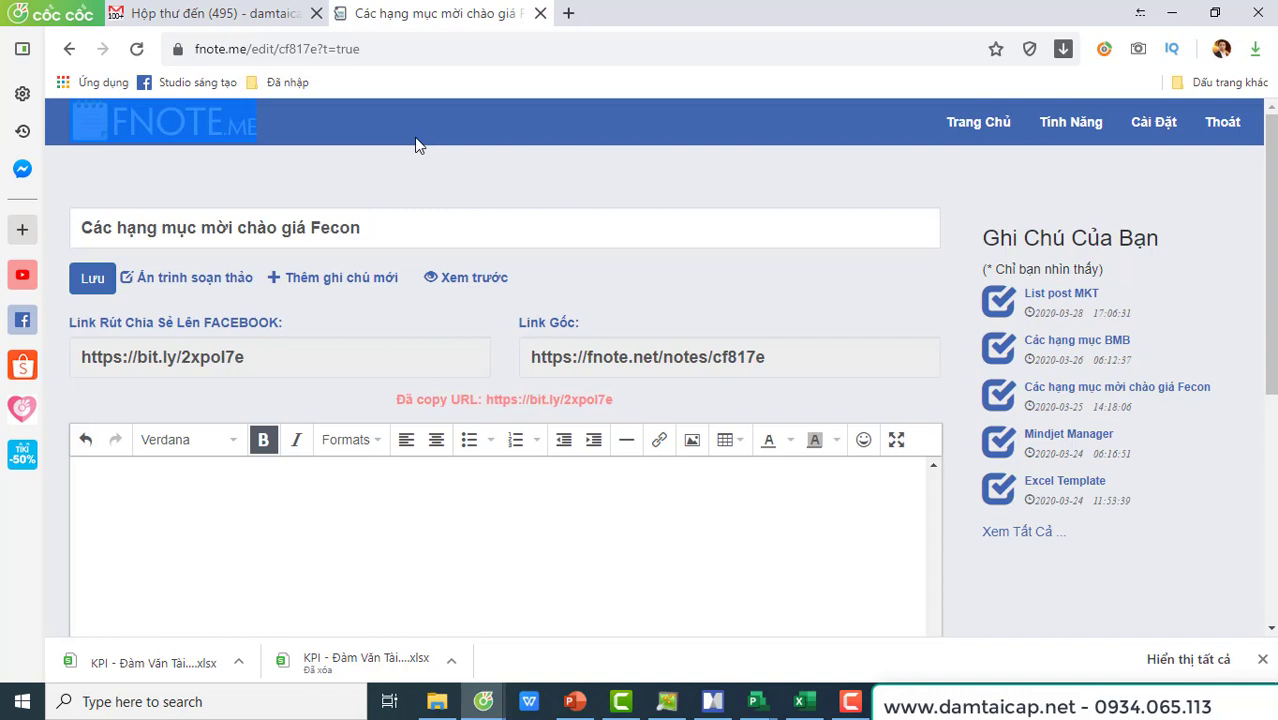
Step: Show the options of the note on the Fnote page and review its access settings, item list and support hotline
{"action": "left_click", "coordinate": [340, 132]}
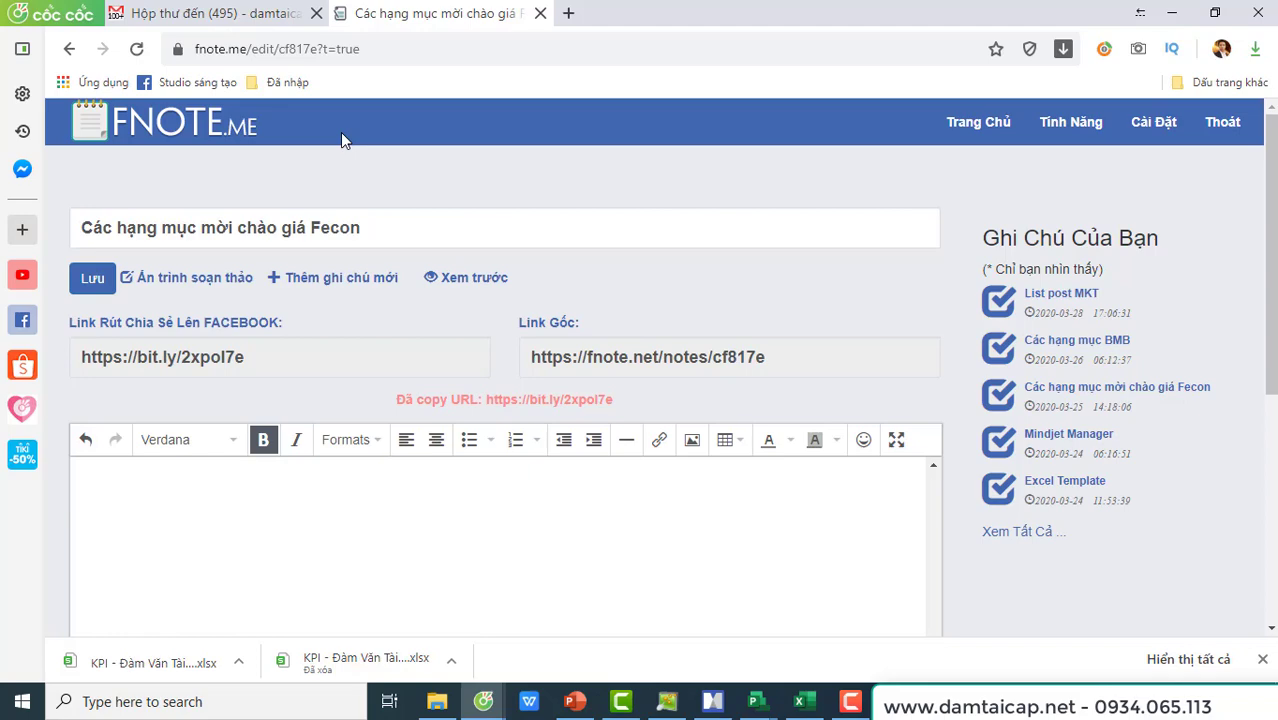
{"action": "scroll", "coordinate": [365, 168], "scroll_direction": "down", "scroll_amount": 5}
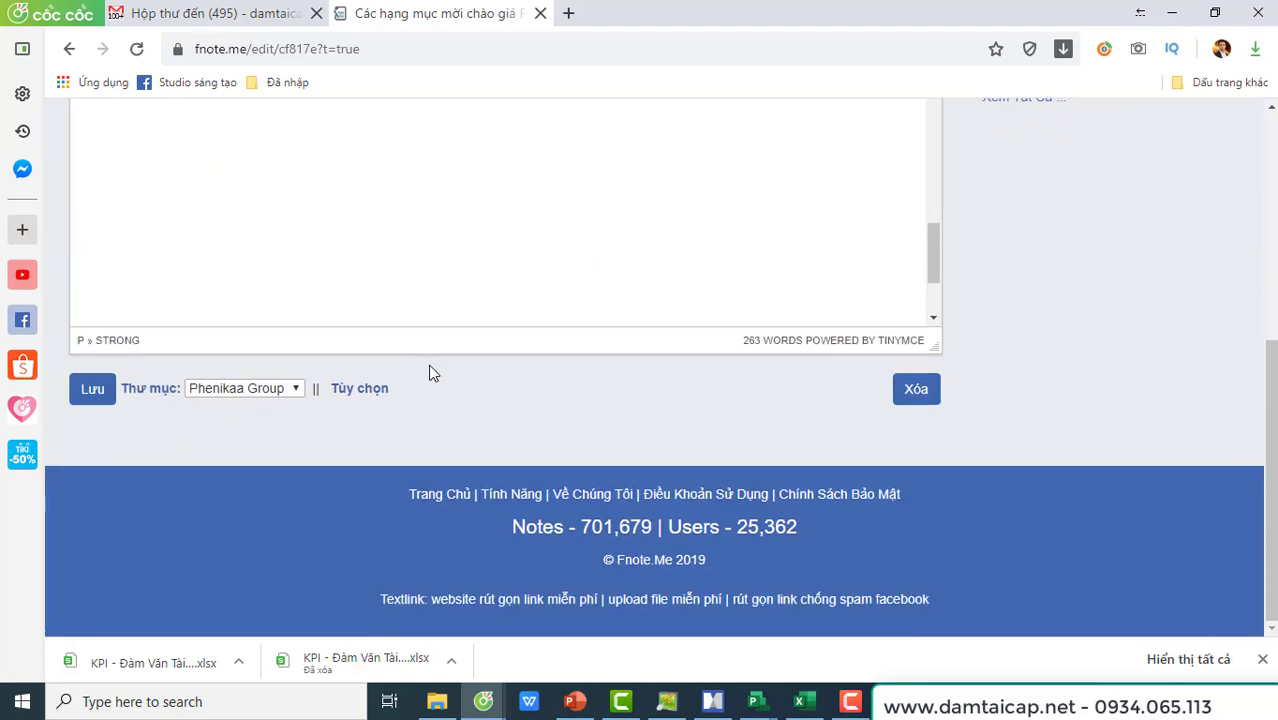
{"action": "left_click", "coordinate": [357, 389]}
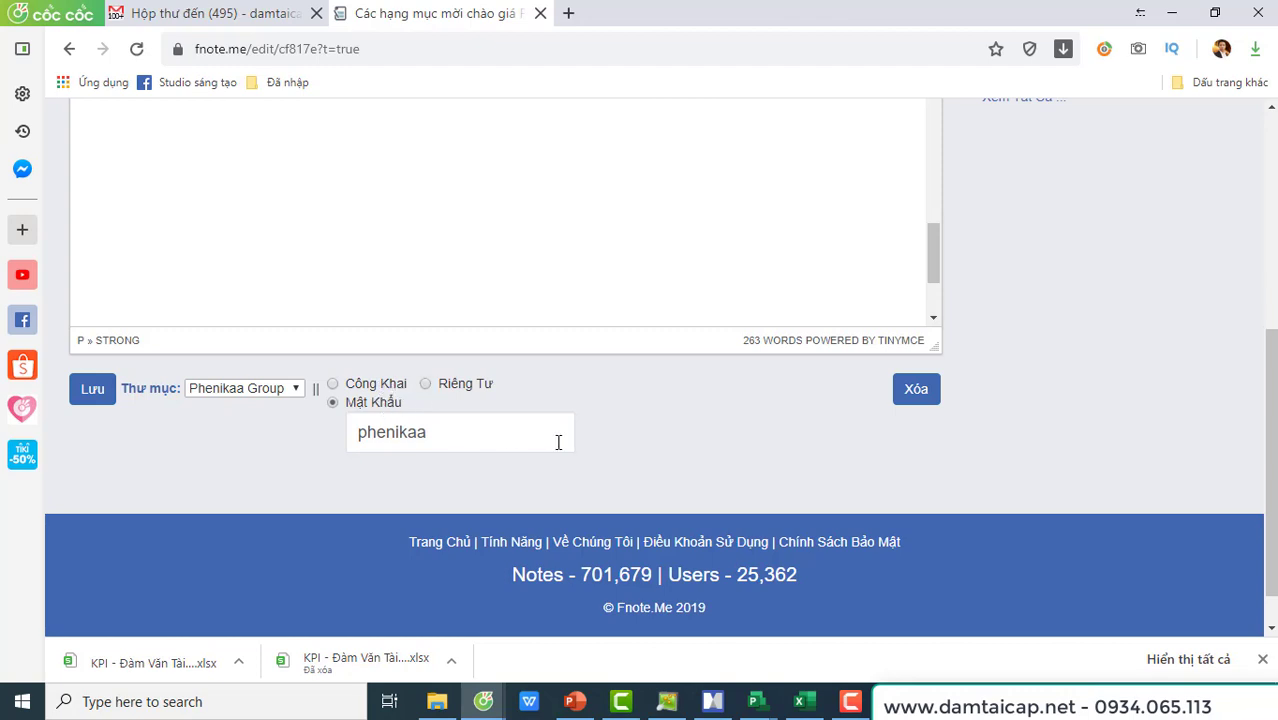
{"action": "scroll", "coordinate": [559, 442], "scroll_direction": "up", "scroll_amount": 5}
{"action": "scroll", "coordinate": [559, 442], "scroll_direction": "up", "scroll_amount": 3}
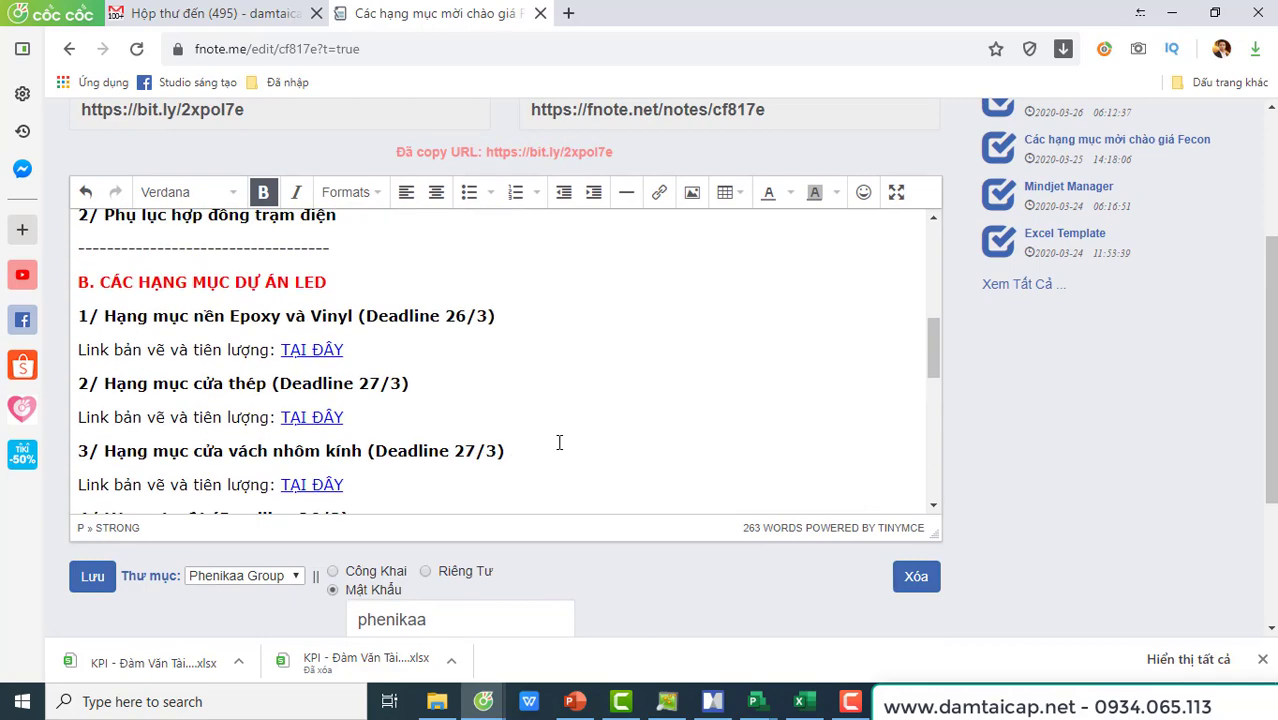
{"action": "scroll", "coordinate": [559, 442], "scroll_direction": "down", "scroll_amount": 6}
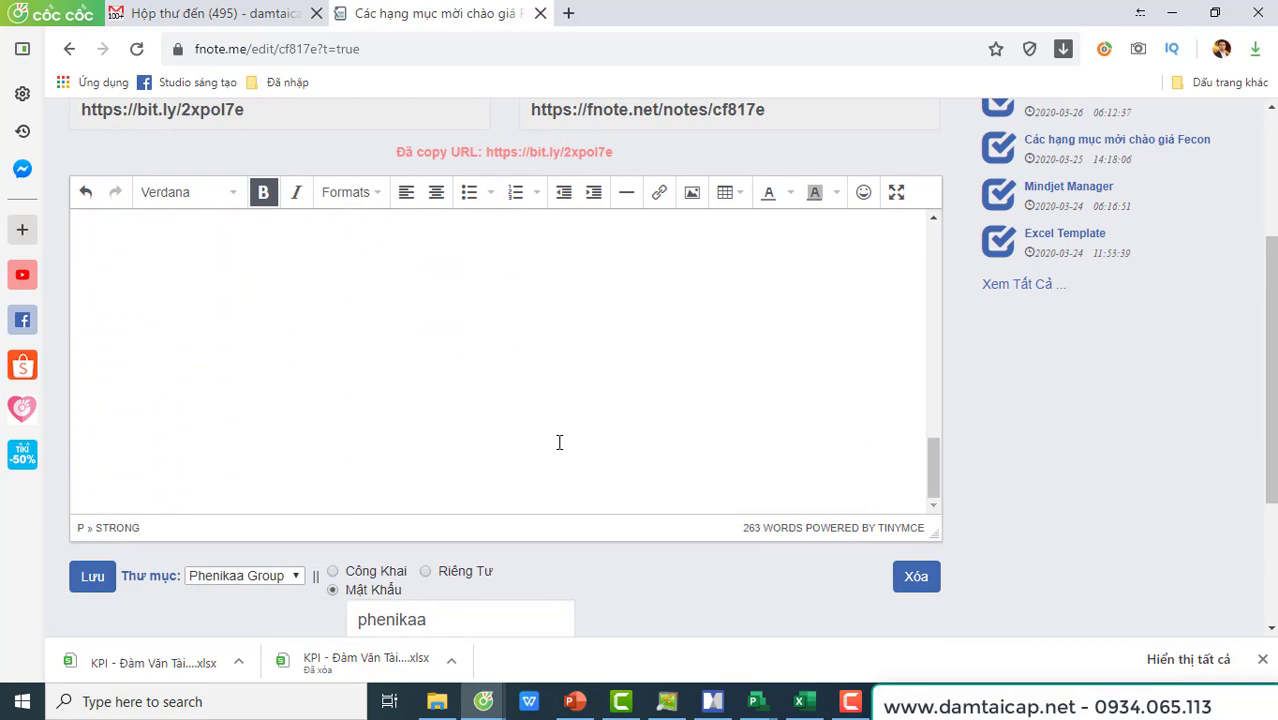
{"action": "scroll", "coordinate": [559, 442], "scroll_direction": "up", "scroll_amount": 3}
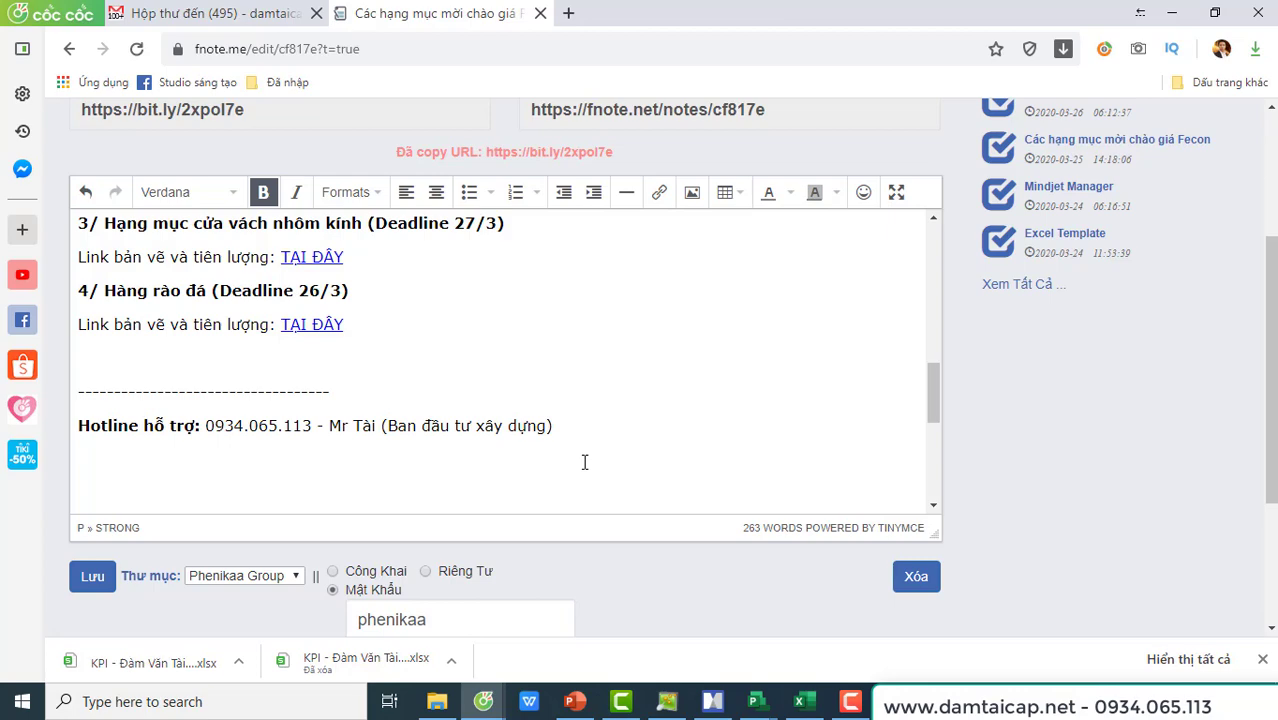
Step: Switch to Microsoft Project, leave the hyperlink editor without changes and display the Resource Sheet view
{"action": "left_click", "coordinate": [1172, 14]}
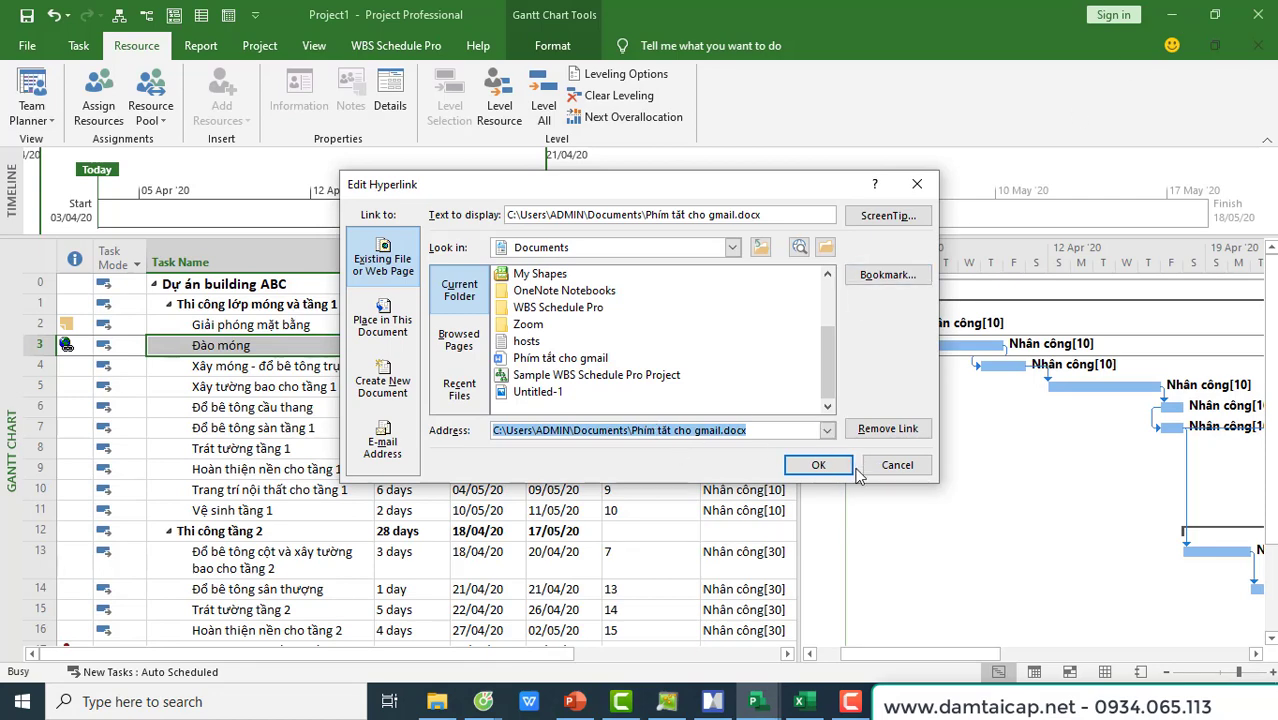
{"action": "left_click", "coordinate": [904, 462]}
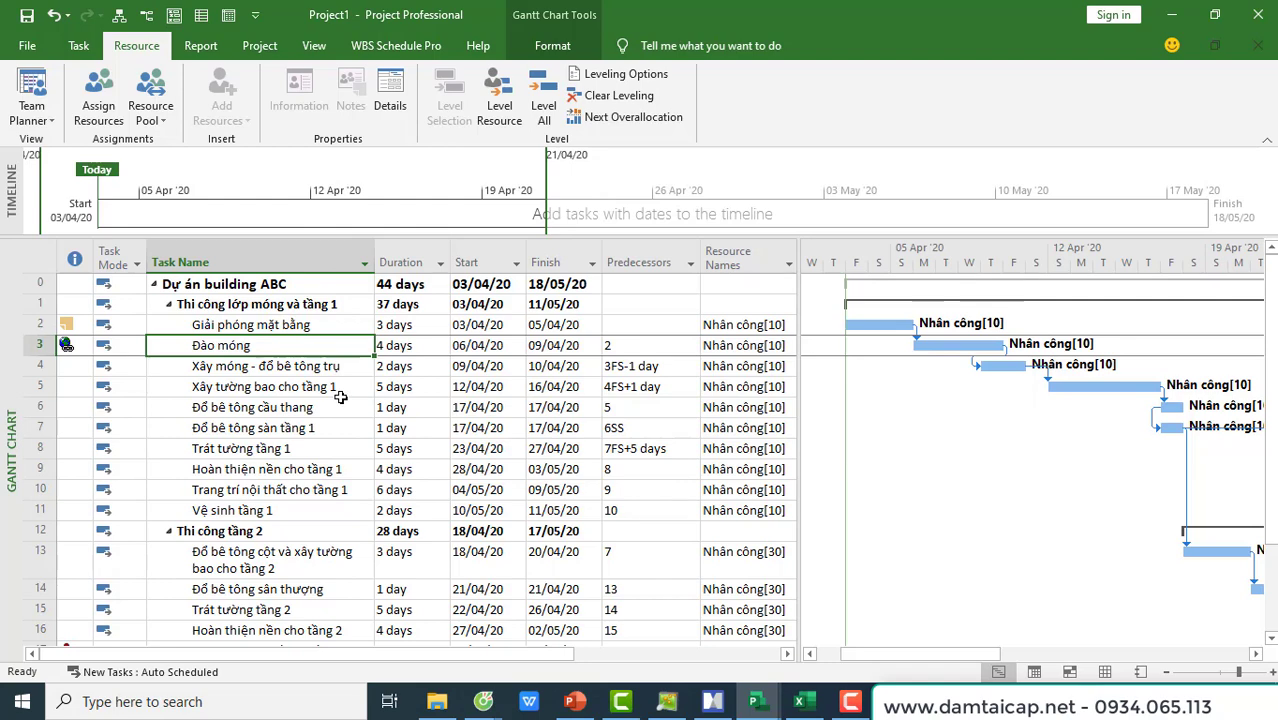
{"action": "right_click", "coordinate": [13, 457]}
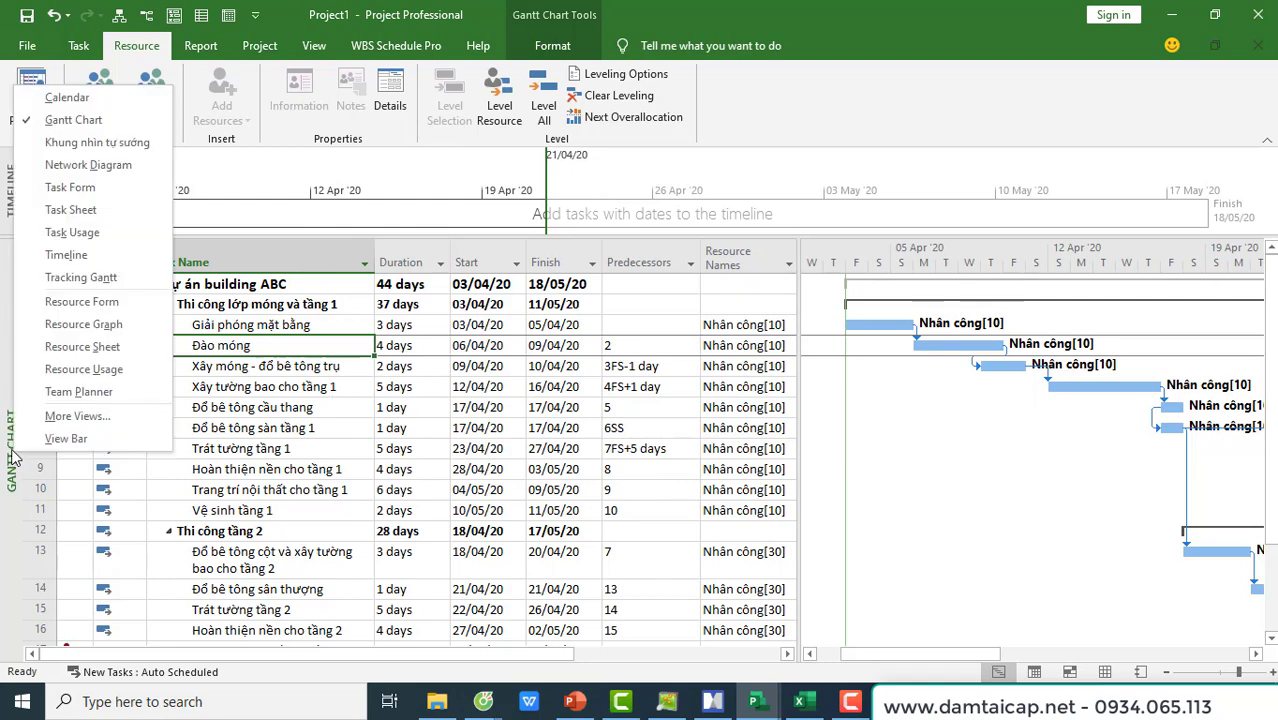
{"action": "left_click", "coordinate": [85, 346]}
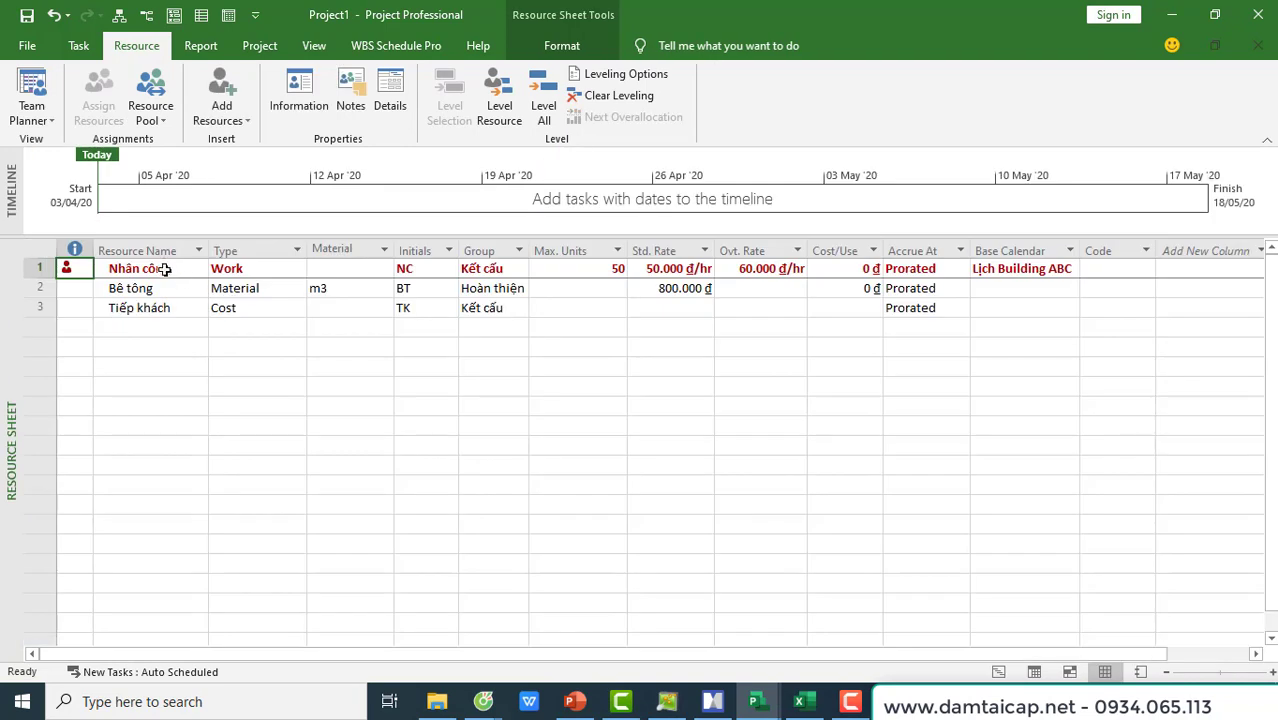
Step: Add the note "Nhân công thì huy động từ dự án XYZ" to the Nhân công resource and view its indicator
{"action": "left_click", "coordinate": [162, 269]}
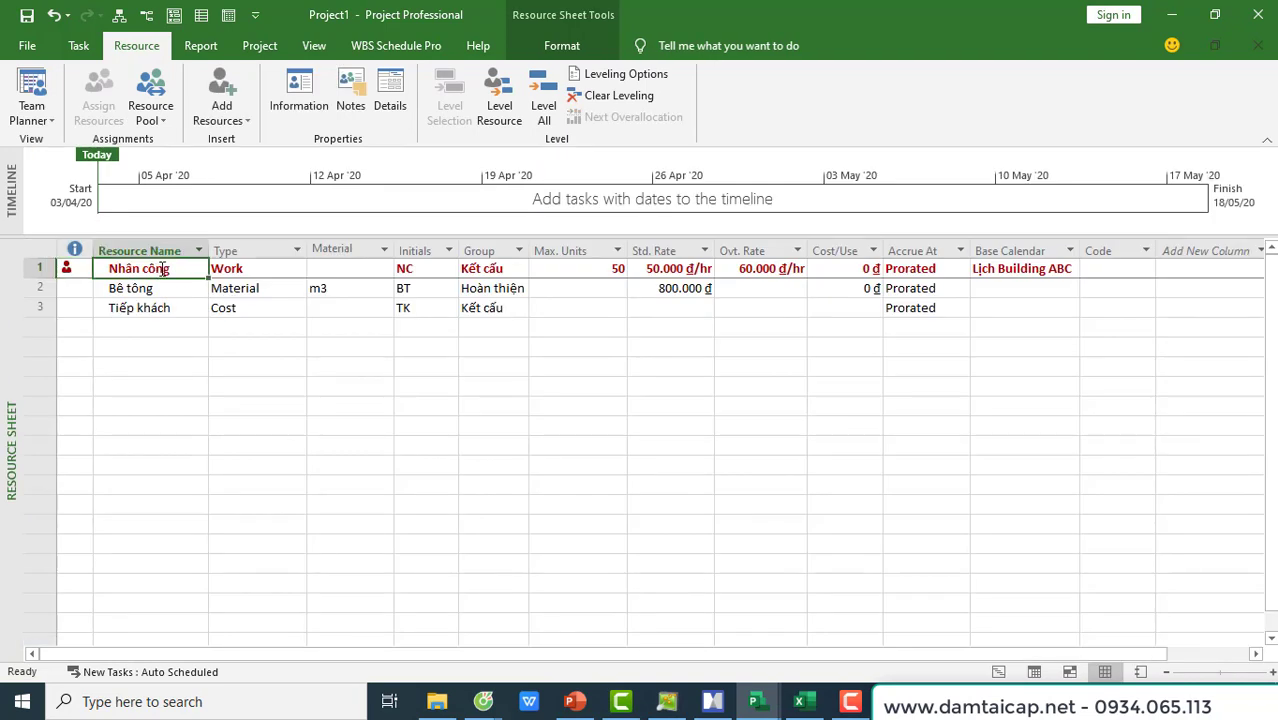
{"action": "right_click", "coordinate": [161, 269]}
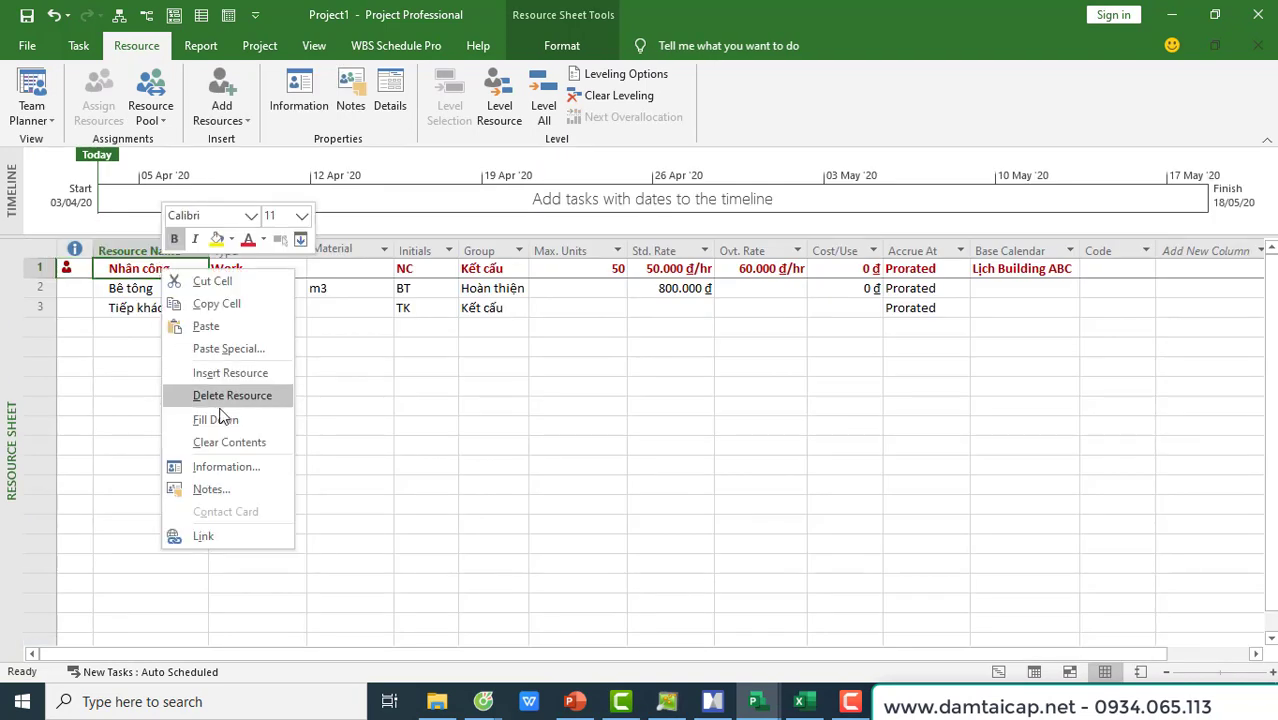
{"action": "left_click", "coordinate": [211, 489]}
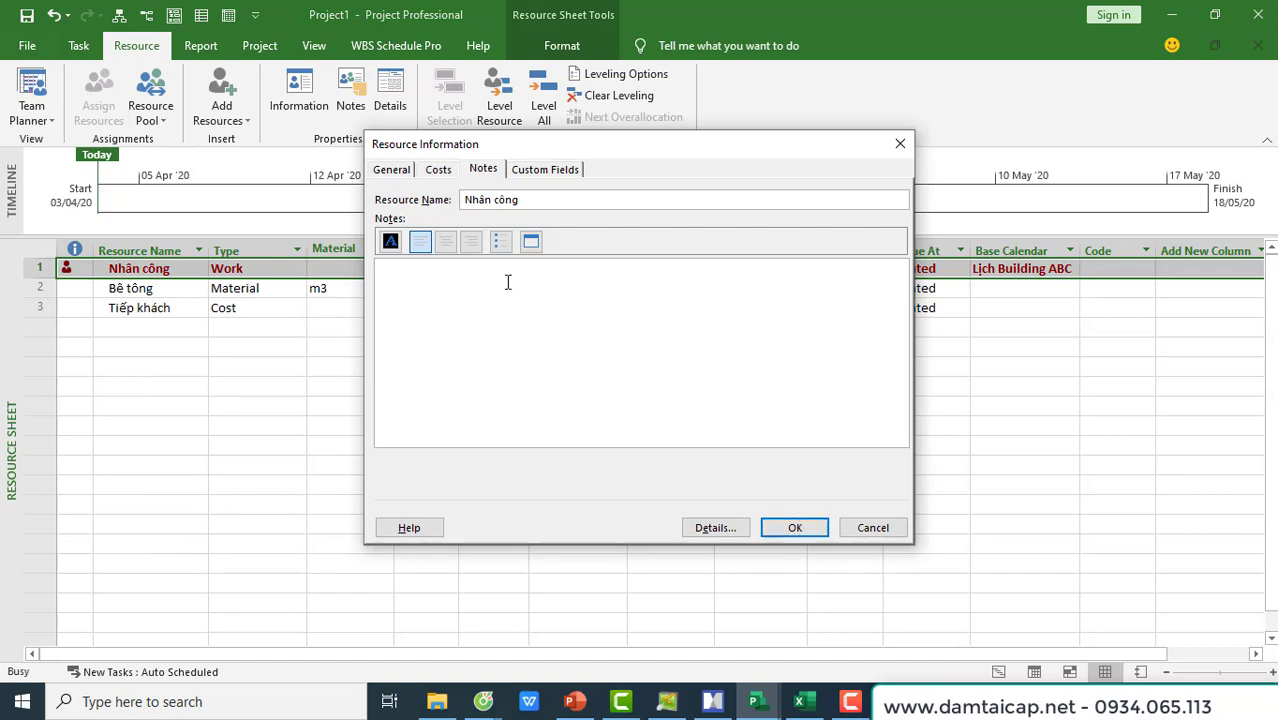
{"action": "type", "text": "Nhân công thi huy d"}
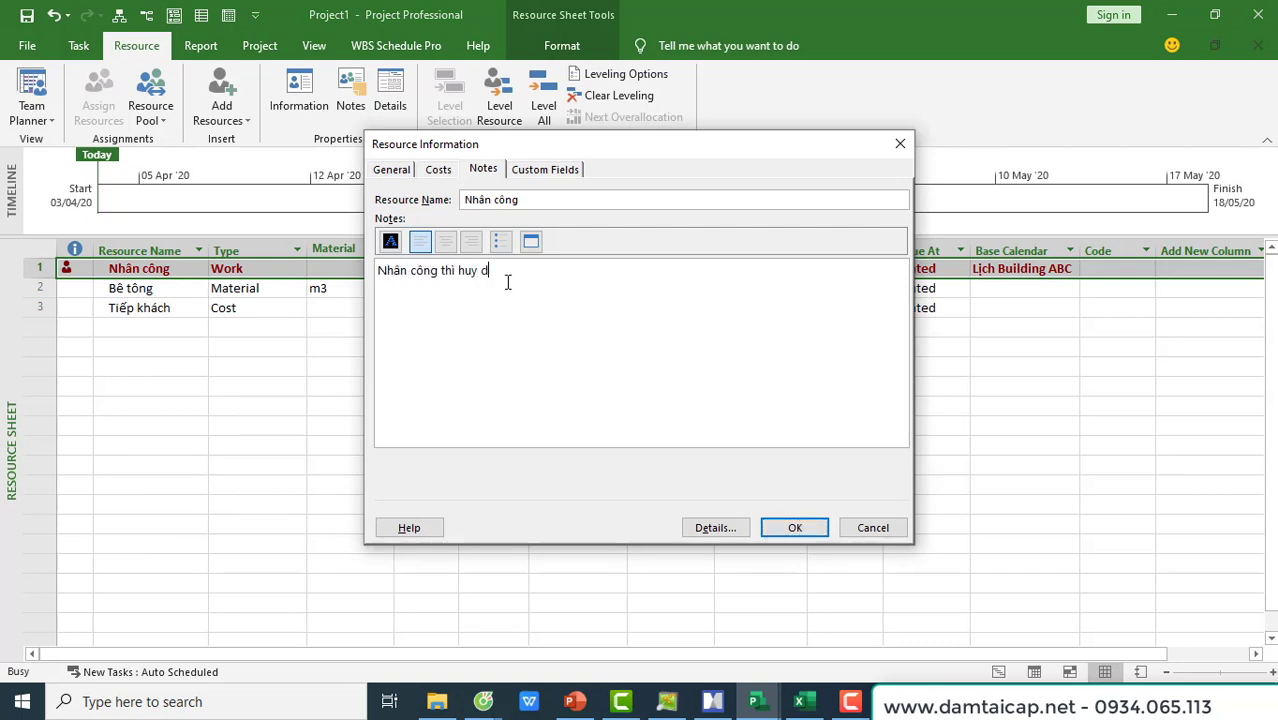
{"action": "type", "text": "đông t"}
{"action": "type", "text": "ừ dự án XYZ"}
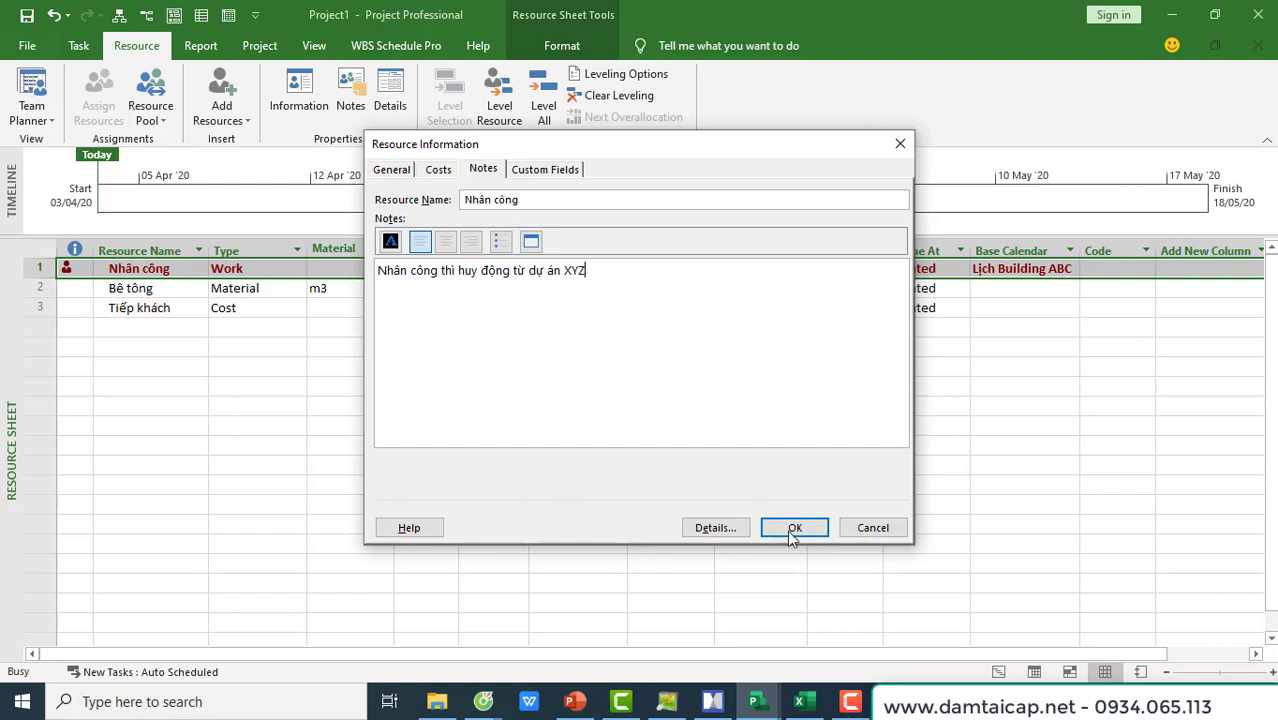
{"action": "left_click", "coordinate": [793, 528]}
{"action": "left_click", "coordinate": [252, 368]}
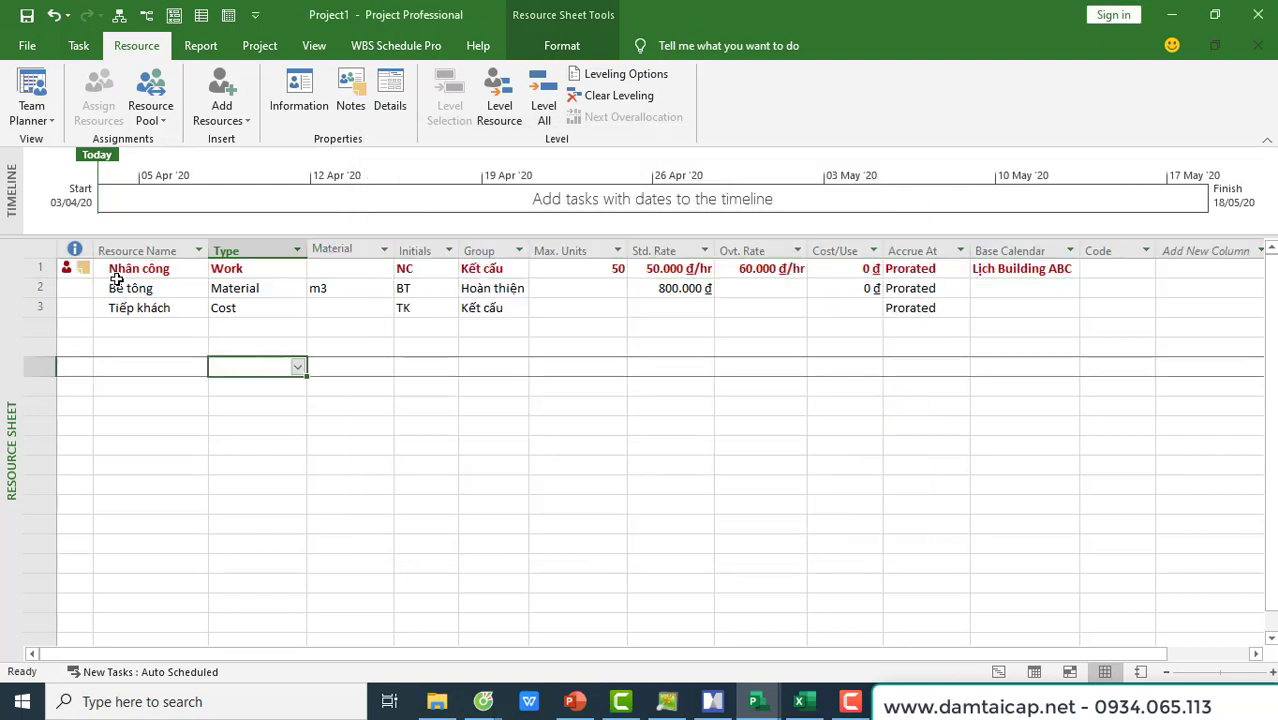
{"action": "mouse_move", "coordinate": [87, 272]}
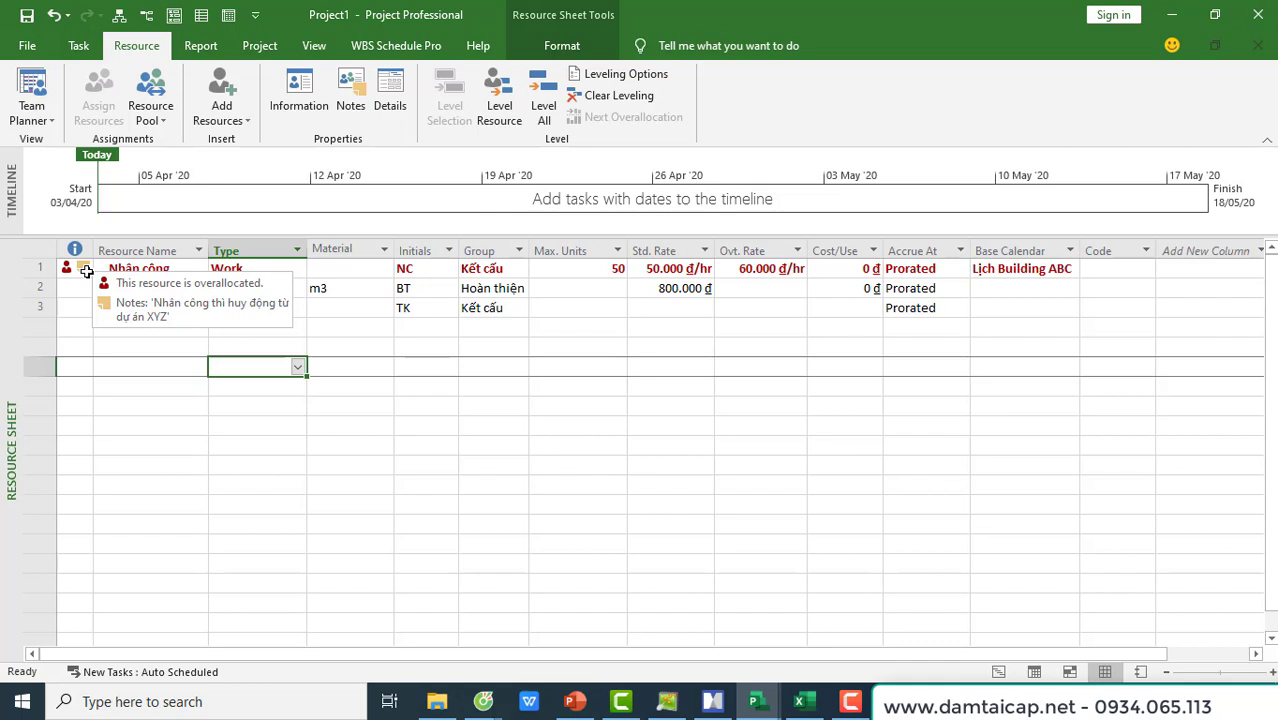
{"action": "left_click", "coordinate": [199, 386]}
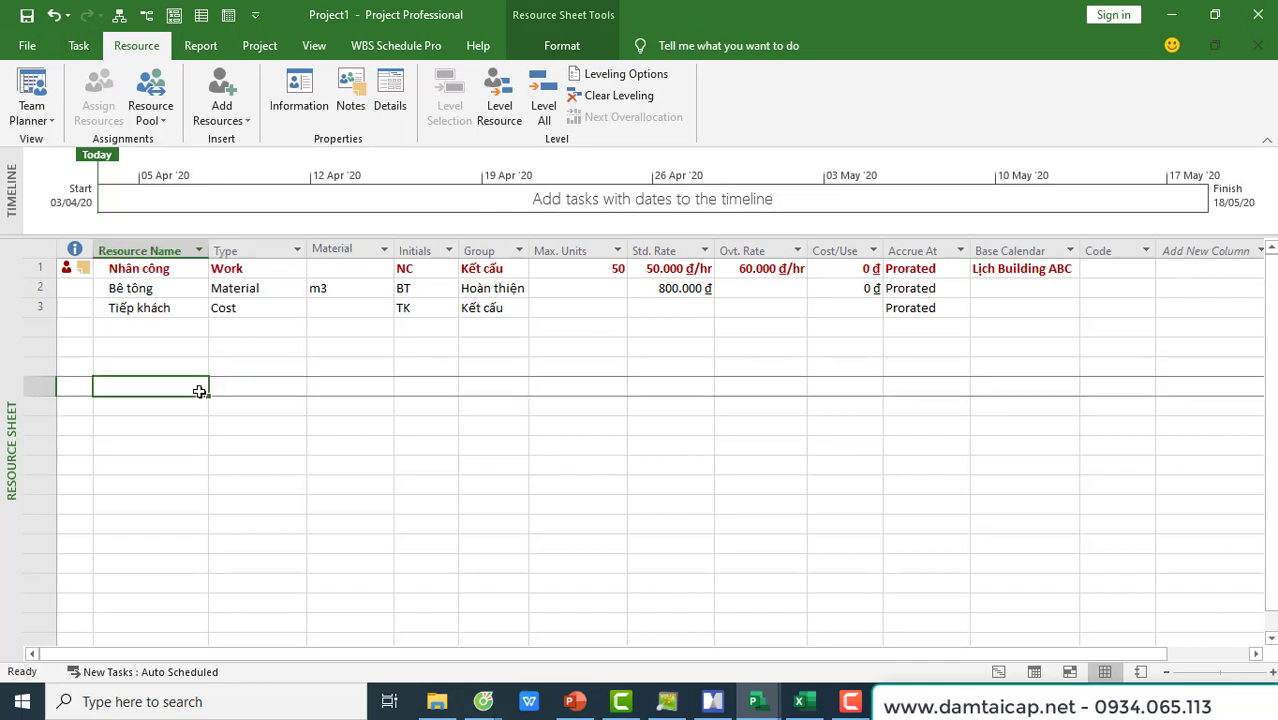
{"action": "left_click", "coordinate": [140, 346]}
{"action": "left_click", "coordinate": [144, 331]}
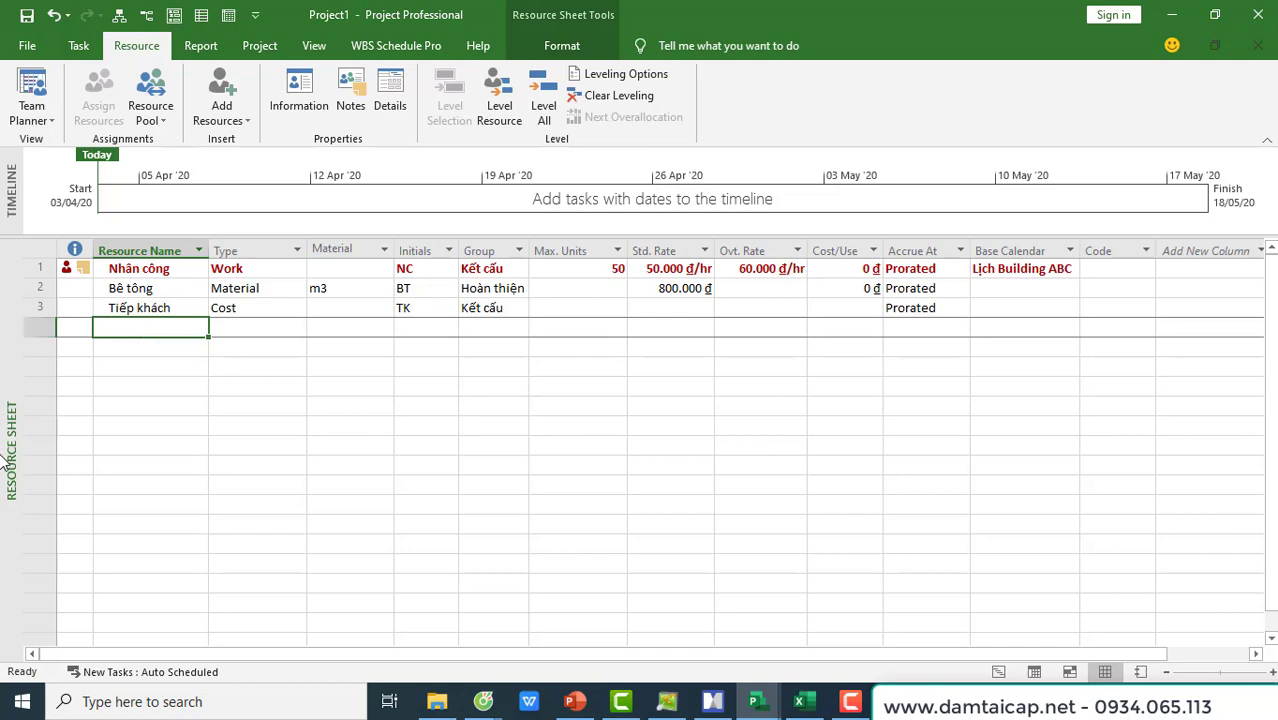
Step: Return to the Gantt Chart view and select the tasks from Giải phóng mặt bằng to Vệ sinh tầng 1
{"action": "left_click", "coordinate": [31, 112]}
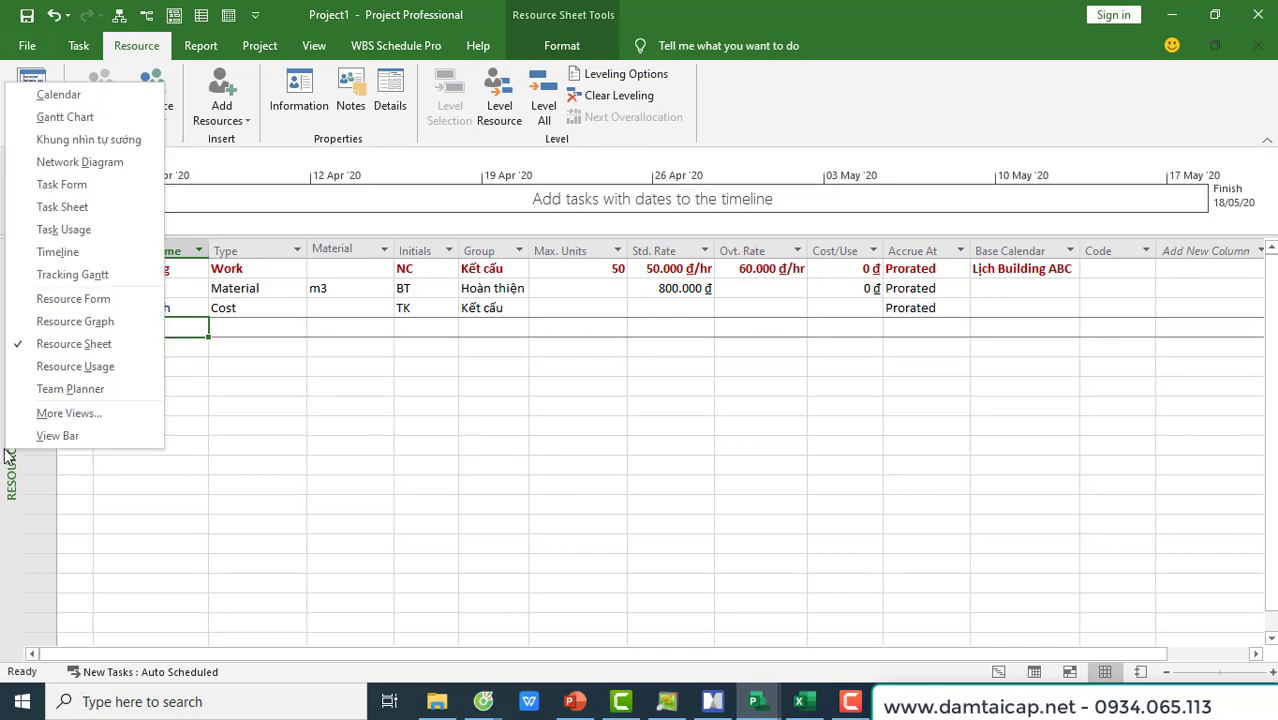
{"action": "left_click", "coordinate": [62, 110]}
{"action": "left_click_drag", "start_coordinate": [272, 326], "coordinate": [291, 510]}
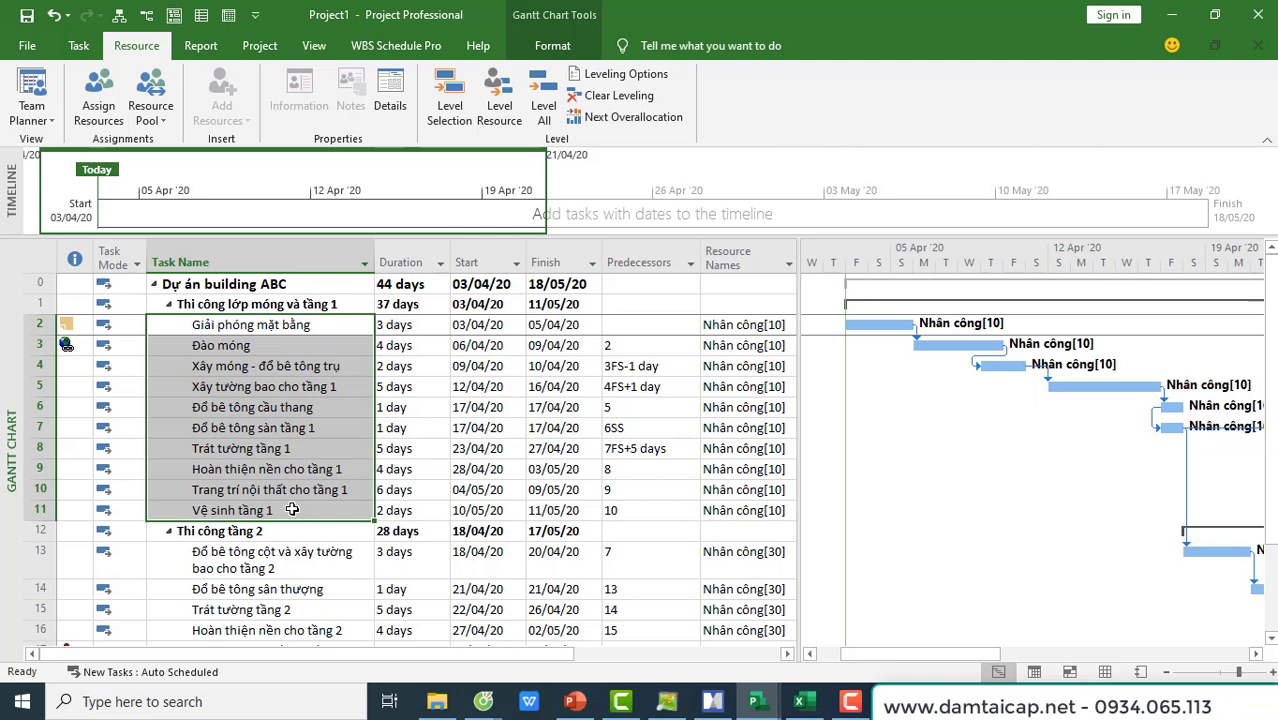
{"action": "right_click", "coordinate": [42, 324]}
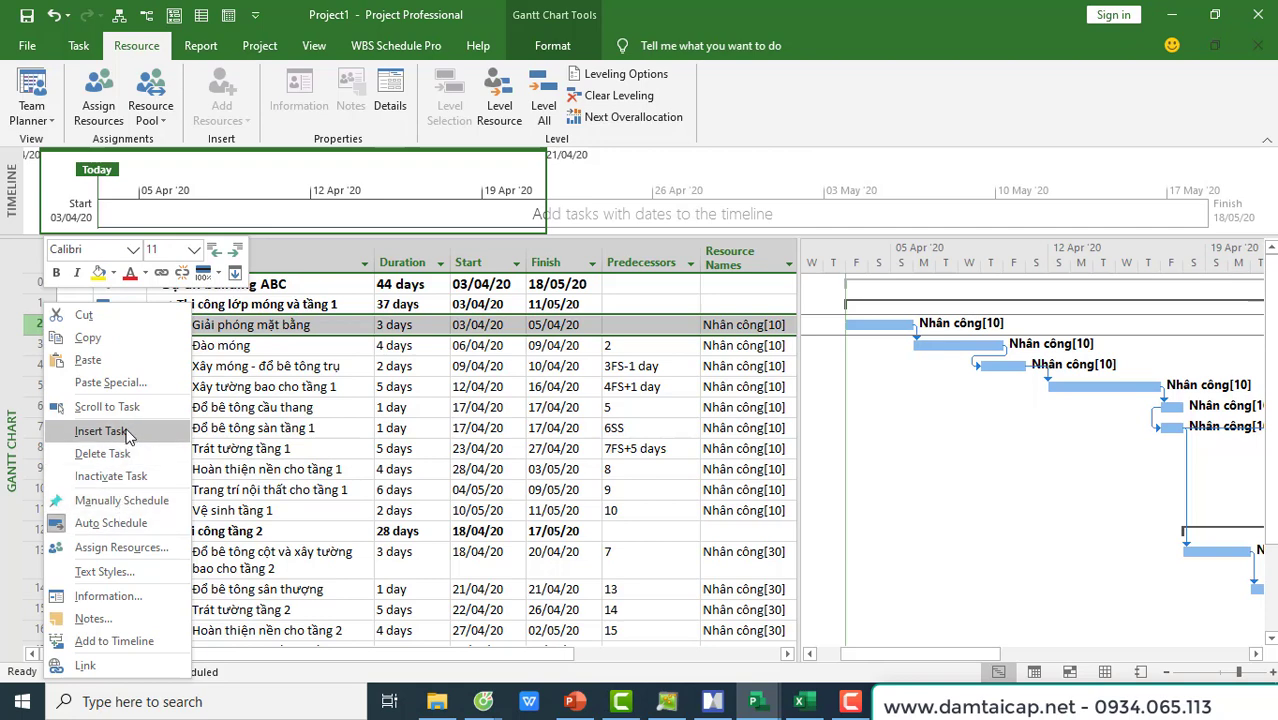
{"action": "left_click", "coordinate": [100, 431]}
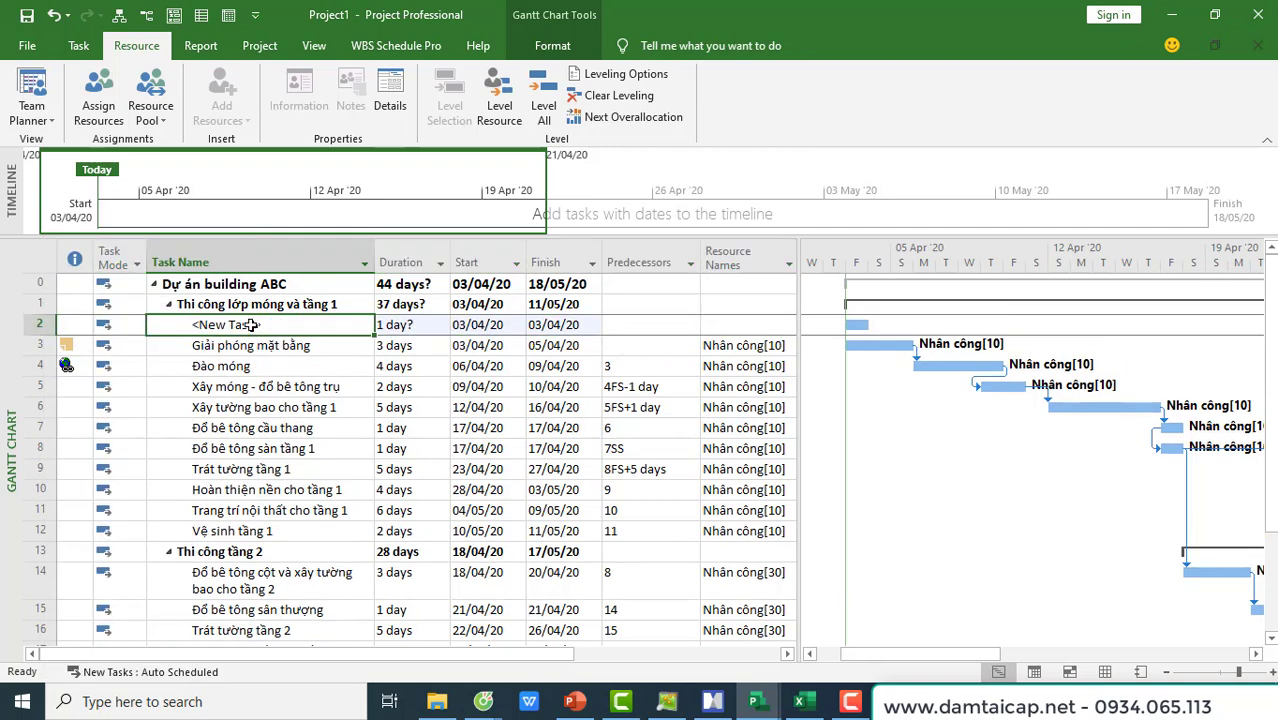
{"action": "key", "text": "ctrl+z"}
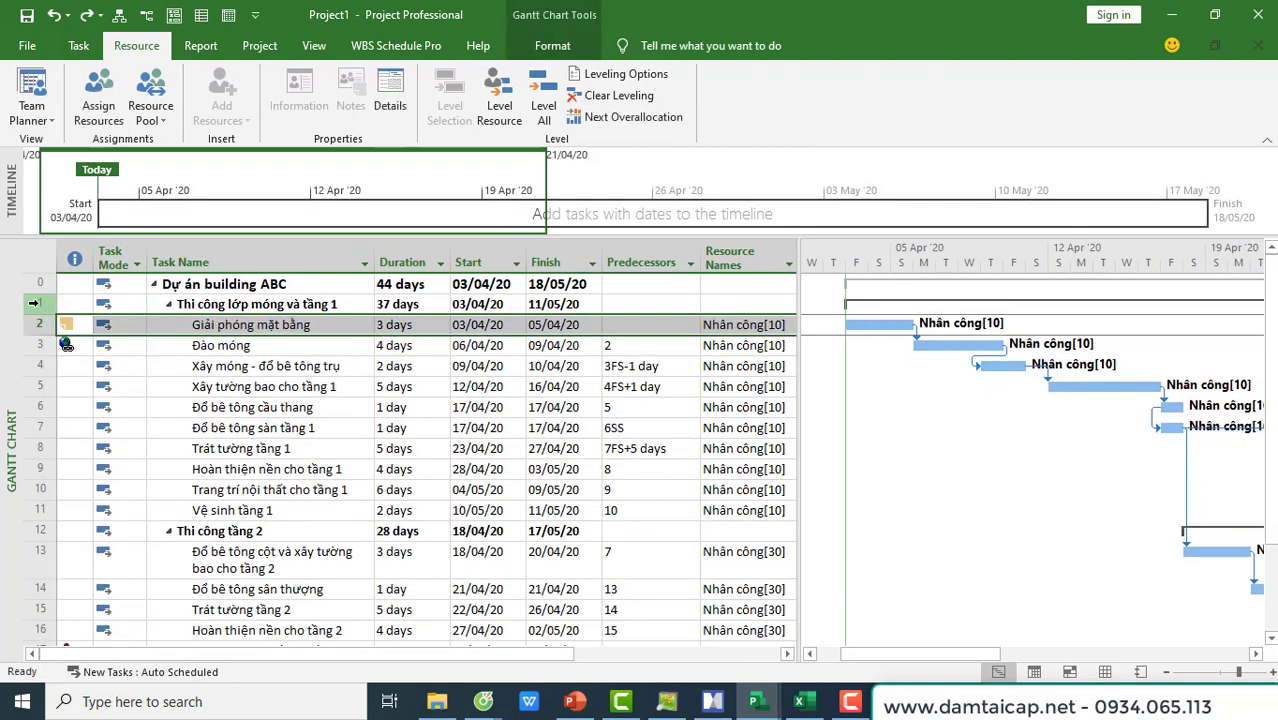
Step: Insert a task named "Khởi công" above the summary task Thi công lớp móng và tầng 1
{"action": "right_click", "coordinate": [37, 305]}
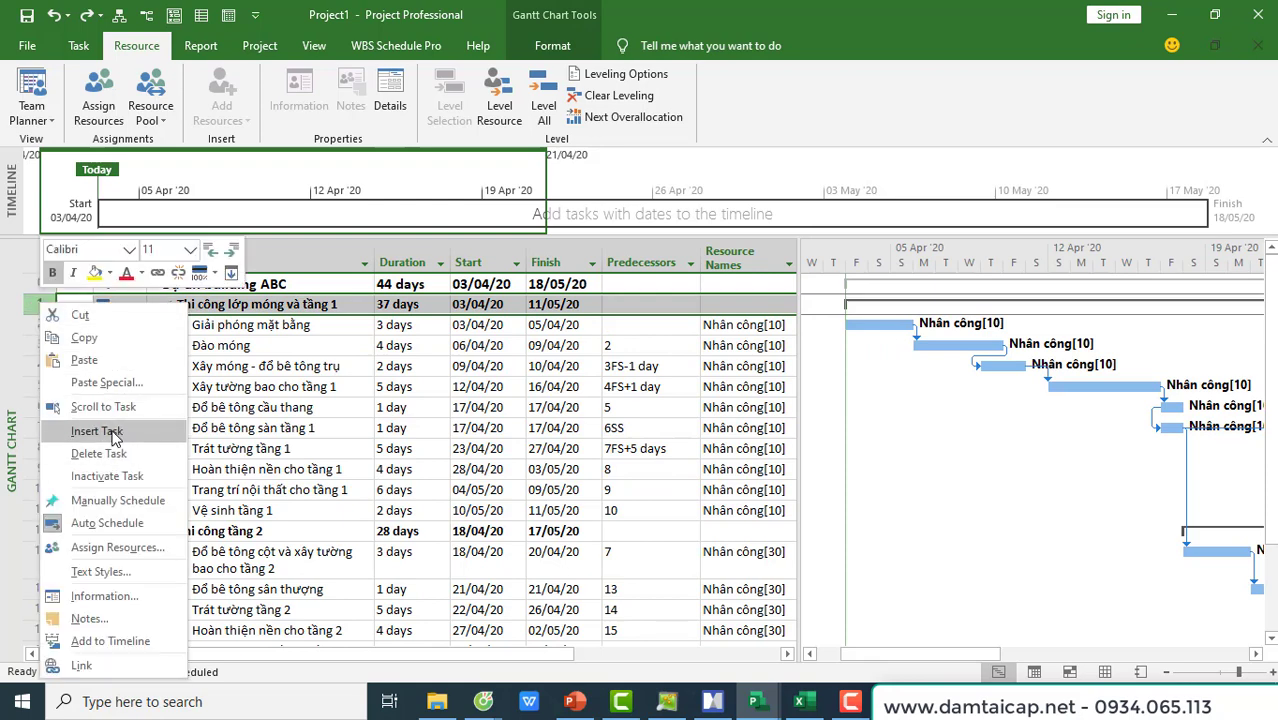
{"action": "left_click", "coordinate": [116, 427]}
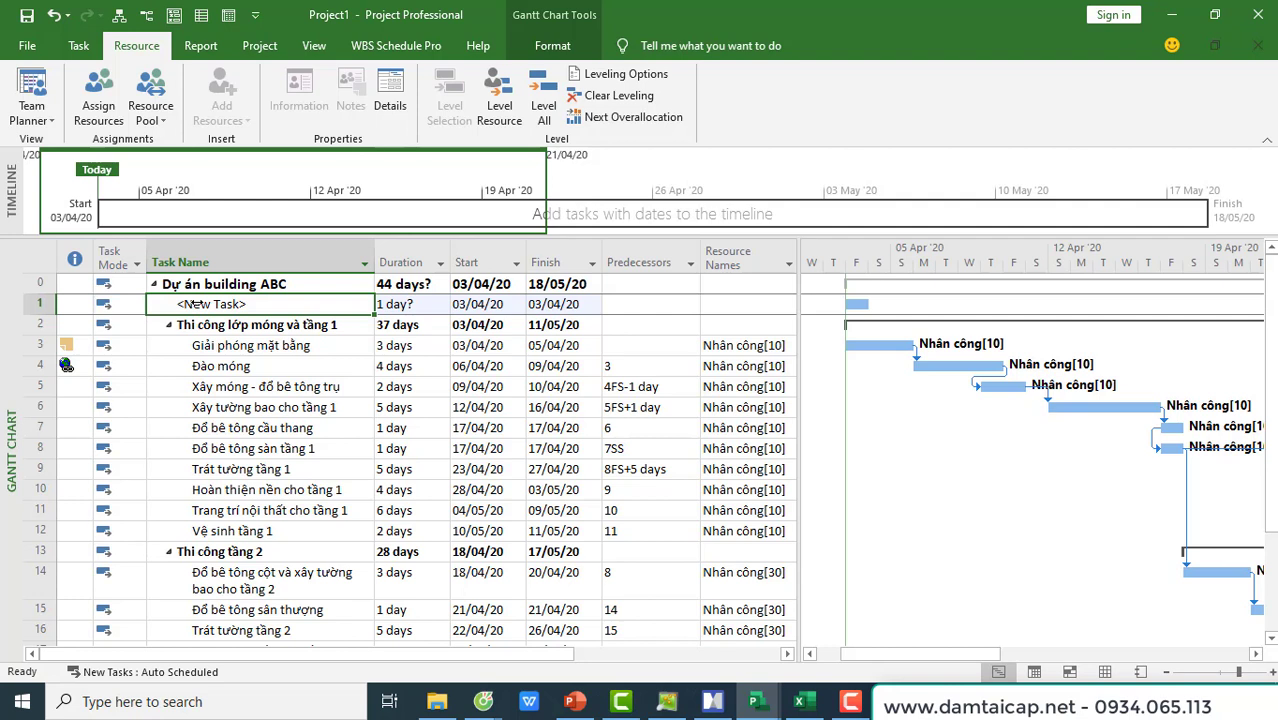
{"action": "type", "text": "Khởi c"}
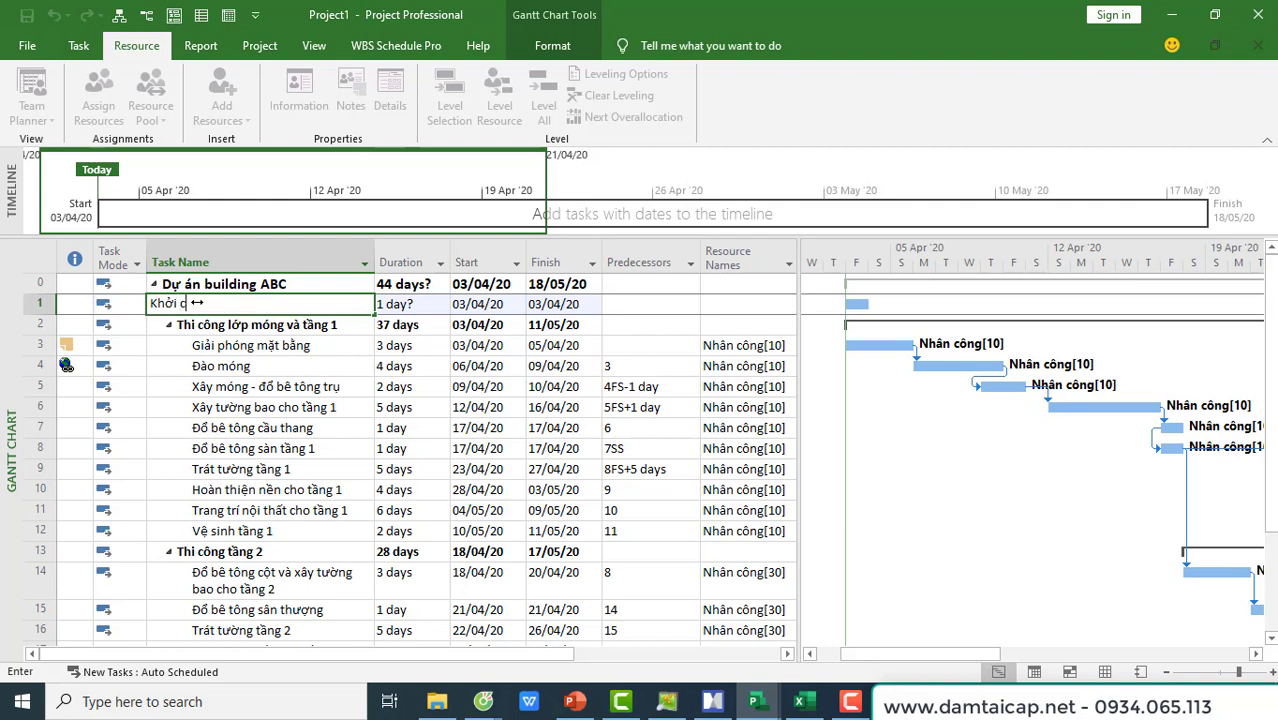
{"action": "type", "text": "ông"}
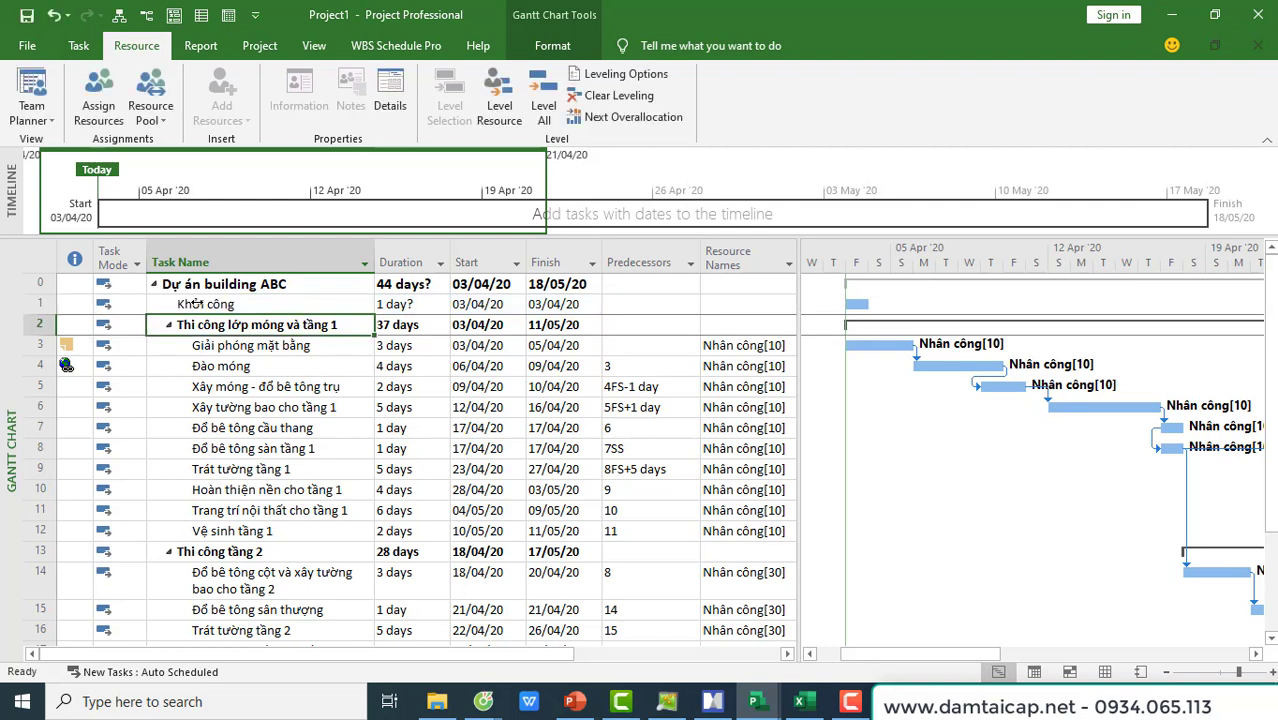
Step: Make the Khởi công task a milestone by setting its duration to 0 days
{"action": "left_click", "coordinate": [228, 308]}
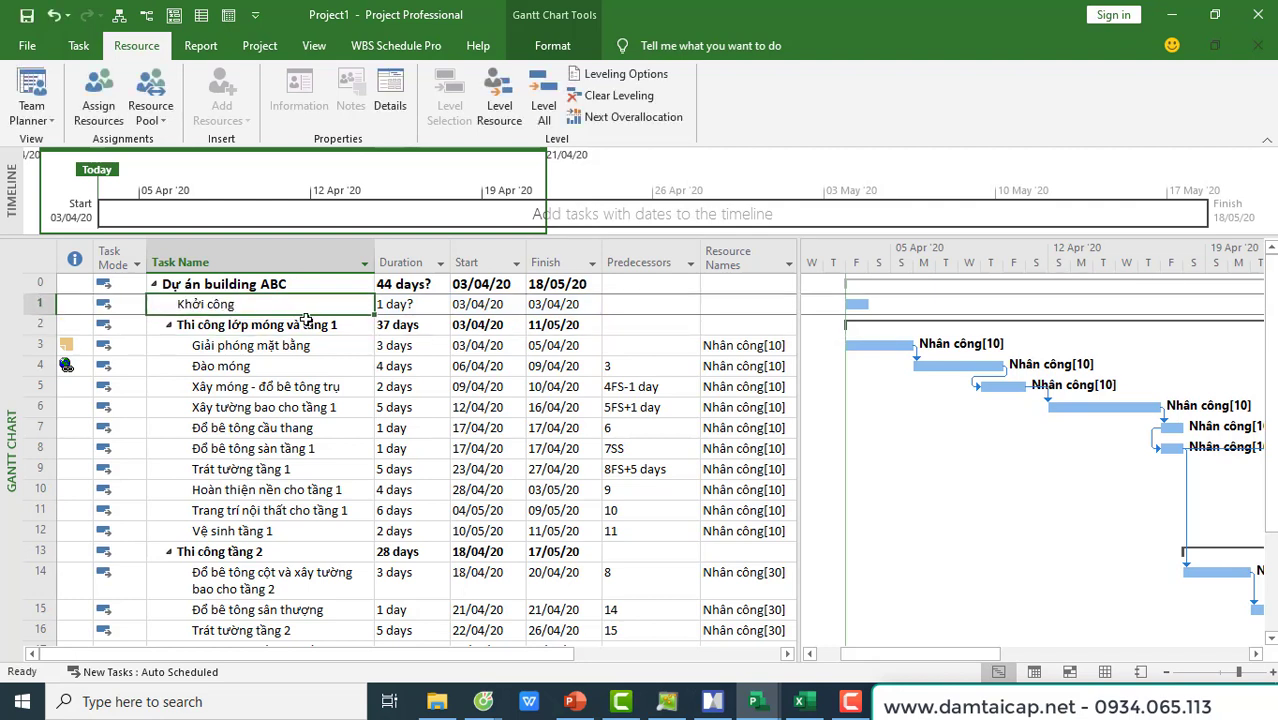
{"action": "left_click", "coordinate": [395, 307]}
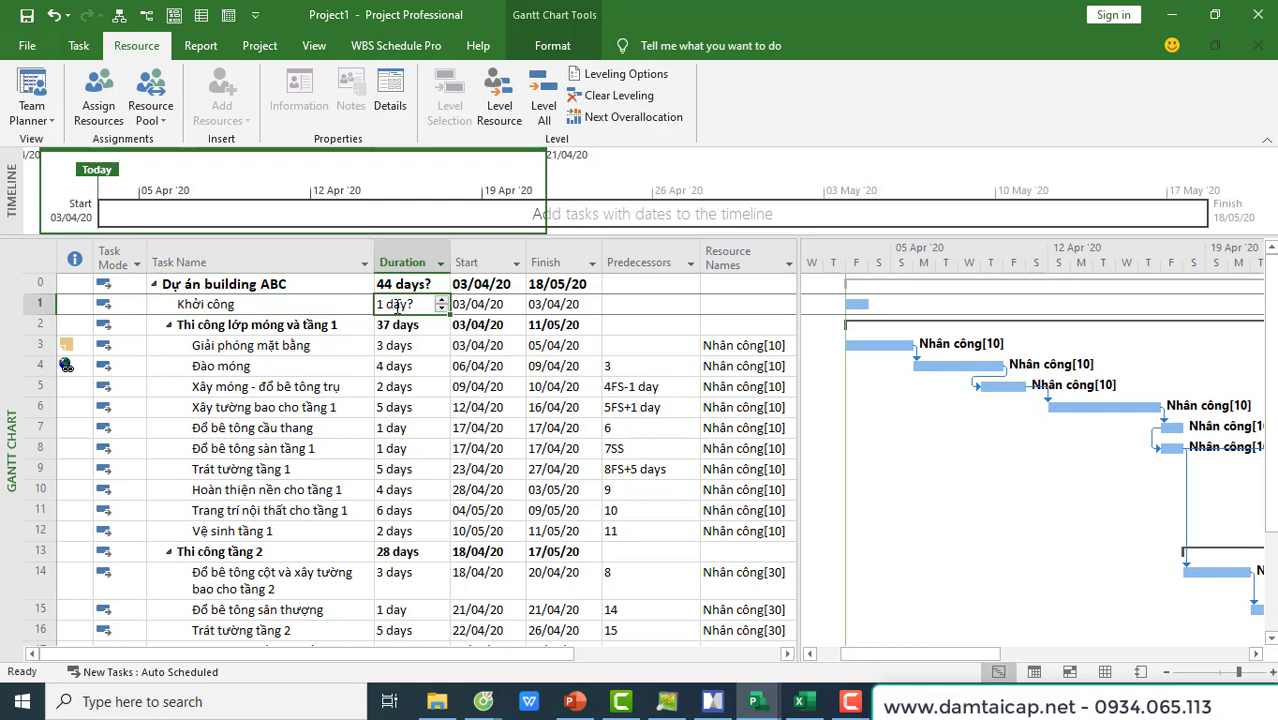
{"action": "type", "text": "0"}
{"action": "key", "text": "Return"}
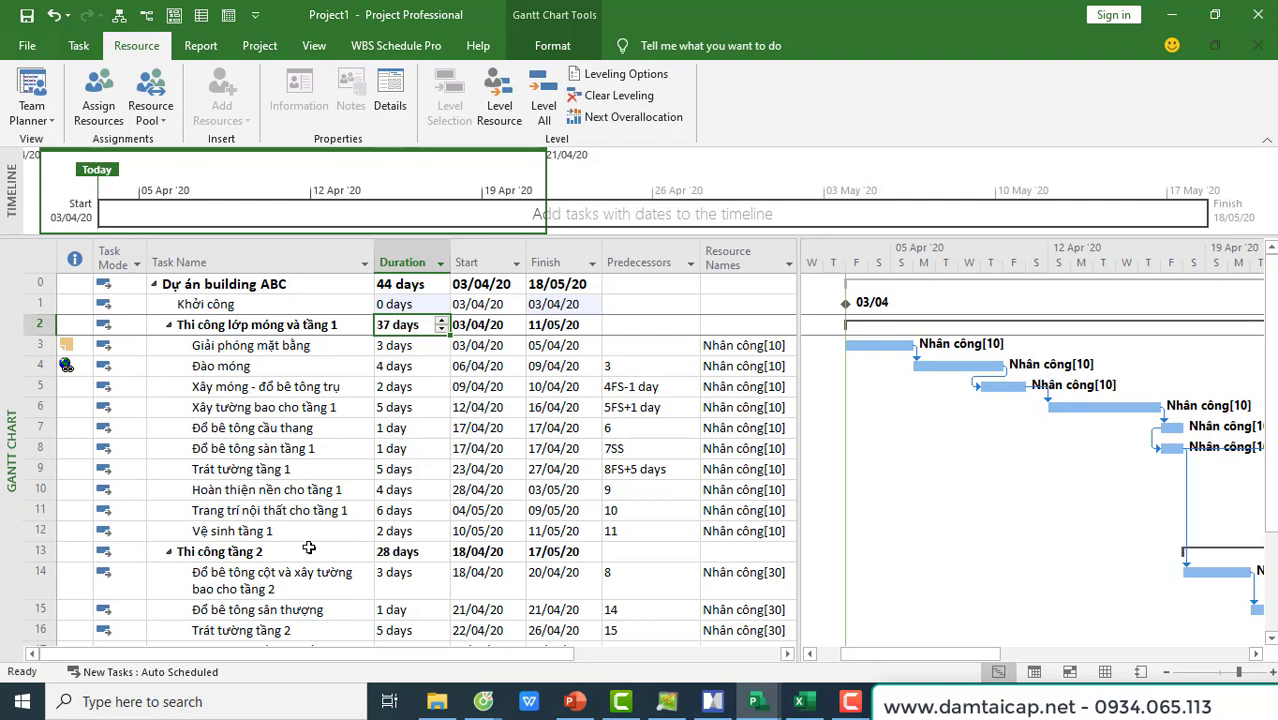
Step: Insert a task named "Hoàn thành tầng 1" above the summary task Thi công tầng 2
{"action": "left_click", "coordinate": [38, 551]}
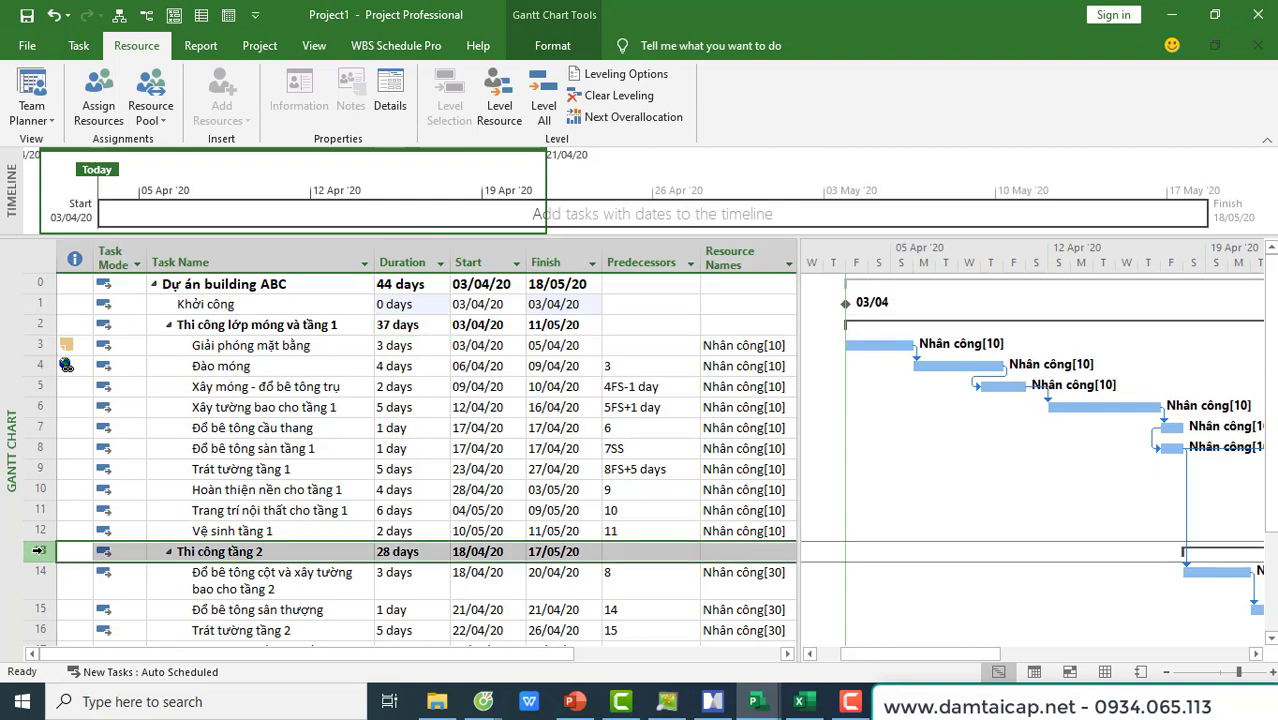
{"action": "right_click", "coordinate": [38, 551]}
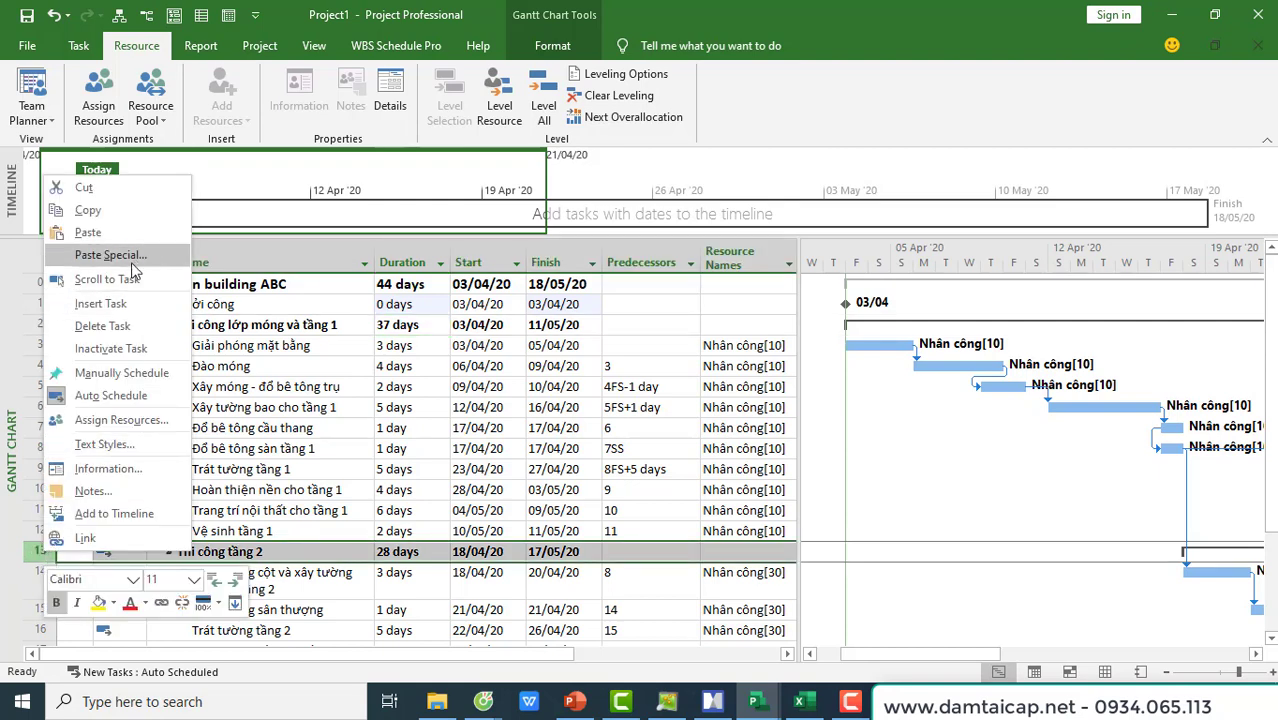
{"action": "left_click", "coordinate": [100, 303]}
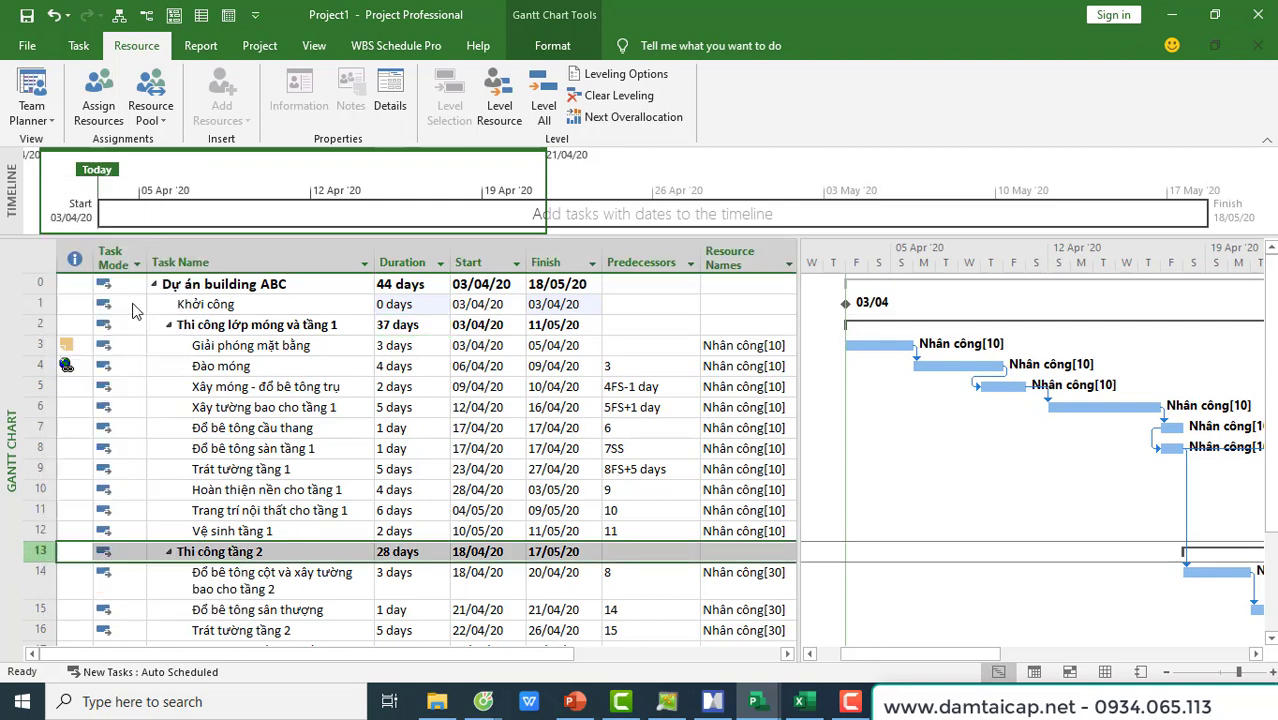
{"action": "type", "text": "Ho"}
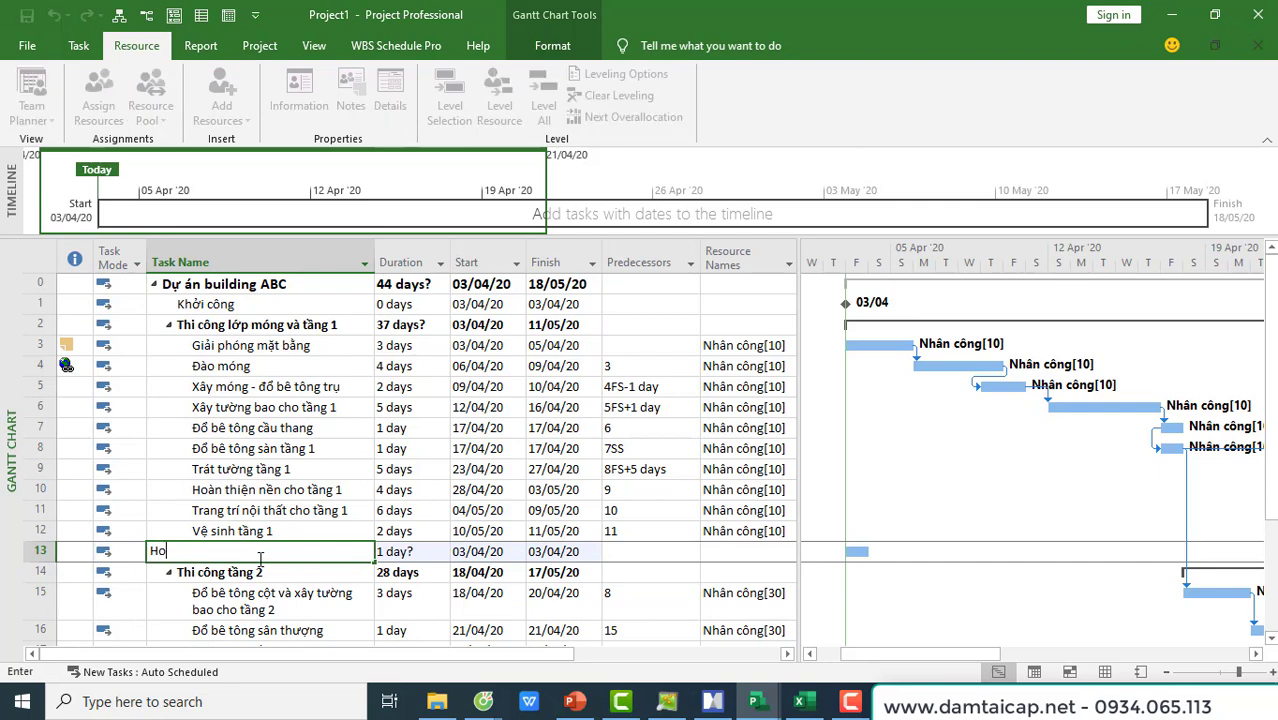
{"action": "type", "text": "àn thành tầng 1"}
{"action": "key", "text": "Return"}
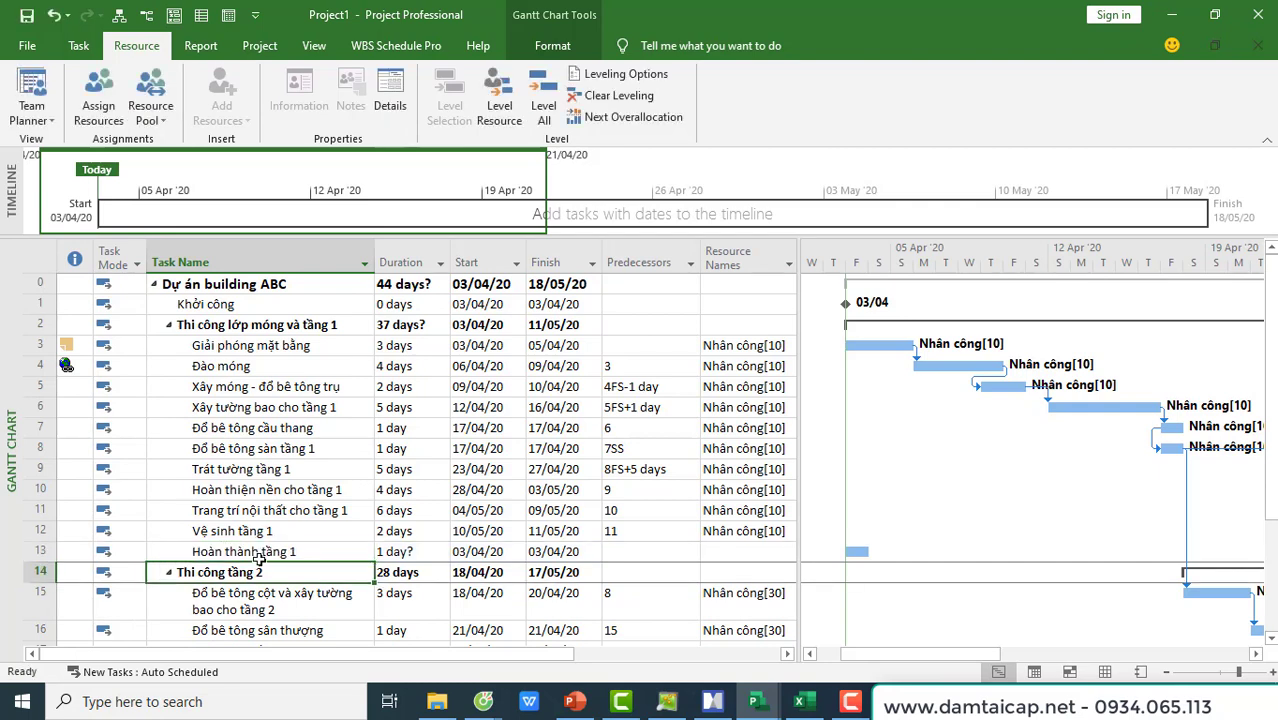
Step: Insert a task named "Hoàn thành tầng 2" above the summary task Nghiệm thu công trình
{"action": "scroll", "coordinate": [260, 560], "scroll_direction": "down", "scroll_amount": 3}
{"action": "left_click", "coordinate": [46, 550]}
{"action": "right_click", "coordinate": [48, 553]}
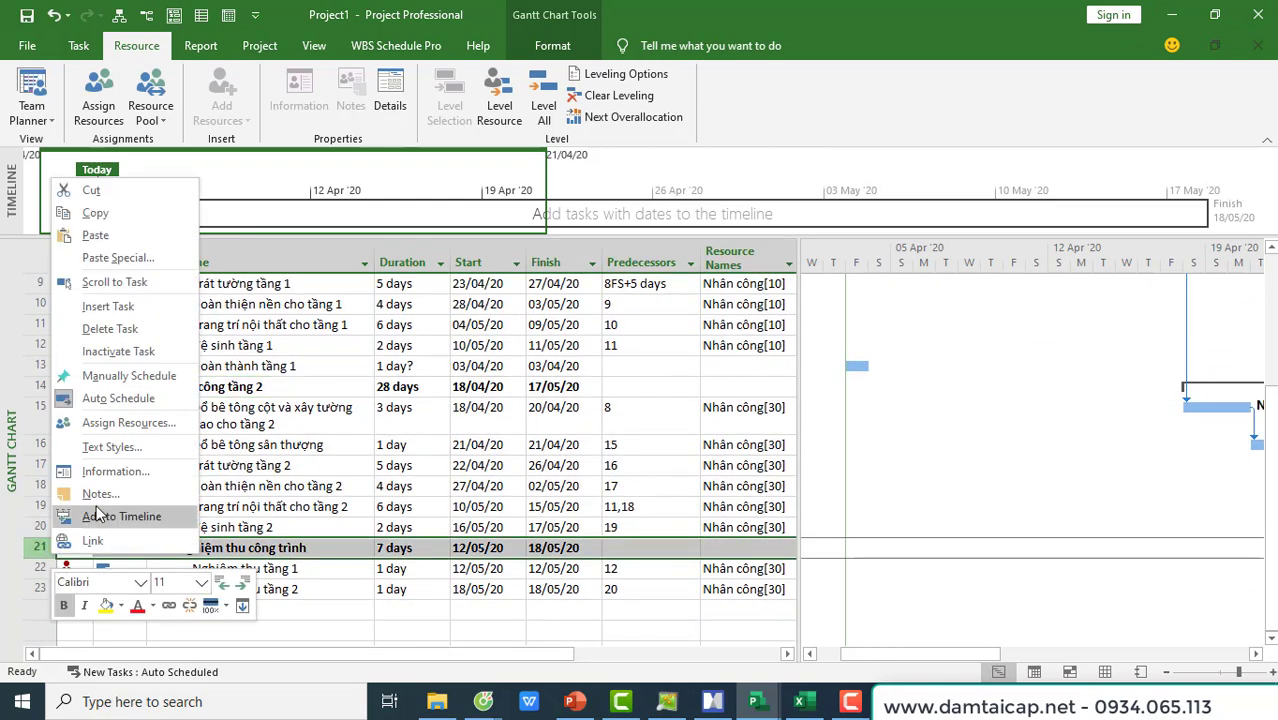
{"action": "left_click", "coordinate": [129, 312]}
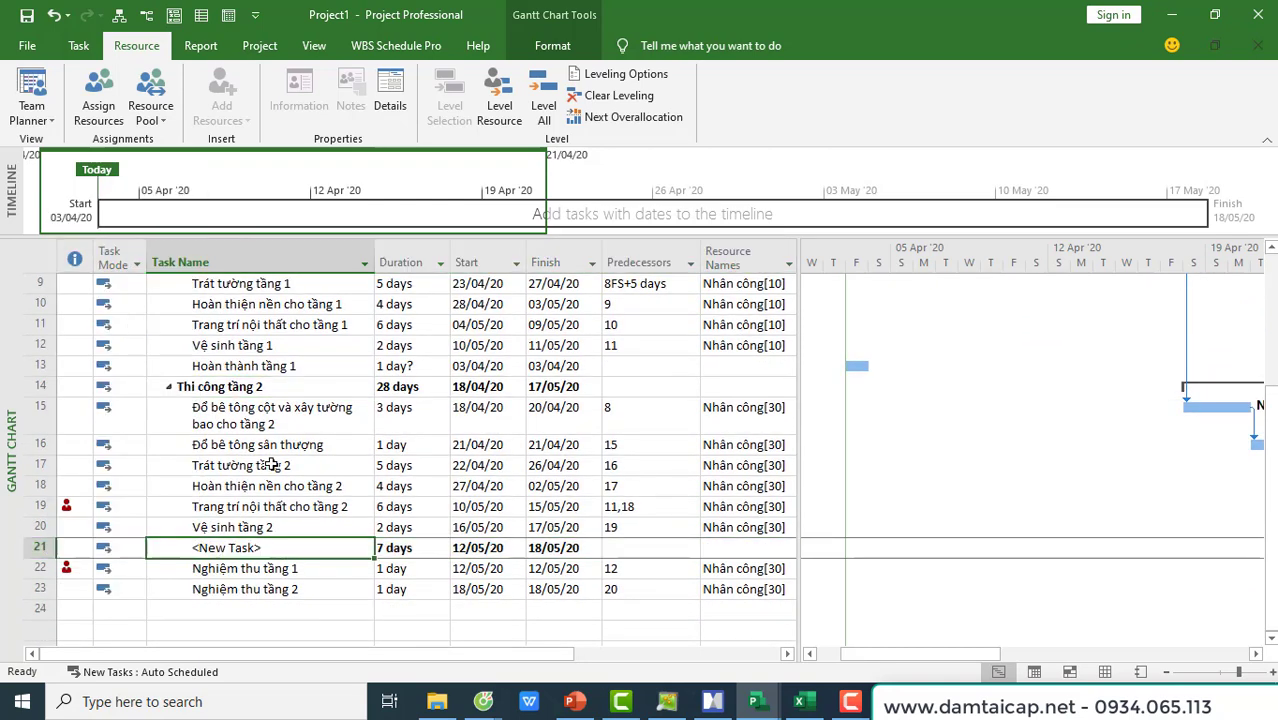
{"action": "type", "text": "Hoàn thành tầng "}
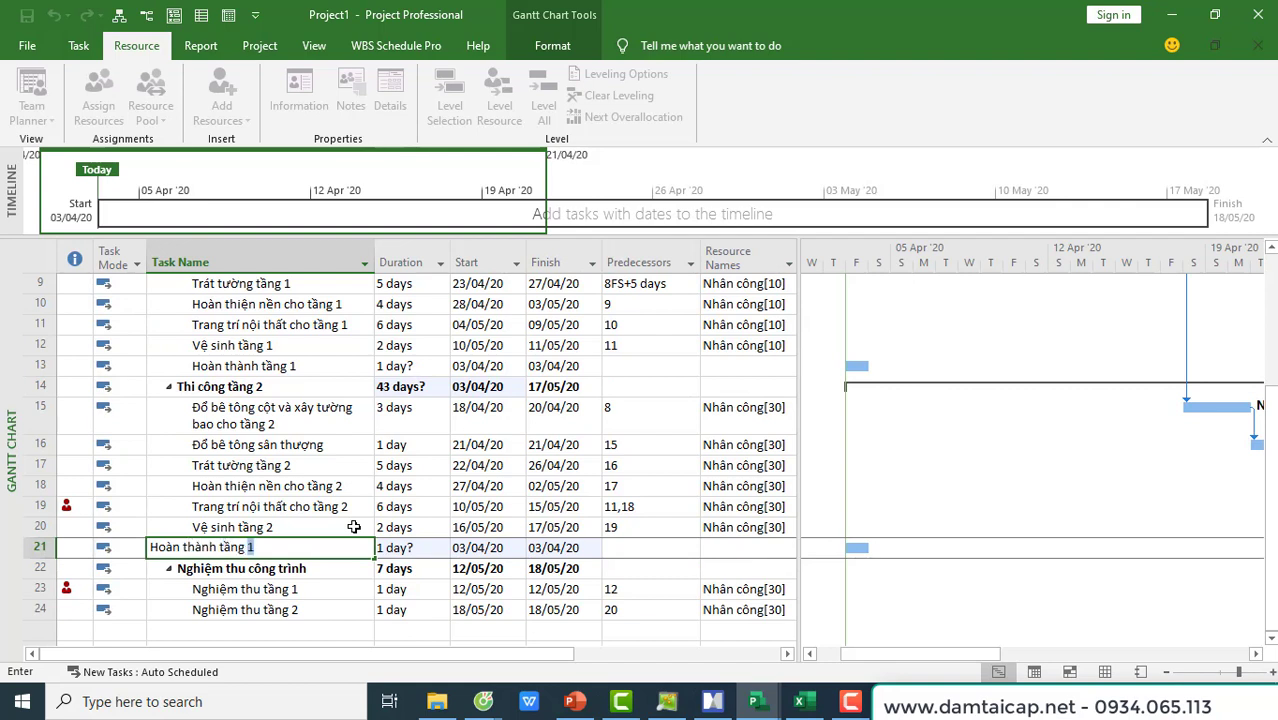
{"action": "type", "text": "2"}
{"action": "key", "text": "Return"}
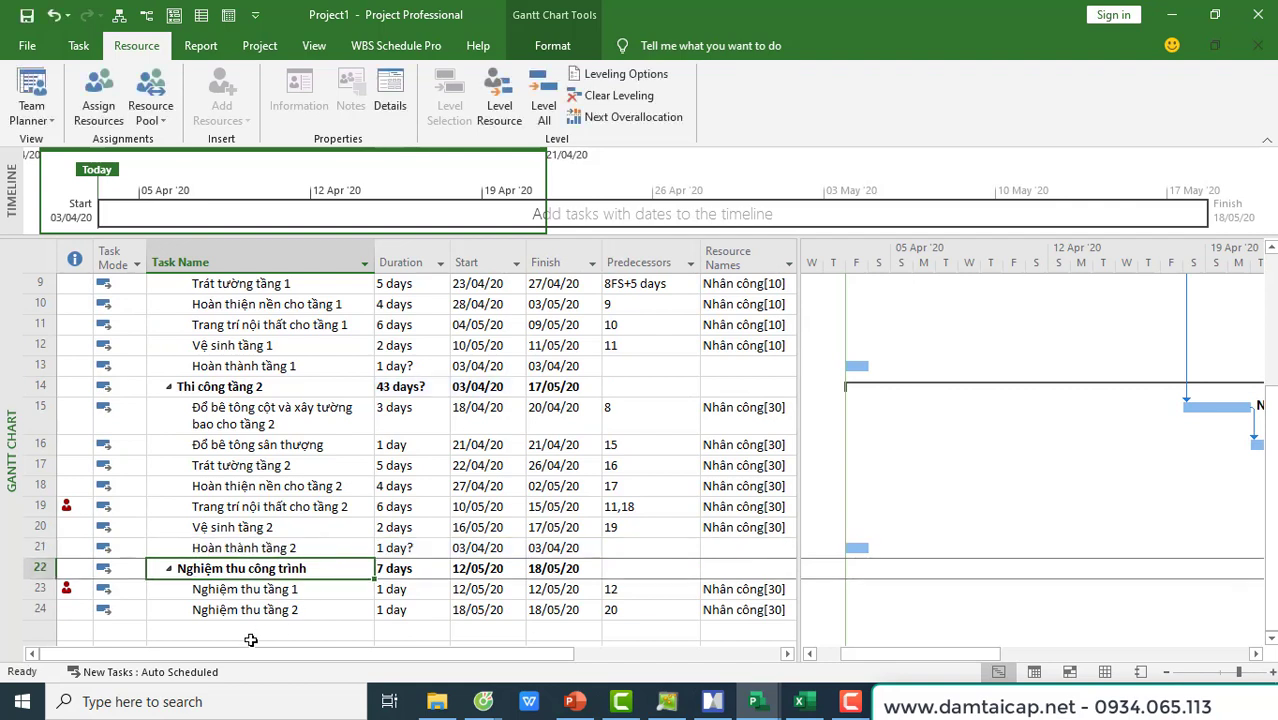
Step: Add a task named "Hoàn thành công trình" at the end of the task list, below Nghiệm thu tầng 2
{"action": "left_click", "coordinate": [251, 638]}
{"action": "type", "text": "Hoàn th"}
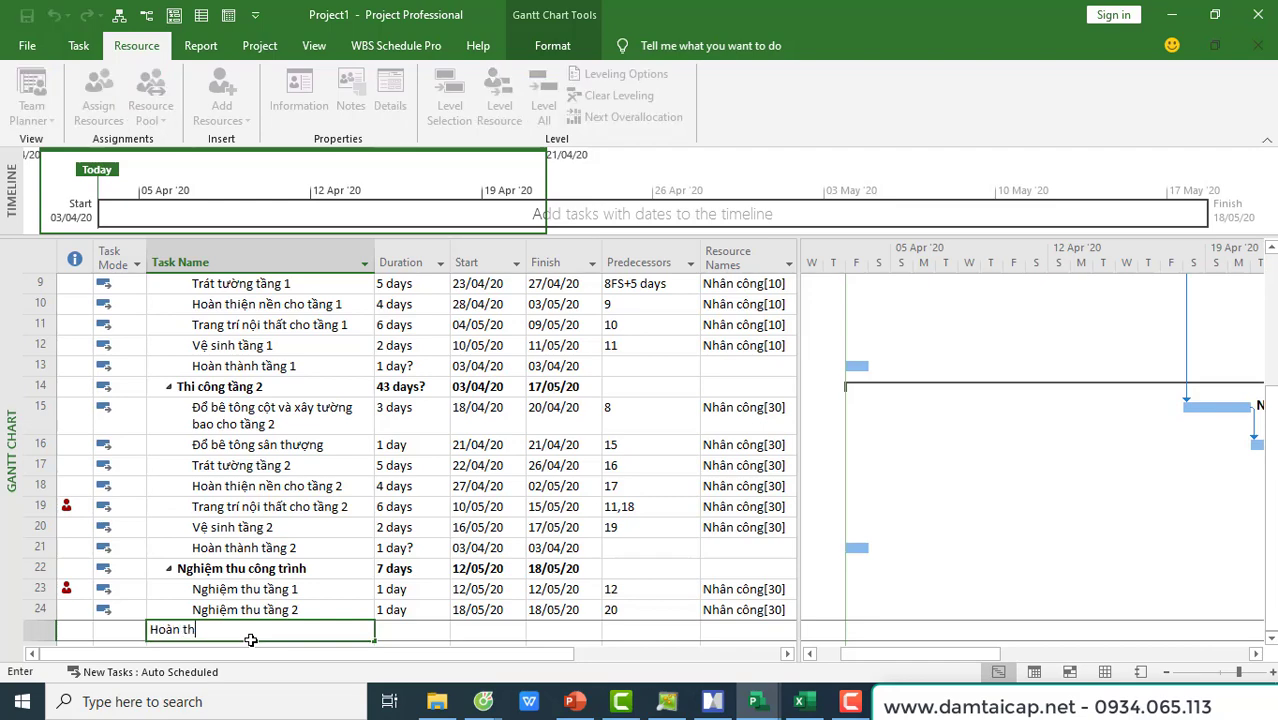
{"action": "type", "text": "anh công trình"}
{"action": "key", "text": "Return"}
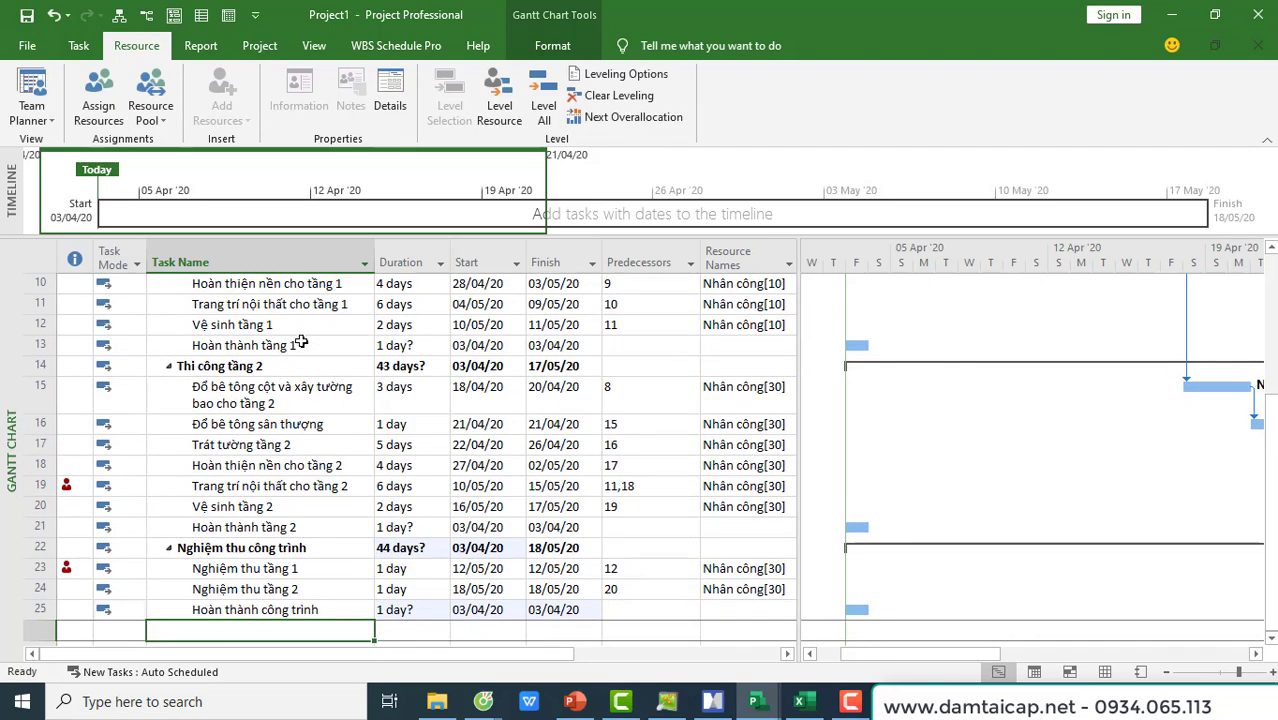
Step: Make Hoàn thành tầng 1 and Hoàn thành công trình milestones by setting their durations to 0 days
{"action": "left_click", "coordinate": [300, 342]}
{"action": "left_click", "coordinate": [387, 350]}
{"action": "type", "text": "0"}
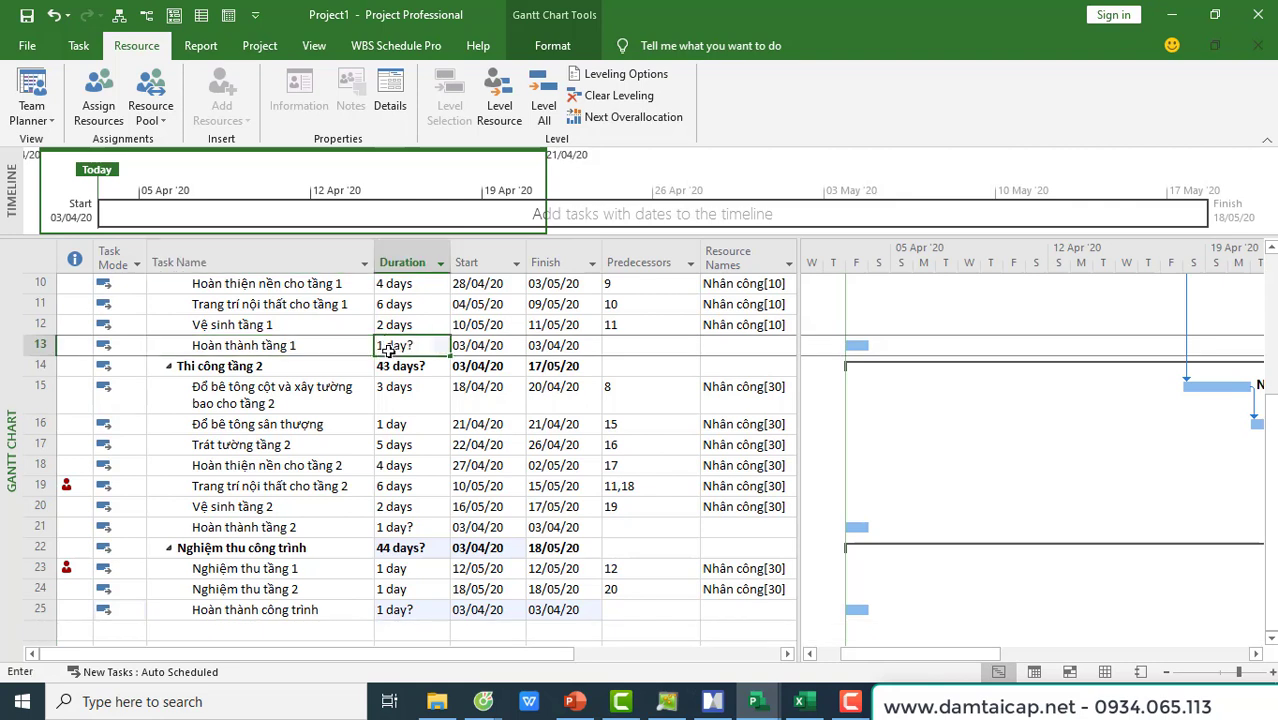
{"action": "key", "text": "Return"}
{"action": "left_click", "coordinate": [407, 611]}
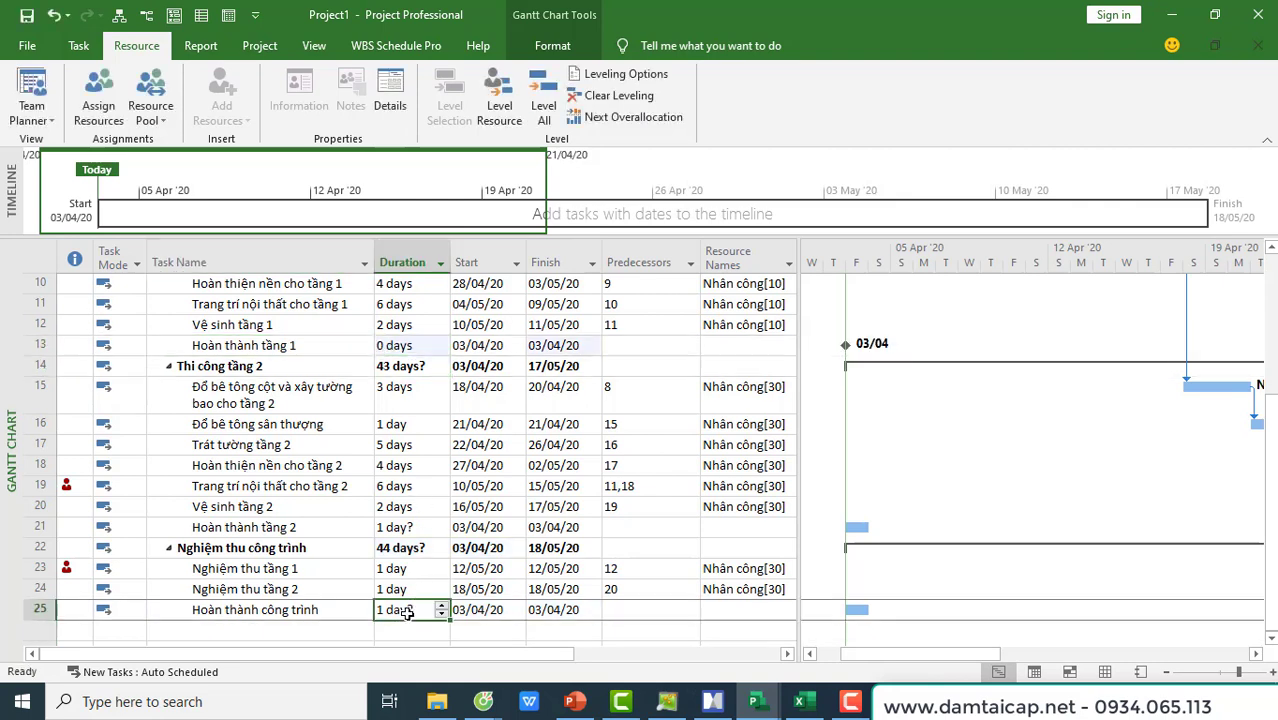
{"action": "type", "text": "0"}
{"action": "key", "text": "Return"}
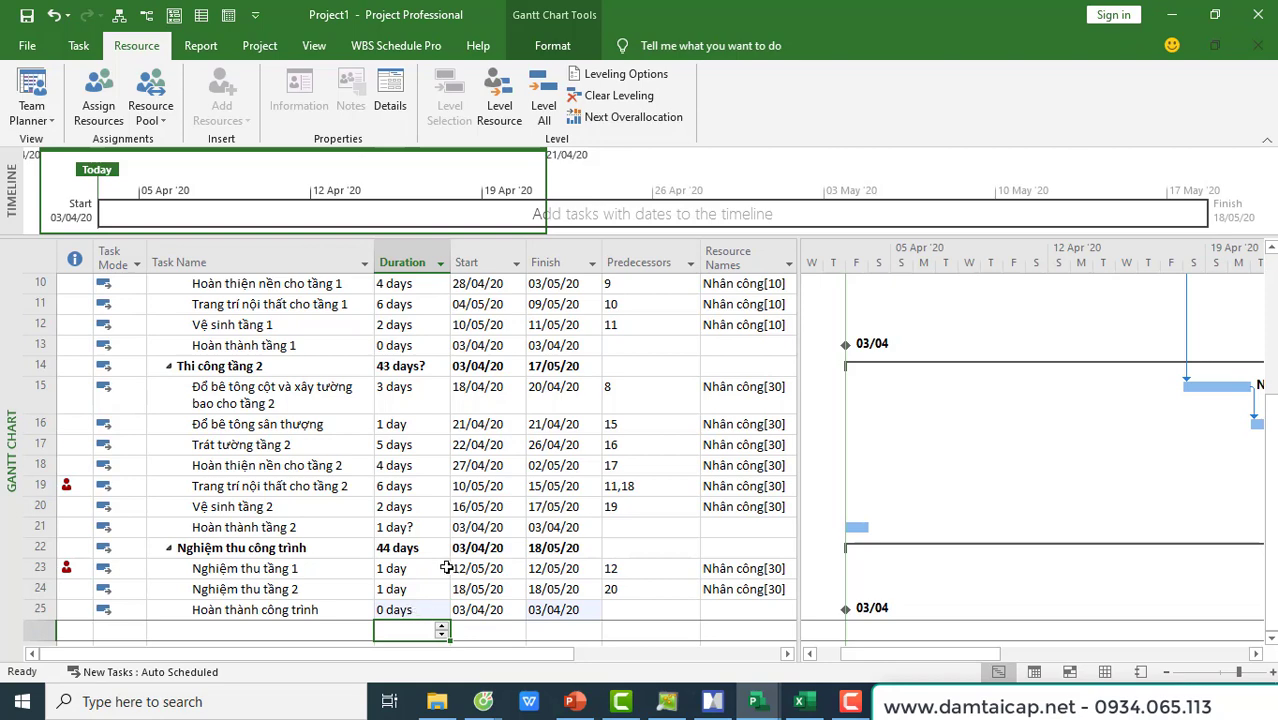
Step: Make the Hoàn thành tầng 2 task a milestone with a duration of 0 days, dismissing the Planning Wizard suggestion
{"action": "left_click", "coordinate": [408, 528]}
{"action": "left_click", "coordinate": [408, 528]}
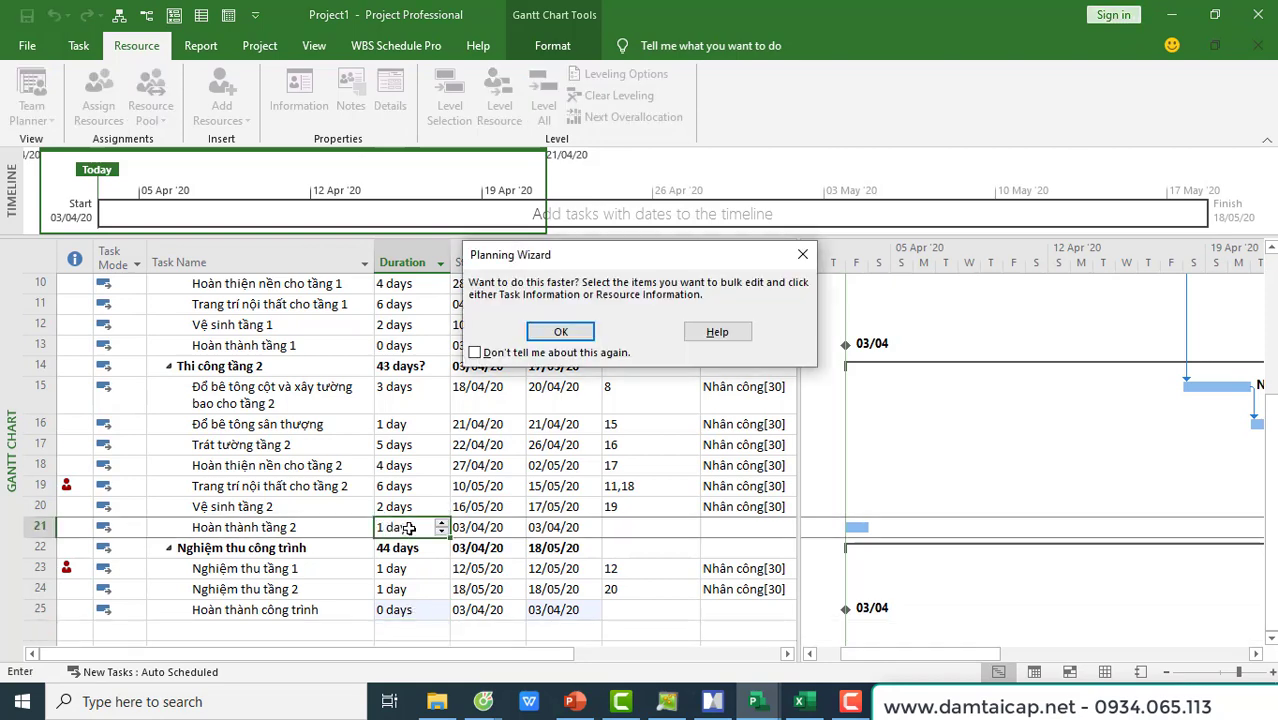
{"action": "key", "text": "Return"}
{"action": "type", "text": "0"}
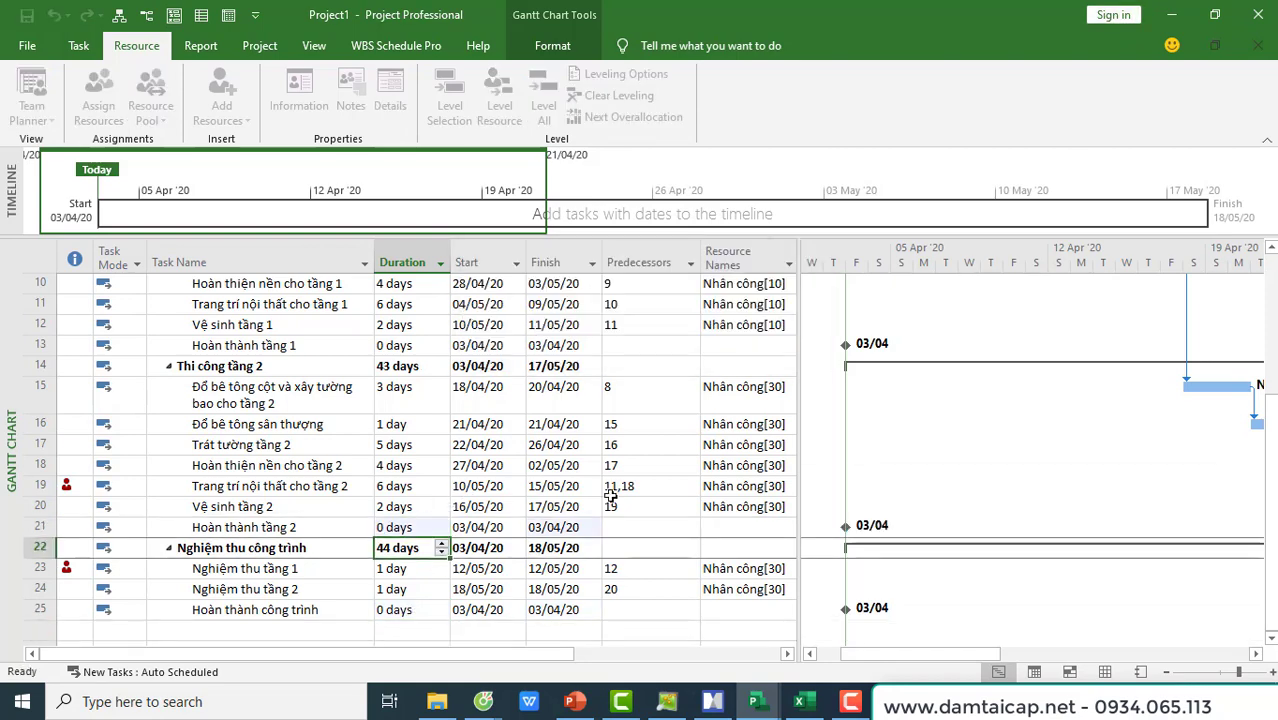
{"action": "key", "text": "Return"}
Step: Link Giải phóng mặt bằng to the Khởi công milestone by setting its predecessor to task 1
{"action": "scroll", "coordinate": [620, 492], "scroll_direction": "up", "scroll_amount": 1}
{"action": "scroll", "coordinate": [620, 492], "scroll_direction": "up", "scroll_amount": 1}
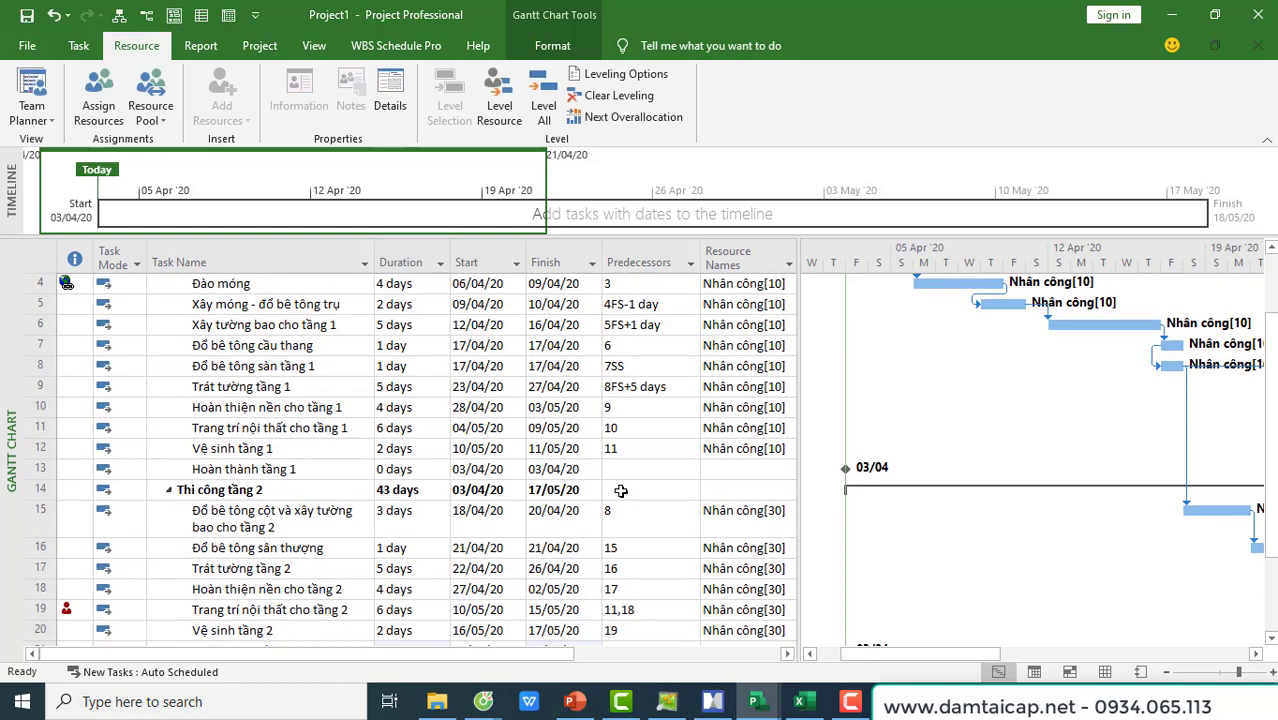
{"action": "left_click", "coordinate": [617, 467]}
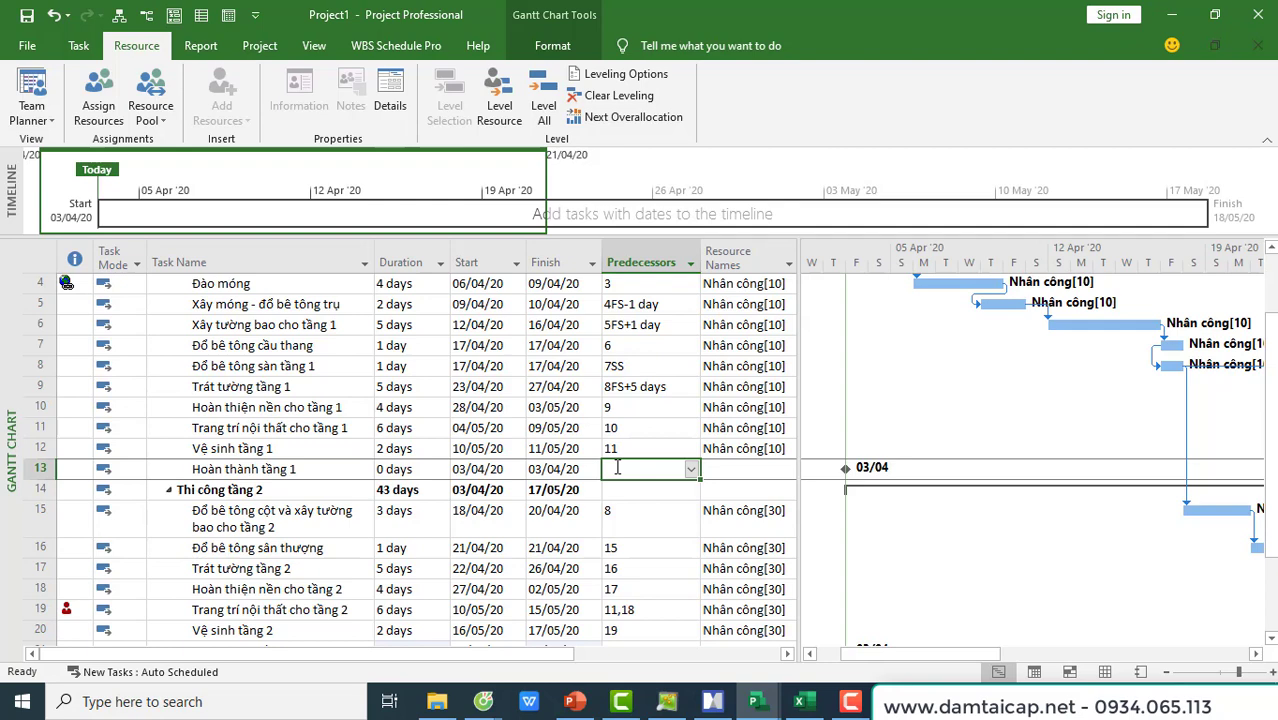
{"action": "scroll", "coordinate": [617, 467], "scroll_direction": "up", "scroll_amount": 1}
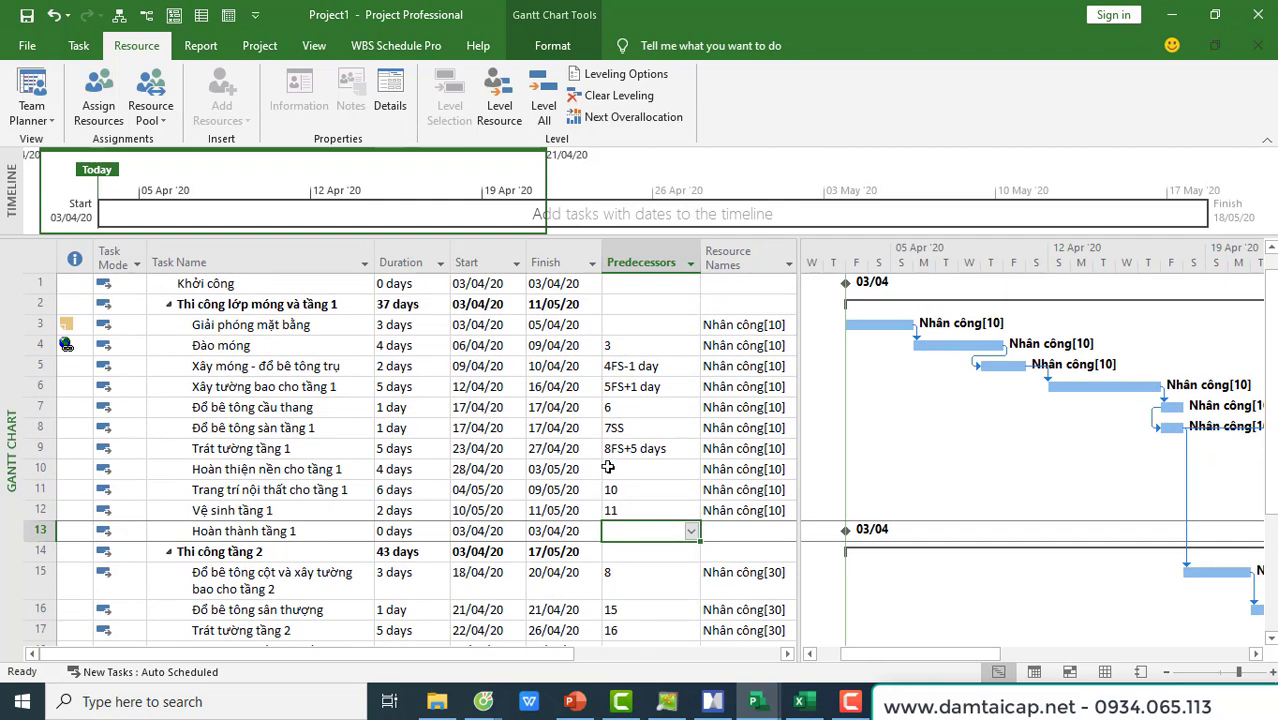
{"action": "left_click", "coordinate": [245, 285]}
{"action": "left_click", "coordinate": [286, 320]}
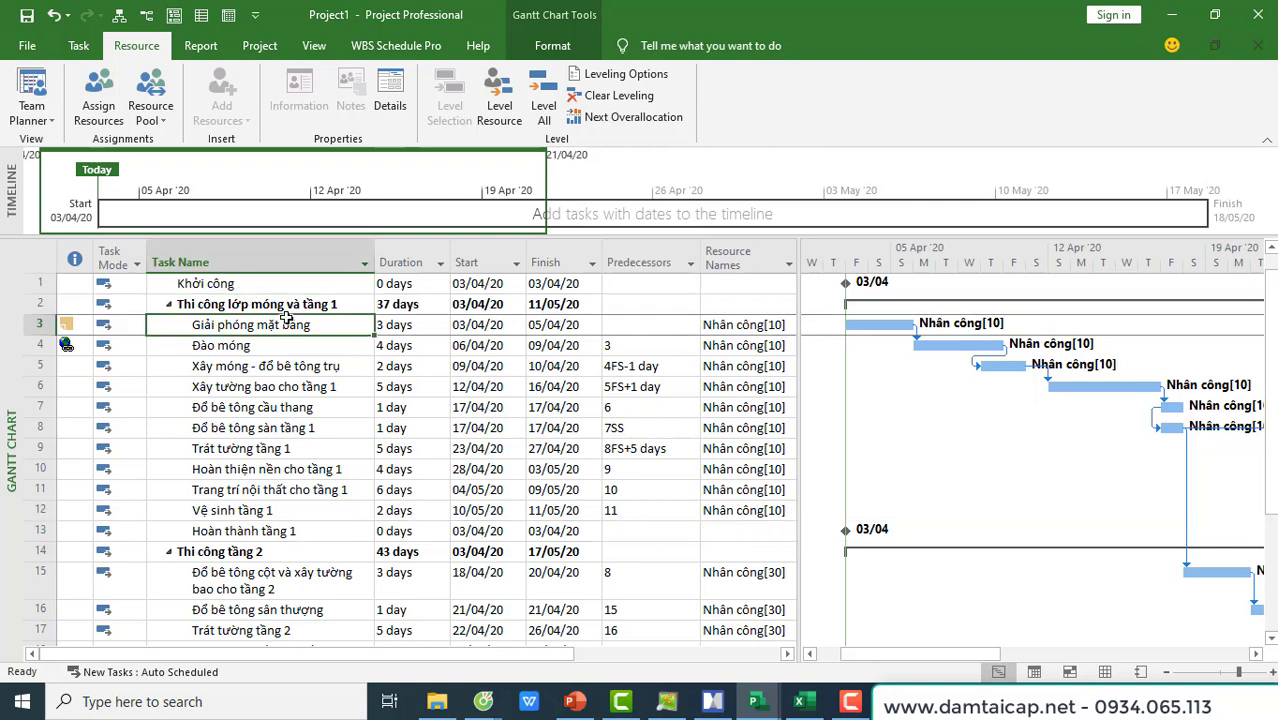
{"action": "left_click", "coordinate": [647, 323]}
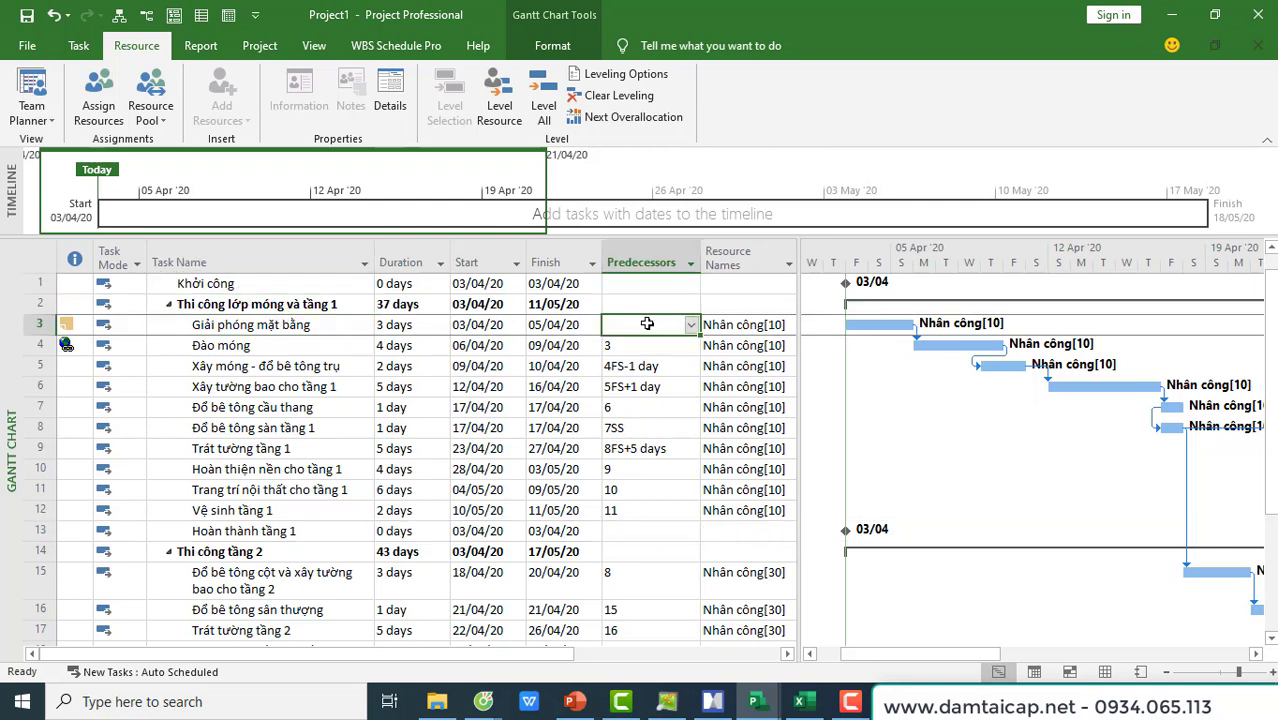
{"action": "type", "text": "1"}
{"action": "key", "text": "Return"}
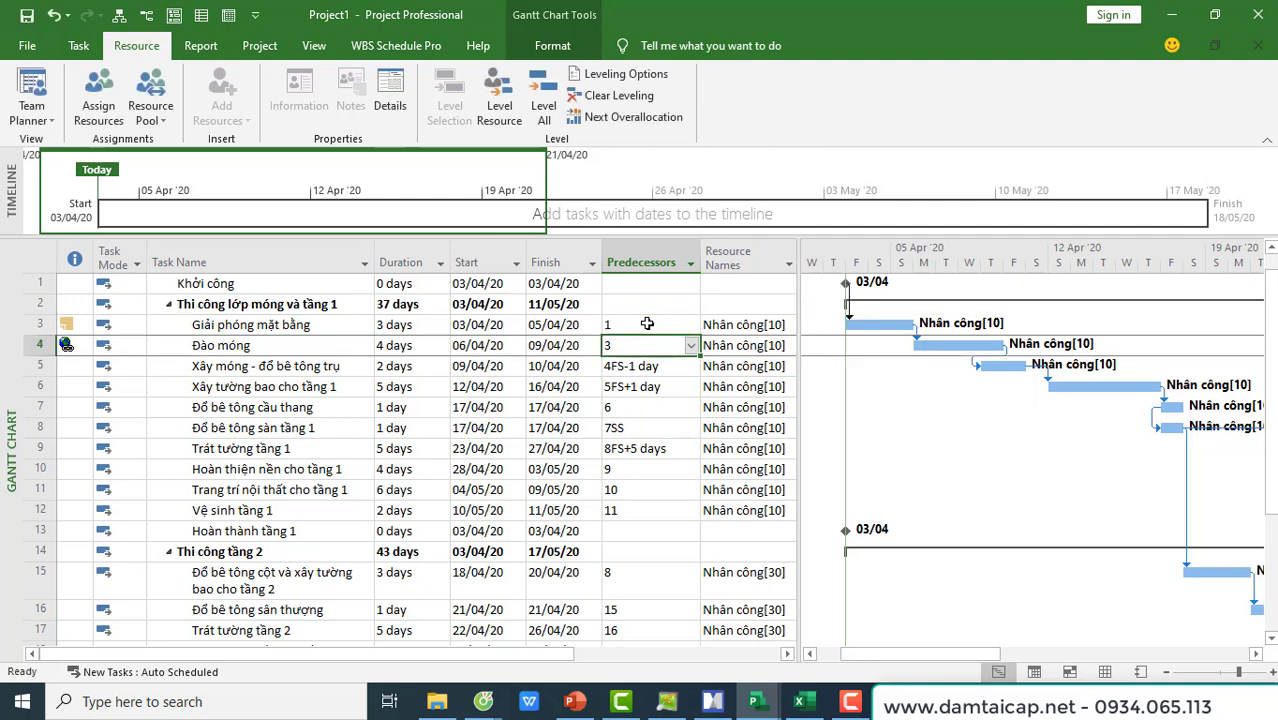
Step: Set the predecessor of the Hoàn thành tầng 1 milestone to task 12 and view its marker in the chart
{"action": "scroll", "coordinate": [652, 312], "scroll_direction": "down", "scroll_amount": 1}
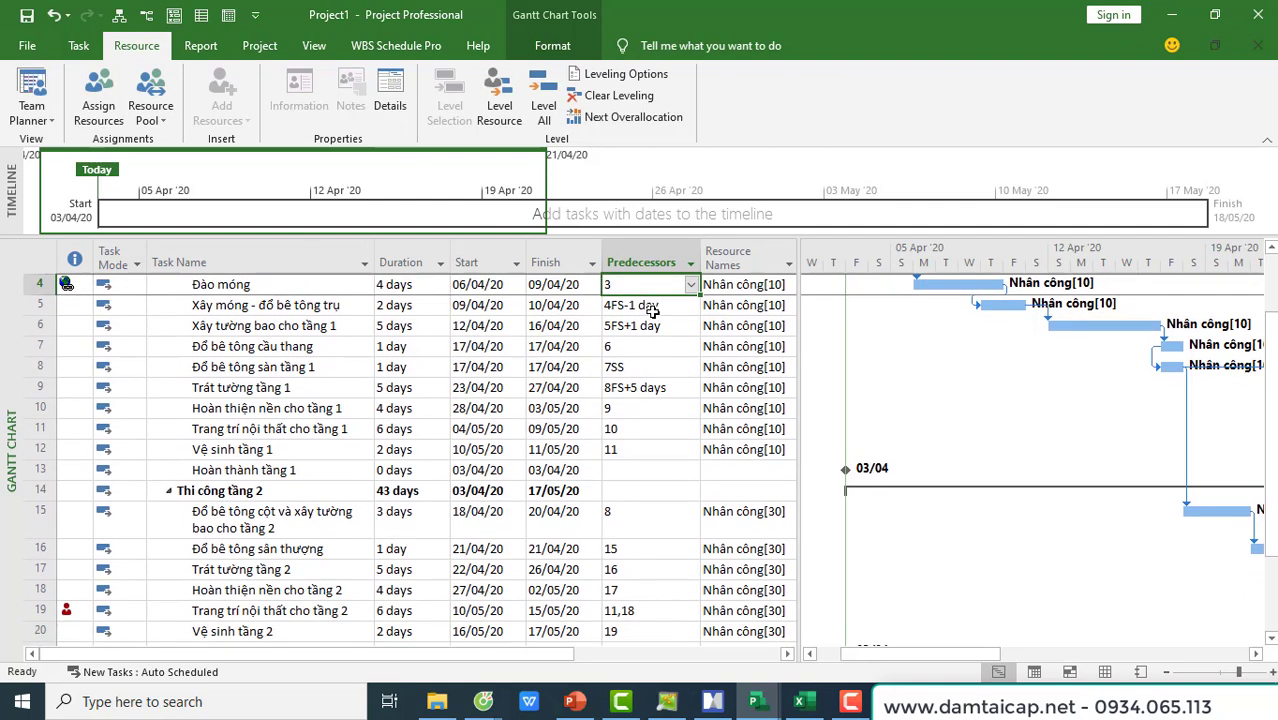
{"action": "left_click", "coordinate": [631, 470]}
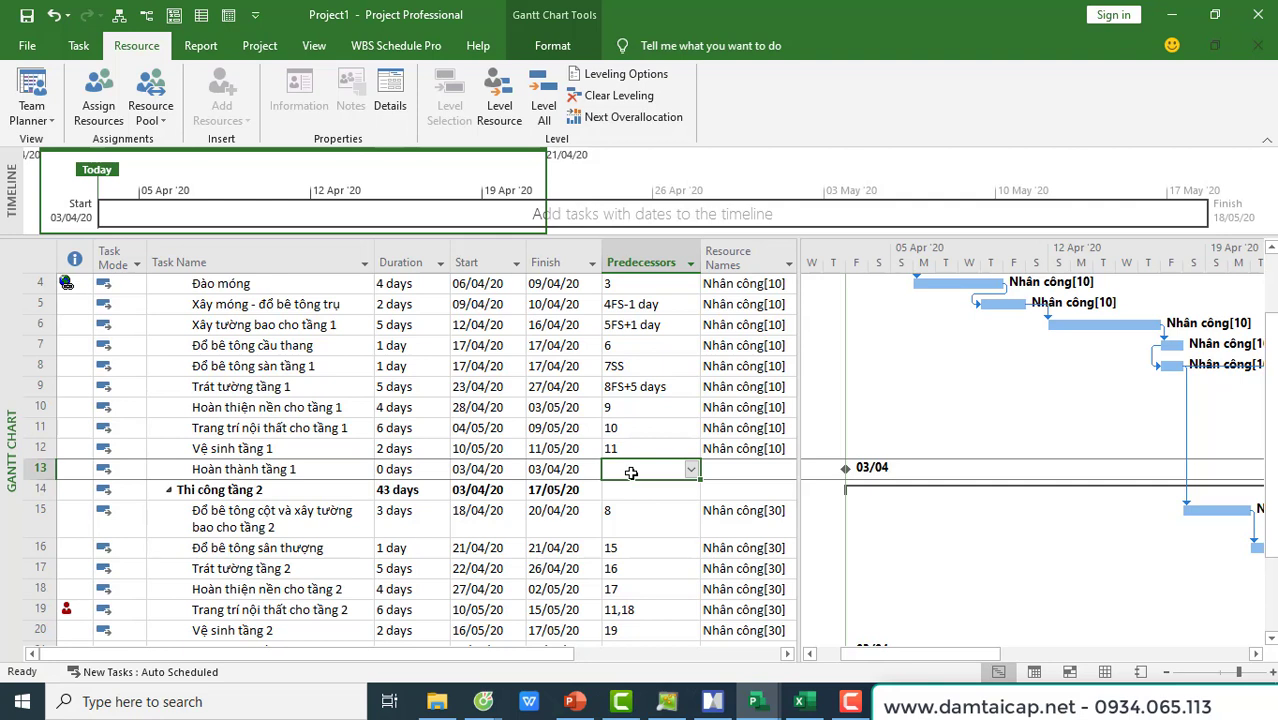
{"action": "type", "text": "12"}
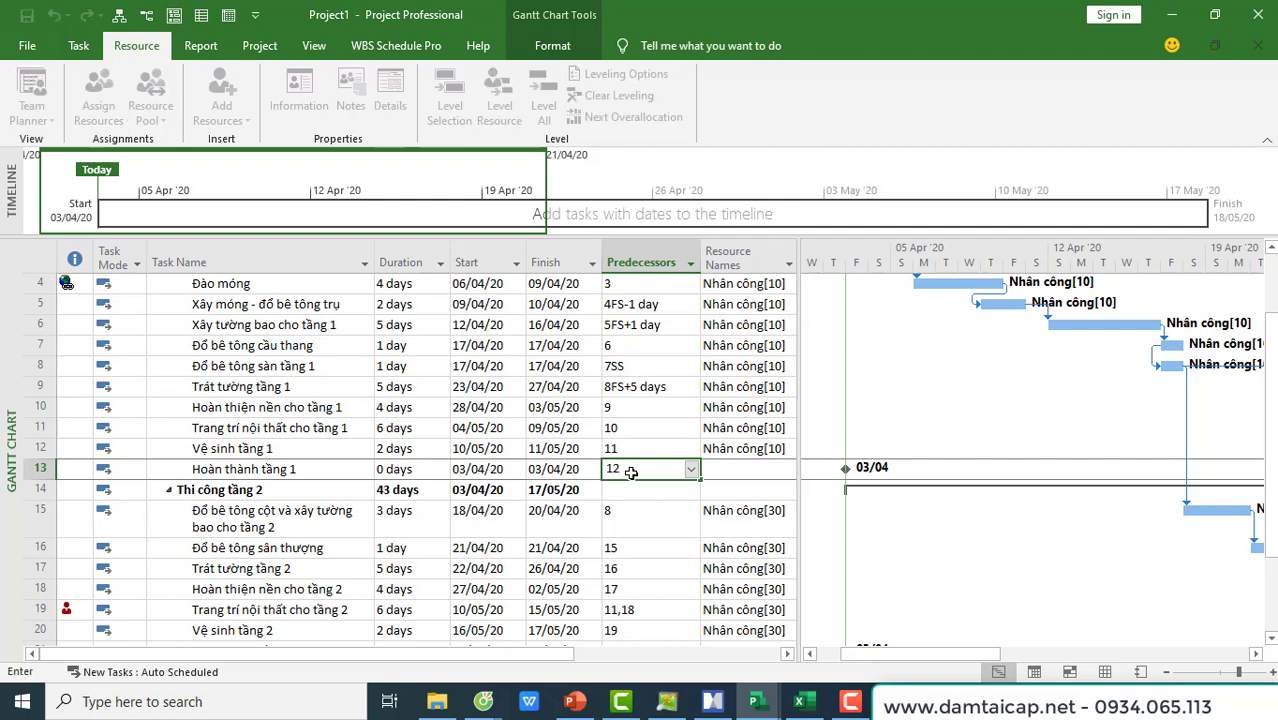
{"action": "key", "text": "Return"}
{"action": "left_click_drag", "start_coordinate": [932, 660], "coordinate": [1202, 660]}
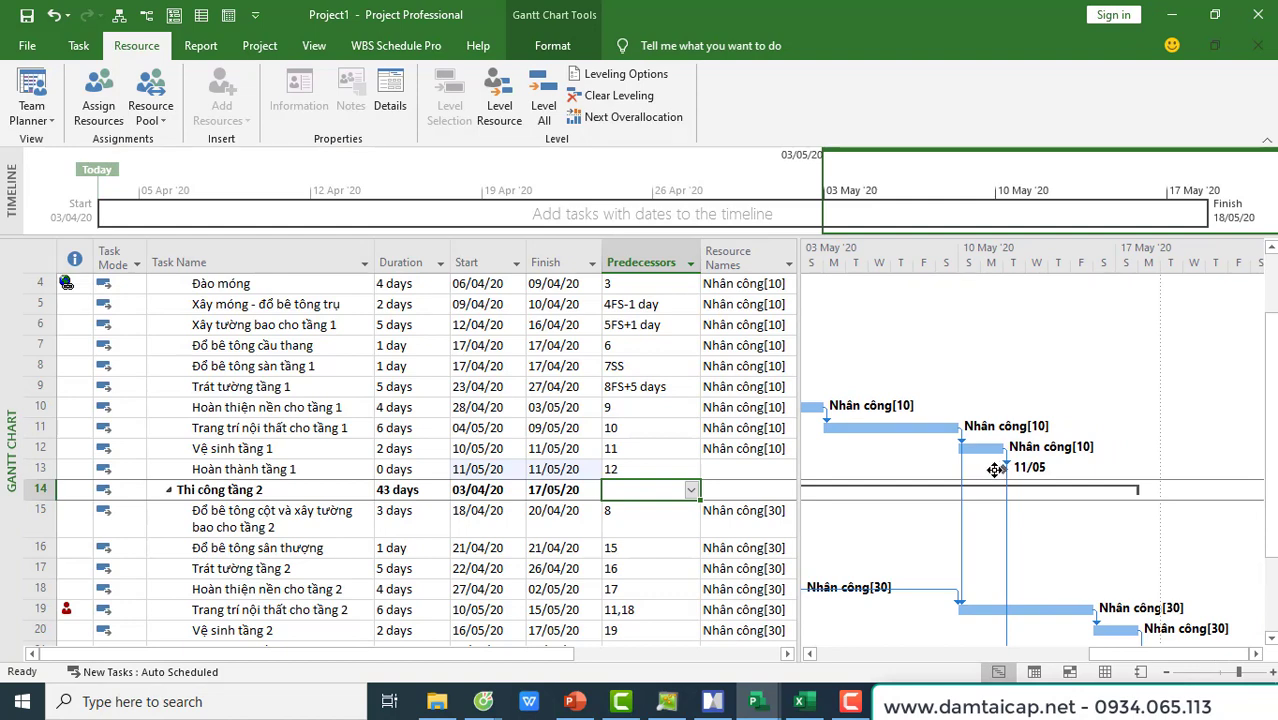
Step: Set the predecessor of the Hoàn thành tầng 2 milestone to task 20
{"action": "scroll", "coordinate": [541, 590], "scroll_direction": "down", "scroll_amount": 1}
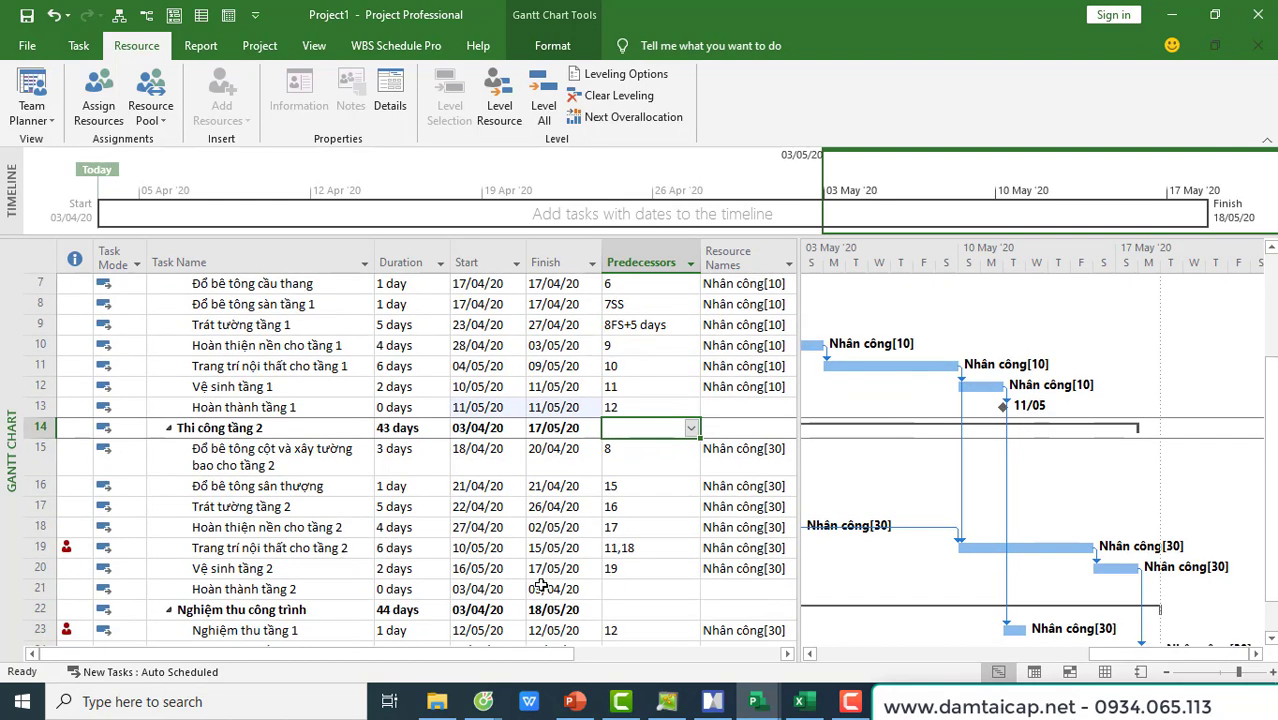
{"action": "left_click", "coordinate": [610, 590]}
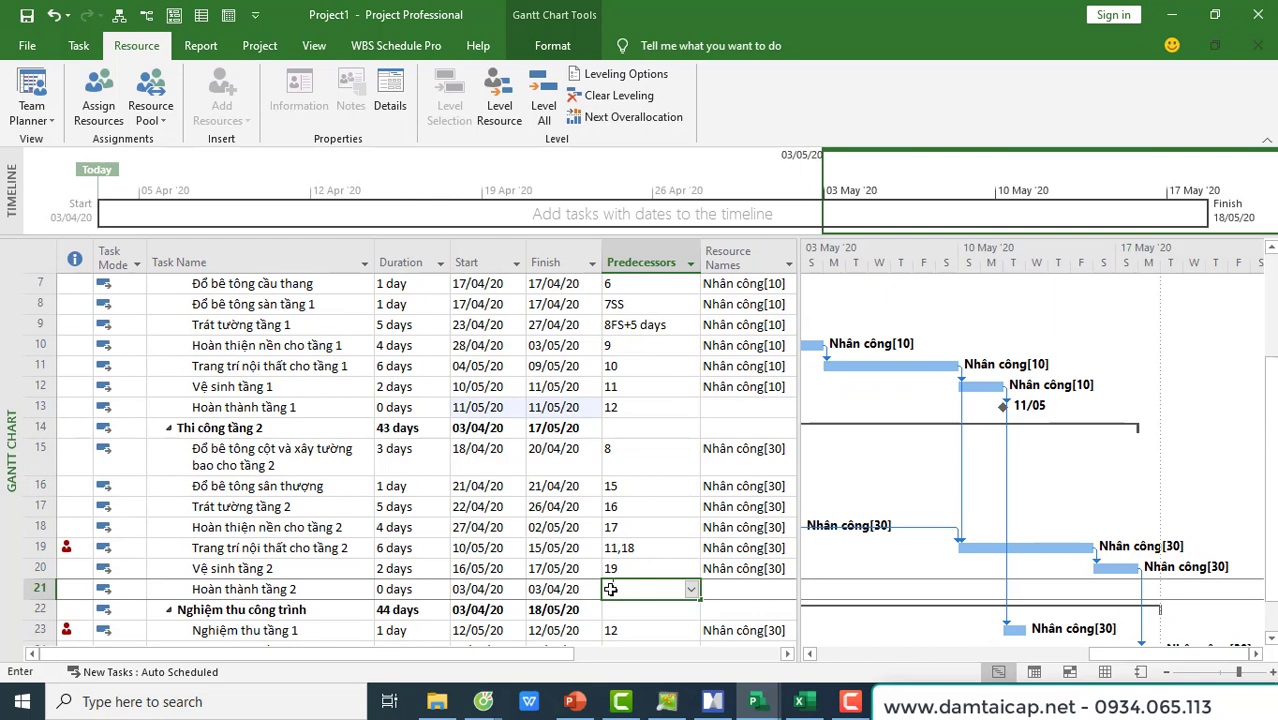
{"action": "type", "text": "20"}
{"action": "key", "text": "Return"}
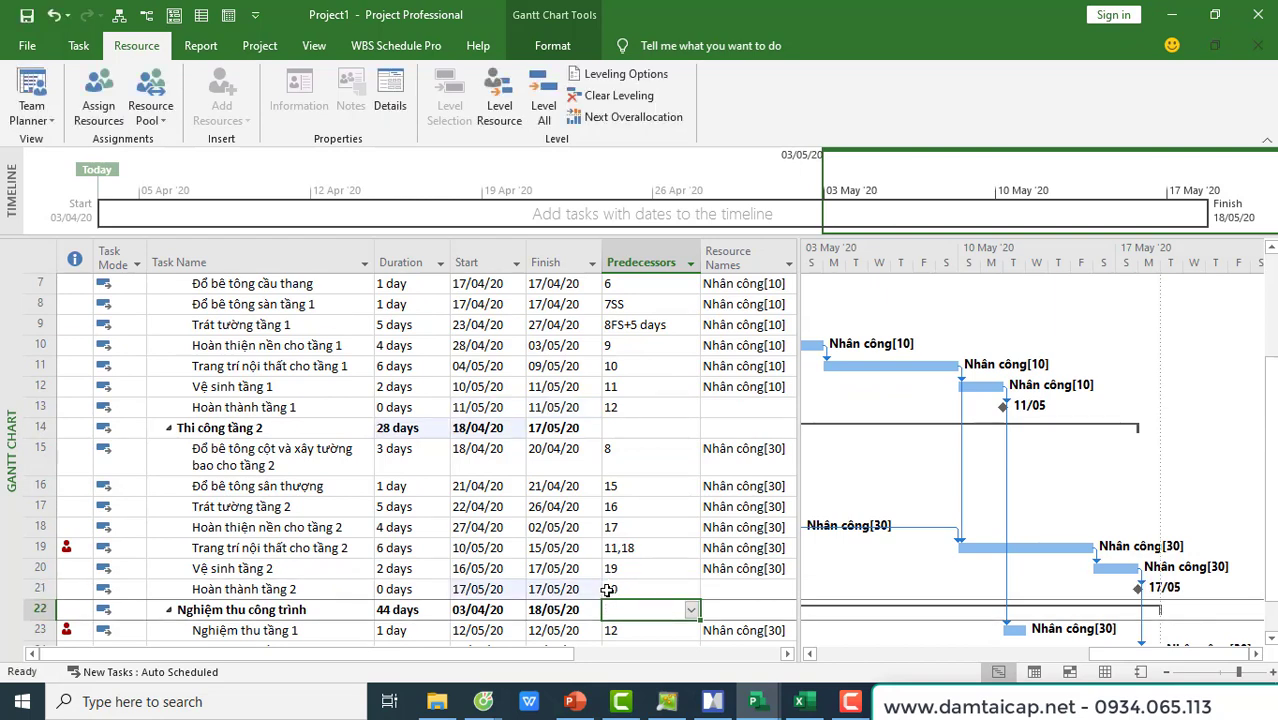
Step: Set the predecessors of the Hoàn thành công trình milestone to tasks 23 and 24
{"action": "scroll", "coordinate": [610, 590], "scroll_direction": "down", "scroll_amount": 2}
{"action": "left_click", "coordinate": [620, 548]}
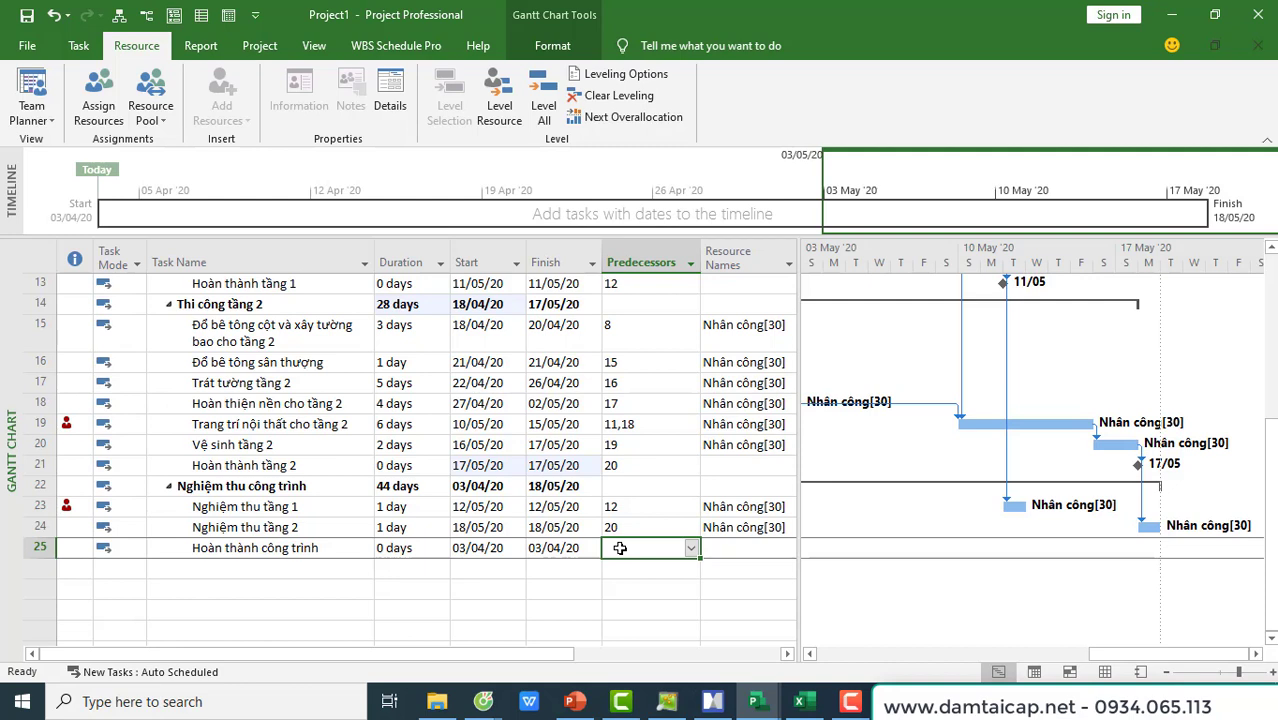
{"action": "type", "text": "24"}
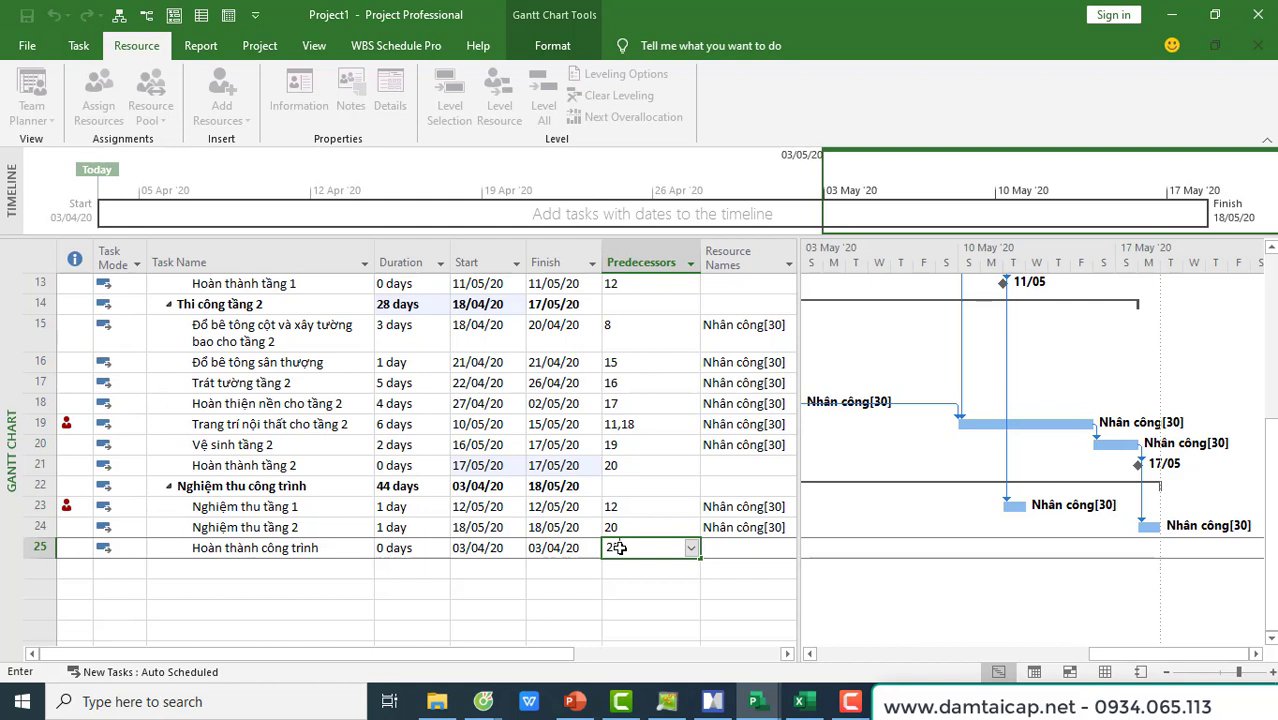
{"action": "type", "text": ";24"}
{"action": "key", "text": "Return"}
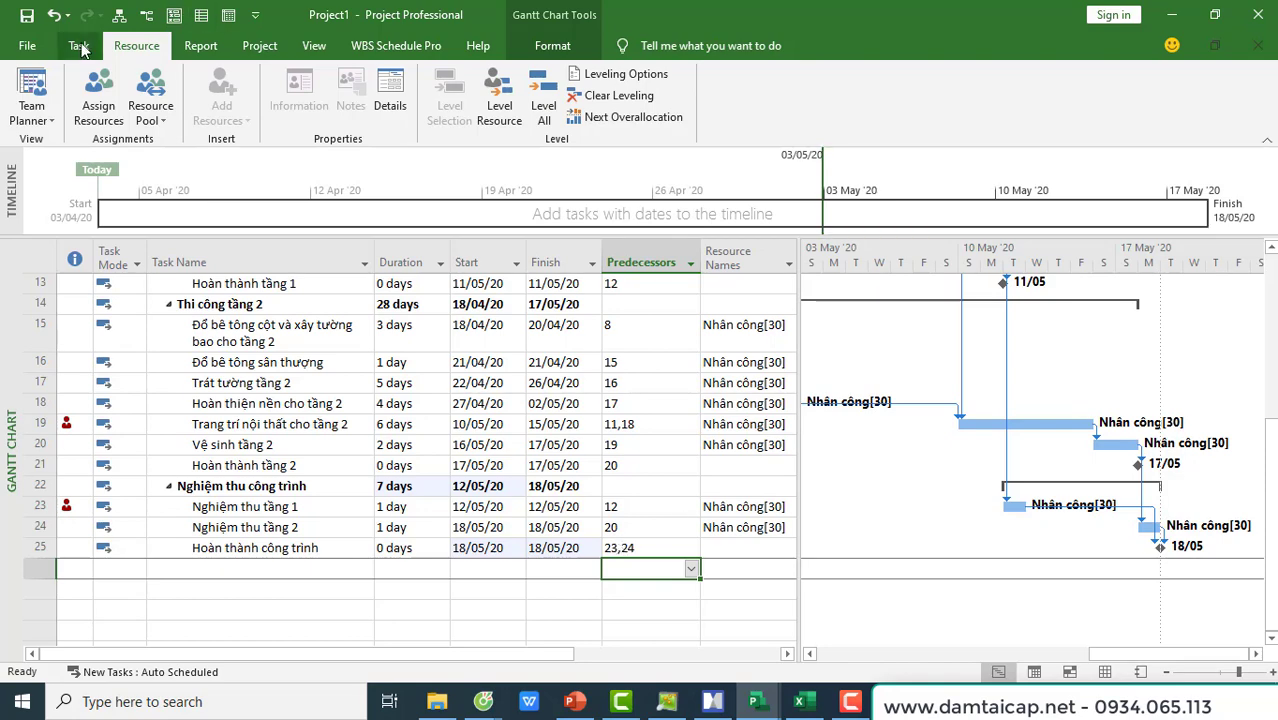
Step: Recalculate the project schedule and return to the beginning of the task list
{"action": "left_click", "coordinate": [78, 45]}
{"action": "left_click", "coordinate": [259, 45]}
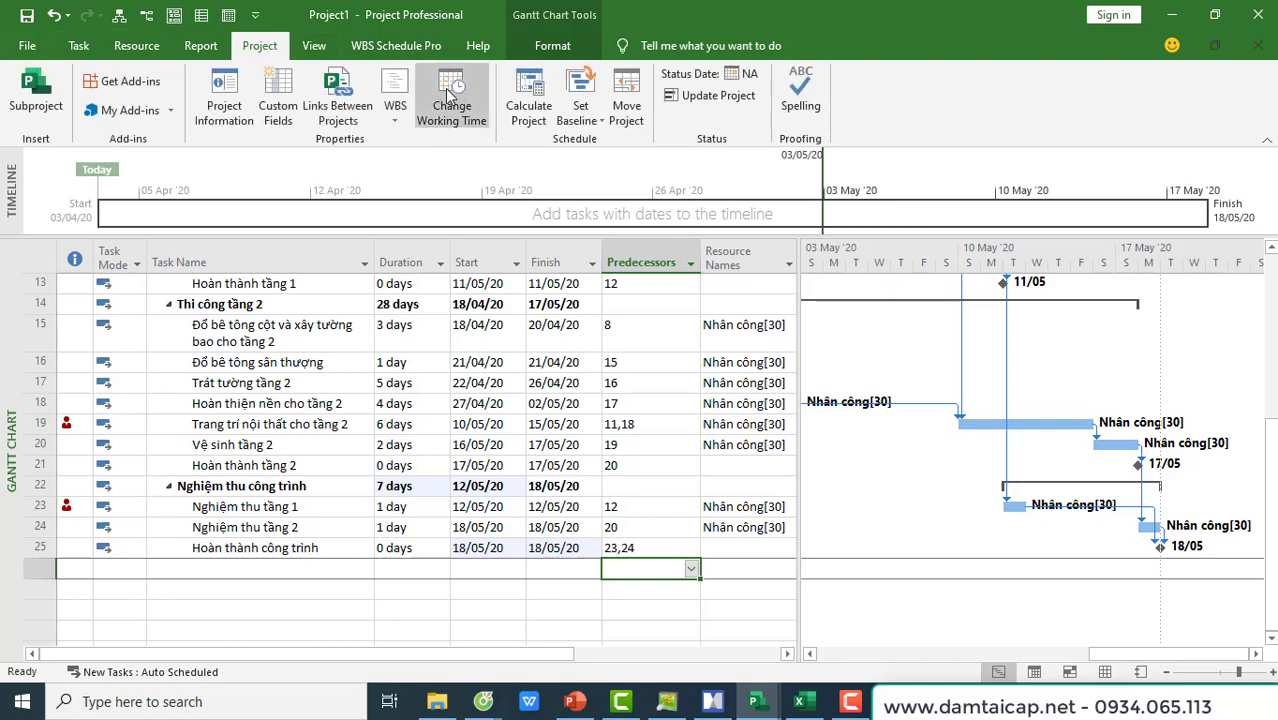
{"action": "left_click", "coordinate": [535, 115]}
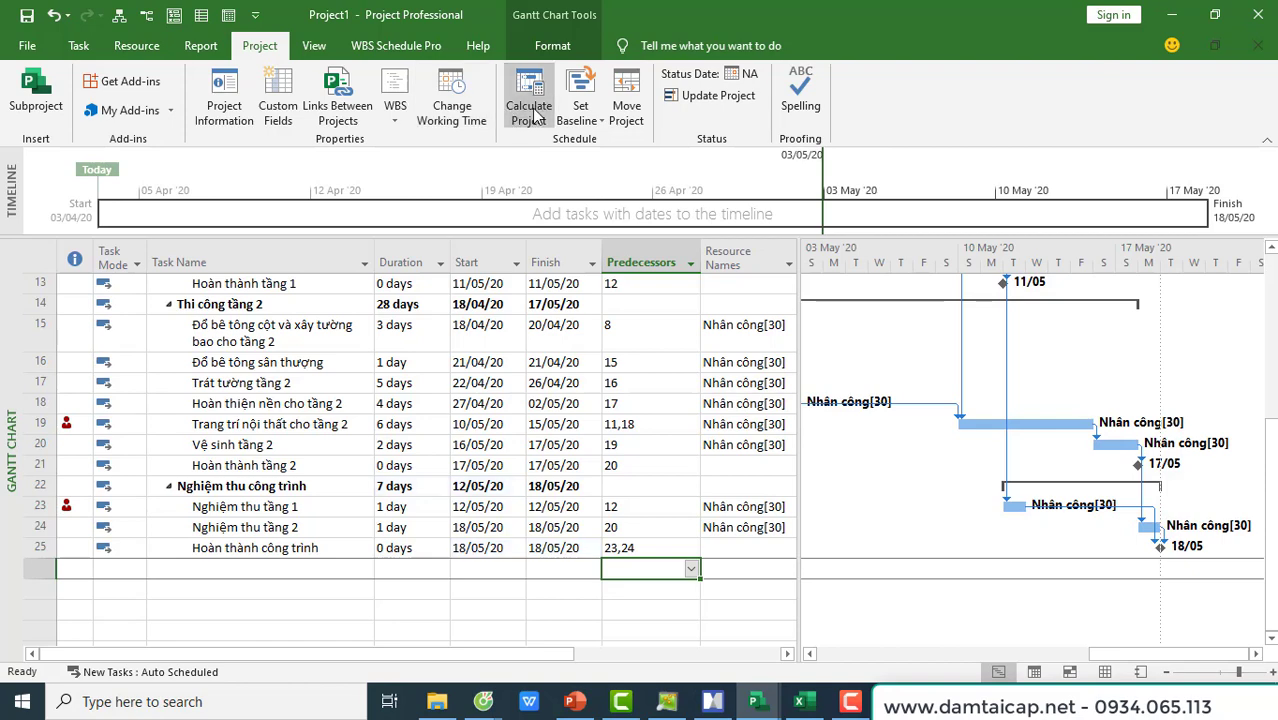
{"action": "scroll", "coordinate": [567, 513], "scroll_direction": "up", "scroll_amount": 5}
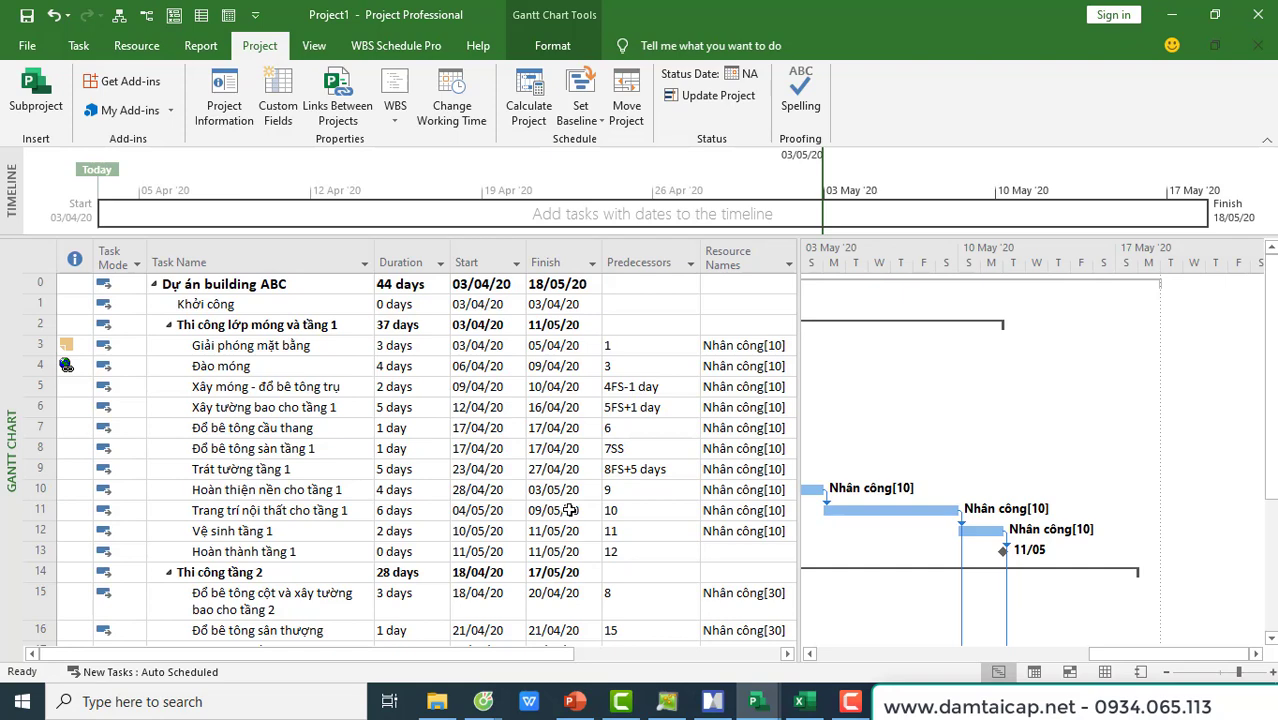
Step: Filter the task list by milestones and review the start and finish dates of each milestone
{"action": "left_click", "coordinate": [320, 48]}
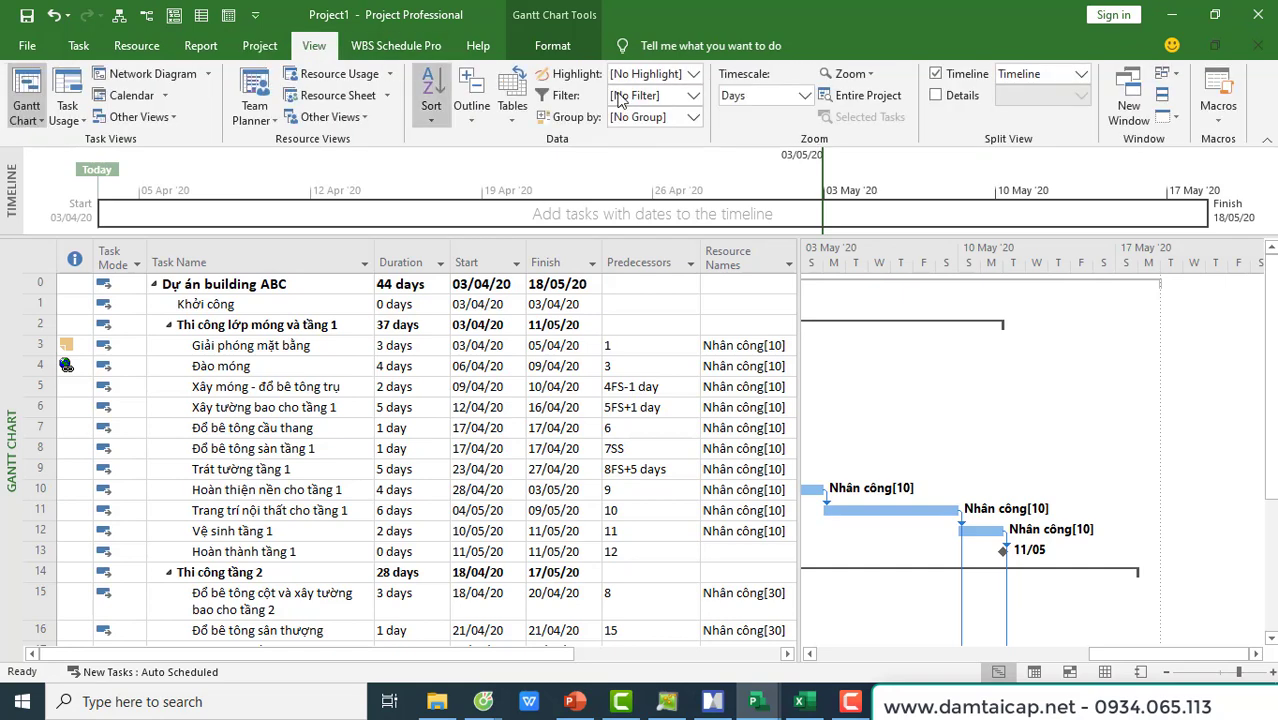
{"action": "left_click", "coordinate": [693, 95]}
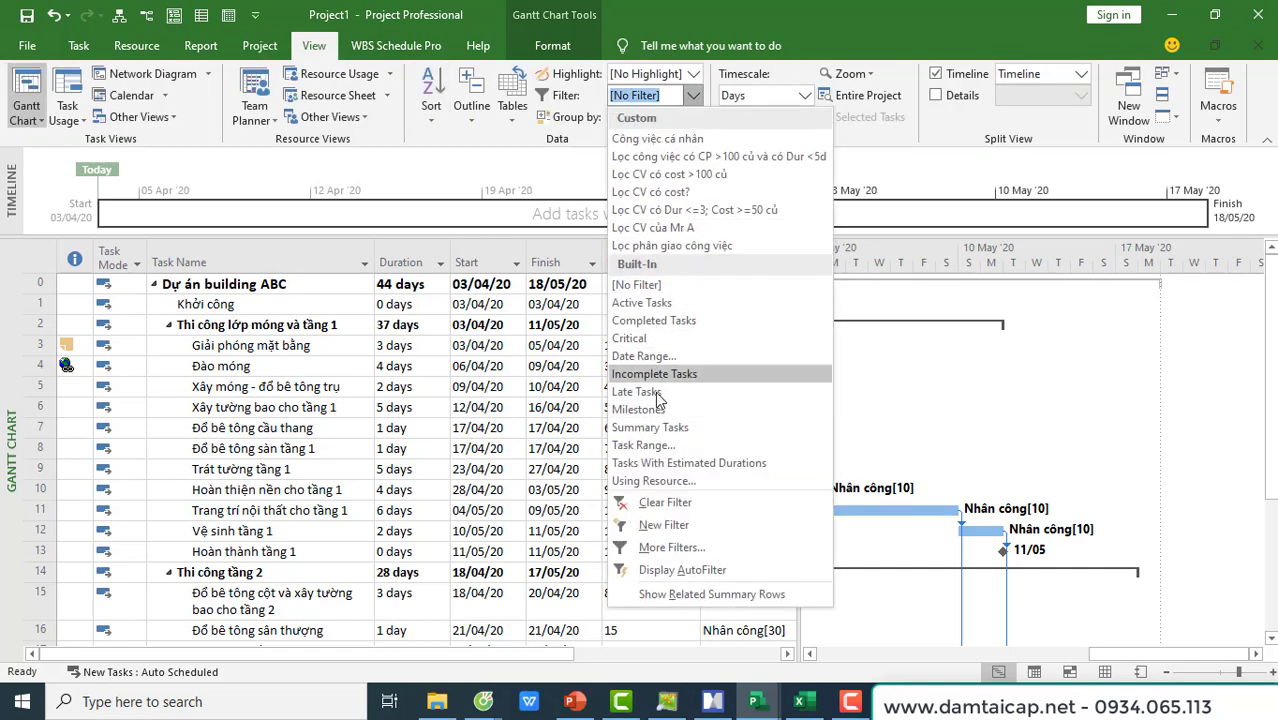
{"action": "left_click", "coordinate": [659, 411]}
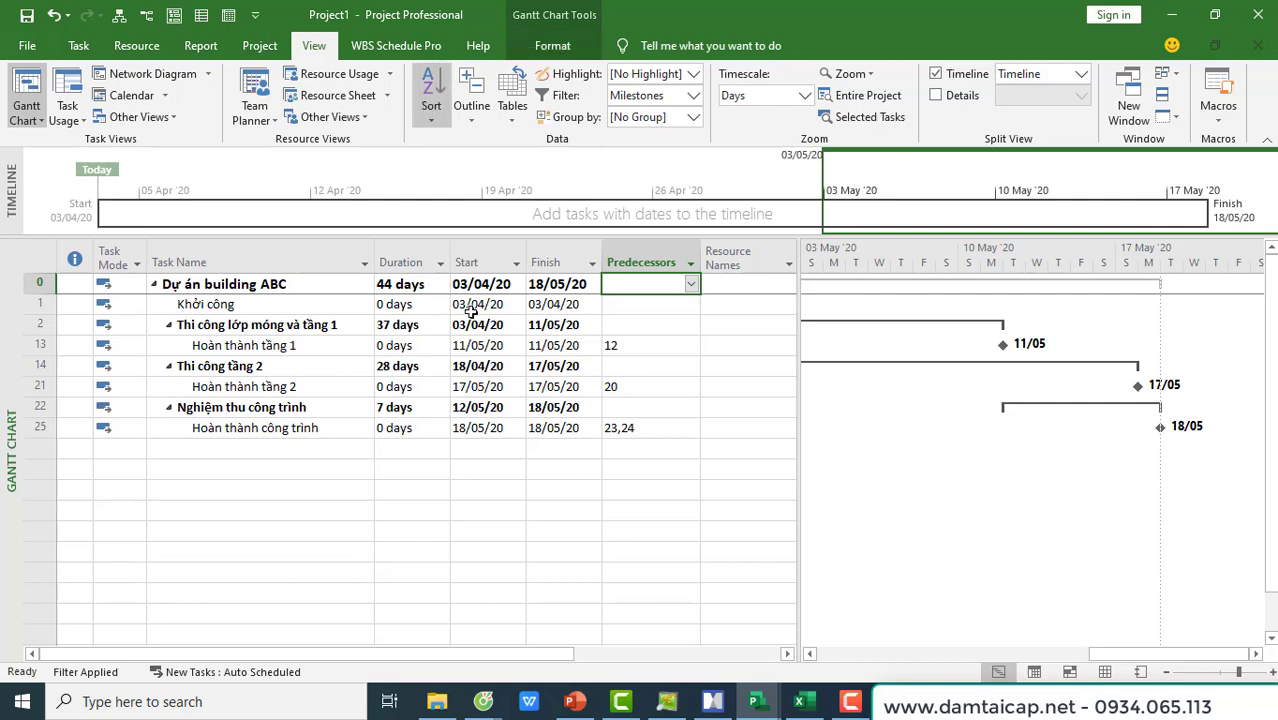
{"action": "left_click_drag", "start_coordinate": [477, 304], "coordinate": [550, 304]}
{"action": "left_click_drag", "start_coordinate": [477, 345], "coordinate": [550, 345]}
{"action": "left_click_drag", "start_coordinate": [474, 386], "coordinate": [565, 390]}
{"action": "left_click_drag", "start_coordinate": [482, 430], "coordinate": [558, 427]}
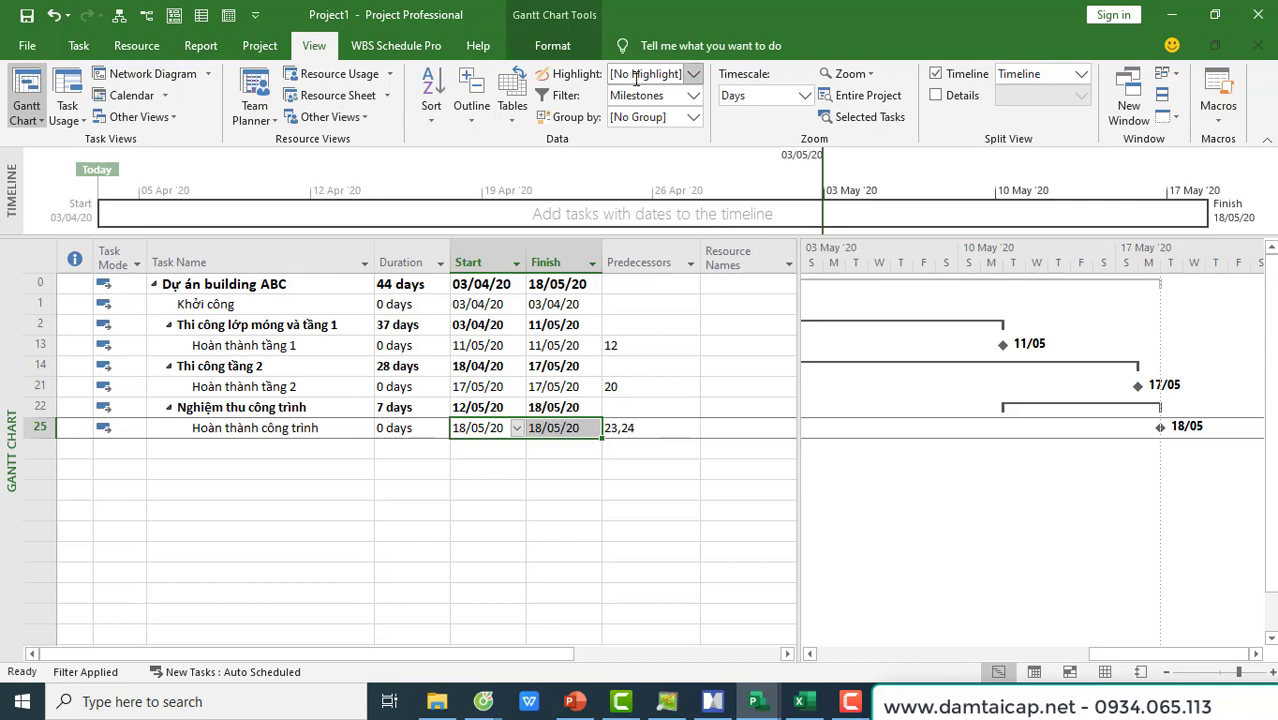
Step: Remove the milestone filter and return to the beginning of the full task list
{"action": "left_click", "coordinate": [693, 97]}
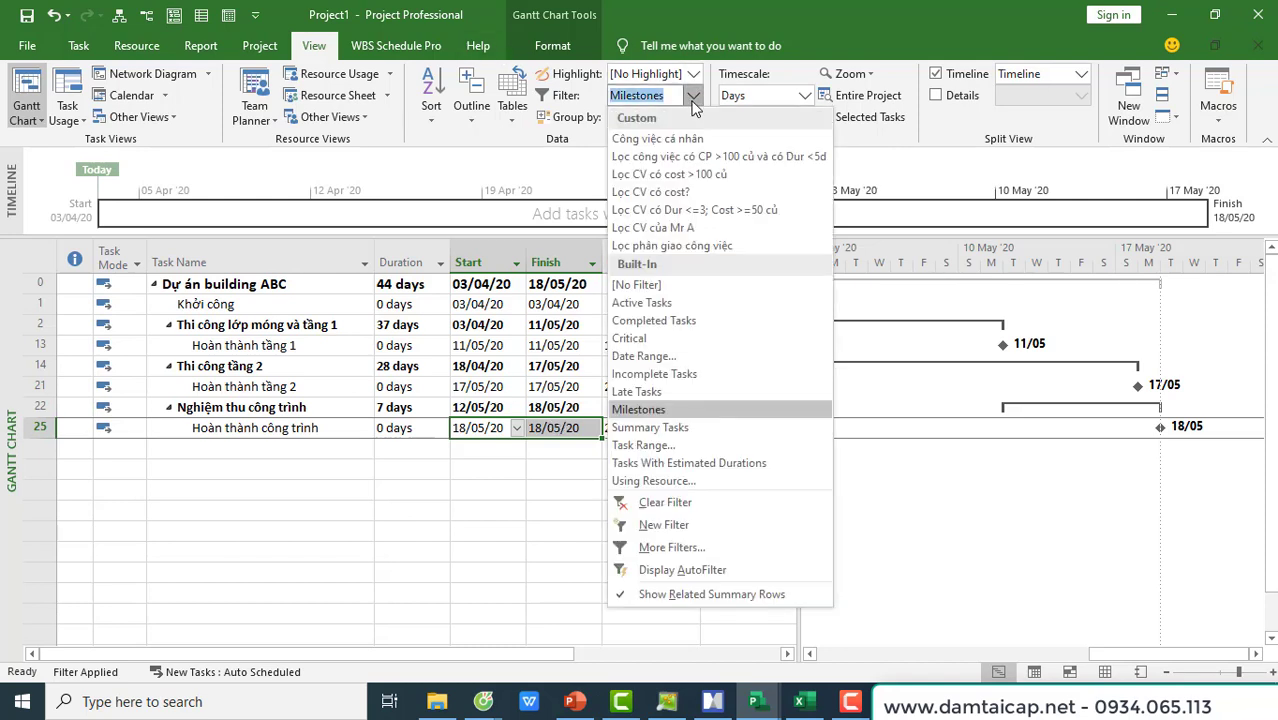
{"action": "left_click", "coordinate": [650, 285]}
{"action": "scroll", "coordinate": [503, 407], "scroll_direction": "down", "scroll_amount": 2}
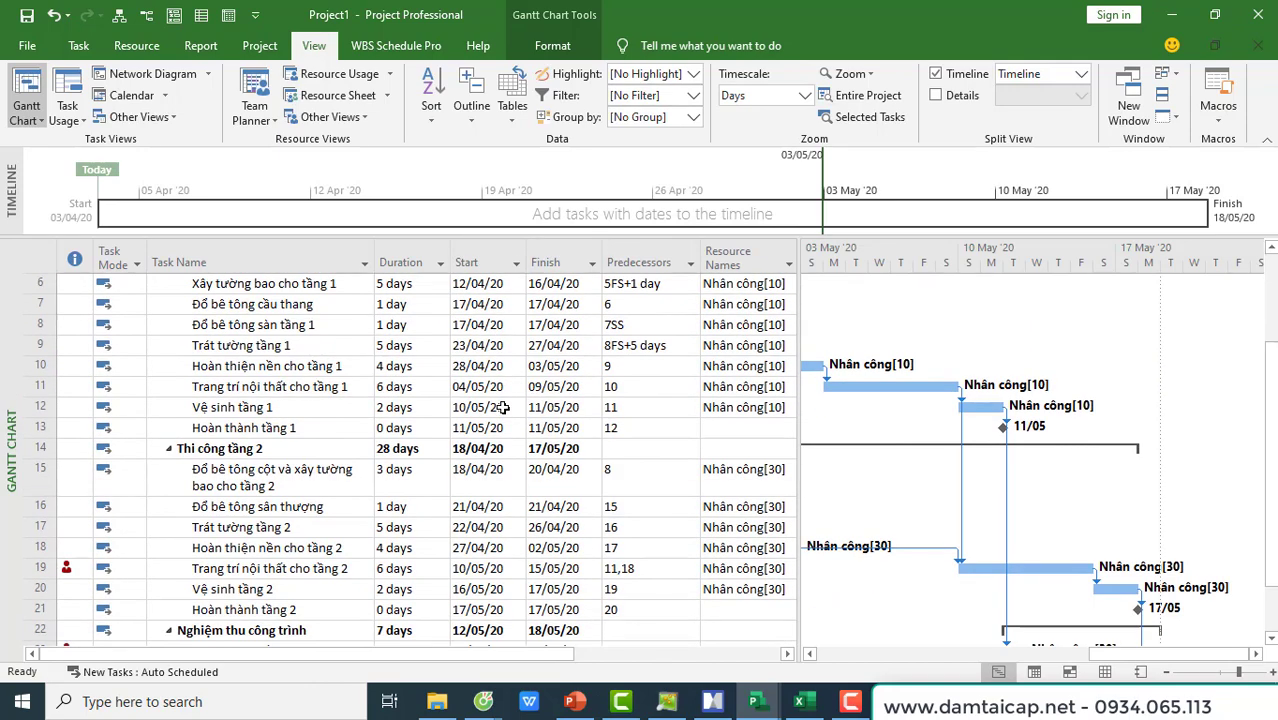
{"action": "scroll", "coordinate": [500, 407], "scroll_direction": "up", "scroll_amount": 2}
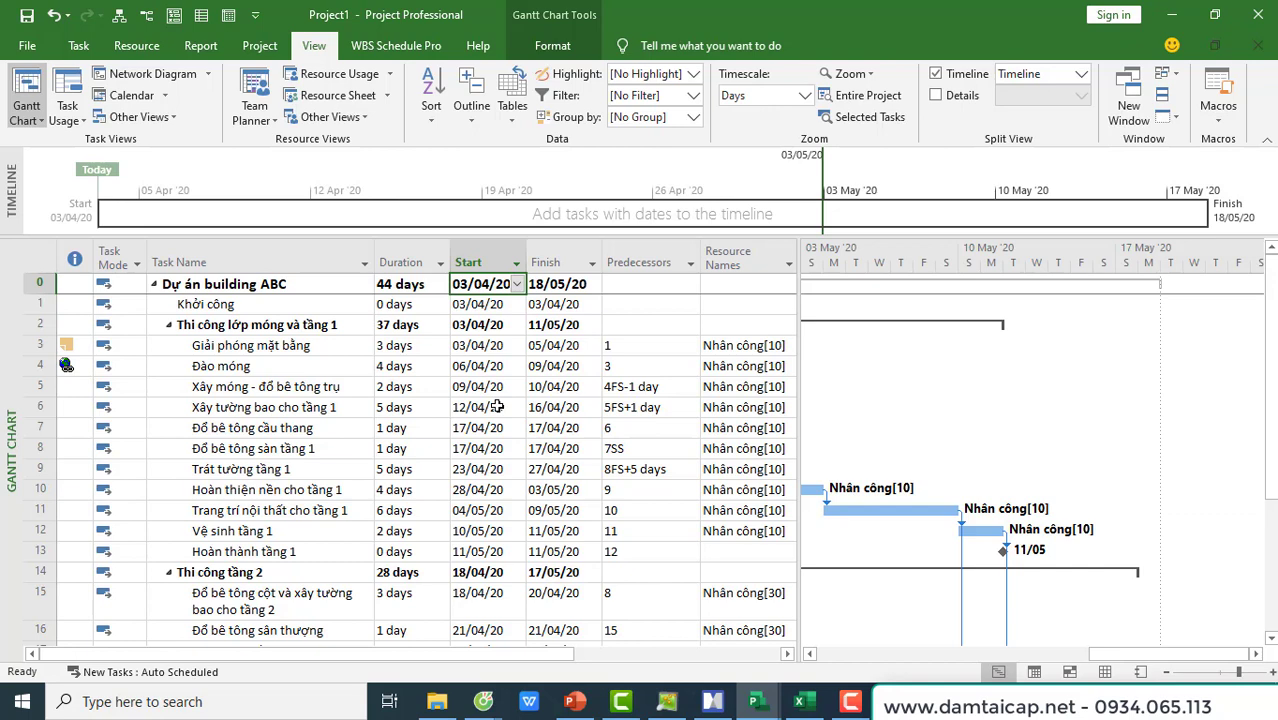
Step: Set the deadline of the Đổ bê tông sàn tầng 1 task to 15/04/2020
{"action": "left_click", "coordinate": [260, 450]}
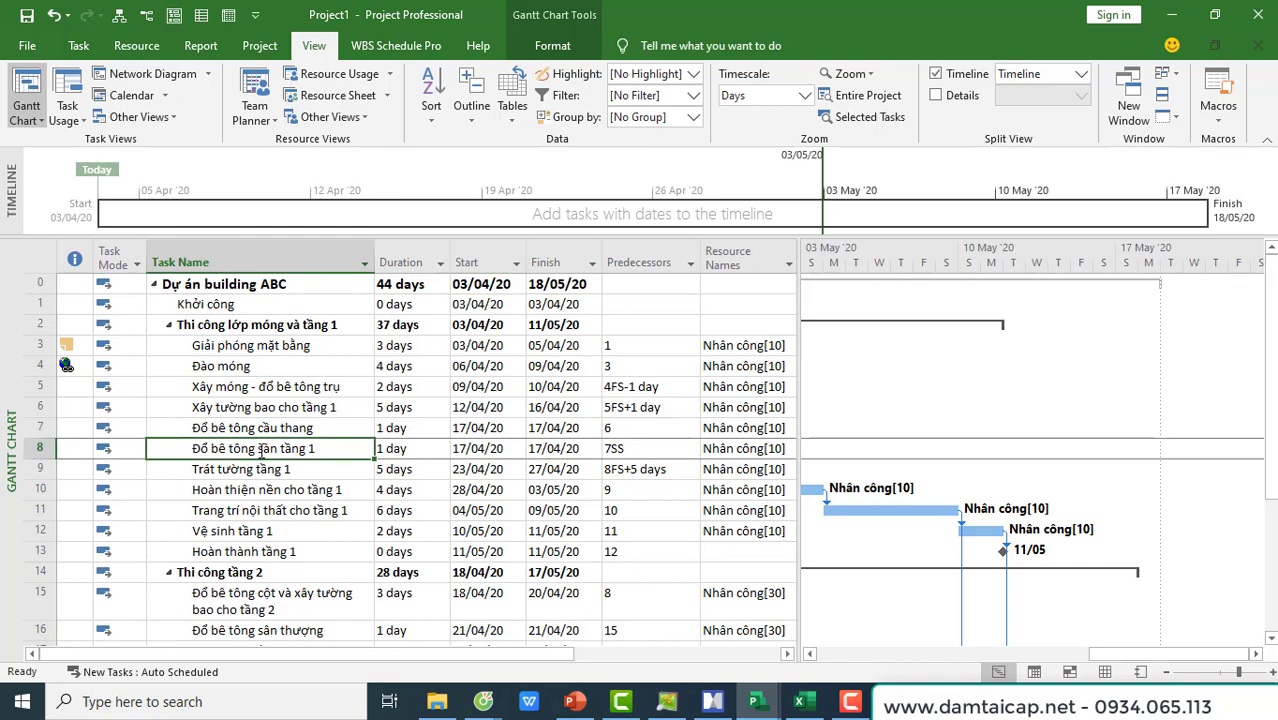
{"action": "double_click", "coordinate": [260, 450]}
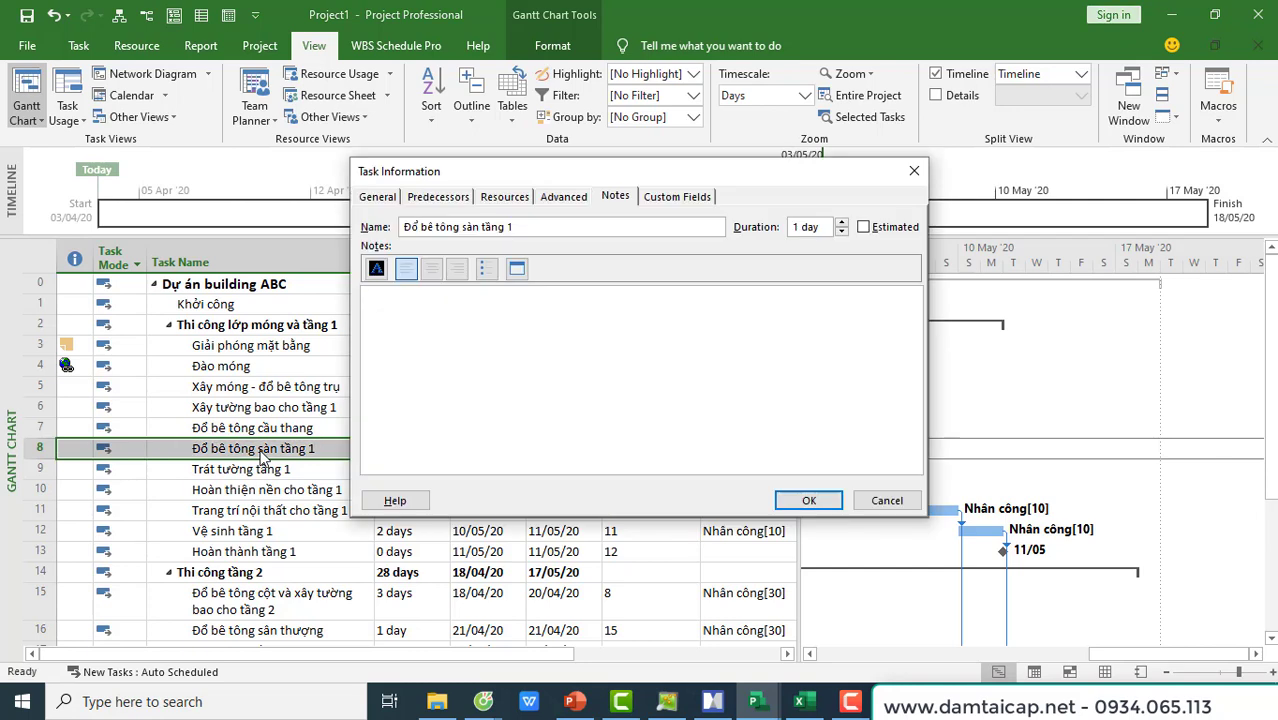
{"action": "left_click", "coordinate": [560, 198]}
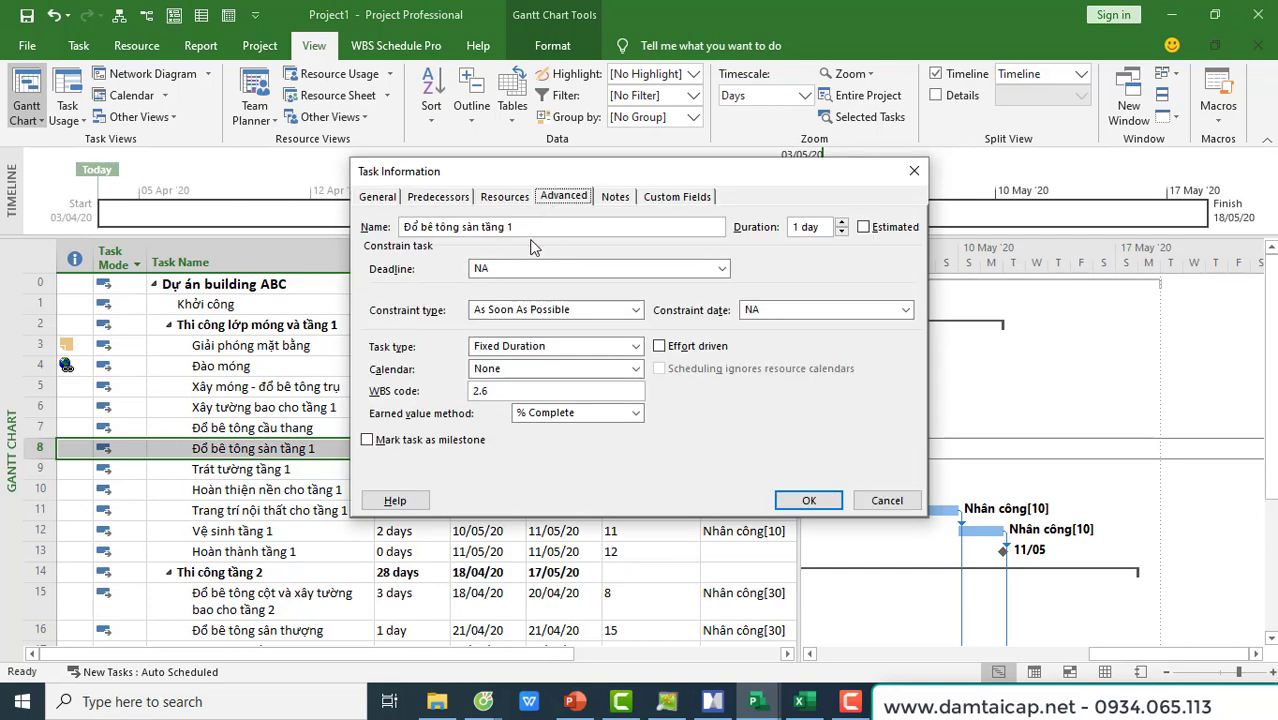
{"action": "left_click", "coordinate": [534, 266]}
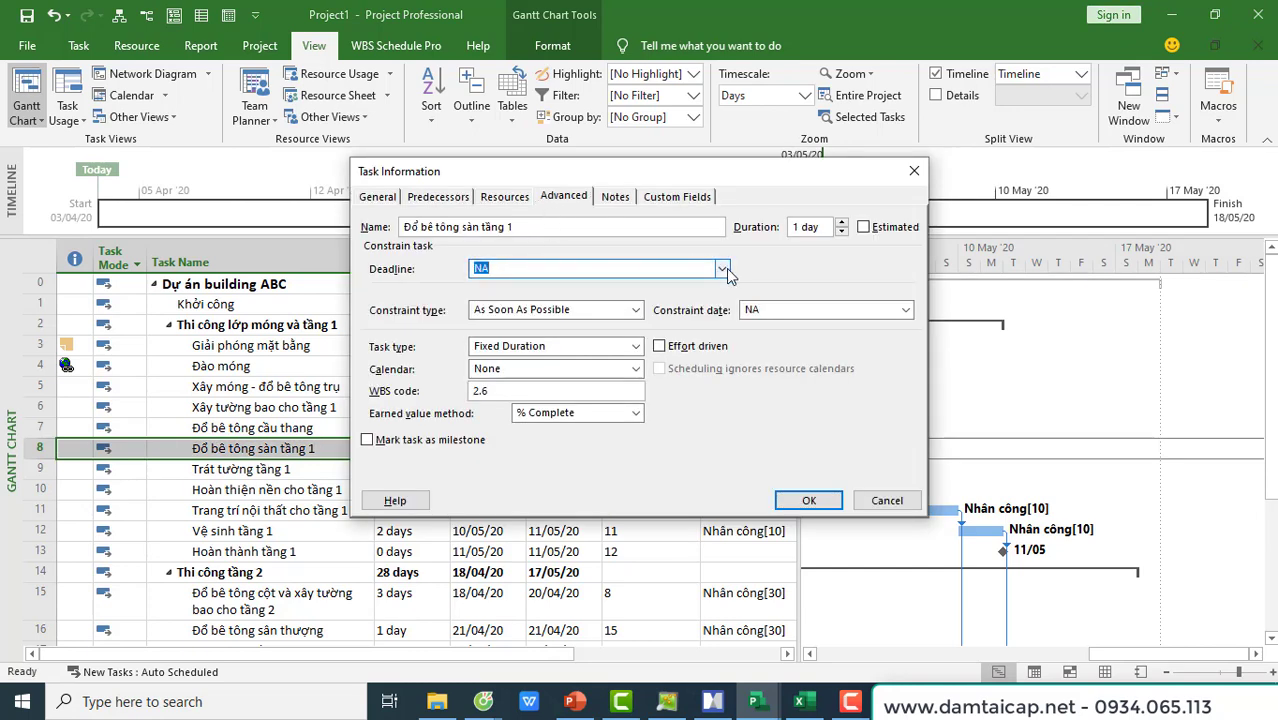
{"action": "left_click", "coordinate": [722, 269]}
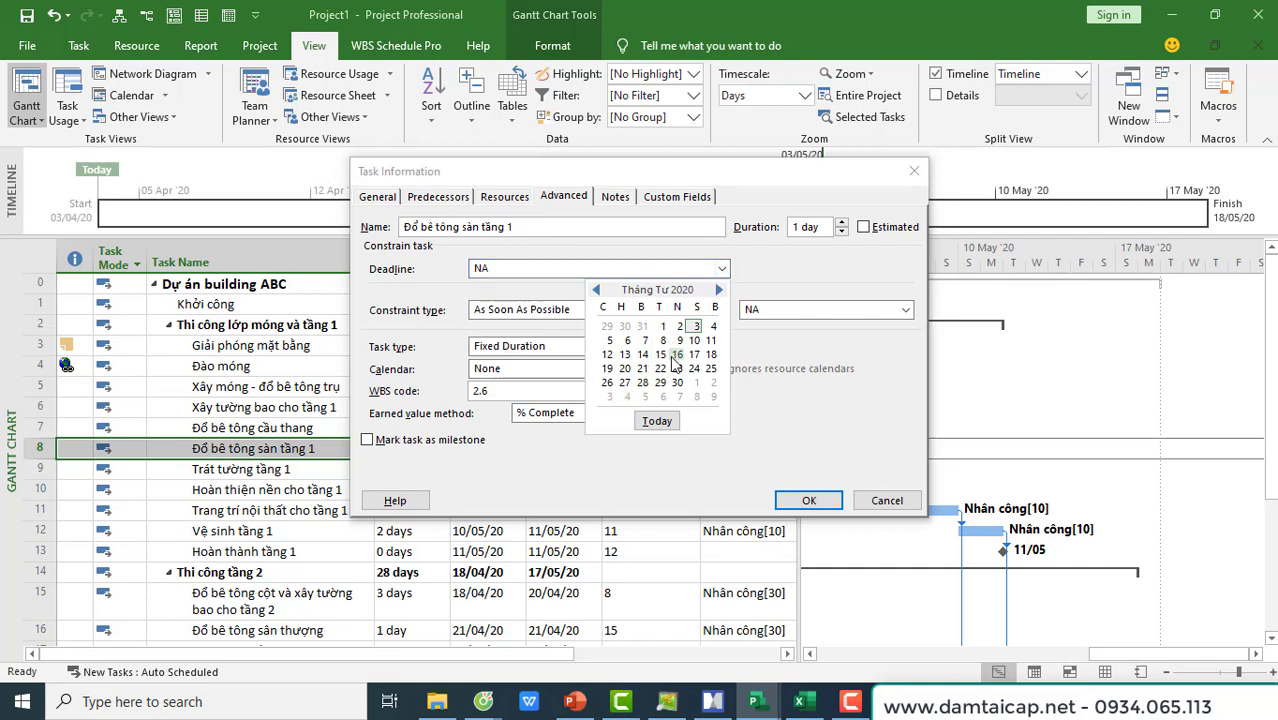
{"action": "left_click", "coordinate": [660, 355]}
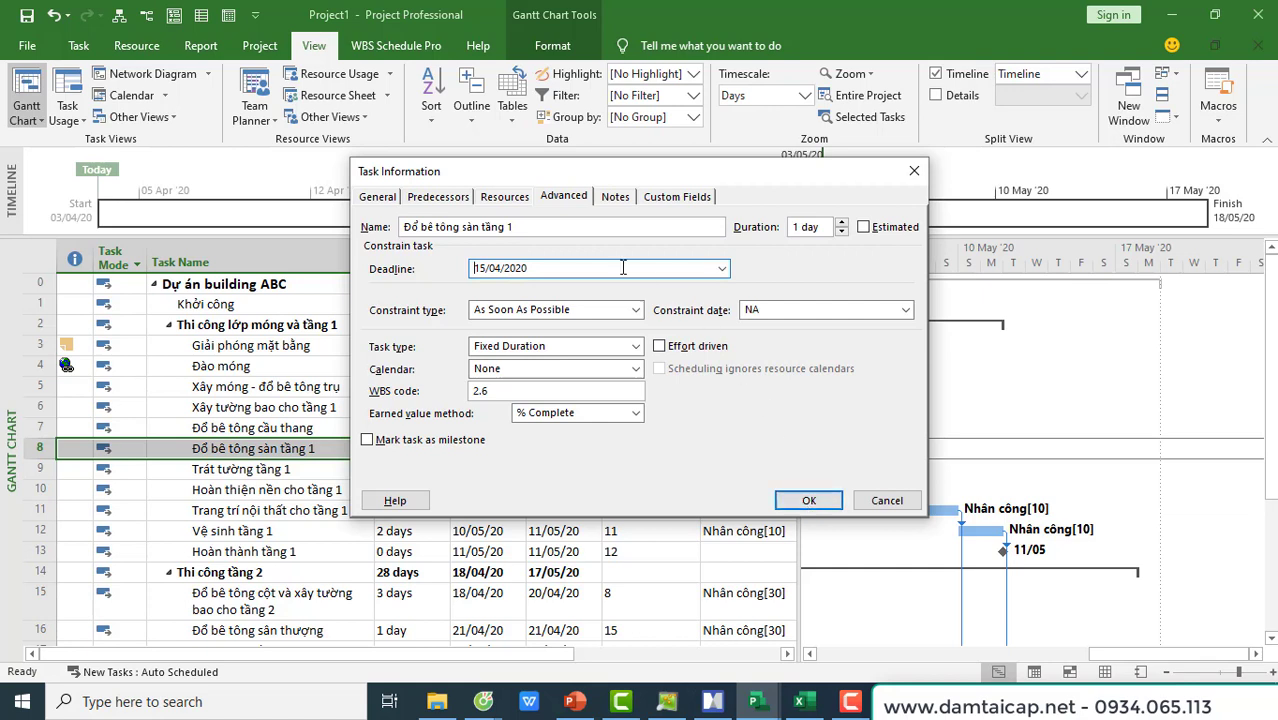
{"action": "left_click", "coordinate": [563, 197]}
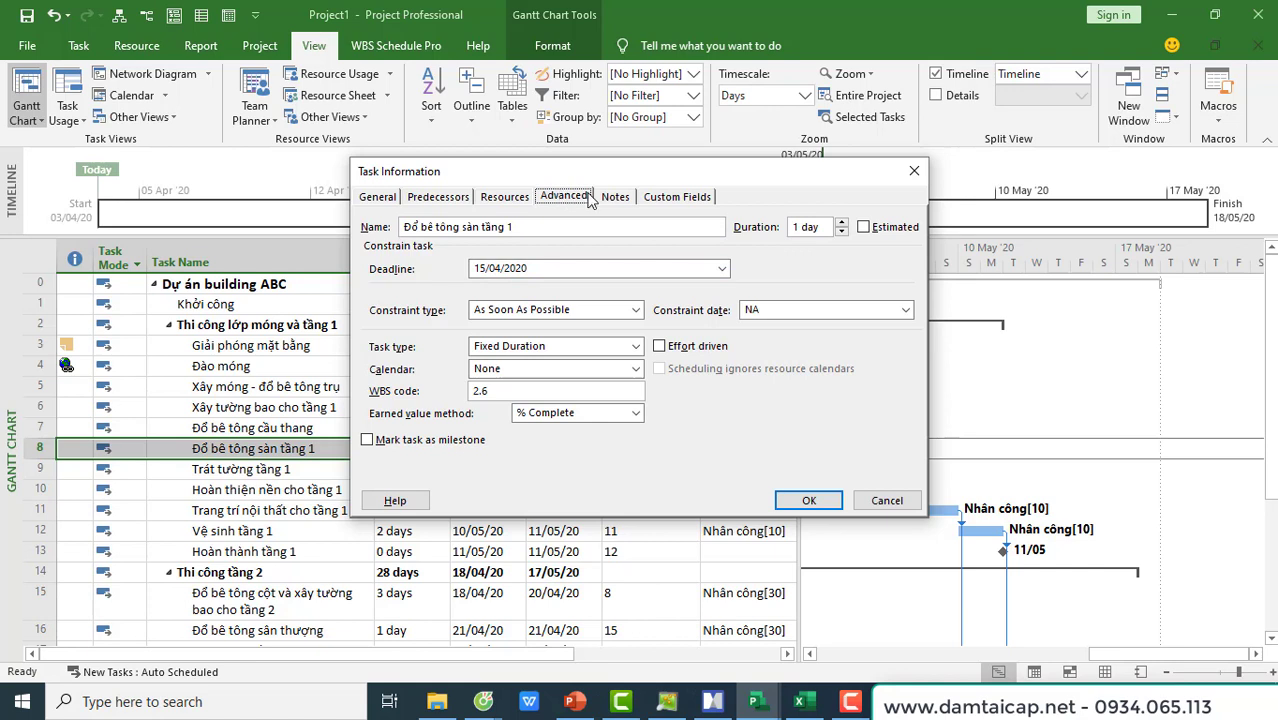
{"action": "double_click", "coordinate": [551, 268]}
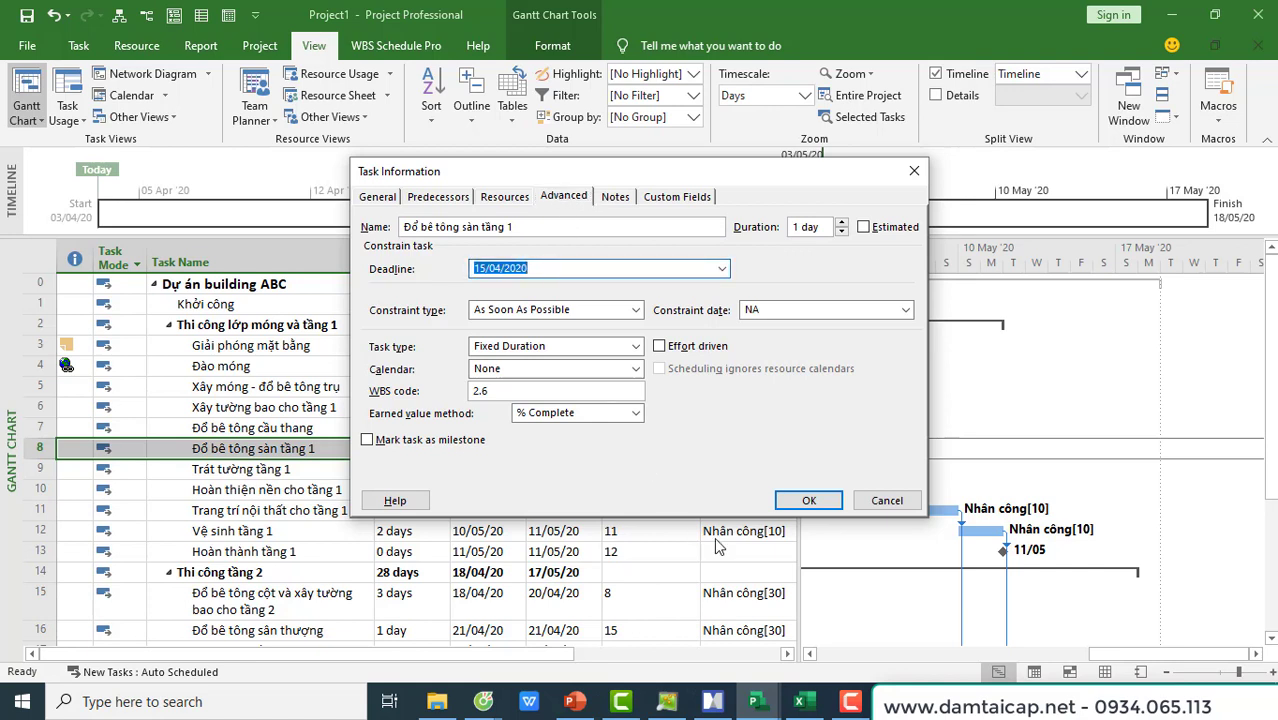
{"action": "left_click", "coordinate": [809, 502]}
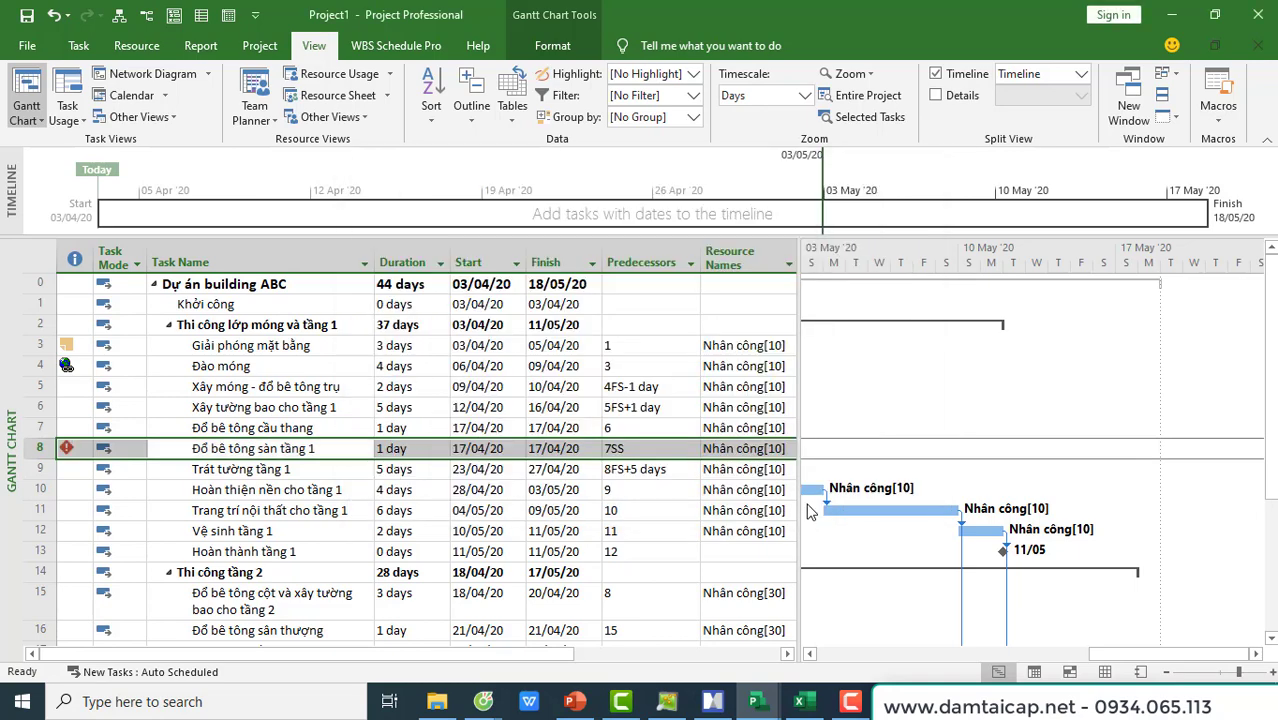
Step: Compare the finish date of Đổ bê tông sàn tầng 1 with its deadline and read the task's indicator
{"action": "left_click", "coordinate": [438, 526]}
{"action": "left_click", "coordinate": [312, 452]}
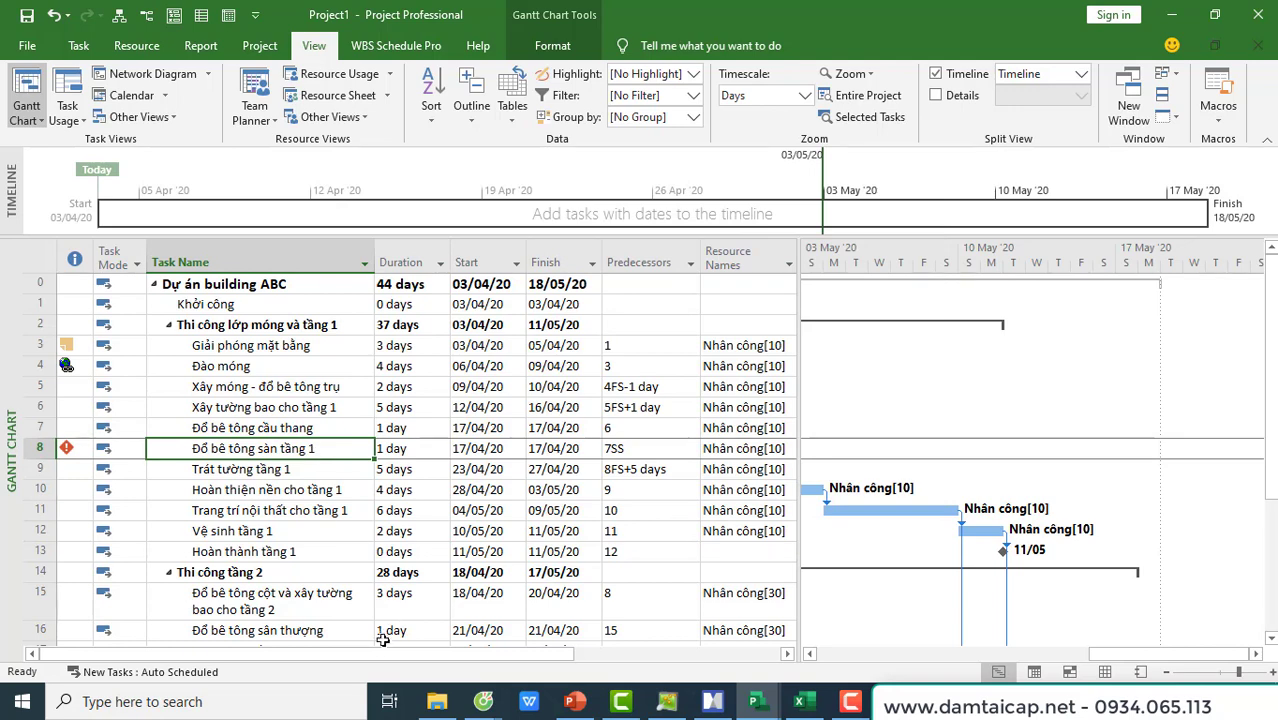
{"action": "left_click_drag", "start_coordinate": [375, 653], "coordinate": [404, 655]}
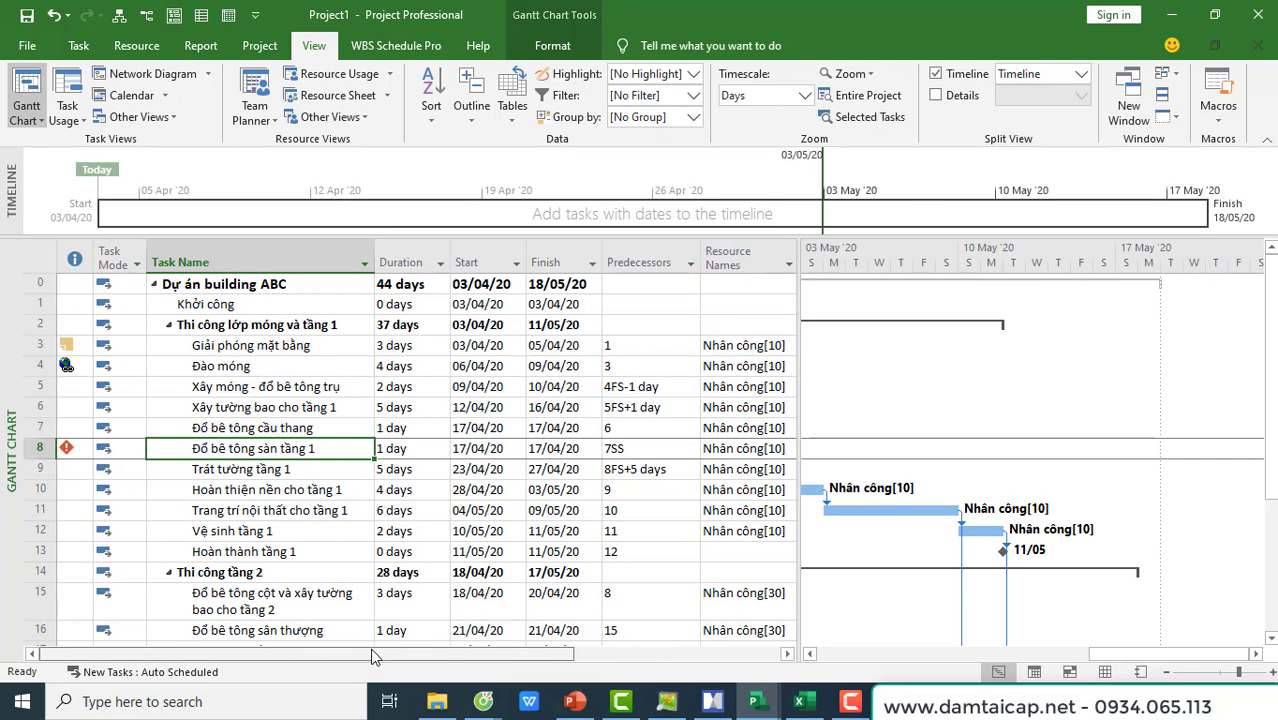
{"action": "left_click", "coordinate": [553, 450]}
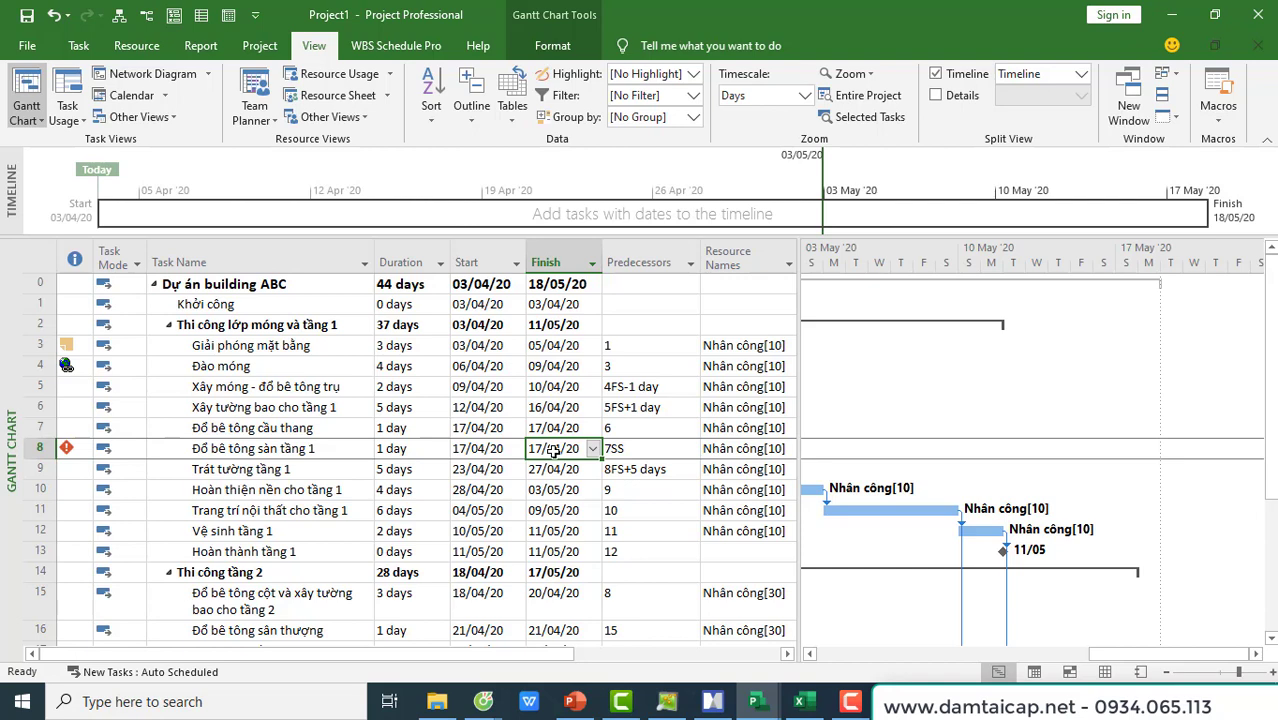
{"action": "left_click", "coordinate": [72, 450]}
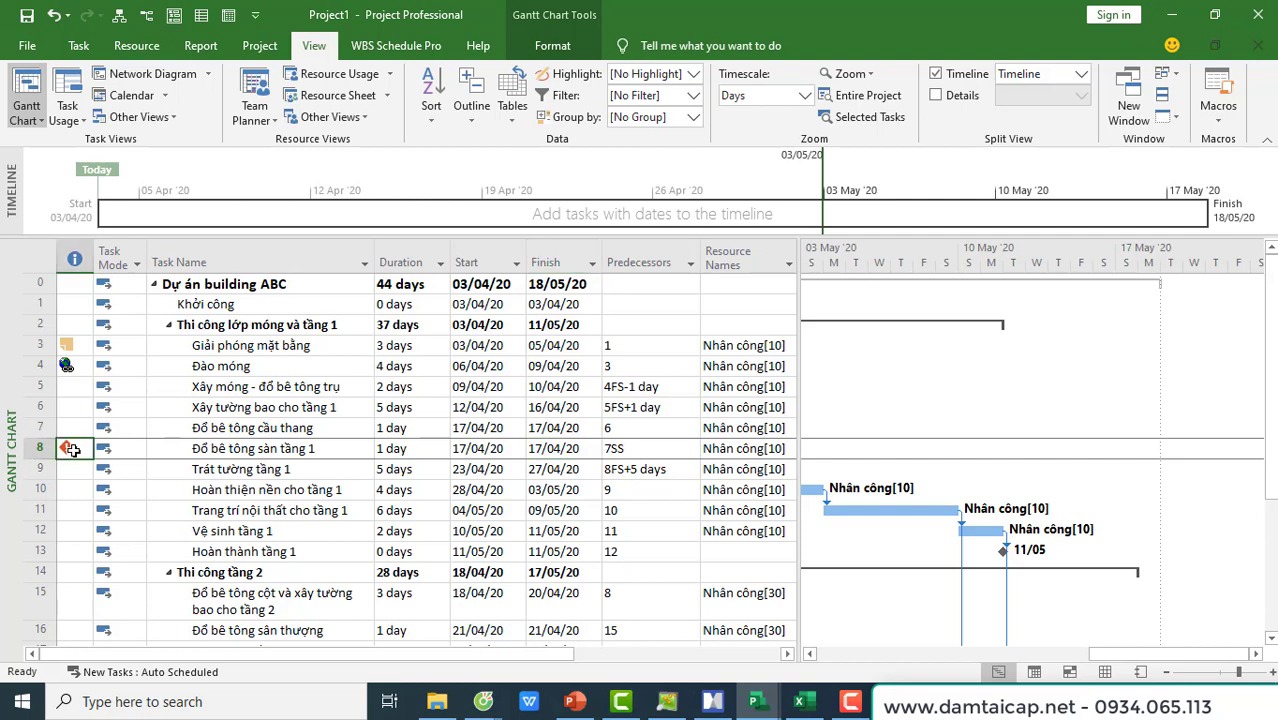
{"action": "mouse_move", "coordinate": [73, 451]}
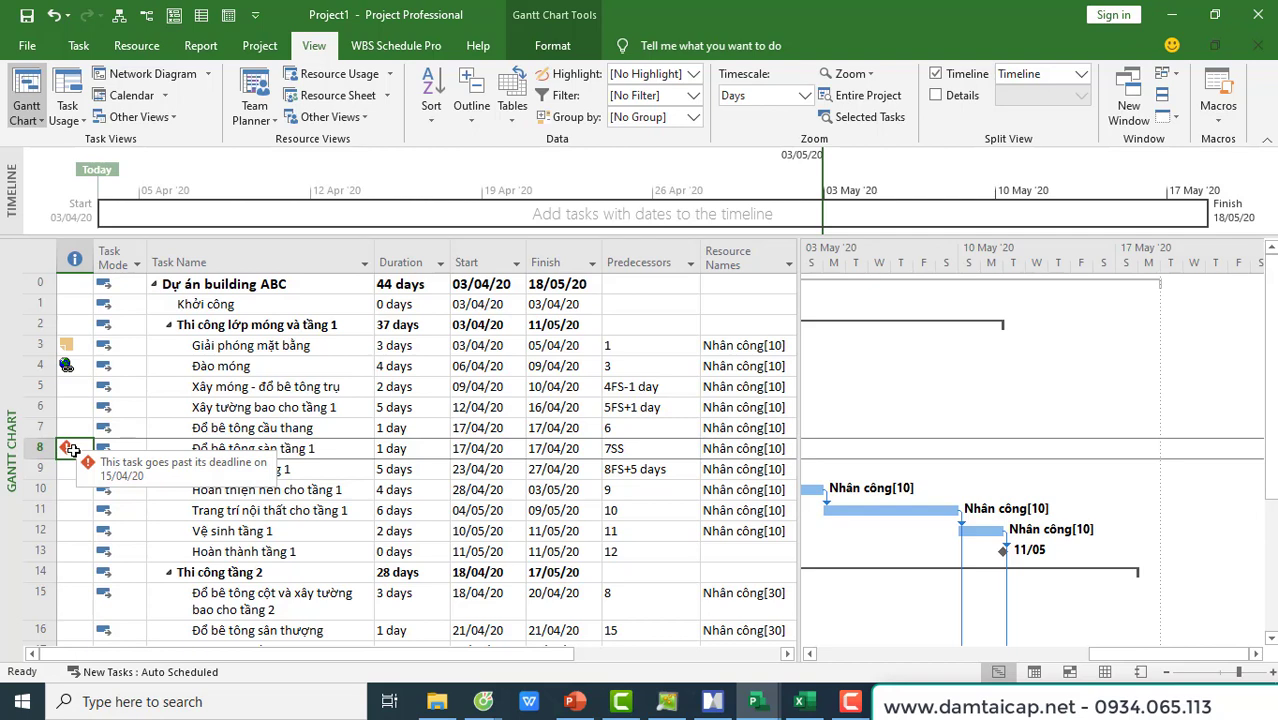
{"action": "left_click", "coordinate": [192, 451]}
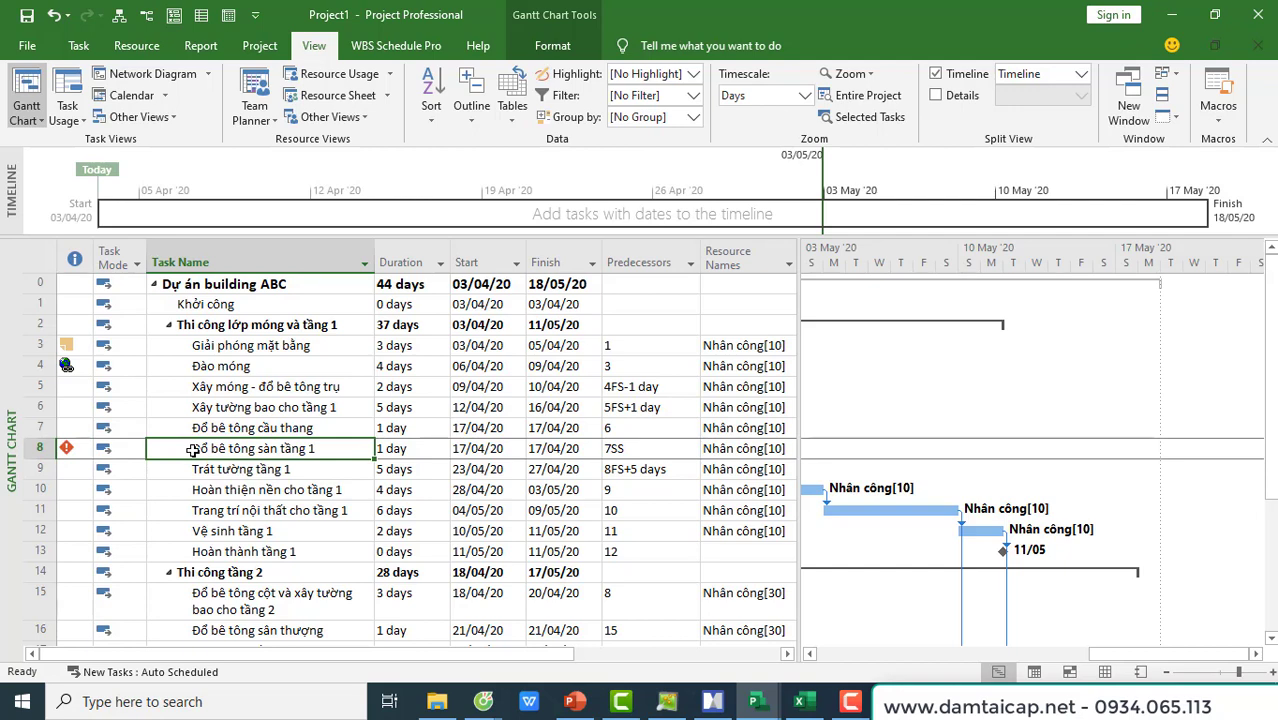
Step: Set the deadline of the Đổ bê tông sân thượng task to 25/04/2020
{"action": "left_click", "coordinate": [250, 488]}
{"action": "left_click", "coordinate": [252, 441]}
{"action": "left_click", "coordinate": [242, 466]}
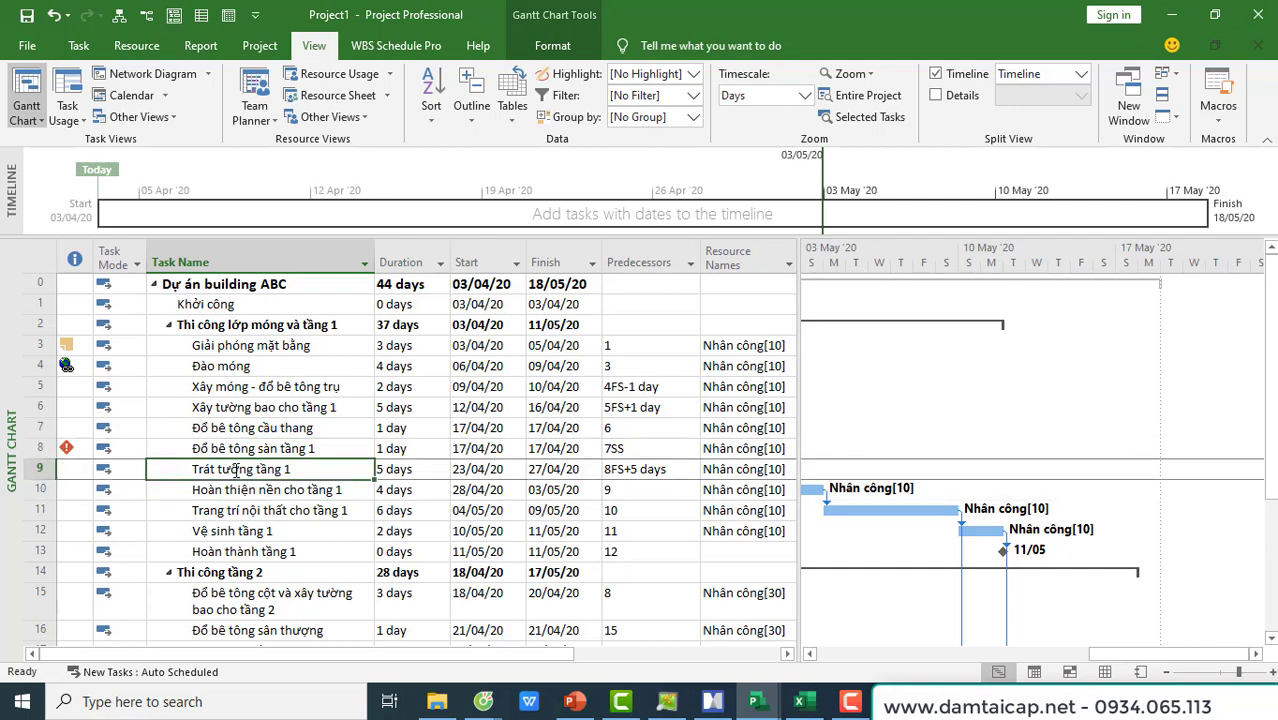
{"action": "scroll", "coordinate": [257, 505], "scroll_direction": "down", "scroll_amount": 2}
{"action": "left_click", "coordinate": [257, 526]}
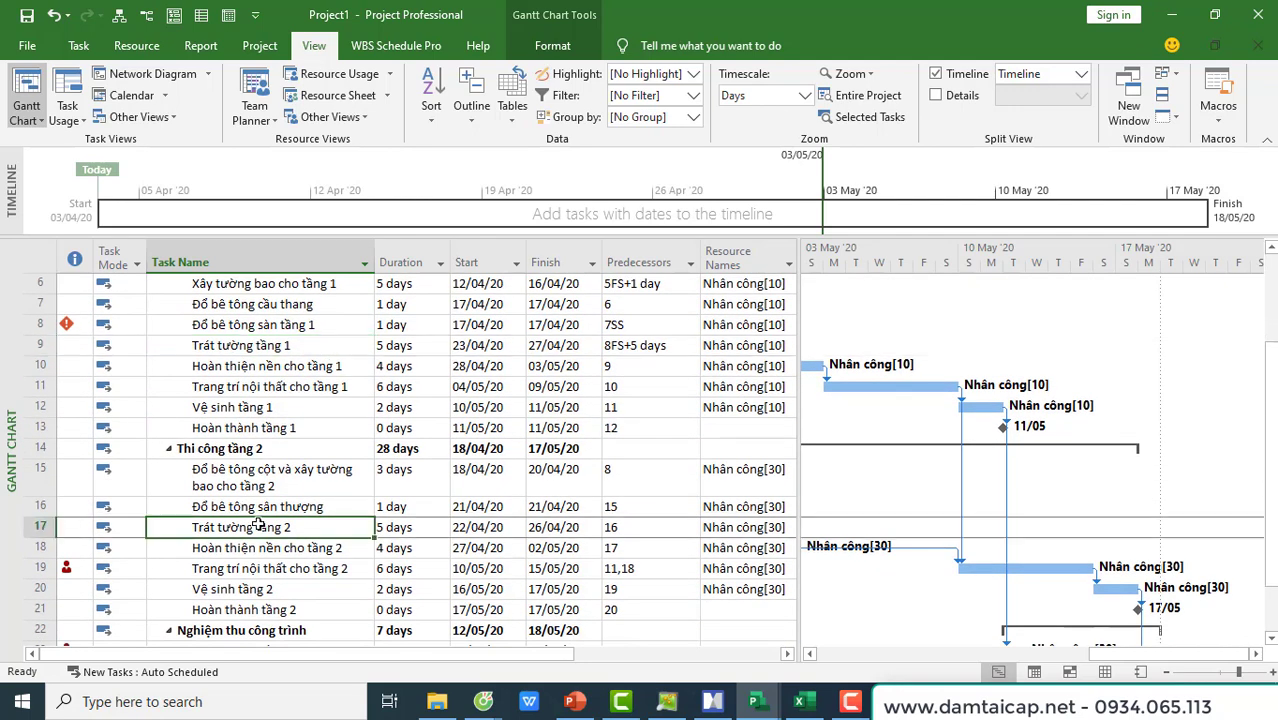
{"action": "left_click", "coordinate": [267, 506]}
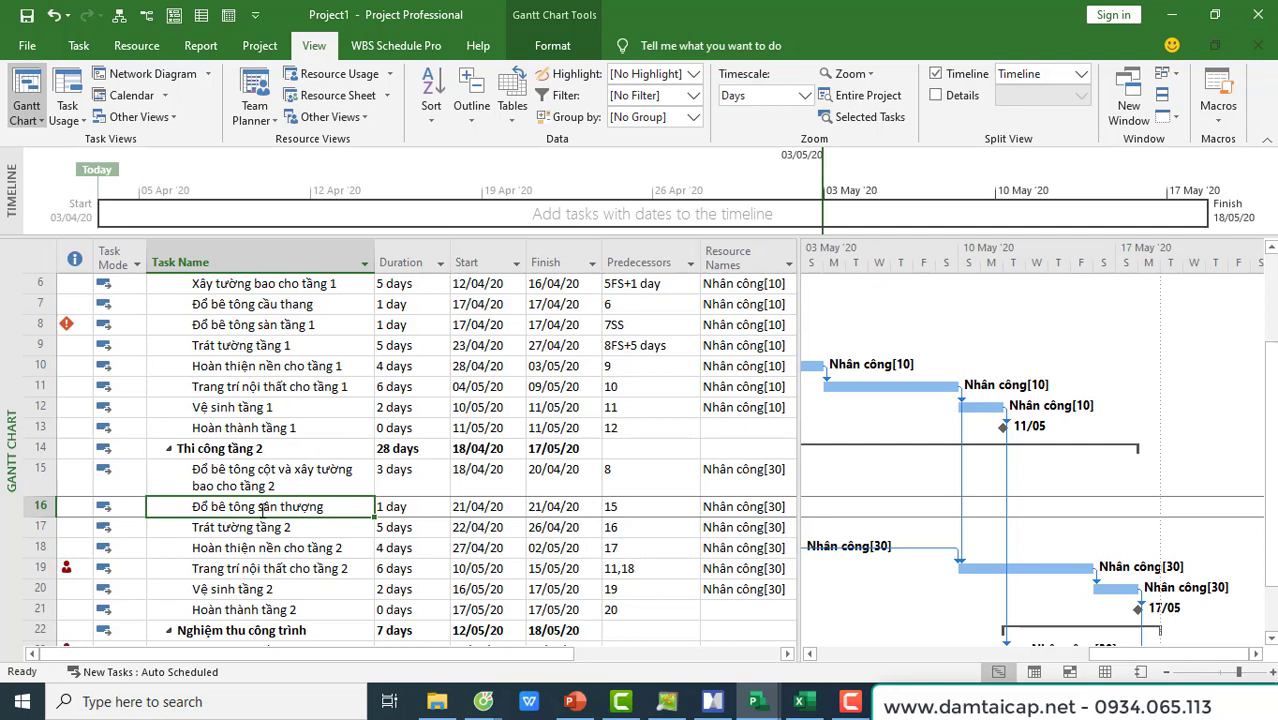
{"action": "double_click", "coordinate": [262, 508]}
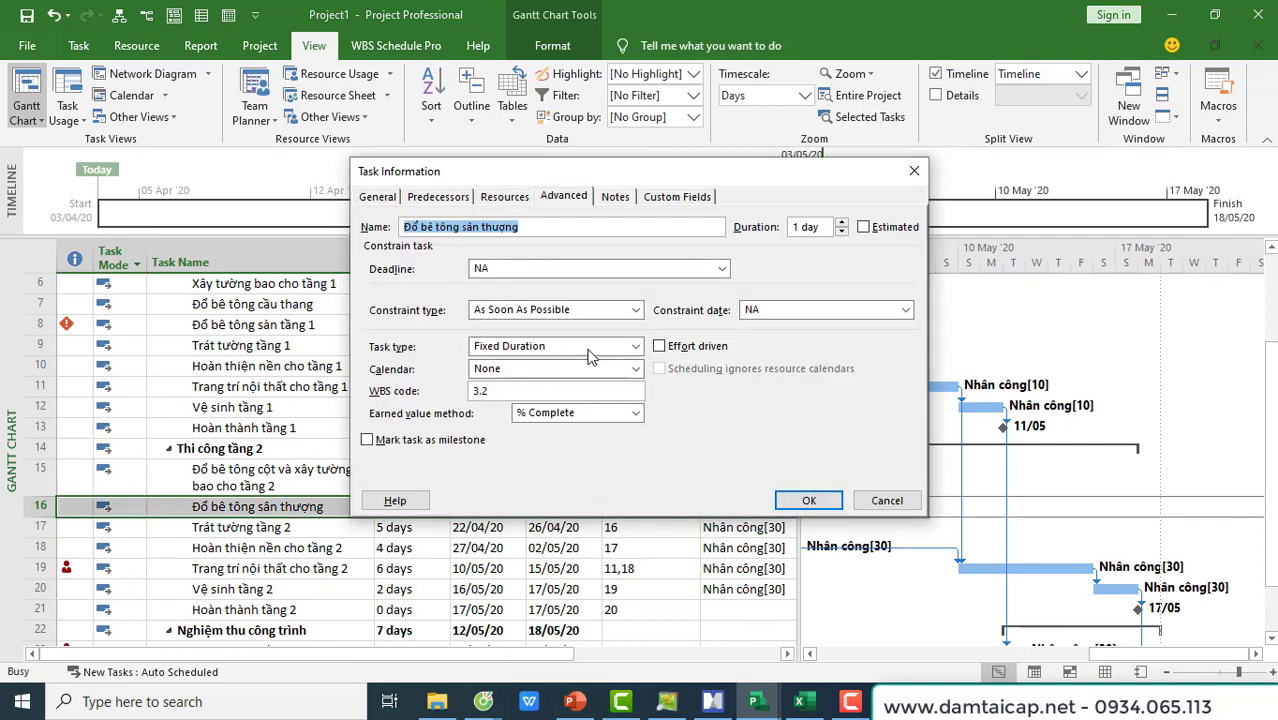
{"action": "left_click", "coordinate": [560, 268]}
{"action": "left_click", "coordinate": [722, 268]}
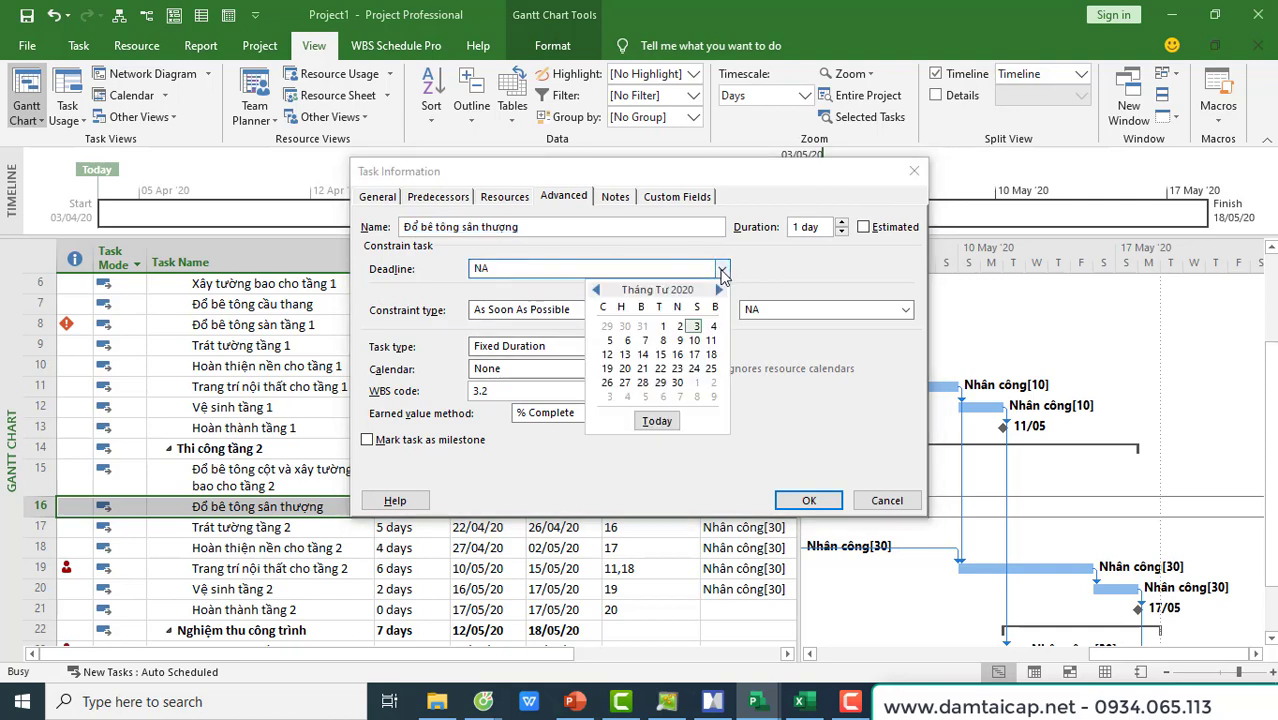
{"action": "left_click", "coordinate": [710, 368]}
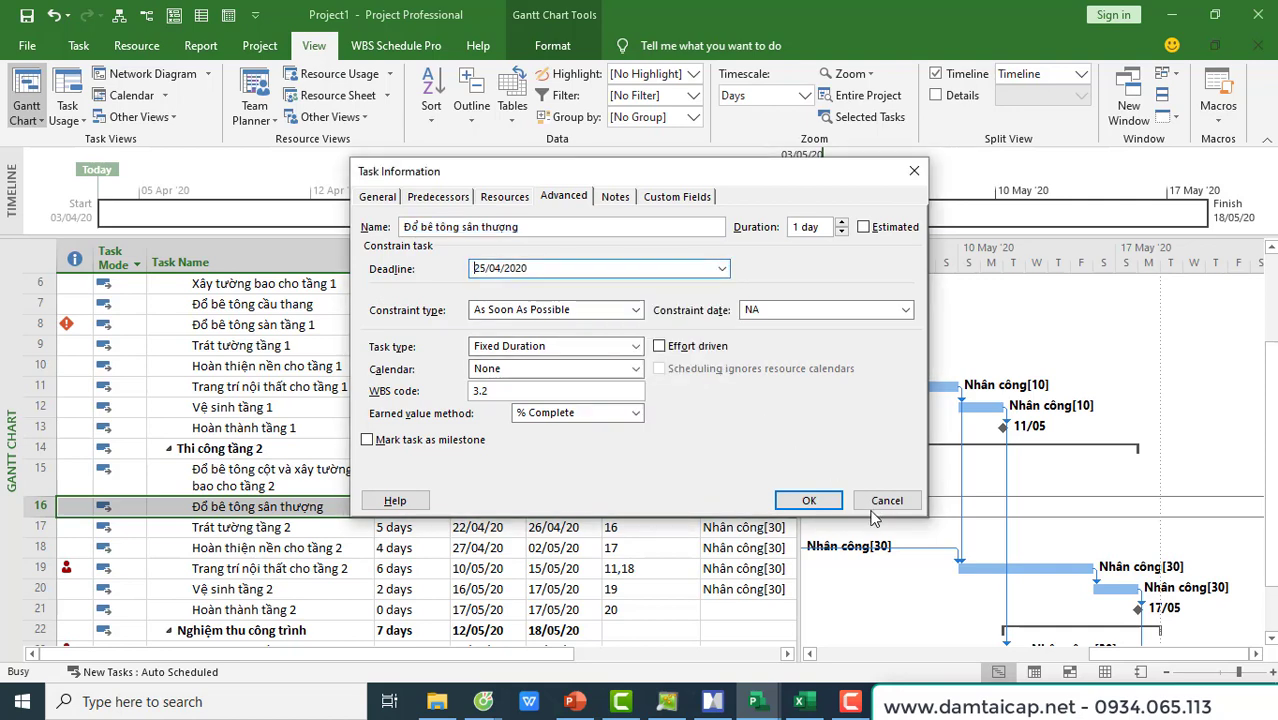
{"action": "left_click", "coordinate": [810, 500]}
Step: Check the indicator and finish date of Đổ bê tông sân thượng and view the deadline markers in the chart
{"action": "left_click", "coordinate": [216, 546]}
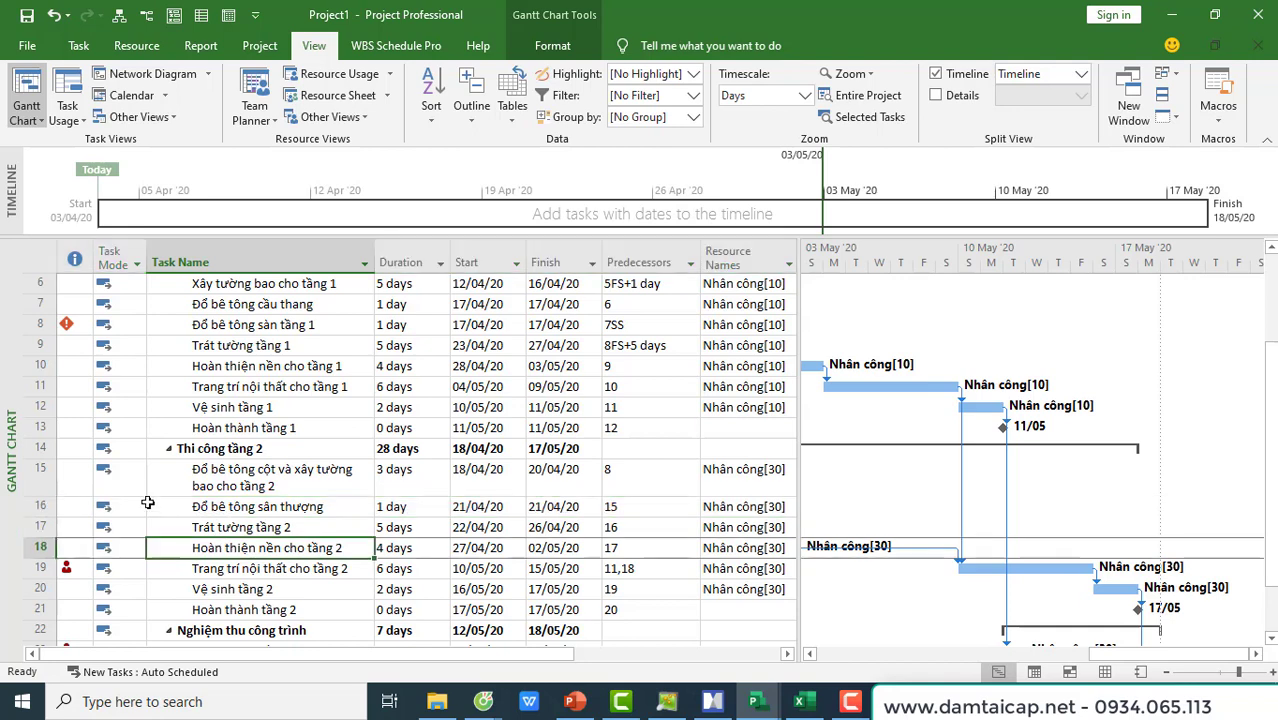
{"action": "left_click", "coordinate": [78, 508]}
{"action": "left_click", "coordinate": [533, 507]}
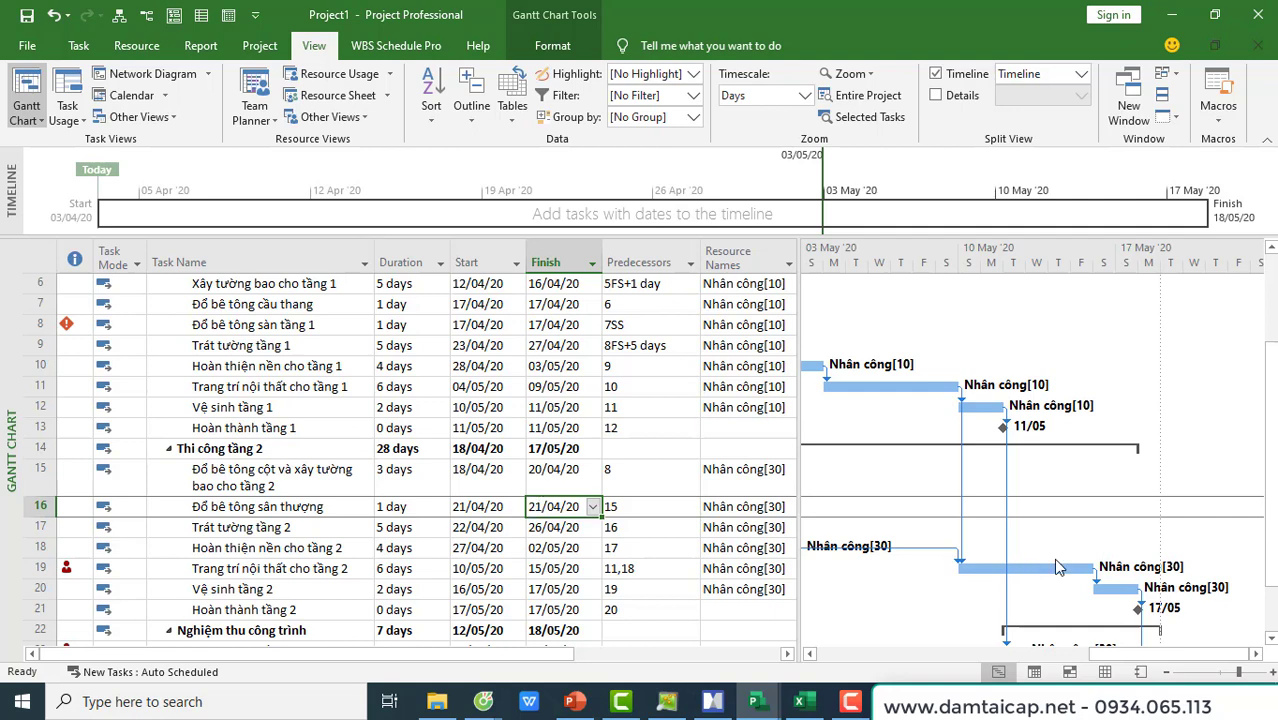
{"action": "left_click_drag", "start_coordinate": [1155, 658], "coordinate": [1054, 660]}
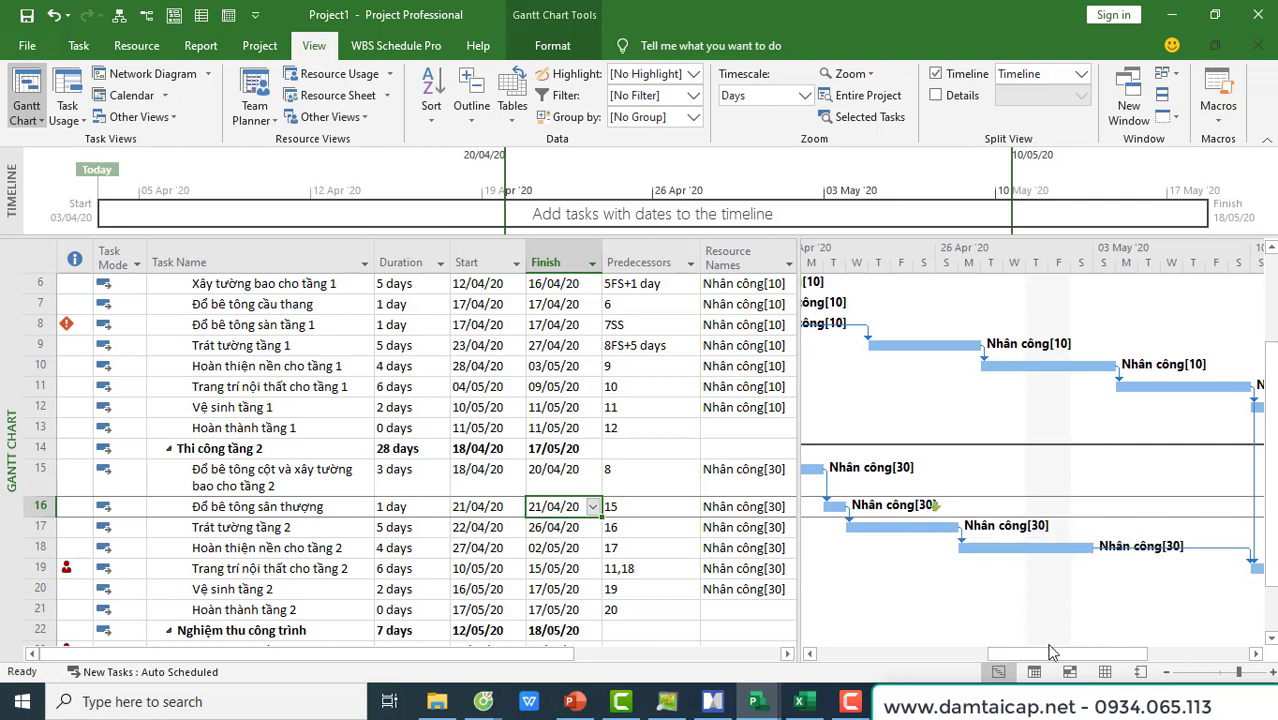
{"action": "left_click_drag", "start_coordinate": [1048, 655], "coordinate": [952, 655]}
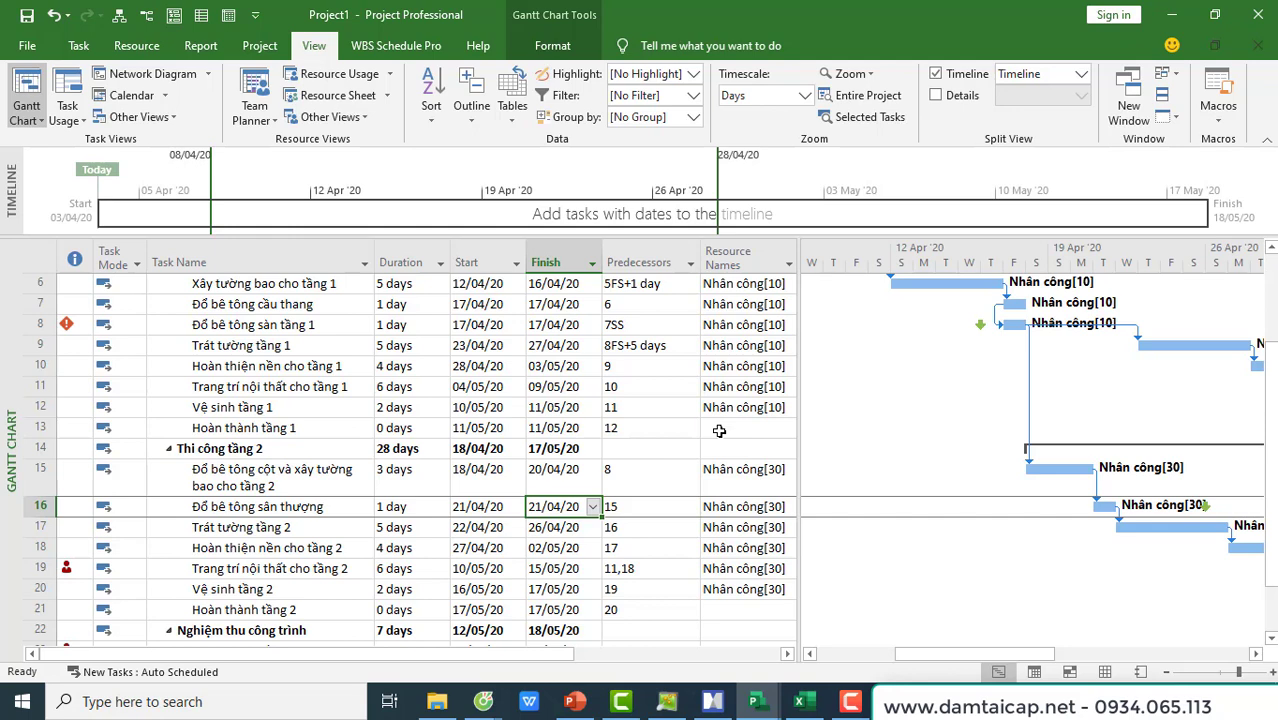
Step: Display the Resource Sheet view and select the Tiếp khách resource
{"action": "right_click", "coordinate": [14, 418]}
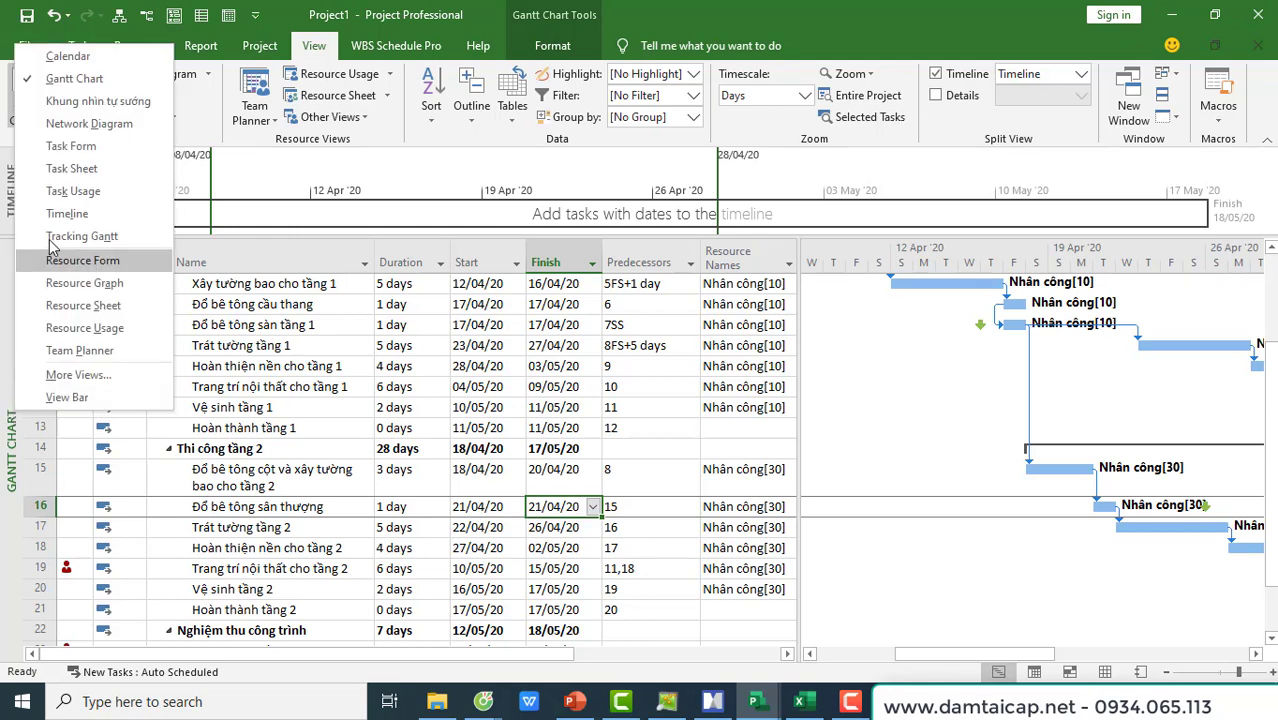
{"action": "left_click", "coordinate": [90, 305]}
{"action": "left_click", "coordinate": [140, 310]}
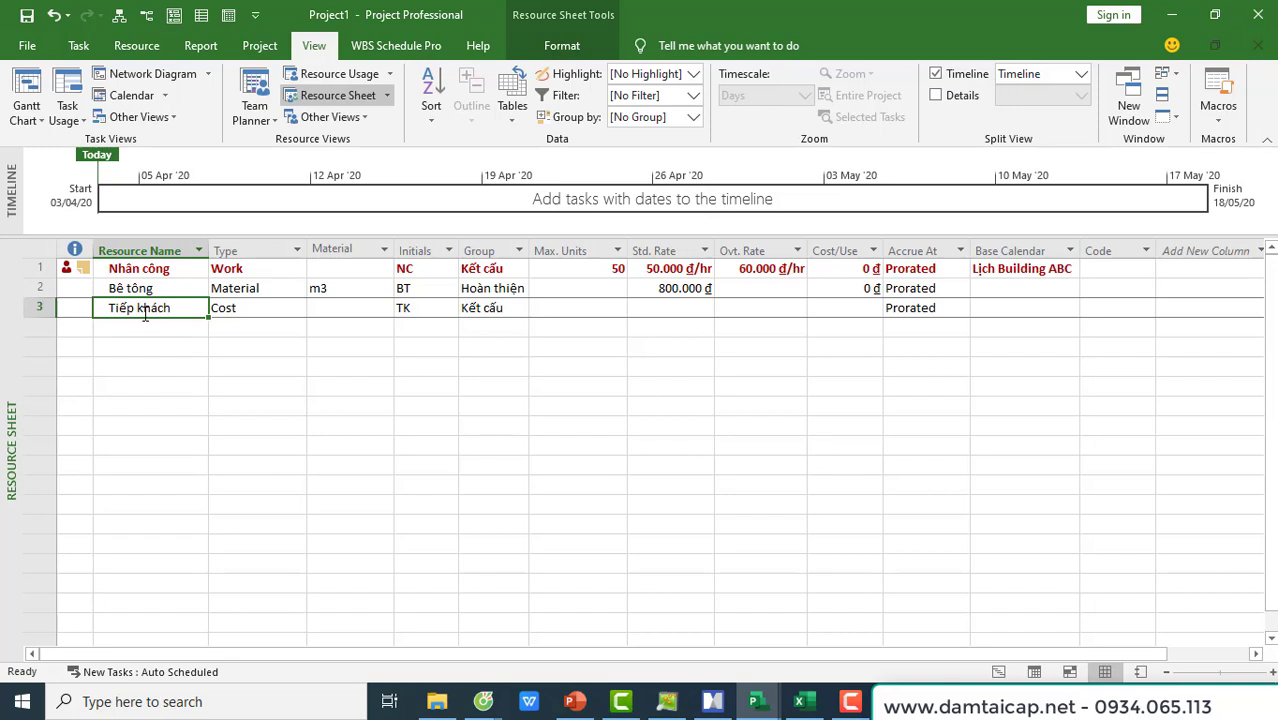
Step: Switch to the Prospaceboard whiteboard and add a new blank page after the current one
{"action": "left_click", "coordinate": [672, 704]}
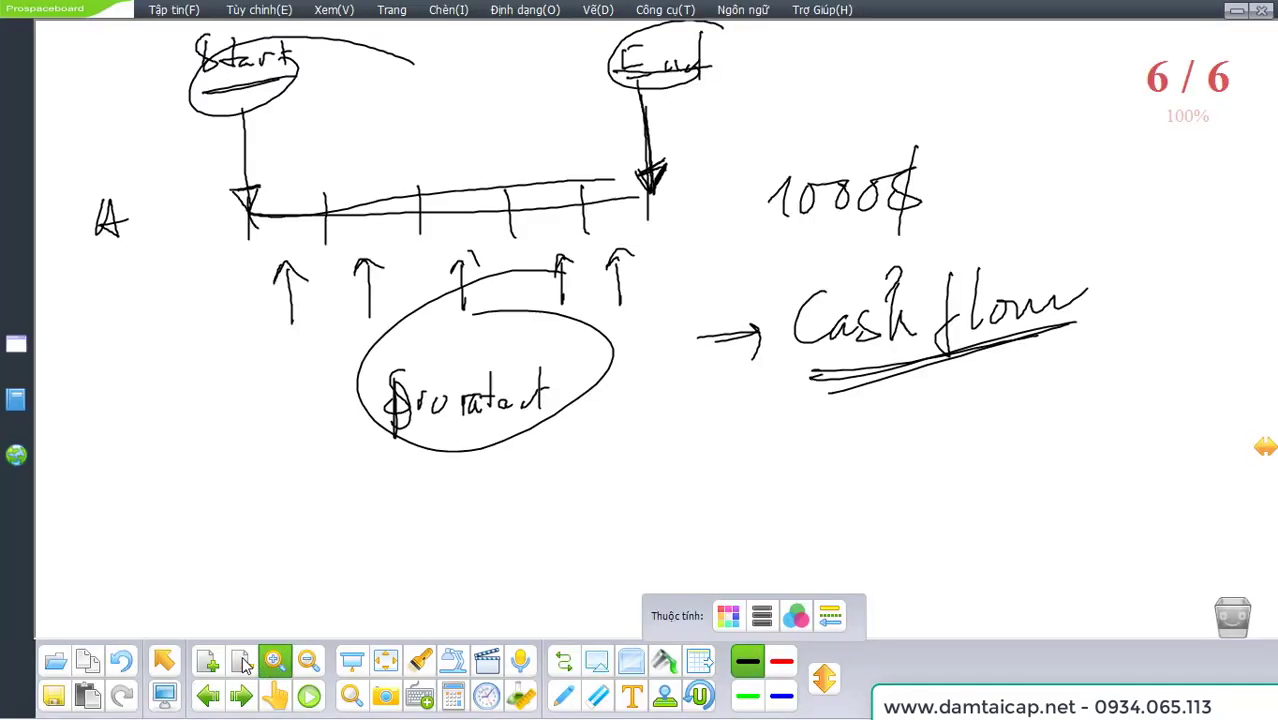
{"action": "left_click", "coordinate": [207, 662]}
{"action": "left_click", "coordinate": [207, 662]}
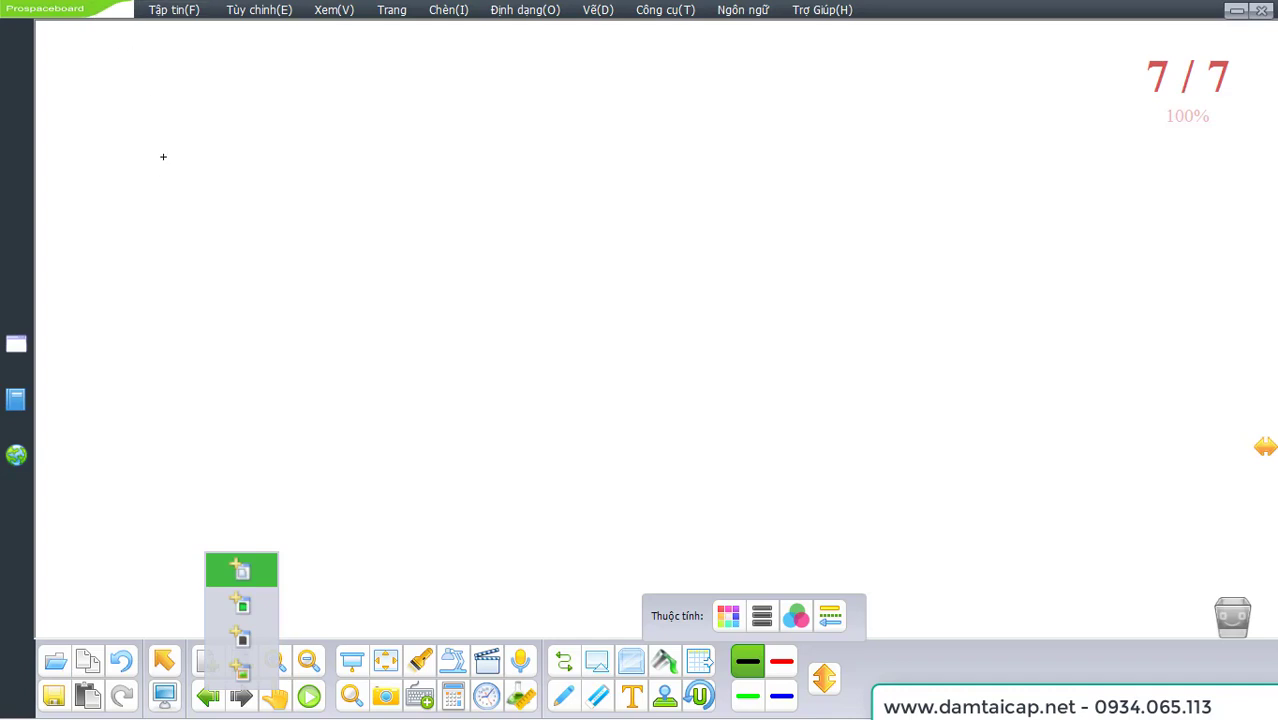
{"action": "left_click", "coordinate": [117, 108]}
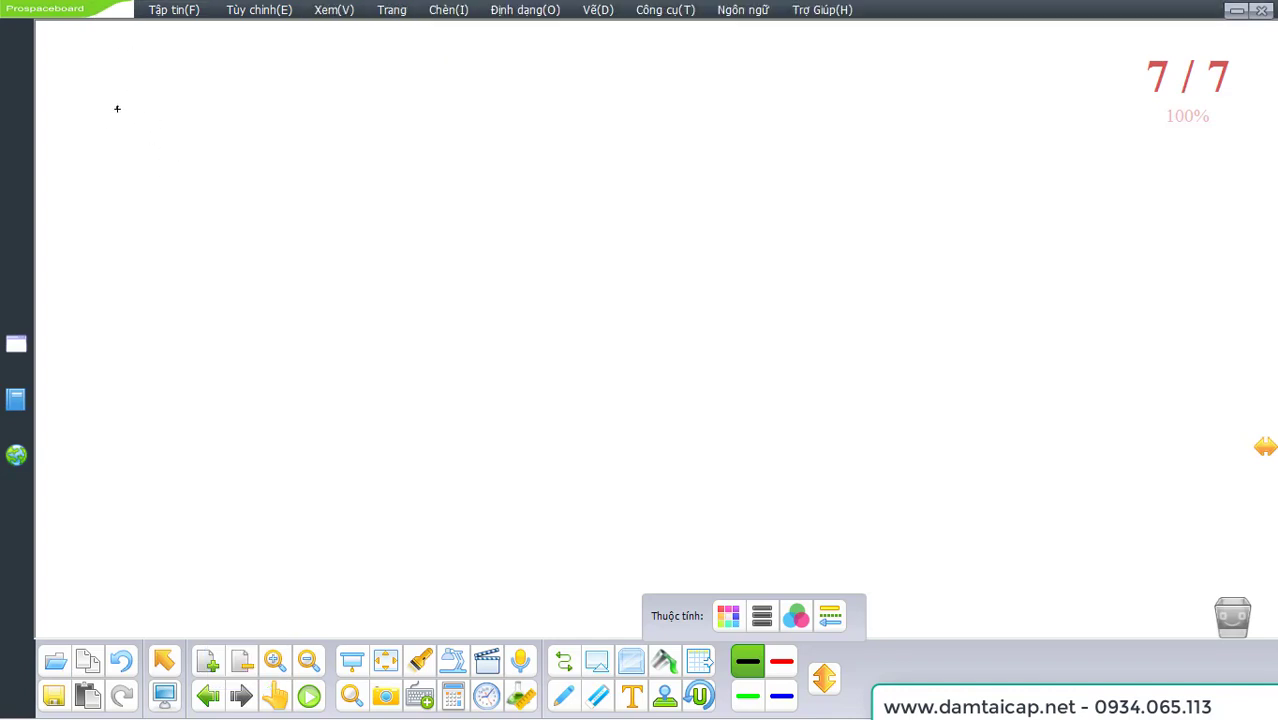
Step: Handwrite the heading "4 BT TN" near the page's upper edge and draw an arrow from it to a circled 1
{"action": "mouse_move", "coordinate": [117, 106]}
{"action": "left_mouse_down"}
{"action": "mouse_move", "coordinate": [132, 142]}
{"action": "mouse_move", "coordinate": [124, 163]}
{"action": "left_mouse_up"}
{"action": "left_click", "coordinate": [143, 120]}
{"action": "mouse_move", "coordinate": [142, 130]}
{"action": "left_mouse_down"}
{"action": "mouse_move", "coordinate": [144, 165]}
{"action": "mouse_move", "coordinate": [163, 158]}
{"action": "left_mouse_up"}
{"action": "mouse_move", "coordinate": [178, 132]}
{"action": "left_mouse_down"}
{"action": "mouse_move", "coordinate": [178, 158]}
{"action": "mouse_move", "coordinate": [190, 116]}
{"action": "mouse_move", "coordinate": [218, 156]}
{"action": "left_mouse_up"}
{"action": "left_click_drag", "start_coordinate": [200, 112], "coordinate": [258, 108]}
{"action": "mouse_move", "coordinate": [256, 112]}
{"action": "left_mouse_down"}
{"action": "mouse_move", "coordinate": [278, 145]}
{"action": "mouse_move", "coordinate": [281, 104]}
{"action": "mouse_move", "coordinate": [400, 120]}
{"action": "left_mouse_up"}
{"action": "mouse_move", "coordinate": [384, 114]}
{"action": "left_mouse_down"}
{"action": "mouse_move", "coordinate": [387, 129]}
{"action": "mouse_move", "coordinate": [432, 128]}
{"action": "mouse_move", "coordinate": [445, 92]}
{"action": "left_mouse_up"}
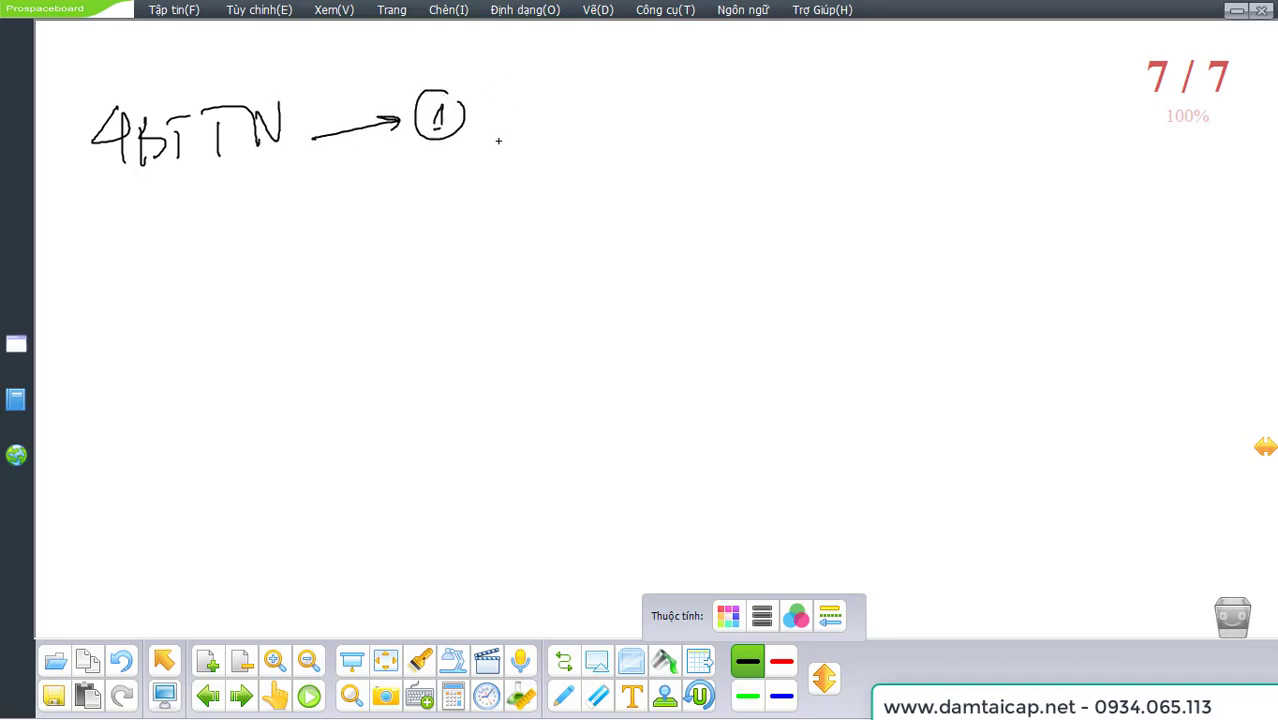
Step: Handwrite "Max Unit", a zigzag arrow and "T/gian" beside the circled 1
{"action": "mouse_move", "coordinate": [498, 142]}
{"action": "left_mouse_down"}
{"action": "mouse_move", "coordinate": [528, 102]}
{"action": "mouse_move", "coordinate": [536, 122]}
{"action": "mouse_move", "coordinate": [594, 134]}
{"action": "left_mouse_up"}
{"action": "mouse_move", "coordinate": [592, 112]}
{"action": "left_mouse_down"}
{"action": "mouse_move", "coordinate": [572, 138]}
{"action": "mouse_move", "coordinate": [702, 130]}
{"action": "left_mouse_up"}
{"action": "mouse_move", "coordinate": [710, 92]}
{"action": "left_mouse_down"}
{"action": "mouse_move", "coordinate": [714, 132]}
{"action": "mouse_move", "coordinate": [728, 112]}
{"action": "left_mouse_up"}
{"action": "mouse_move", "coordinate": [754, 142]}
{"action": "left_mouse_down"}
{"action": "mouse_move", "coordinate": [813, 108]}
{"action": "mouse_move", "coordinate": [908, 128]}
{"action": "mouse_move", "coordinate": [936, 88]}
{"action": "left_mouse_up"}
{"action": "mouse_move", "coordinate": [960, 88]}
{"action": "left_mouse_down"}
{"action": "mouse_move", "coordinate": [934, 160]}
{"action": "mouse_move", "coordinate": [992, 122]}
{"action": "left_mouse_up"}
{"action": "mouse_move", "coordinate": [1008, 124]}
{"action": "left_mouse_down"}
{"action": "mouse_move", "coordinate": [1018, 138]}
{"action": "mouse_move", "coordinate": [1070, 132]}
{"action": "left_mouse_up"}
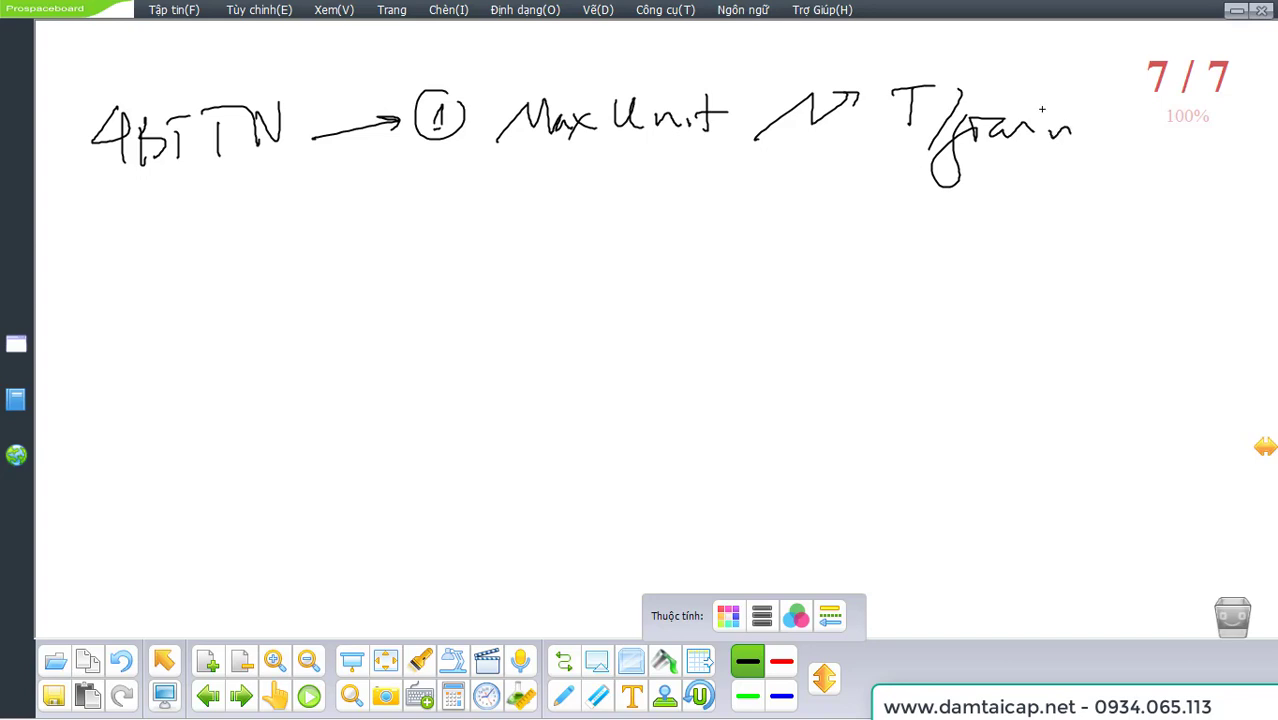
Step: Draw a second branch from the heading to a circled 2 and handwrite "Đ/giá TN", a zigzag arrow and "T/gian"
{"action": "mouse_move", "coordinate": [312, 146]}
{"action": "left_mouse_down"}
{"action": "mouse_move", "coordinate": [410, 262]}
{"action": "mouse_move", "coordinate": [404, 284]}
{"action": "left_mouse_up"}
{"action": "mouse_move", "coordinate": [443, 238]}
{"action": "left_mouse_down"}
{"action": "mouse_move", "coordinate": [463, 262]}
{"action": "mouse_move", "coordinate": [452, 222]}
{"action": "left_mouse_up"}
{"action": "left_click_drag", "start_coordinate": [528, 232], "coordinate": [516, 262]}
{"action": "left_click_drag", "start_coordinate": [532, 218], "coordinate": [536, 262]}
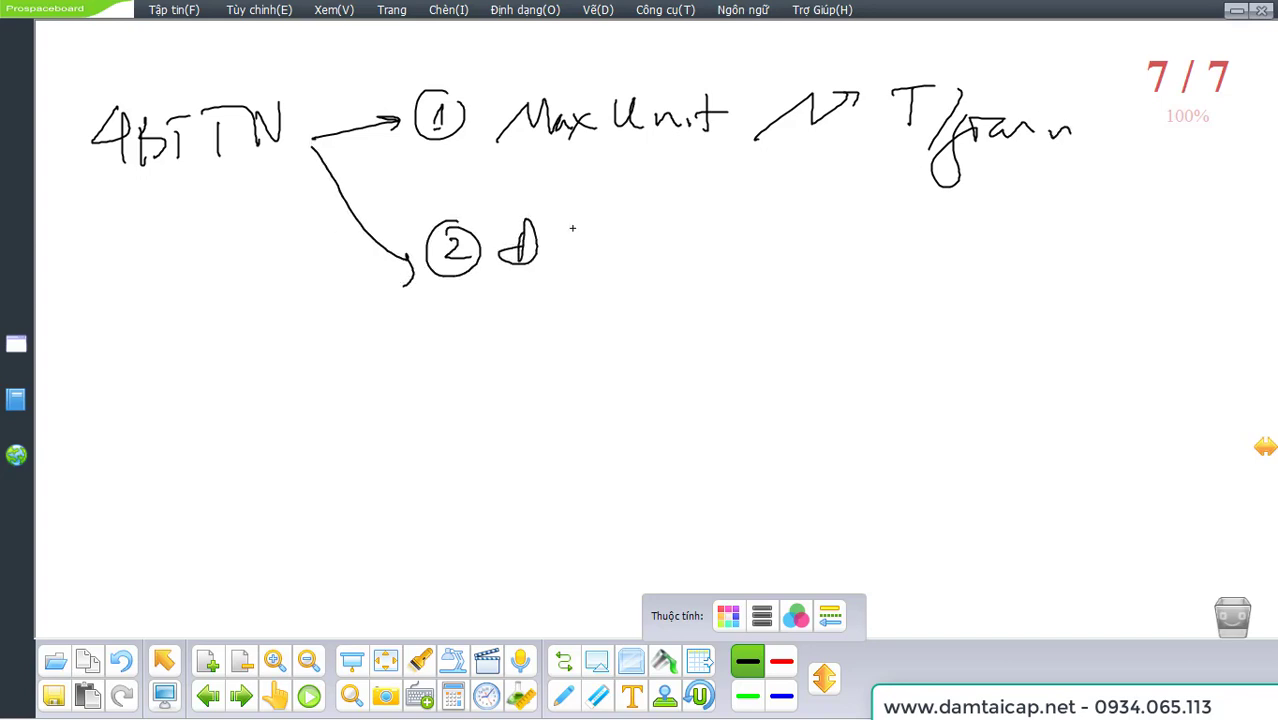
{"action": "left_click_drag", "start_coordinate": [590, 222], "coordinate": [552, 280]}
{"action": "mouse_move", "coordinate": [588, 248]}
{"action": "left_mouse_down"}
{"action": "mouse_move", "coordinate": [576, 302]}
{"action": "mouse_move", "coordinate": [578, 260]}
{"action": "left_mouse_up"}
{"action": "mouse_move", "coordinate": [604, 266]}
{"action": "left_mouse_down"}
{"action": "mouse_move", "coordinate": [636, 262]}
{"action": "mouse_move", "coordinate": [642, 222]}
{"action": "mouse_move", "coordinate": [716, 226]}
{"action": "left_mouse_up"}
{"action": "mouse_move", "coordinate": [694, 232]}
{"action": "left_mouse_down"}
{"action": "mouse_move", "coordinate": [692, 268]}
{"action": "mouse_move", "coordinate": [782, 224]}
{"action": "left_mouse_up"}
{"action": "left_click_drag", "start_coordinate": [810, 266], "coordinate": [902, 232]}
{"action": "left_click_drag", "start_coordinate": [938, 232], "coordinate": [938, 264]}
{"action": "mouse_move", "coordinate": [922, 226]}
{"action": "left_mouse_down"}
{"action": "mouse_move", "coordinate": [956, 220]}
{"action": "mouse_move", "coordinate": [962, 270]}
{"action": "left_mouse_up"}
{"action": "mouse_move", "coordinate": [1002, 246]}
{"action": "left_mouse_down"}
{"action": "mouse_move", "coordinate": [978, 286]}
{"action": "mouse_move", "coordinate": [1012, 262]}
{"action": "left_mouse_up"}
{"action": "left_click_drag", "start_coordinate": [1014, 262], "coordinate": [1032, 250]}
{"action": "left_click_drag", "start_coordinate": [1036, 252], "coordinate": [1094, 262]}
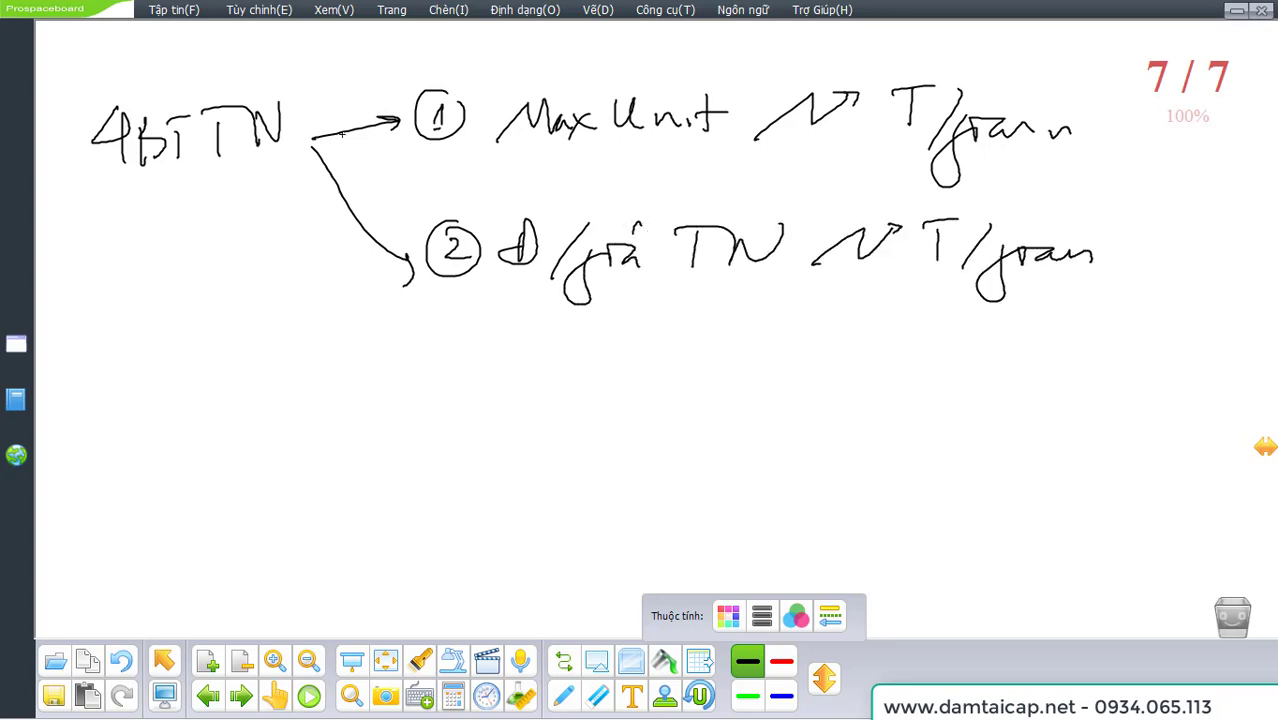
Step: Draw a third branch to a circled 3 and handwrite "Đ/giá TN", a zigzag arrow and "CV"
{"action": "left_click_drag", "start_coordinate": [311, 150], "coordinate": [410, 412]}
{"action": "left_click_drag", "start_coordinate": [456, 372], "coordinate": [458, 398]}
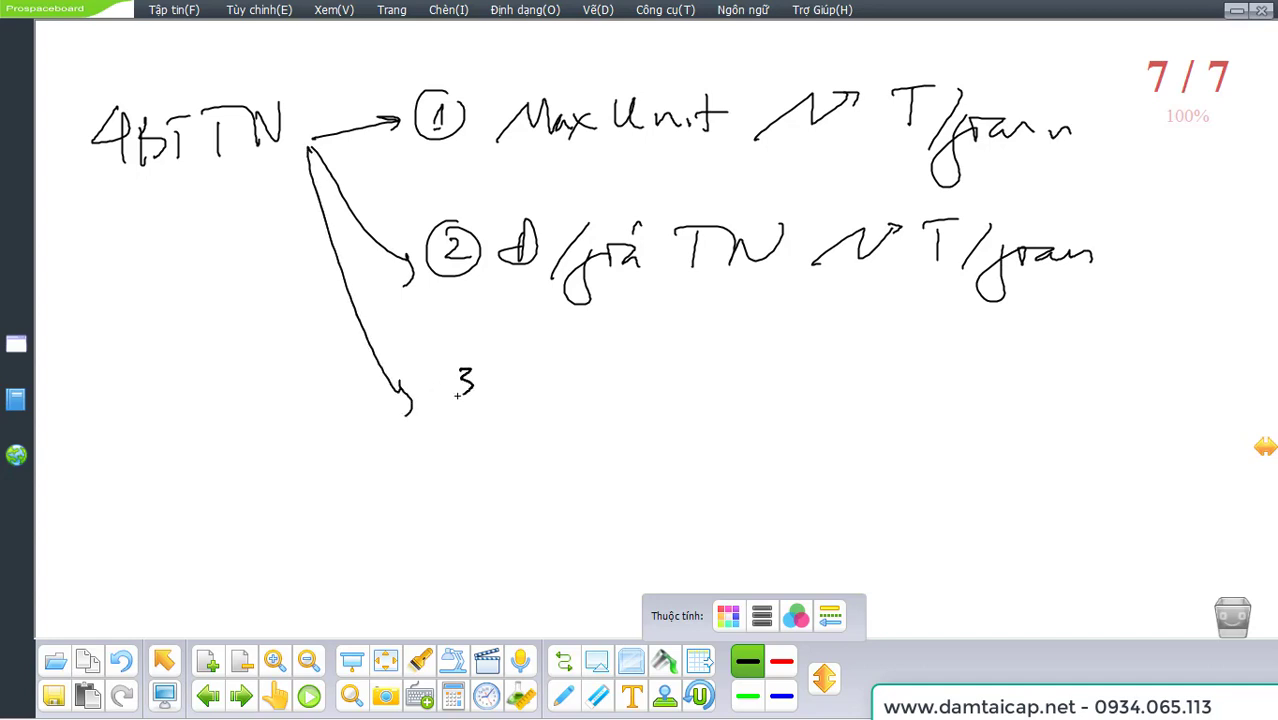
{"action": "mouse_move", "coordinate": [466, 350]}
{"action": "left_mouse_down"}
{"action": "mouse_move", "coordinate": [544, 364]}
{"action": "mouse_move", "coordinate": [546, 400]}
{"action": "left_mouse_up"}
{"action": "left_click_drag", "start_coordinate": [536, 380], "coordinate": [514, 398]}
{"action": "left_click_drag", "start_coordinate": [590, 356], "coordinate": [566, 398]}
{"action": "mouse_move", "coordinate": [598, 380]}
{"action": "left_mouse_down"}
{"action": "mouse_move", "coordinate": [584, 420]}
{"action": "mouse_move", "coordinate": [602, 396]}
{"action": "left_mouse_up"}
{"action": "mouse_move", "coordinate": [608, 382]}
{"action": "left_mouse_down"}
{"action": "mouse_move", "coordinate": [638, 392]}
{"action": "mouse_move", "coordinate": [634, 372]}
{"action": "left_mouse_up"}
{"action": "mouse_move", "coordinate": [672, 360]}
{"action": "left_mouse_down"}
{"action": "mouse_move", "coordinate": [676, 404]}
{"action": "mouse_move", "coordinate": [700, 360]}
{"action": "left_mouse_up"}
{"action": "left_click_drag", "start_coordinate": [704, 398], "coordinate": [740, 360]}
{"action": "mouse_move", "coordinate": [788, 398]}
{"action": "left_mouse_down"}
{"action": "mouse_move", "coordinate": [846, 352]}
{"action": "mouse_move", "coordinate": [944, 396]}
{"action": "left_mouse_up"}
{"action": "left_click_drag", "start_coordinate": [944, 372], "coordinate": [998, 356]}
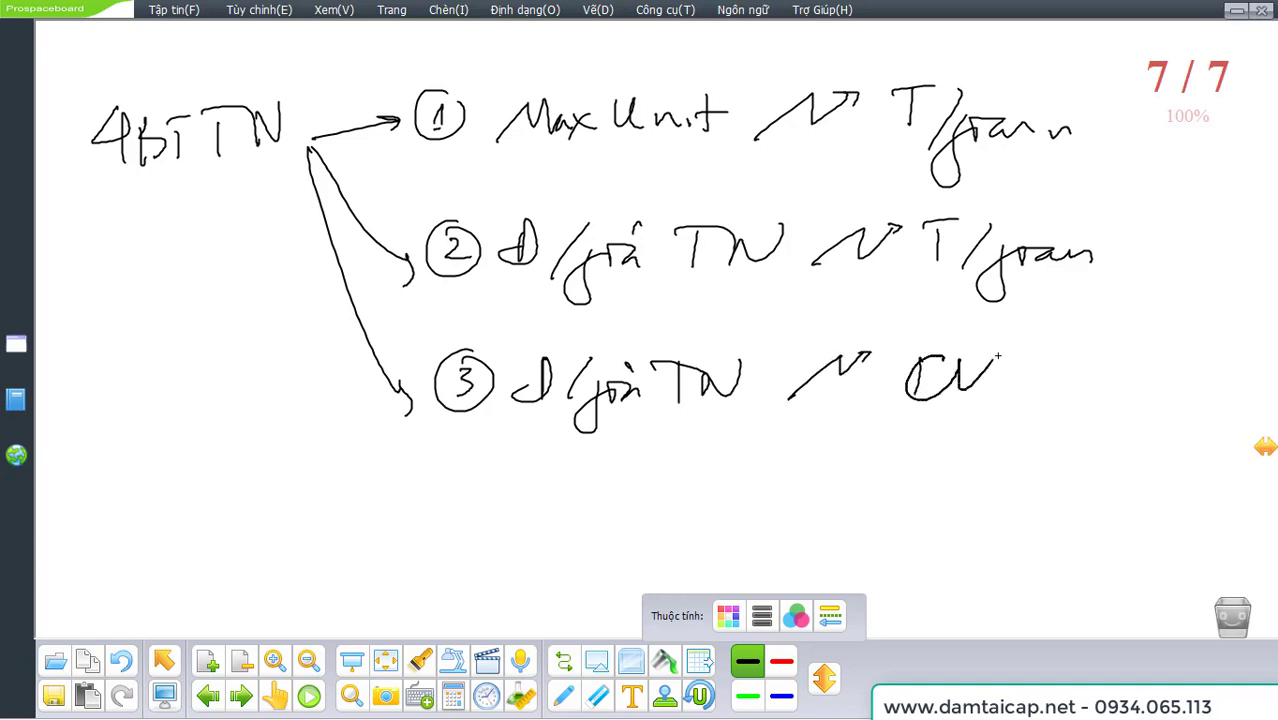
Step: Draw a fourth branch to a circled 4 and handwrite "SL TN", a zigzag arrow and "/1 CV"
{"action": "mouse_move", "coordinate": [296, 142]}
{"action": "left_mouse_down"}
{"action": "mouse_move", "coordinate": [420, 462]}
{"action": "mouse_move", "coordinate": [412, 490]}
{"action": "left_mouse_up"}
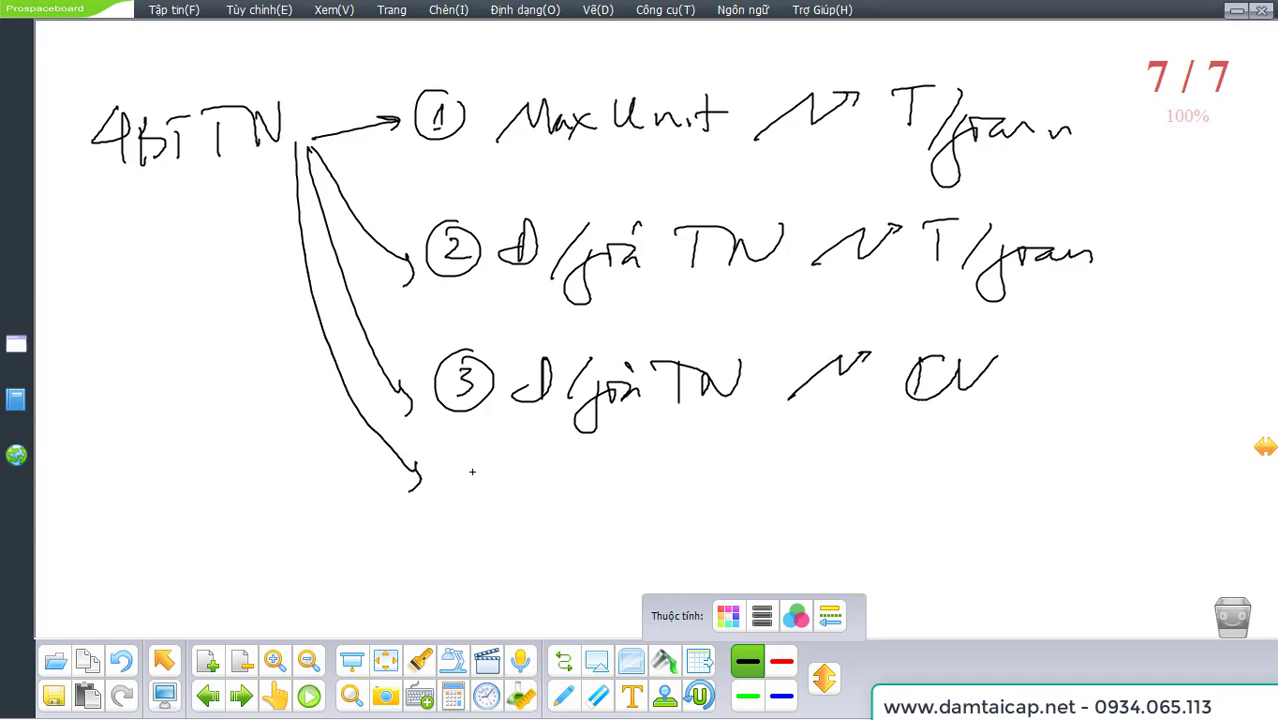
{"action": "mouse_move", "coordinate": [468, 450]}
{"action": "left_mouse_down"}
{"action": "mouse_move", "coordinate": [474, 490]}
{"action": "mouse_move", "coordinate": [472, 434]}
{"action": "left_mouse_up"}
{"action": "mouse_move", "coordinate": [562, 456]}
{"action": "left_mouse_down"}
{"action": "mouse_move", "coordinate": [546, 468]}
{"action": "mouse_move", "coordinate": [562, 488]}
{"action": "left_mouse_up"}
{"action": "mouse_move", "coordinate": [580, 456]}
{"action": "left_mouse_down"}
{"action": "mouse_move", "coordinate": [596, 488]}
{"action": "mouse_move", "coordinate": [618, 486]}
{"action": "left_mouse_up"}
{"action": "mouse_move", "coordinate": [664, 458]}
{"action": "left_mouse_down"}
{"action": "mouse_move", "coordinate": [664, 488]}
{"action": "mouse_move", "coordinate": [684, 456]}
{"action": "left_mouse_up"}
{"action": "mouse_move", "coordinate": [690, 462]}
{"action": "left_mouse_down"}
{"action": "mouse_move", "coordinate": [742, 450]}
{"action": "mouse_move", "coordinate": [816, 464]}
{"action": "mouse_move", "coordinate": [842, 438]}
{"action": "left_mouse_up"}
{"action": "mouse_move", "coordinate": [826, 440]}
{"action": "left_mouse_down"}
{"action": "mouse_move", "coordinate": [844, 436]}
{"action": "mouse_move", "coordinate": [847, 492]}
{"action": "mouse_move", "coordinate": [944, 488]}
{"action": "mouse_move", "coordinate": [1000, 452]}
{"action": "left_mouse_up"}
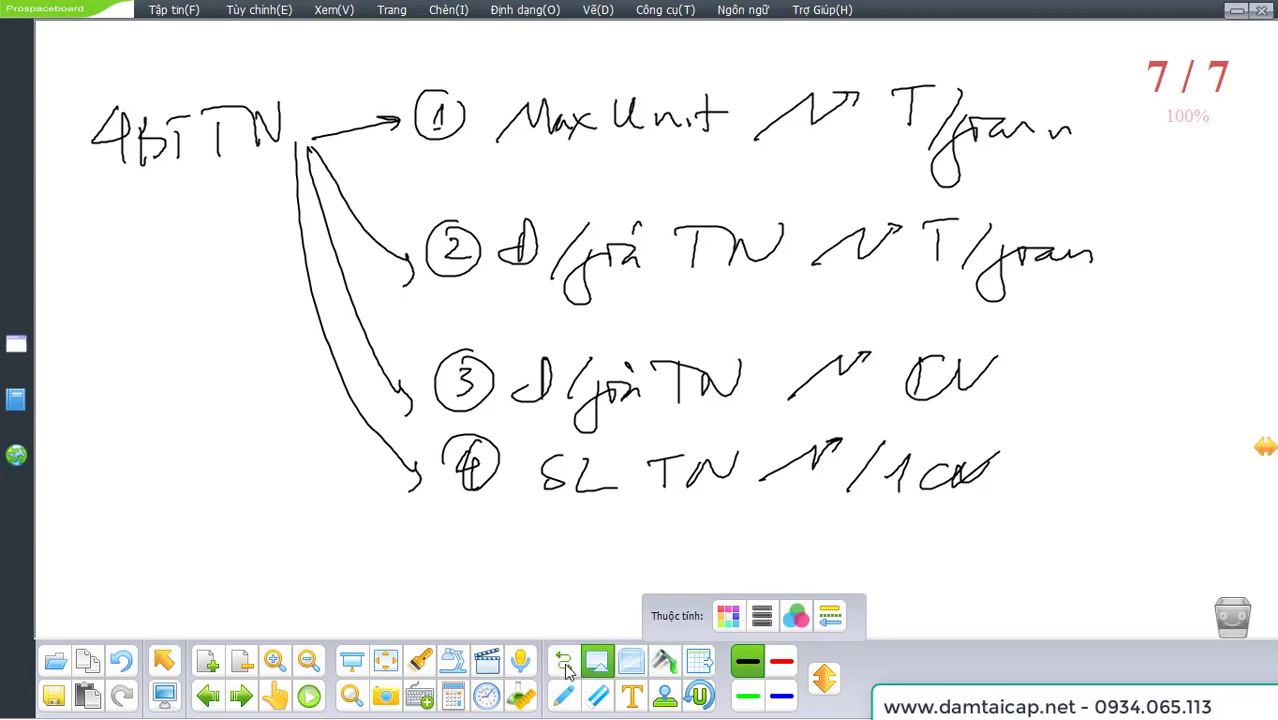
Step: Add another blank whiteboard page and handwrite a circled 1 with "Max Unit", a zigzag arrow and "t/g" as its heading
{"action": "left_click", "coordinate": [208, 660]}
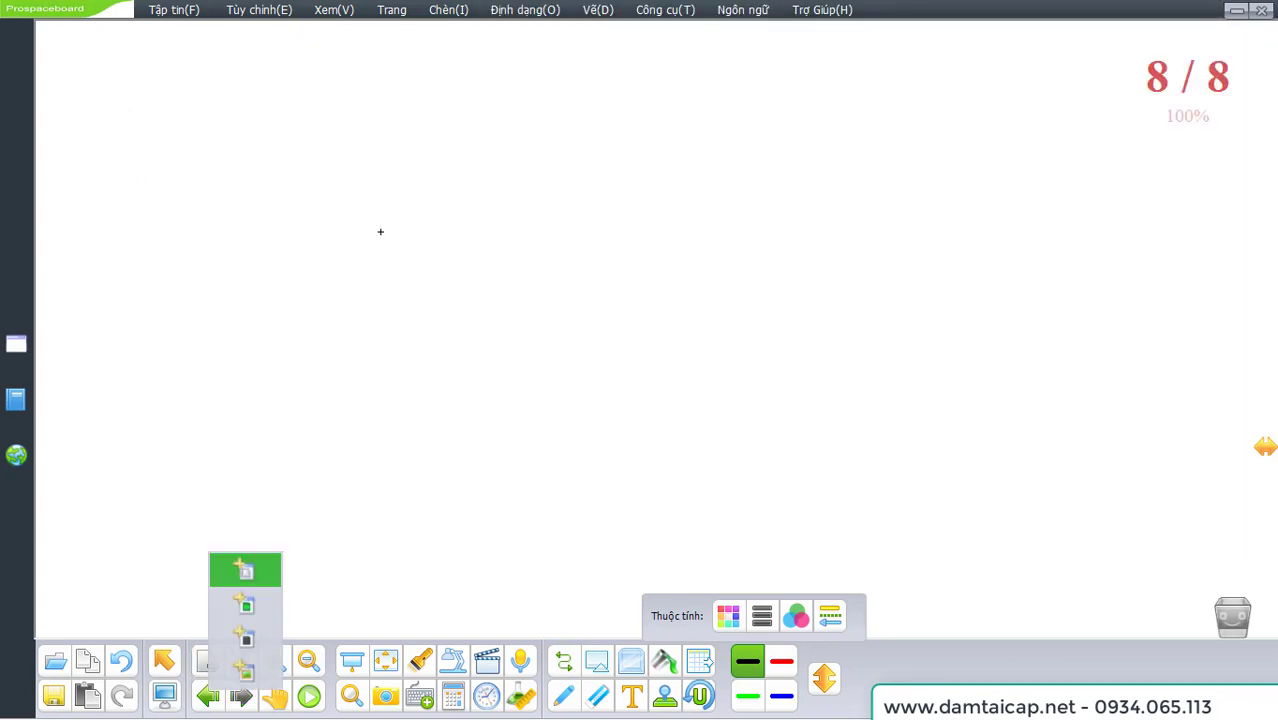
{"action": "left_click_drag", "start_coordinate": [154, 131], "coordinate": [158, 148]}
{"action": "mouse_move", "coordinate": [150, 104]}
{"action": "left_mouse_down"}
{"action": "mouse_move", "coordinate": [138, 160]}
{"action": "mouse_move", "coordinate": [150, 103]}
{"action": "left_mouse_up"}
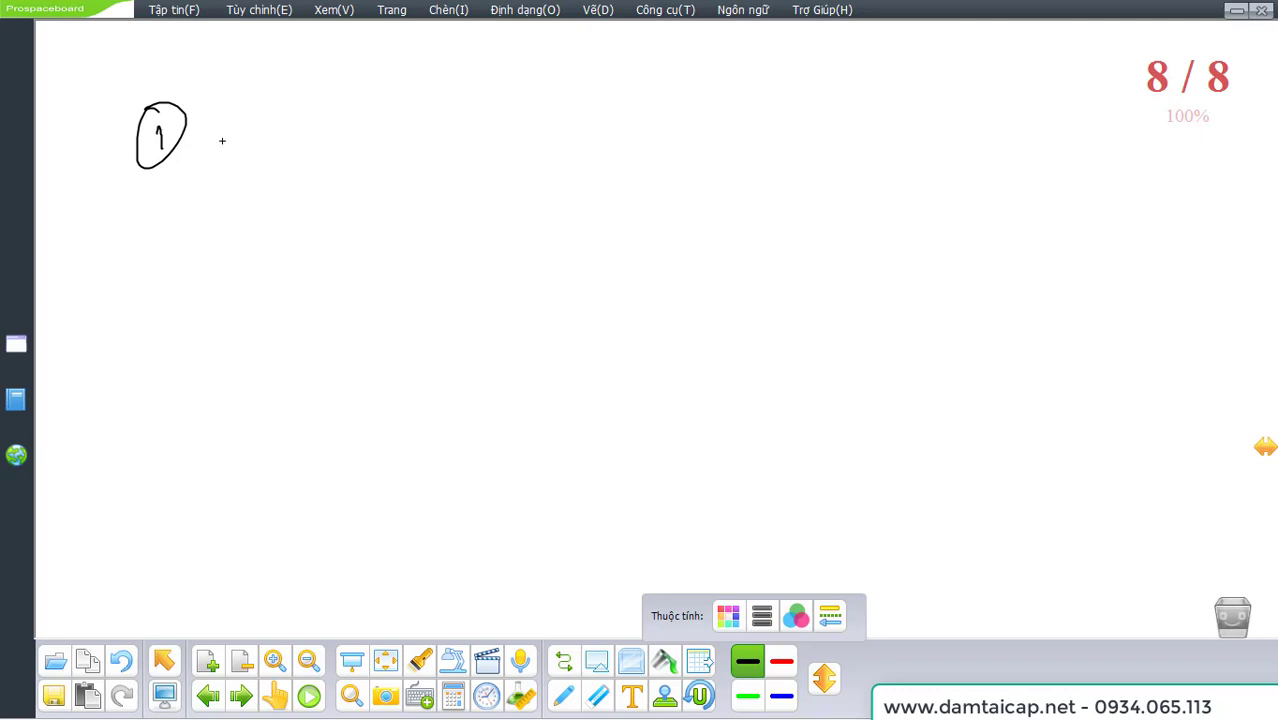
{"action": "mouse_move", "coordinate": [220, 115]}
{"action": "left_mouse_down"}
{"action": "mouse_move", "coordinate": [326, 148]}
{"action": "mouse_move", "coordinate": [446, 150]}
{"action": "mouse_move", "coordinate": [605, 104]}
{"action": "mouse_move", "coordinate": [612, 128]}
{"action": "mouse_move", "coordinate": [668, 130]}
{"action": "mouse_move", "coordinate": [645, 190]}
{"action": "left_mouse_up"}
Step: Sketch a pair of chart axes below the heading and fill them with a row of bars of varying height
{"action": "mouse_move", "coordinate": [336, 218]}
{"action": "left_mouse_down"}
{"action": "mouse_move", "coordinate": [305, 432]}
{"action": "mouse_move", "coordinate": [704, 408]}
{"action": "mouse_move", "coordinate": [716, 420]}
{"action": "left_mouse_up"}
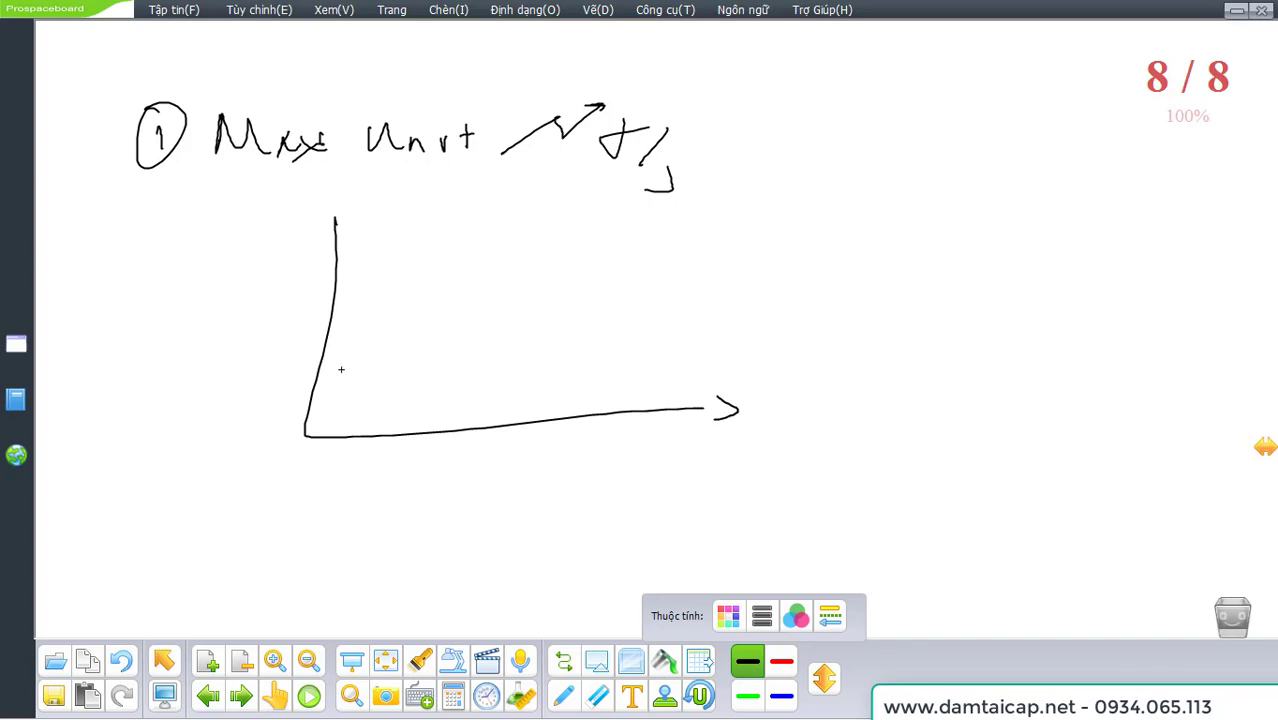
{"action": "mouse_move", "coordinate": [314, 373]}
{"action": "left_mouse_down"}
{"action": "mouse_move", "coordinate": [340, 434]}
{"action": "mouse_move", "coordinate": [392, 390]}
{"action": "mouse_move", "coordinate": [394, 337]}
{"action": "mouse_move", "coordinate": [429, 426]}
{"action": "left_mouse_up"}
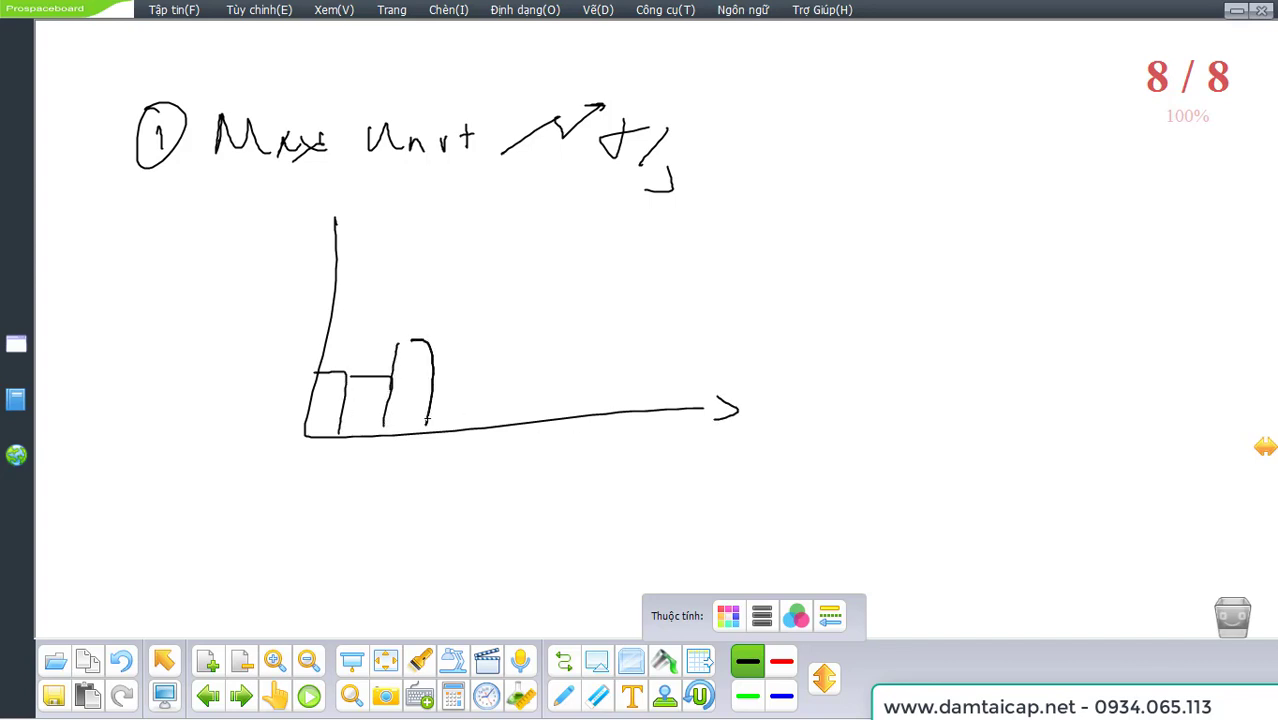
{"action": "left_click_drag", "start_coordinate": [446, 370], "coordinate": [473, 416]}
{"action": "left_click_drag", "start_coordinate": [487, 322], "coordinate": [480, 363]}
{"action": "left_click_drag", "start_coordinate": [474, 412], "coordinate": [518, 410]}
{"action": "mouse_move", "coordinate": [538, 352]}
{"action": "left_mouse_down"}
{"action": "mouse_move", "coordinate": [568, 350]}
{"action": "mouse_move", "coordinate": [558, 400]}
{"action": "left_mouse_up"}
{"action": "left_click_drag", "start_coordinate": [580, 314], "coordinate": [575, 374]}
{"action": "left_click_drag", "start_coordinate": [580, 314], "coordinate": [610, 385]}
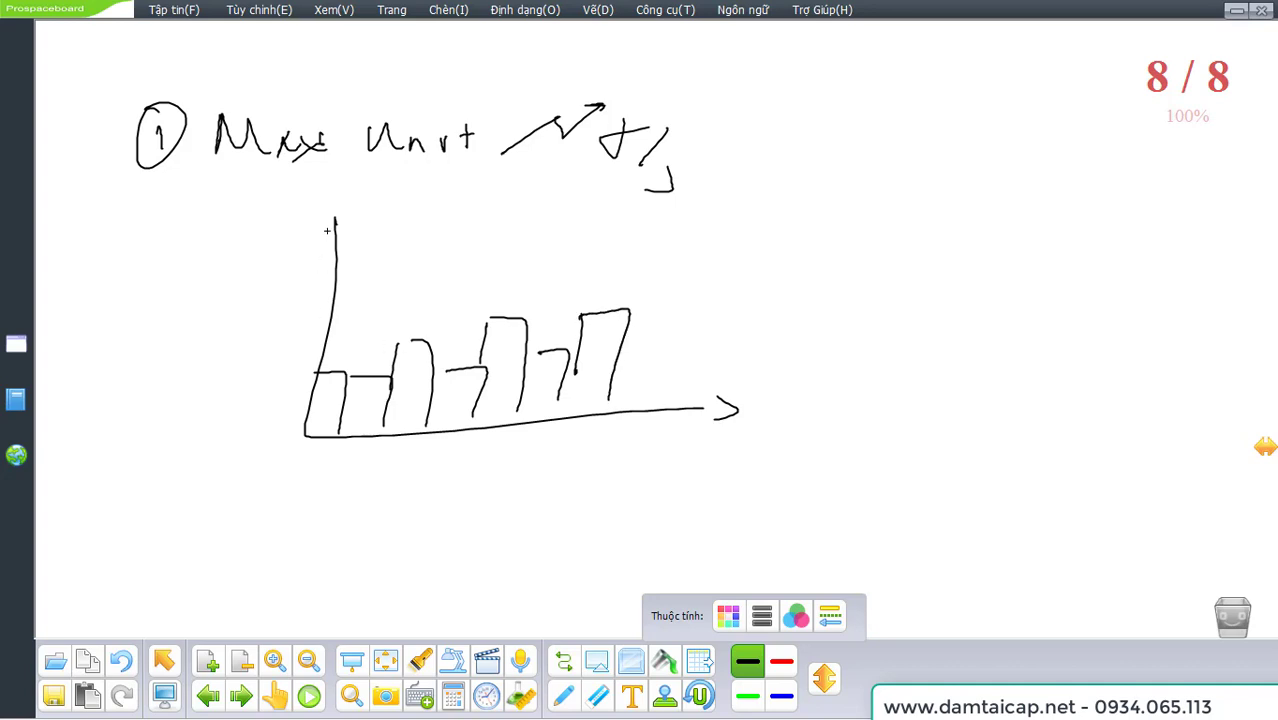
Step: Add an arrowhead to the vertical axis and draw a horizontal limit line across the bars labelled "Max Unit"
{"action": "left_click_drag", "start_coordinate": [318, 237], "coordinate": [337, 232]}
{"action": "mouse_move", "coordinate": [259, 347]}
{"action": "left_mouse_down"}
{"action": "mouse_move", "coordinate": [871, 333]}
{"action": "mouse_move", "coordinate": [866, 300]}
{"action": "mouse_move", "coordinate": [902, 316]}
{"action": "mouse_move", "coordinate": [1028, 312]}
{"action": "left_mouse_up"}
{"action": "left_click", "coordinate": [830, 321]}
{"action": "left_click_drag", "start_coordinate": [1034, 298], "coordinate": [1040, 318]}
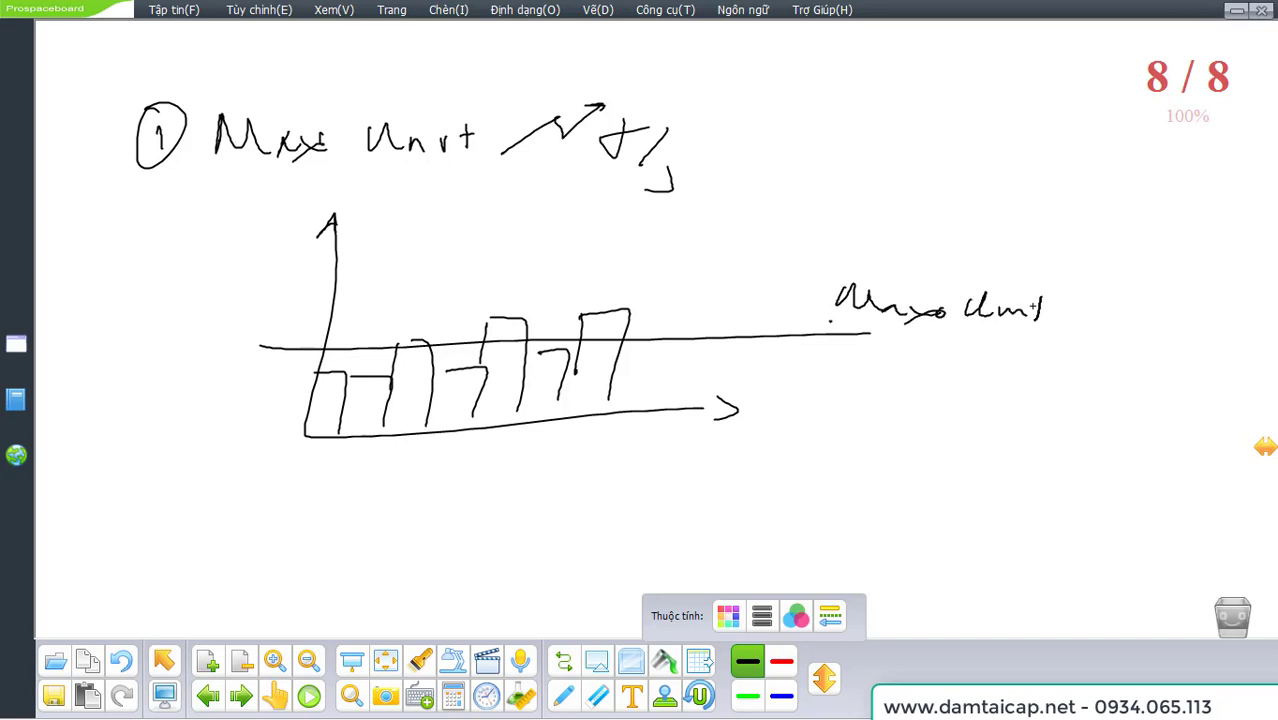
Step: Change the pen colour to red and trace the limit line with a stepped drop around the middle bars
{"action": "left_click", "coordinate": [731, 618]}
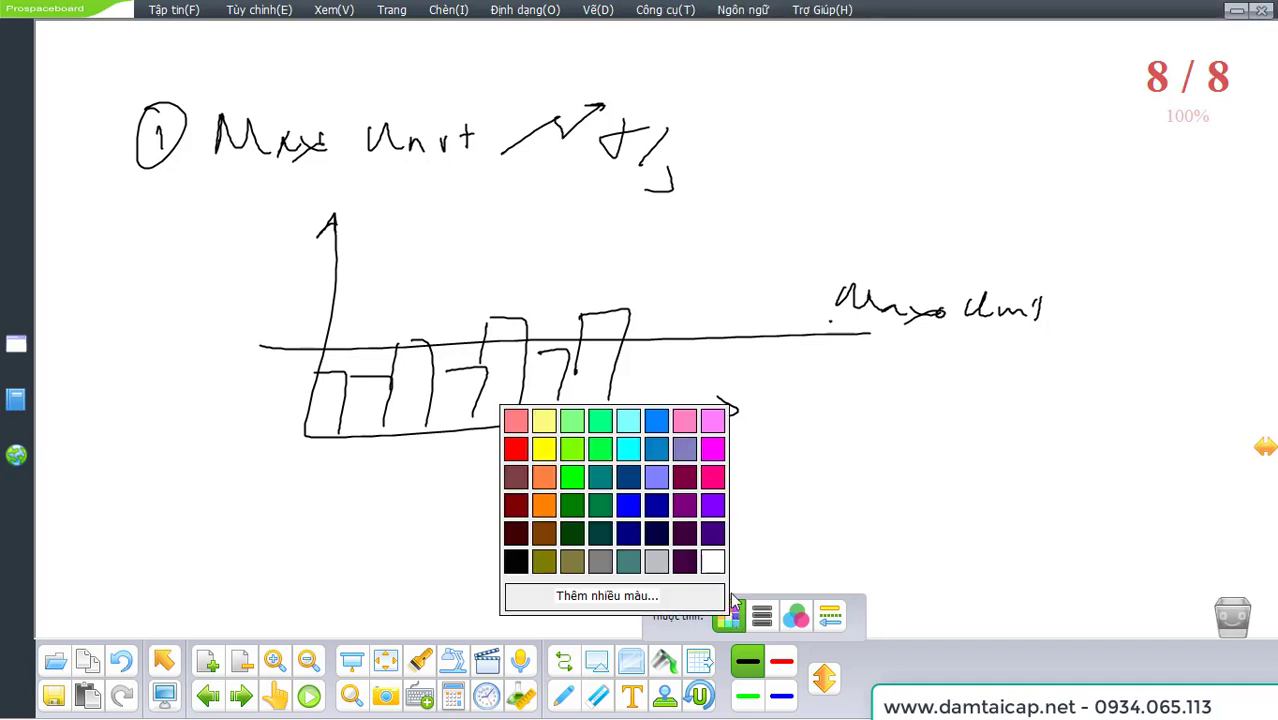
{"action": "left_click", "coordinate": [529, 447]}
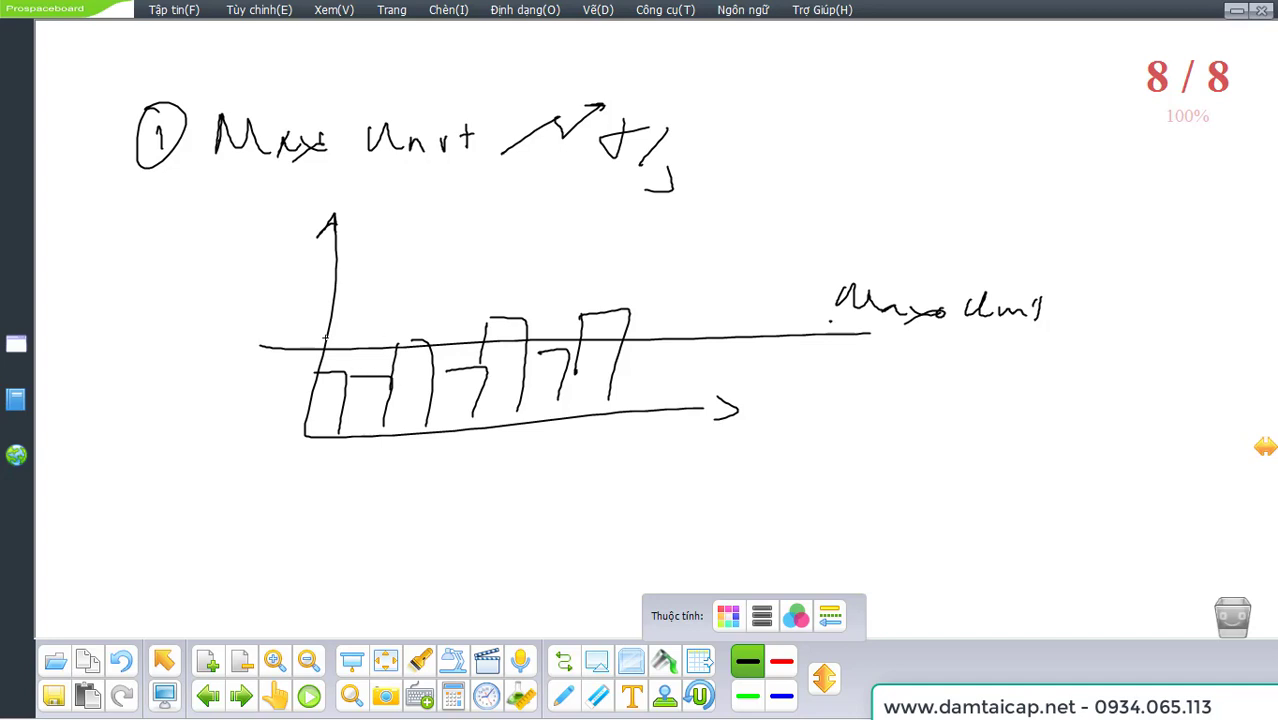
{"action": "mouse_move", "coordinate": [257, 346]}
{"action": "left_mouse_down"}
{"action": "mouse_move", "coordinate": [429, 339]}
{"action": "mouse_move", "coordinate": [420, 400]}
{"action": "mouse_move", "coordinate": [528, 398]}
{"action": "mouse_move", "coordinate": [533, 339]}
{"action": "mouse_move", "coordinate": [864, 337]}
{"action": "left_mouse_up"}
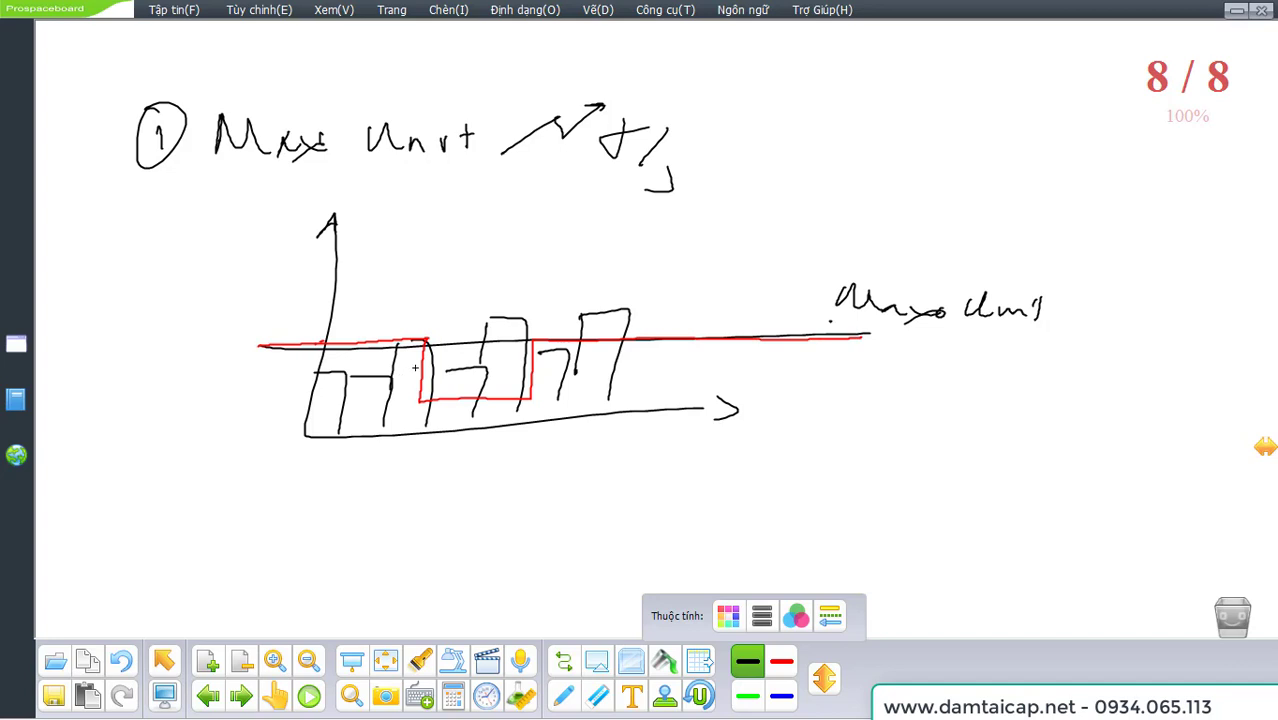
Step: Mark the stepped red line with direction arrows, then hatch and circle the bar areas that exceed the limit
{"action": "mouse_move", "coordinate": [425, 366]}
{"action": "left_mouse_down"}
{"action": "mouse_move", "coordinate": [424, 386]}
{"action": "mouse_move", "coordinate": [484, 392]}
{"action": "mouse_move", "coordinate": [478, 404]}
{"action": "mouse_move", "coordinate": [528, 360]}
{"action": "left_mouse_up"}
{"action": "left_click_drag", "start_coordinate": [605, 331], "coordinate": [606, 349]}
{"action": "left_click_drag", "start_coordinate": [383, 332], "coordinate": [392, 347]}
{"action": "mouse_move", "coordinate": [488, 328]}
{"action": "left_mouse_down"}
{"action": "mouse_move", "coordinate": [622, 314]}
{"action": "mouse_move", "coordinate": [584, 298]}
{"action": "mouse_move", "coordinate": [620, 347]}
{"action": "mouse_move", "coordinate": [640, 294]}
{"action": "left_mouse_up"}
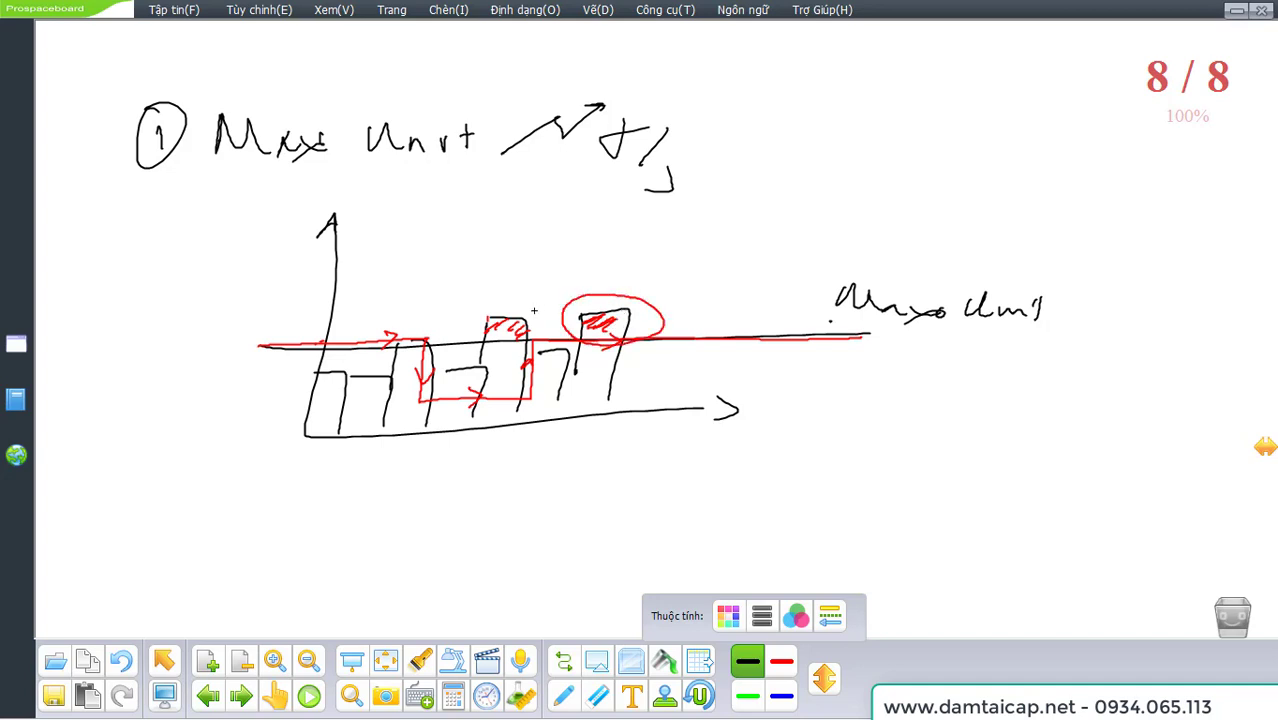
{"action": "mouse_move", "coordinate": [536, 318]}
{"action": "left_mouse_down"}
{"action": "mouse_move", "coordinate": [474, 321]}
{"action": "mouse_move", "coordinate": [530, 308]}
{"action": "left_mouse_up"}
{"action": "mouse_move", "coordinate": [466, 371]}
{"action": "left_mouse_down"}
{"action": "mouse_move", "coordinate": [516, 350]}
{"action": "mouse_move", "coordinate": [504, 400]}
{"action": "mouse_move", "coordinate": [532, 366]}
{"action": "left_mouse_up"}
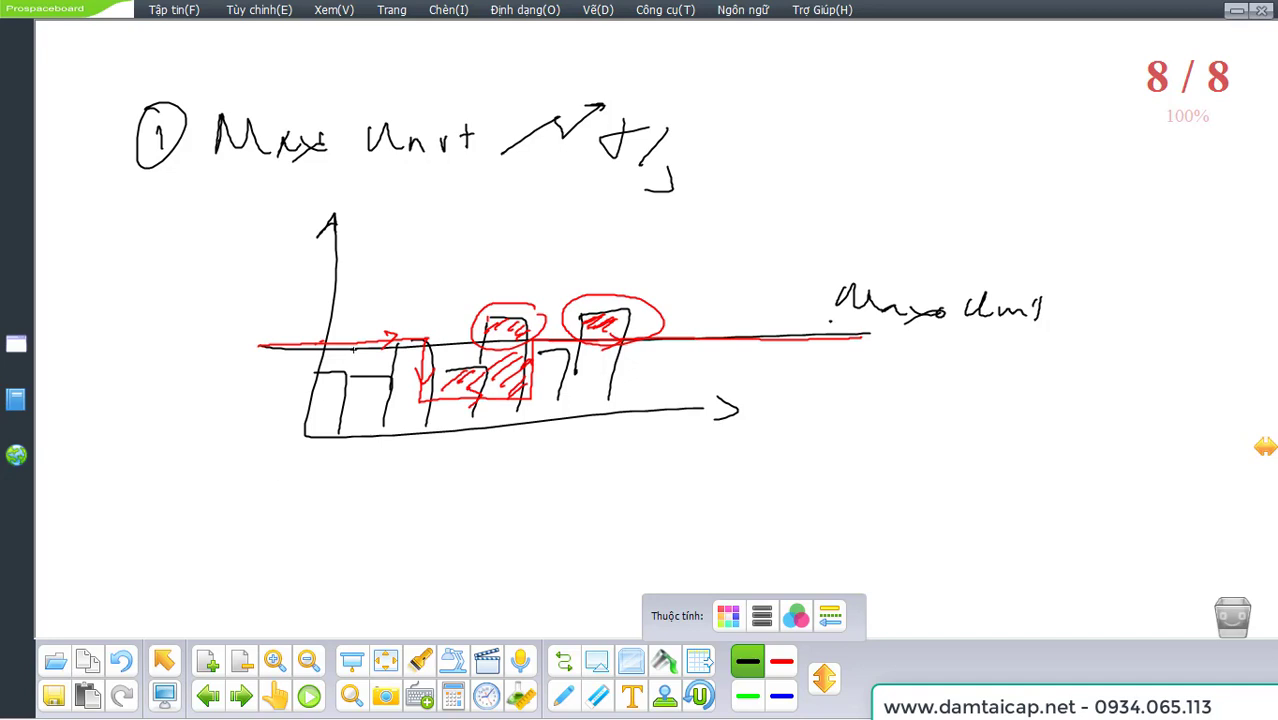
Step: Return to Microsoft Project, open the Nhân công resource's information and set its first availability period to end on 14/04/2020
{"action": "left_click", "coordinate": [1237, 9]}
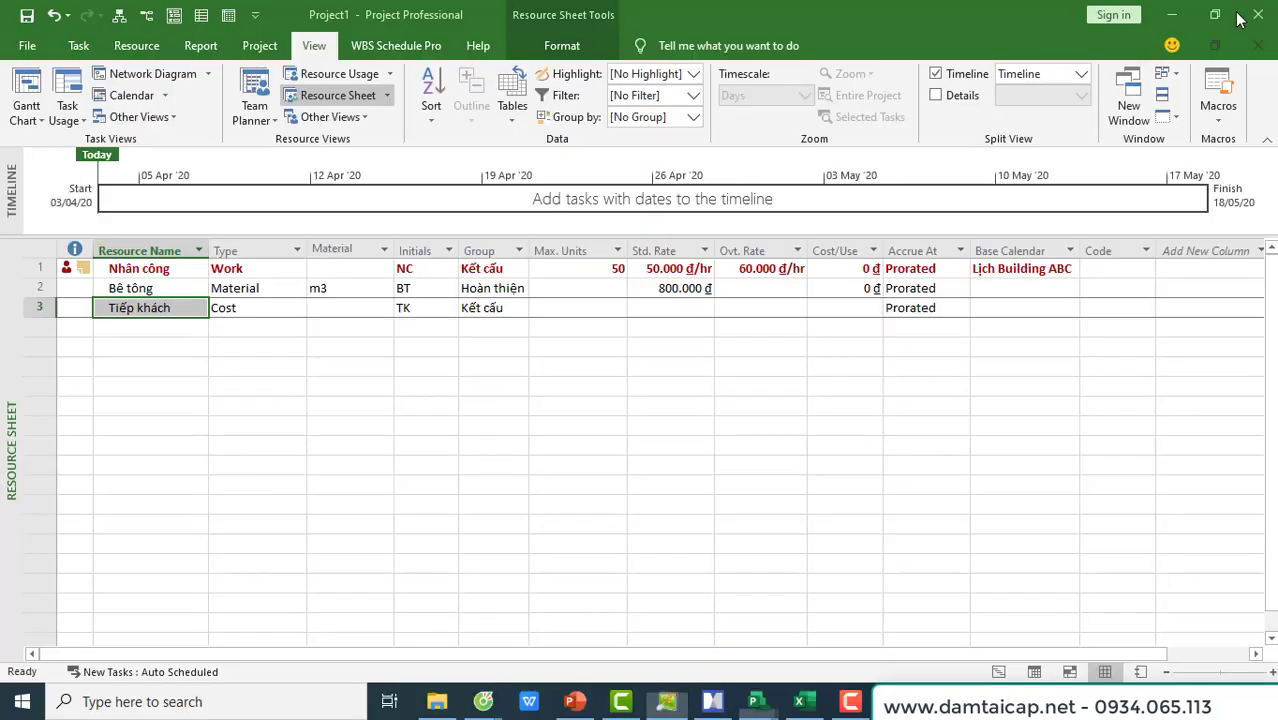
{"action": "left_click", "coordinate": [166, 271]}
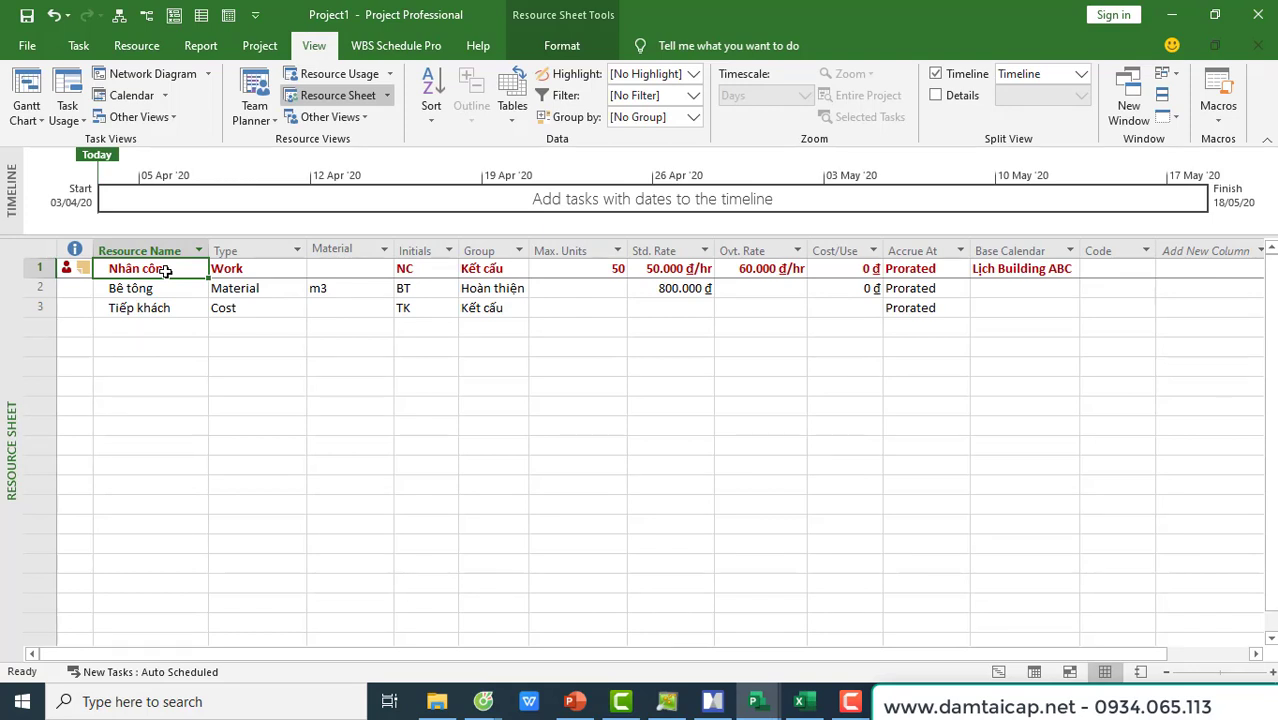
{"action": "double_click", "coordinate": [166, 271]}
{"action": "left_click", "coordinate": [385, 173]}
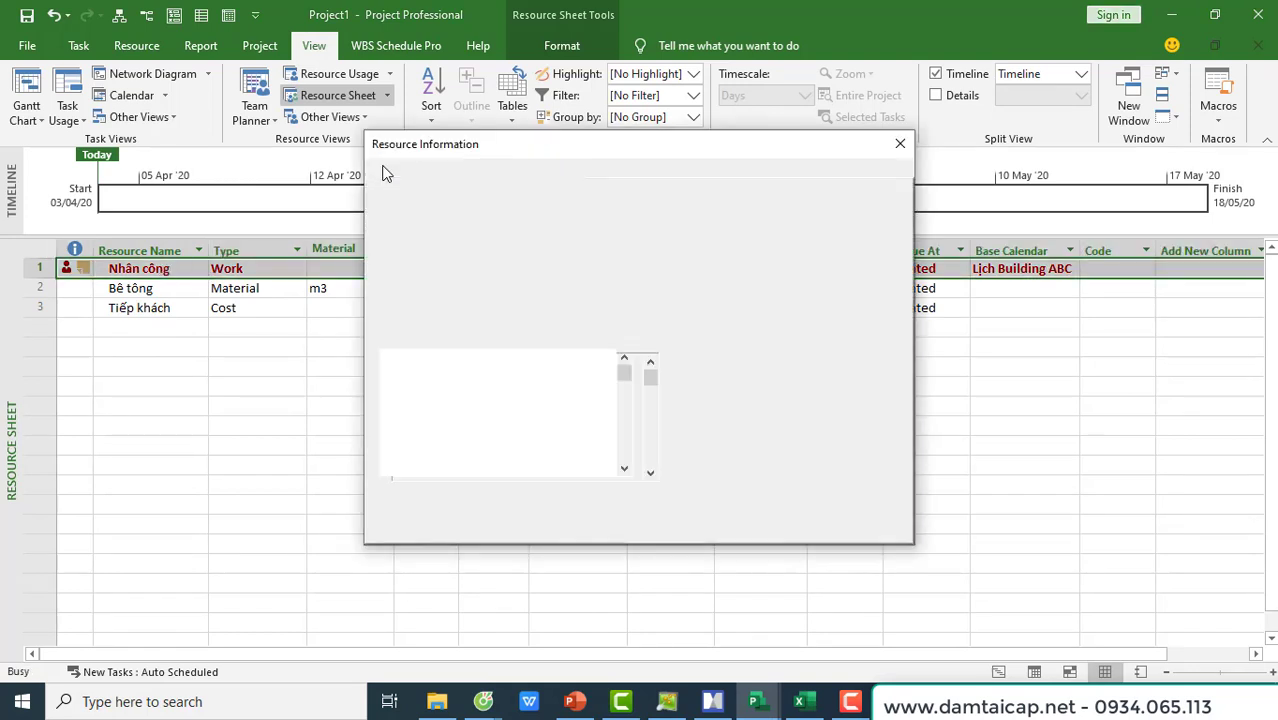
{"action": "left_click", "coordinate": [560, 378]}
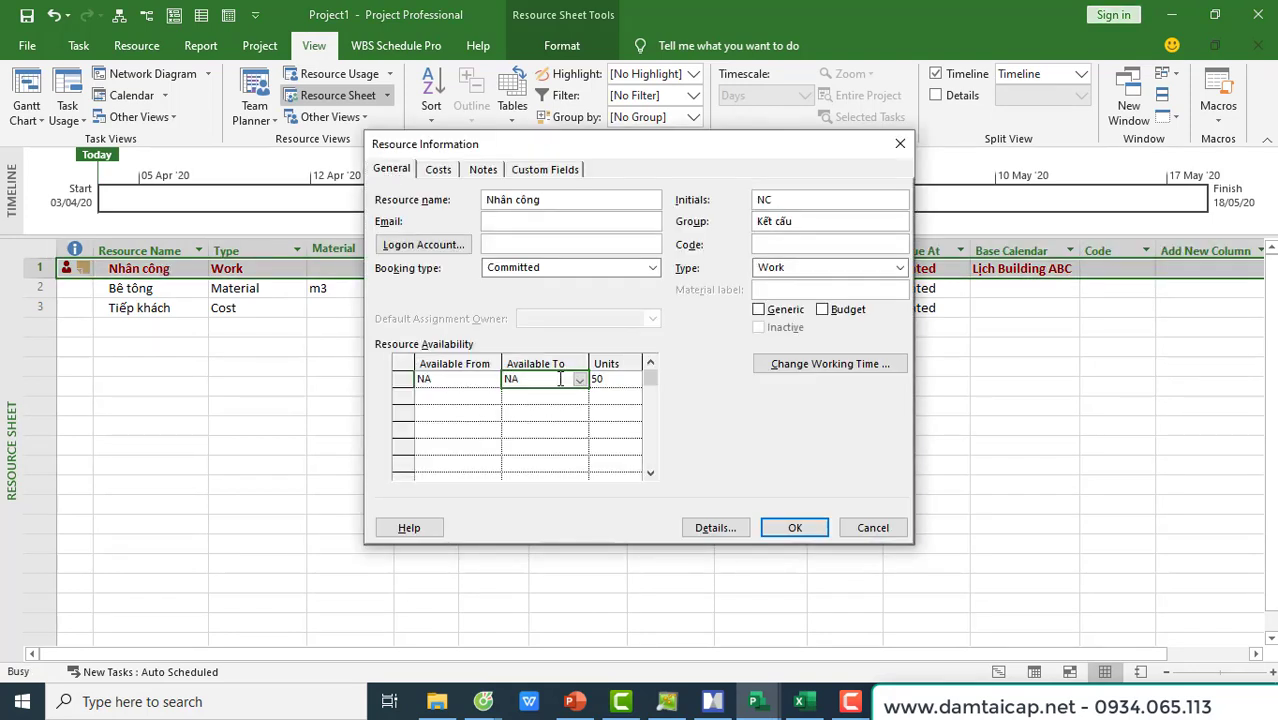
{"action": "key", "text": "shift+Home"}
{"action": "left_click", "coordinate": [468, 380]}
{"action": "left_click", "coordinate": [577, 383]}
{"action": "left_click", "coordinate": [581, 381]}
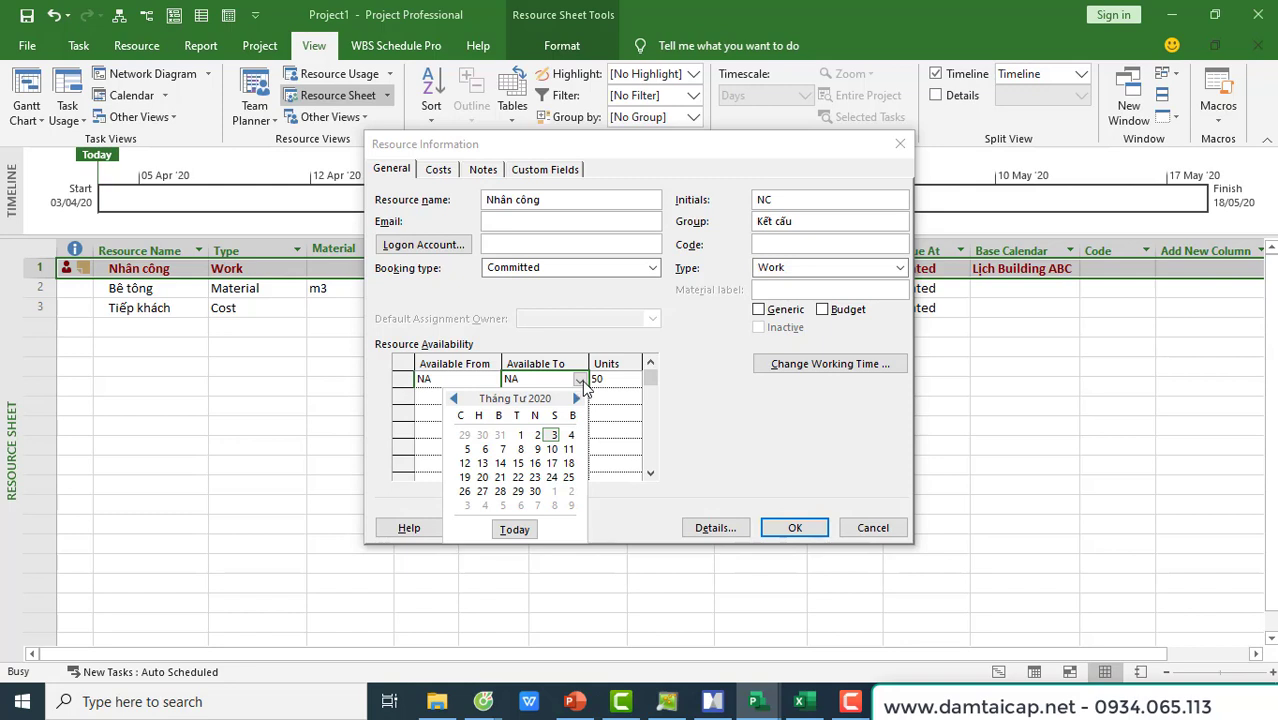
{"action": "left_click", "coordinate": [500, 464]}
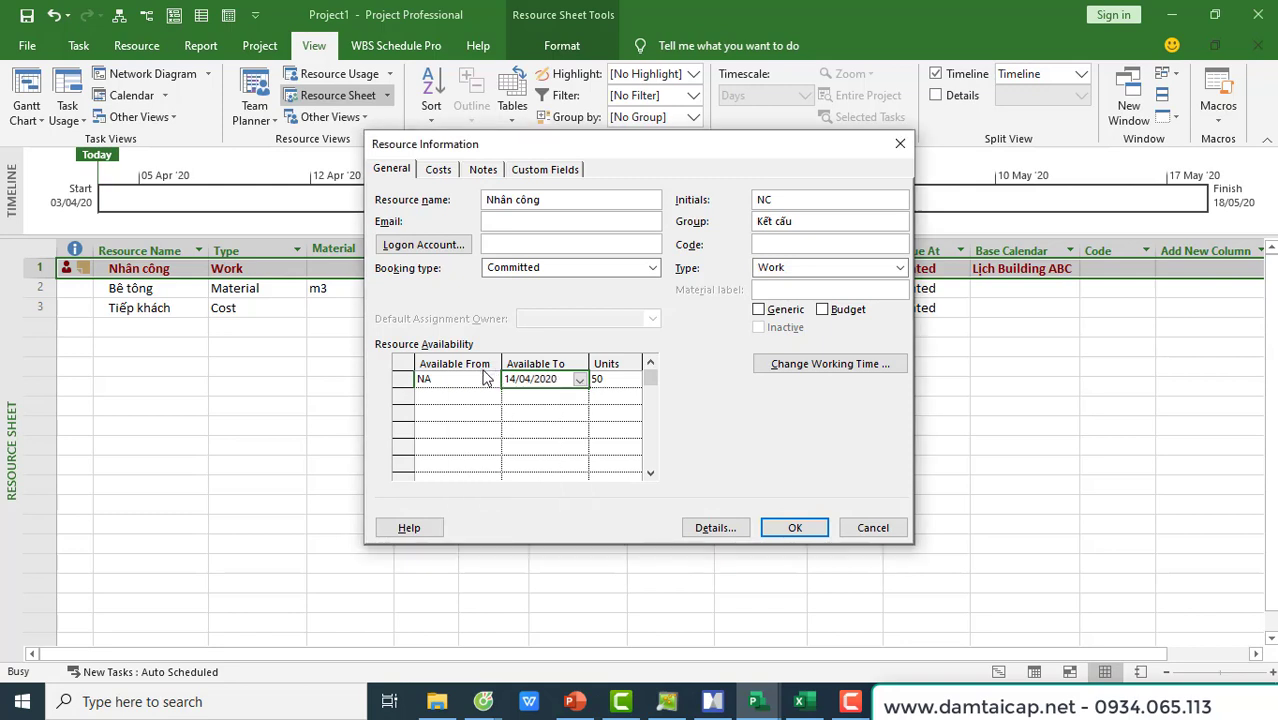
Step: Add a second availability period for Nhân công from 15/04/2020 to 20/04/2020 with 30 units
{"action": "left_click", "coordinate": [469, 399]}
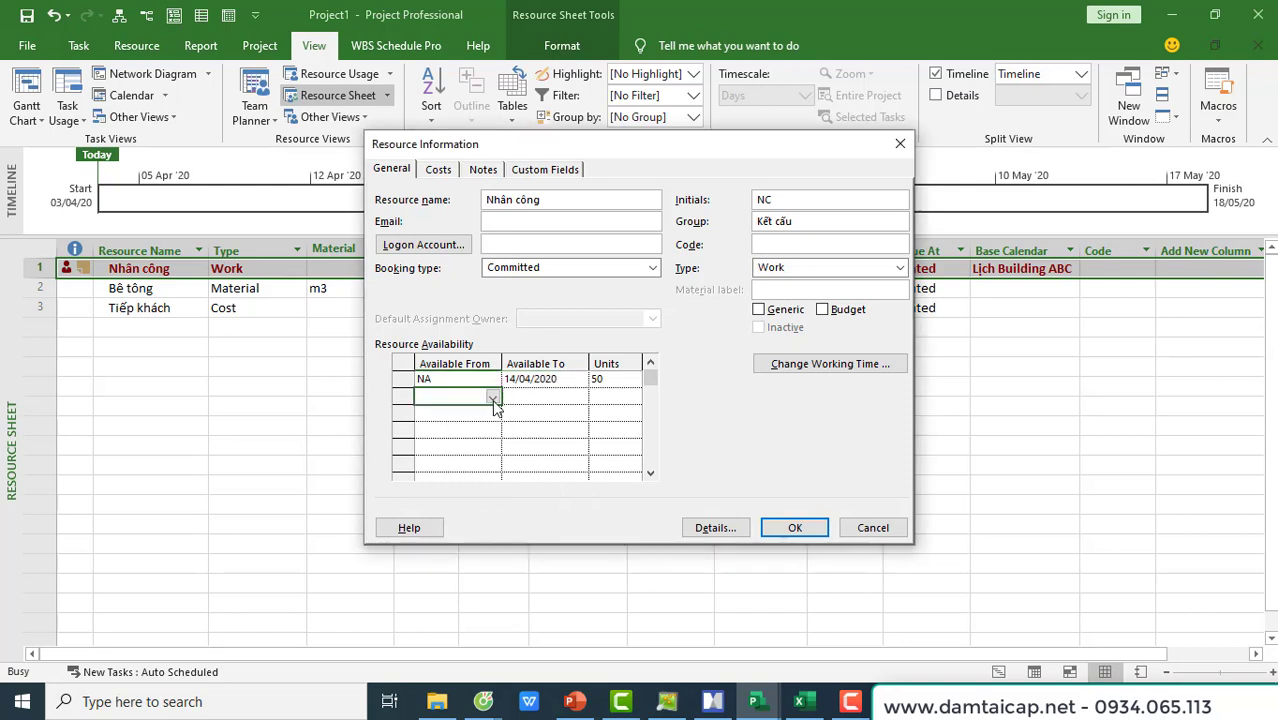
{"action": "left_click", "coordinate": [493, 399]}
{"action": "left_click", "coordinate": [429, 480]}
{"action": "left_click", "coordinate": [552, 397]}
{"action": "left_click", "coordinate": [579, 397]}
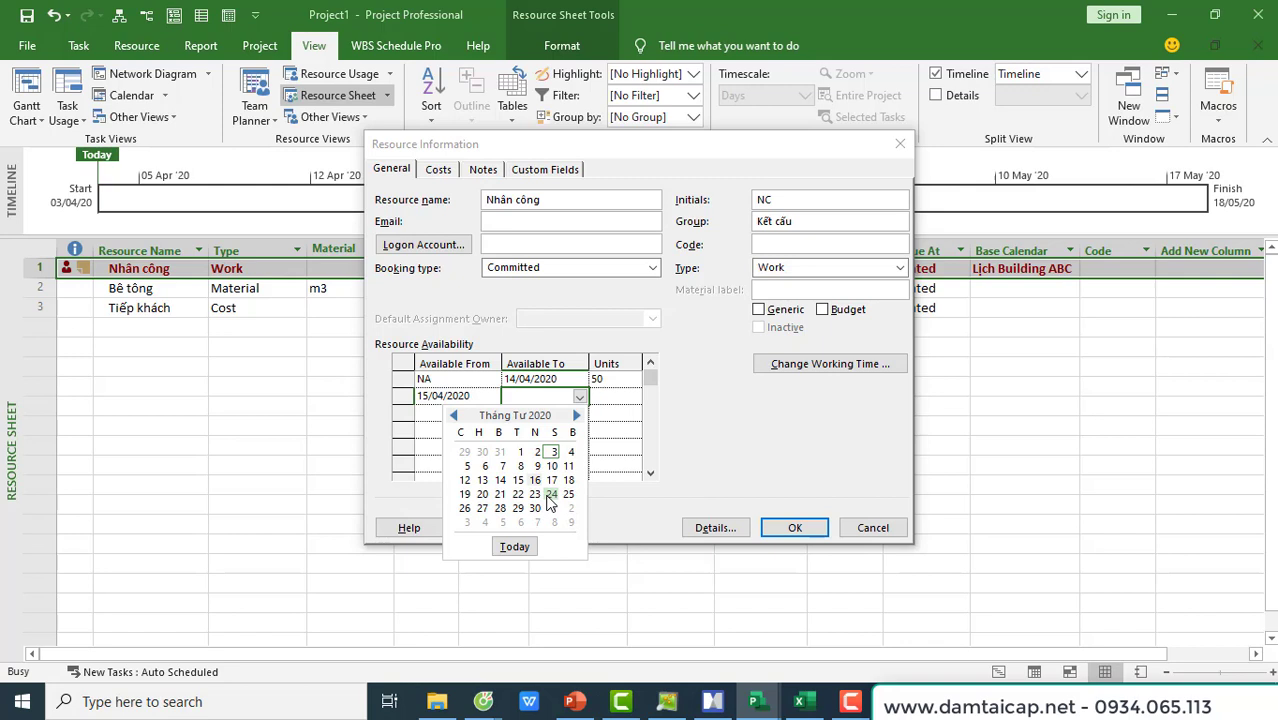
{"action": "left_click", "coordinate": [482, 494]}
{"action": "left_click", "coordinate": [605, 399]}
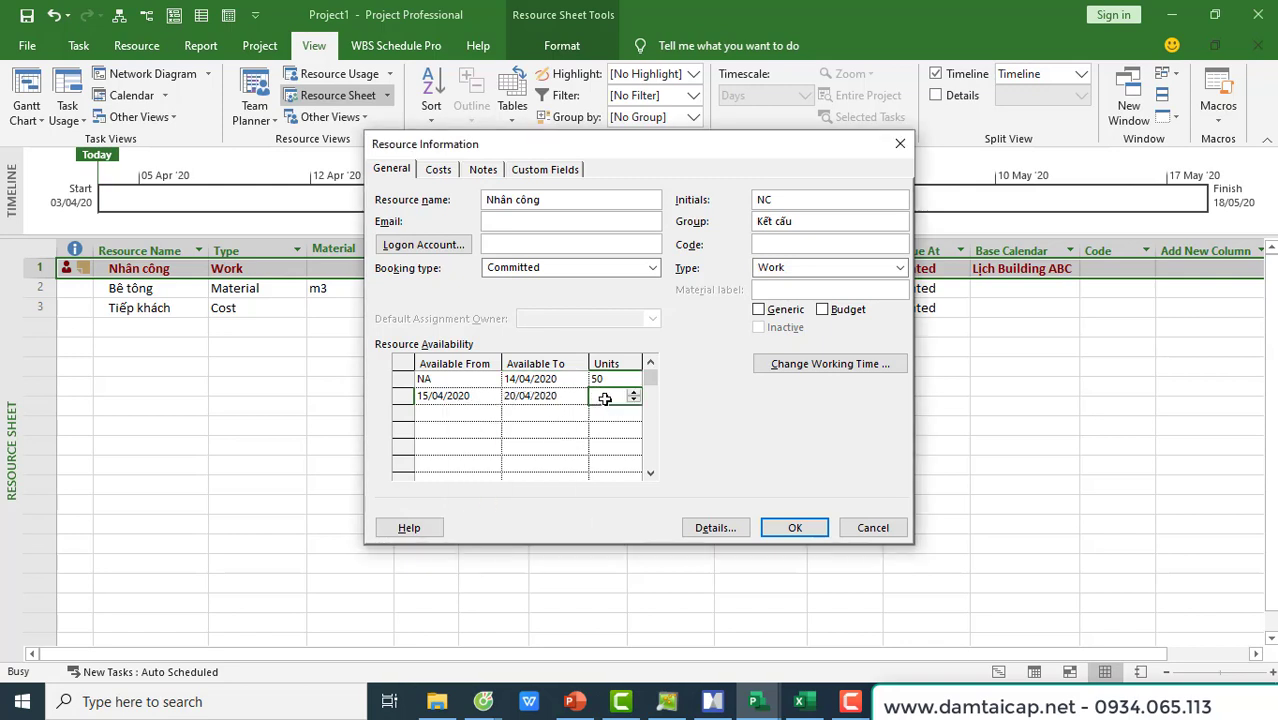
{"action": "type", "text": "30"}
Step: Add a third availability period for Nhân công from 21/04/2020 to NA with 50 units and apply the resource changes
{"action": "left_click", "coordinate": [445, 412]}
{"action": "left_click", "coordinate": [492, 413]}
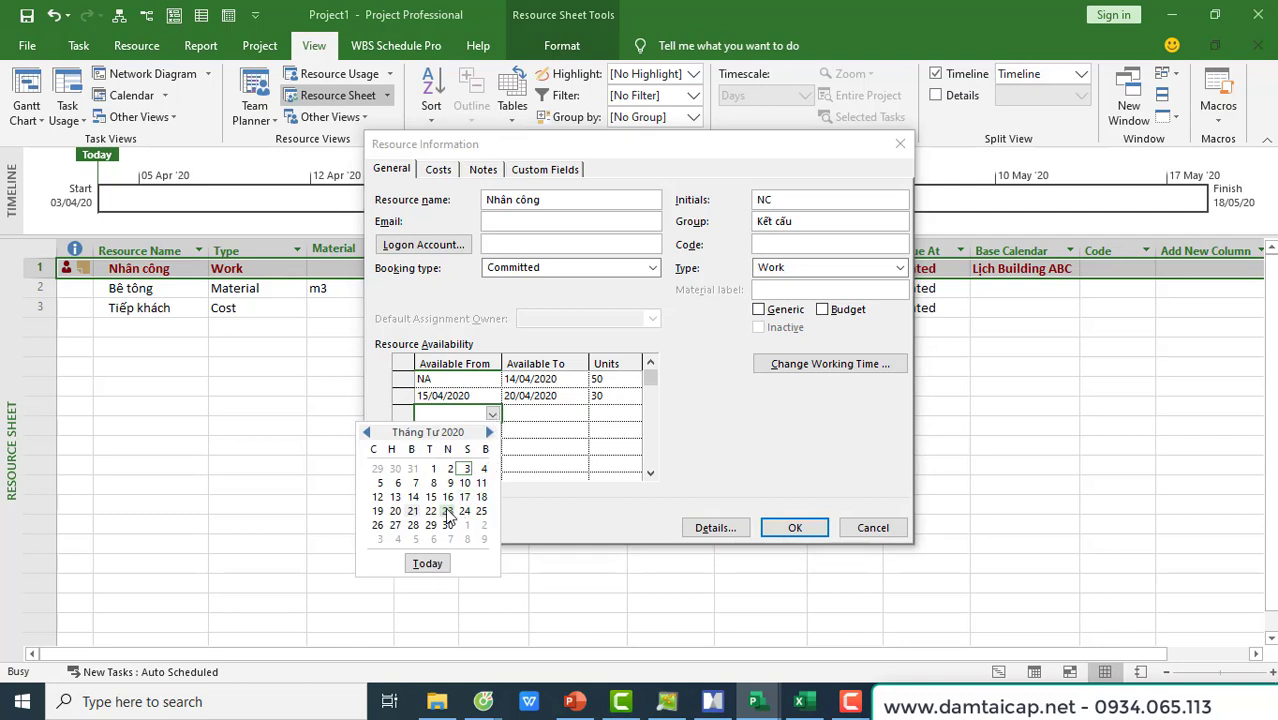
{"action": "left_click", "coordinate": [413, 511]}
{"action": "left_click", "coordinate": [540, 416]}
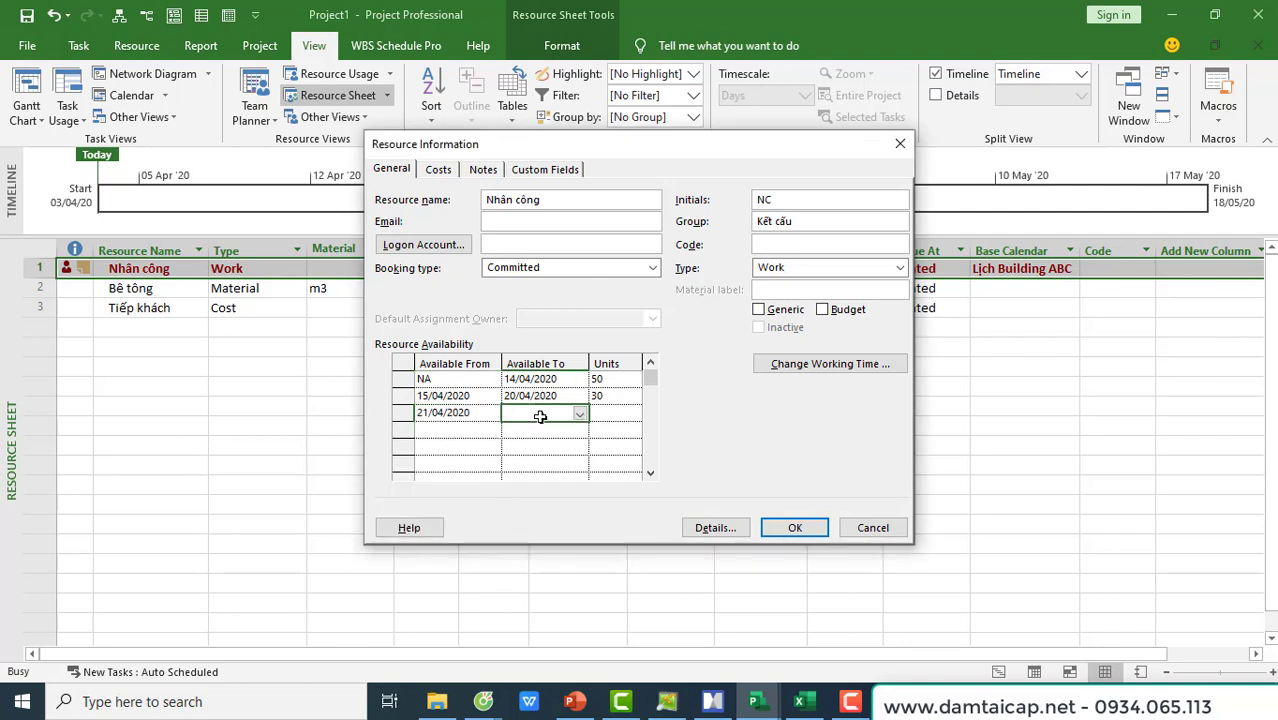
{"action": "type", "text": "NA"}
{"action": "key", "text": "Return"}
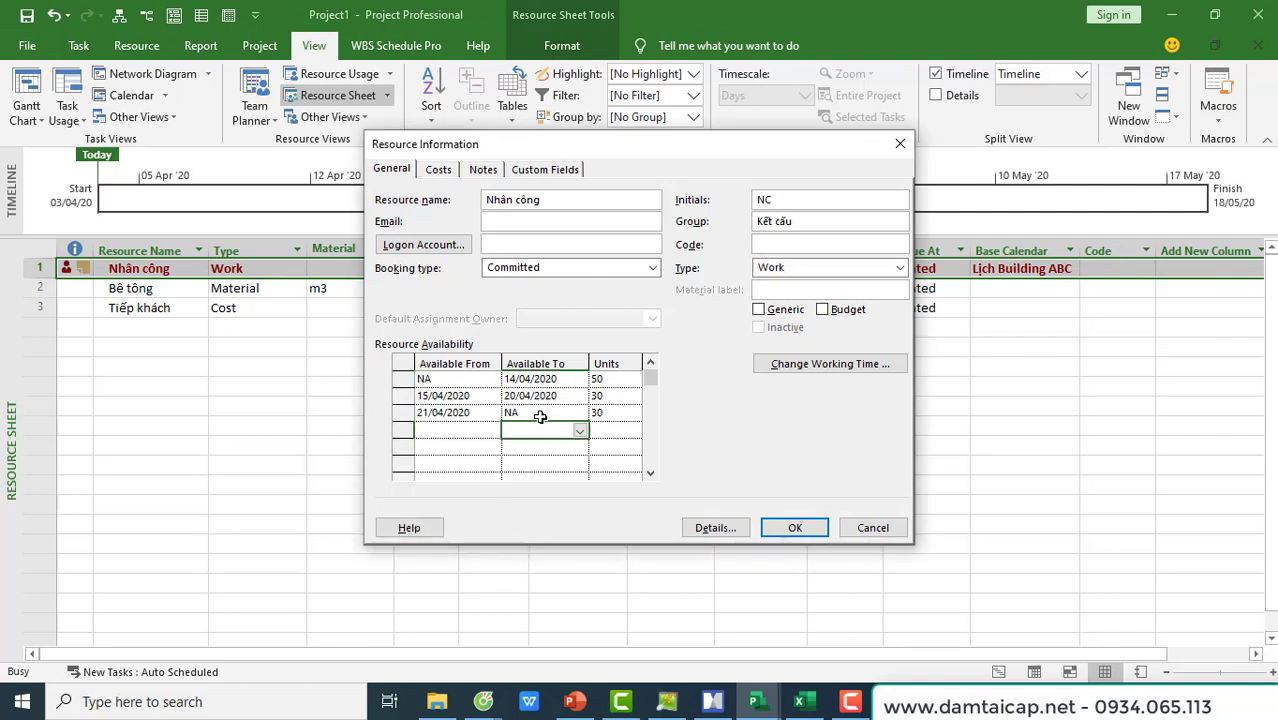
{"action": "left_click", "coordinate": [604, 413]}
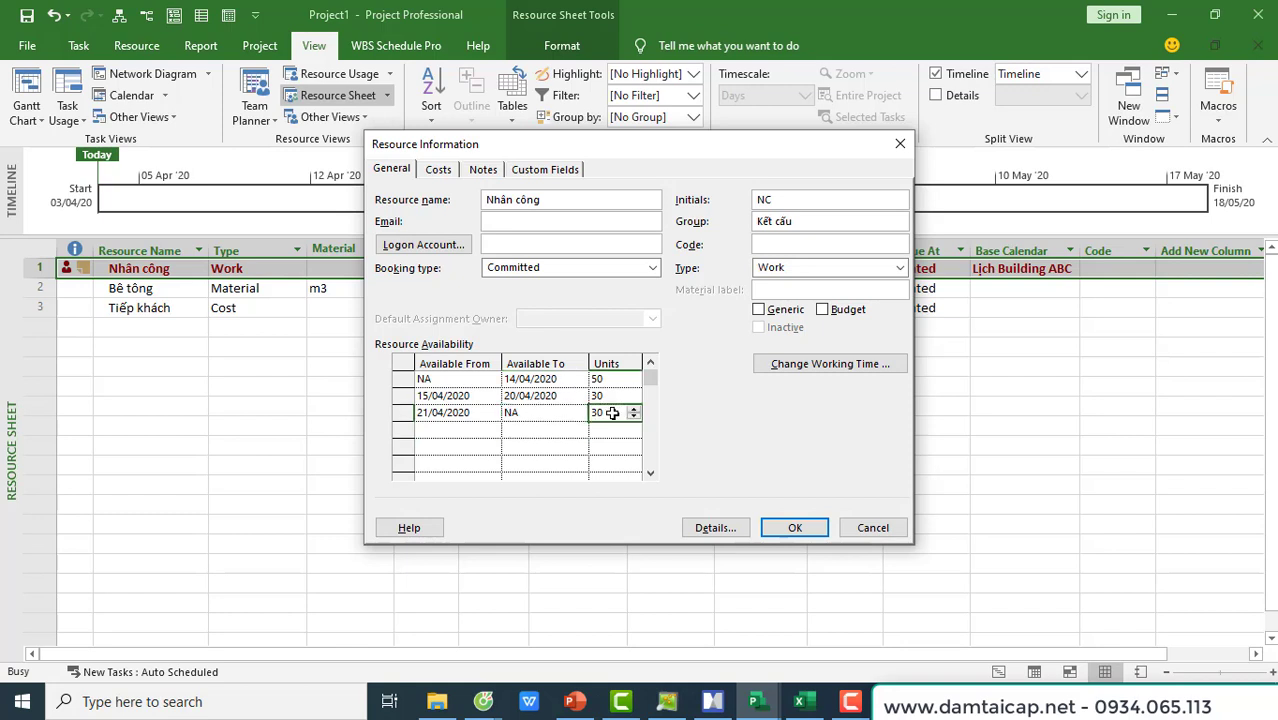
{"action": "type", "text": "50"}
{"action": "key", "text": "Return"}
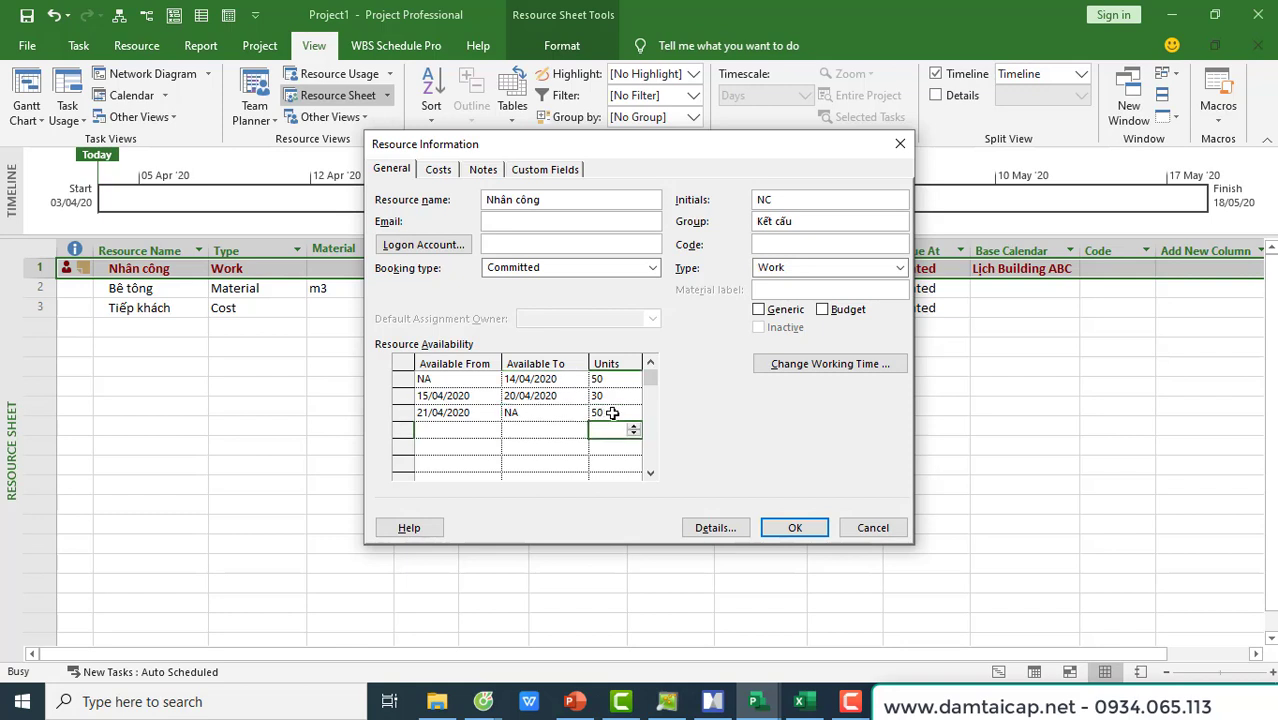
{"action": "left_click", "coordinate": [794, 528]}
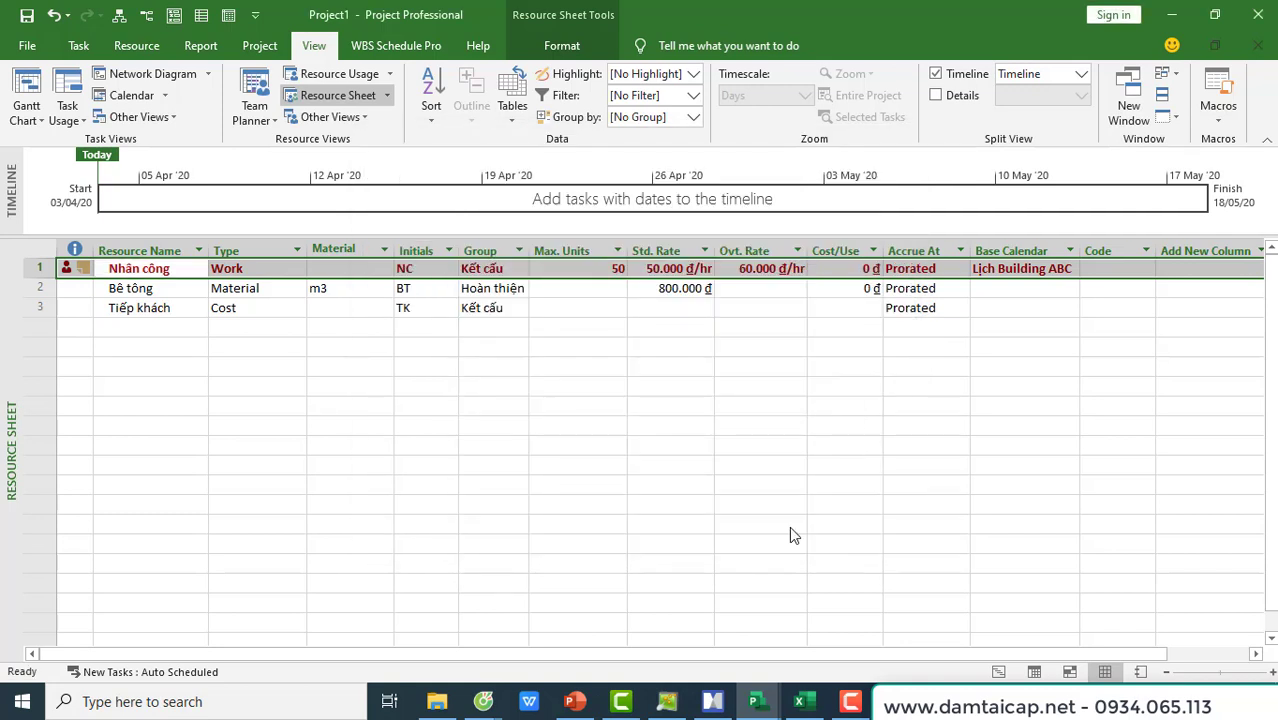
Step: Switch to the Gantt Chart view and narrow the task table to end after the Finish column
{"action": "right_click", "coordinate": [12, 425]}
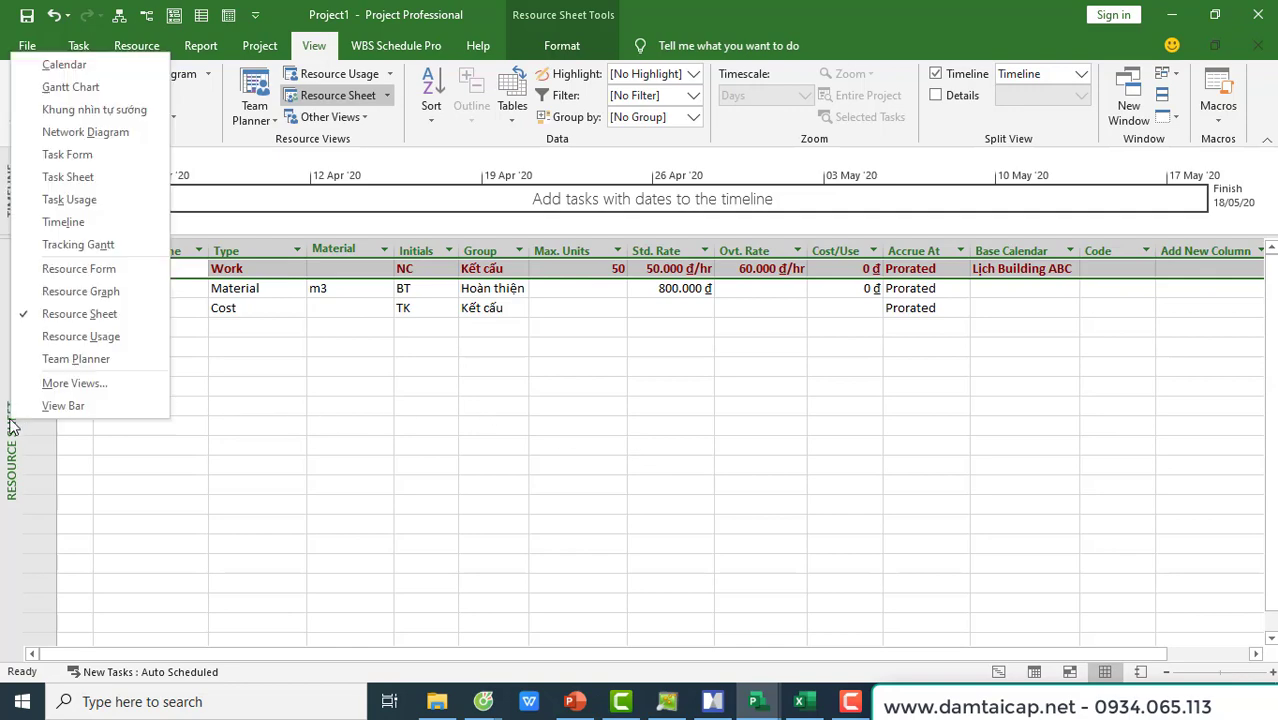
{"action": "left_click", "coordinate": [72, 92]}
{"action": "right_click", "coordinate": [838, 396]}
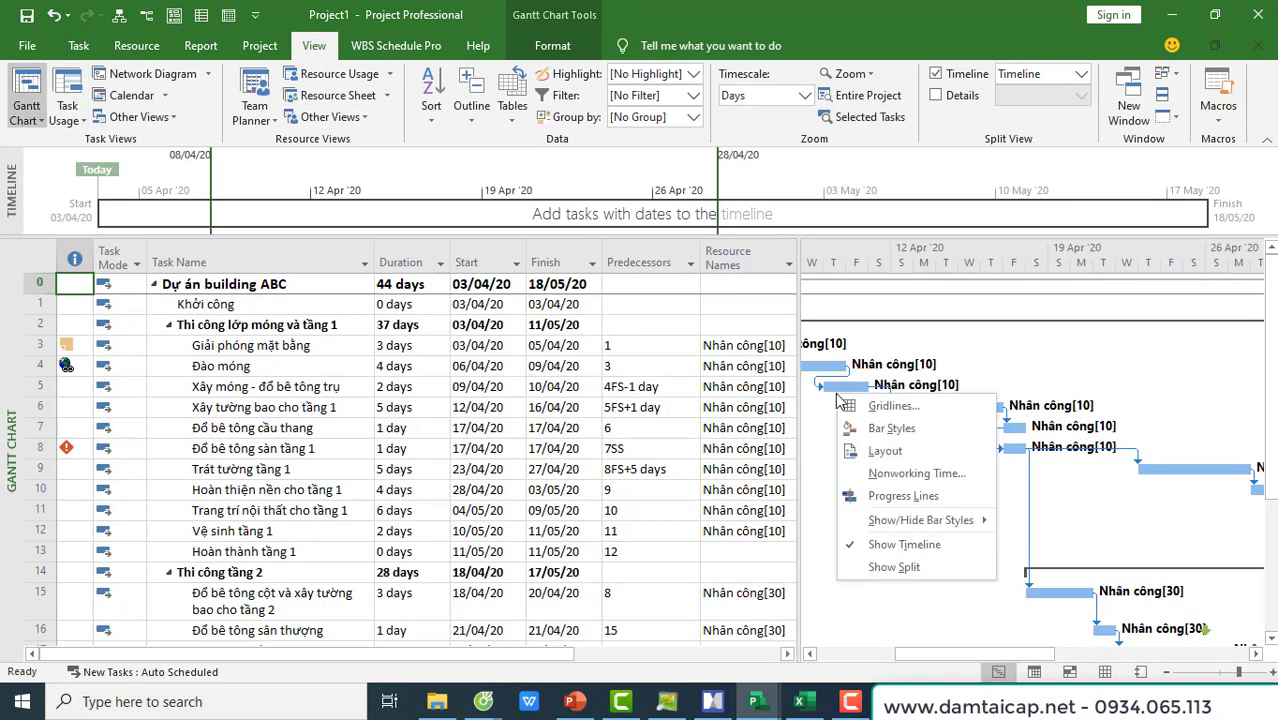
{"action": "left_click", "coordinate": [801, 340]}
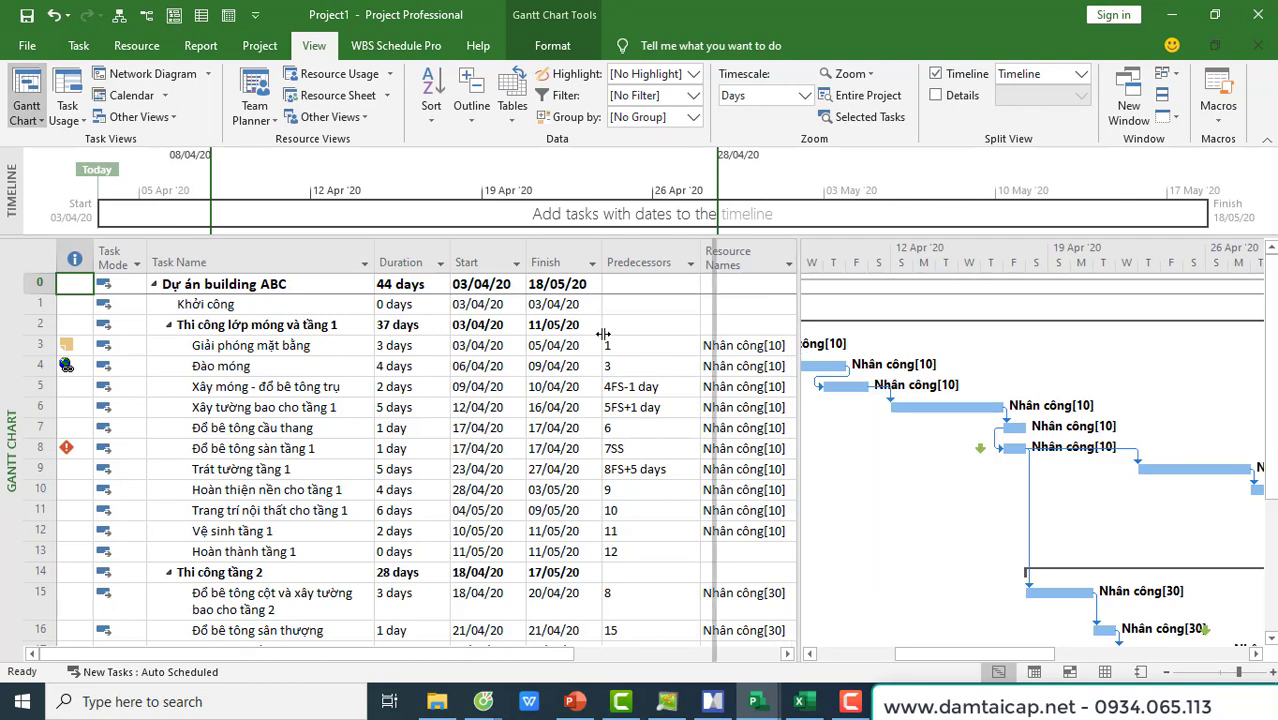
{"action": "mouse_move", "coordinate": [603, 333]}
{"action": "left_mouse_down"}
{"action": "mouse_move", "coordinate": [592, 333]}
{"action": "mouse_move", "coordinate": [605, 333]}
{"action": "left_mouse_up"}
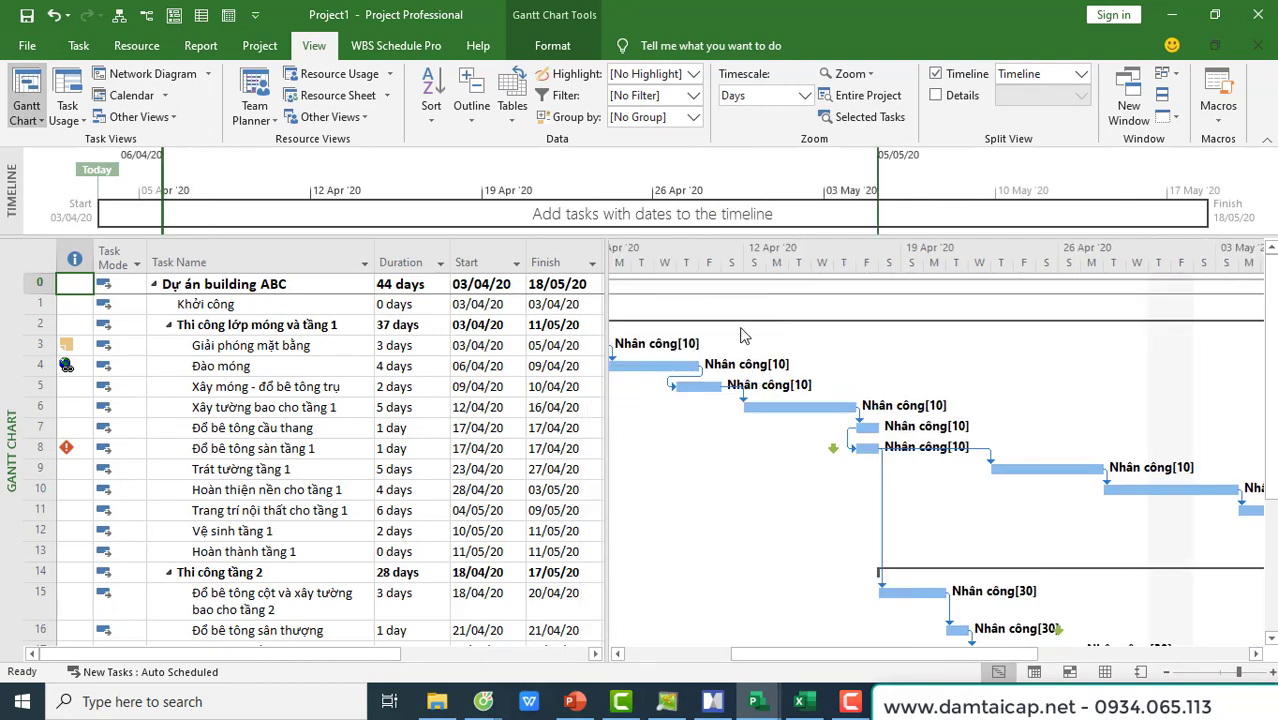
Step: Split the Gantt Chart view and show the Resource Graph in the lower pane
{"action": "right_click", "coordinate": [801, 332]}
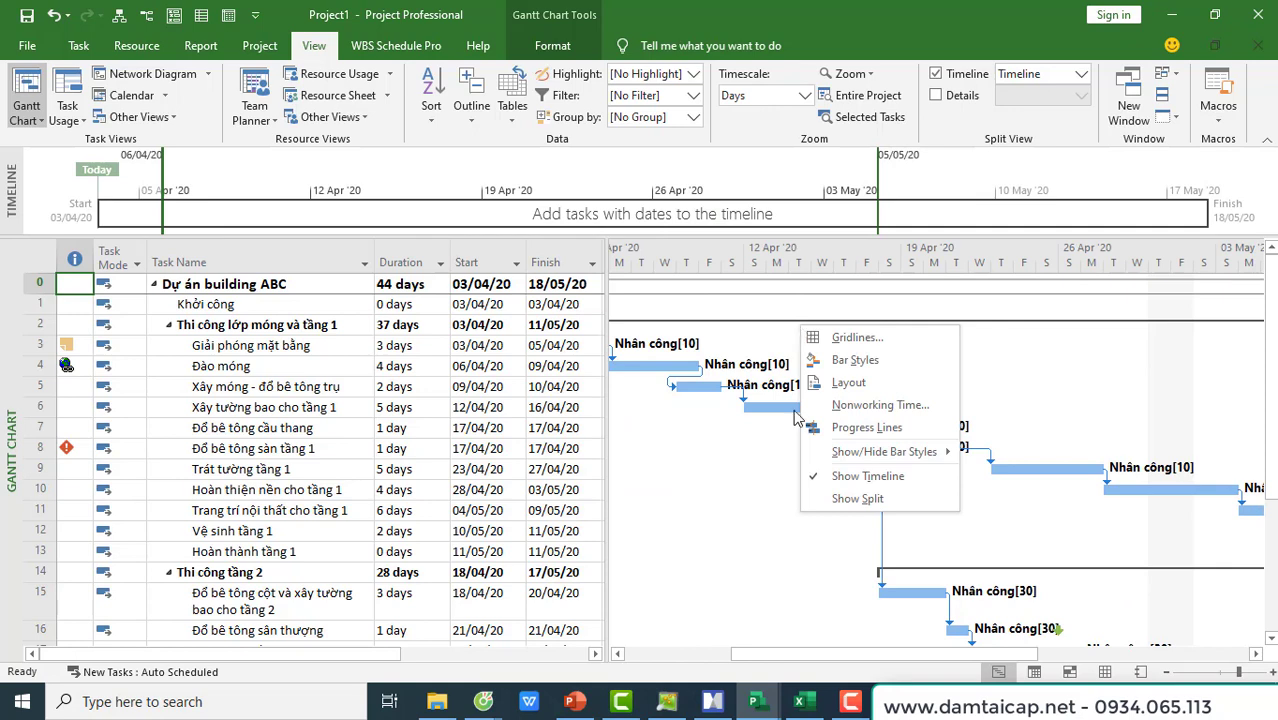
{"action": "left_click", "coordinate": [837, 502]}
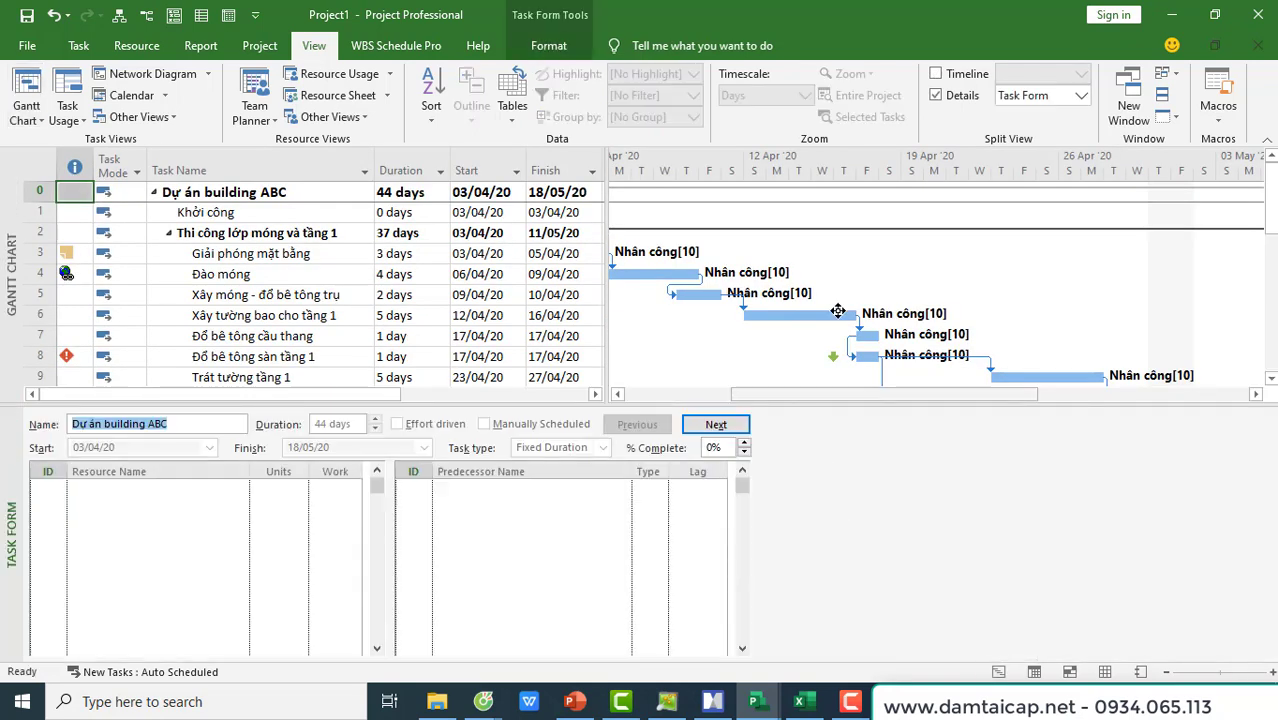
{"action": "right_click", "coordinate": [907, 272]}
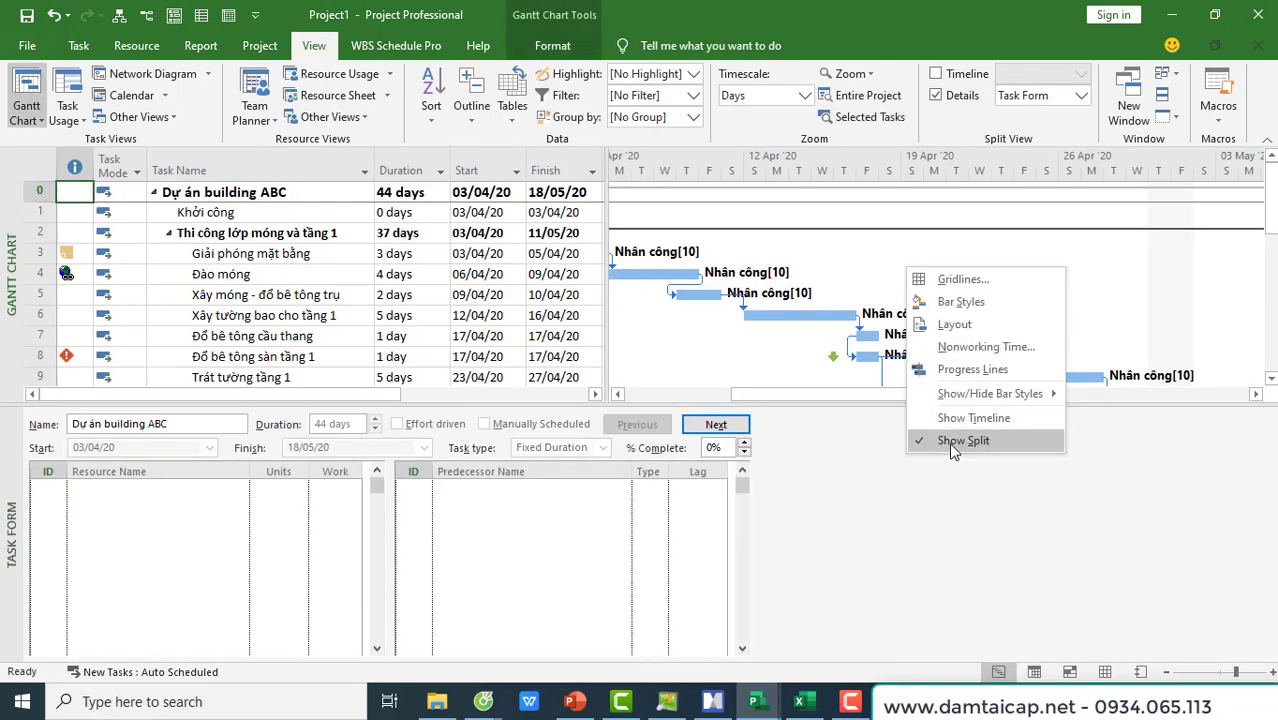
{"action": "left_click", "coordinate": [8, 540]}
{"action": "right_click", "coordinate": [8, 540]}
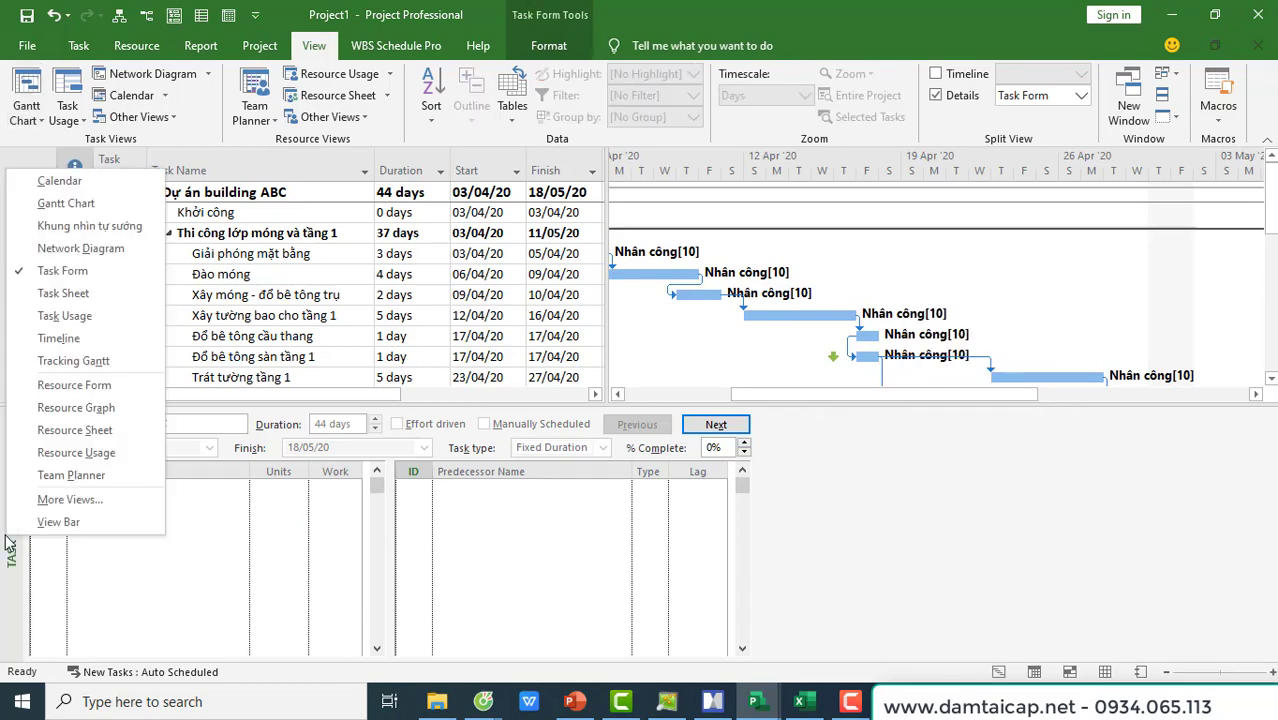
{"action": "left_click", "coordinate": [8, 592]}
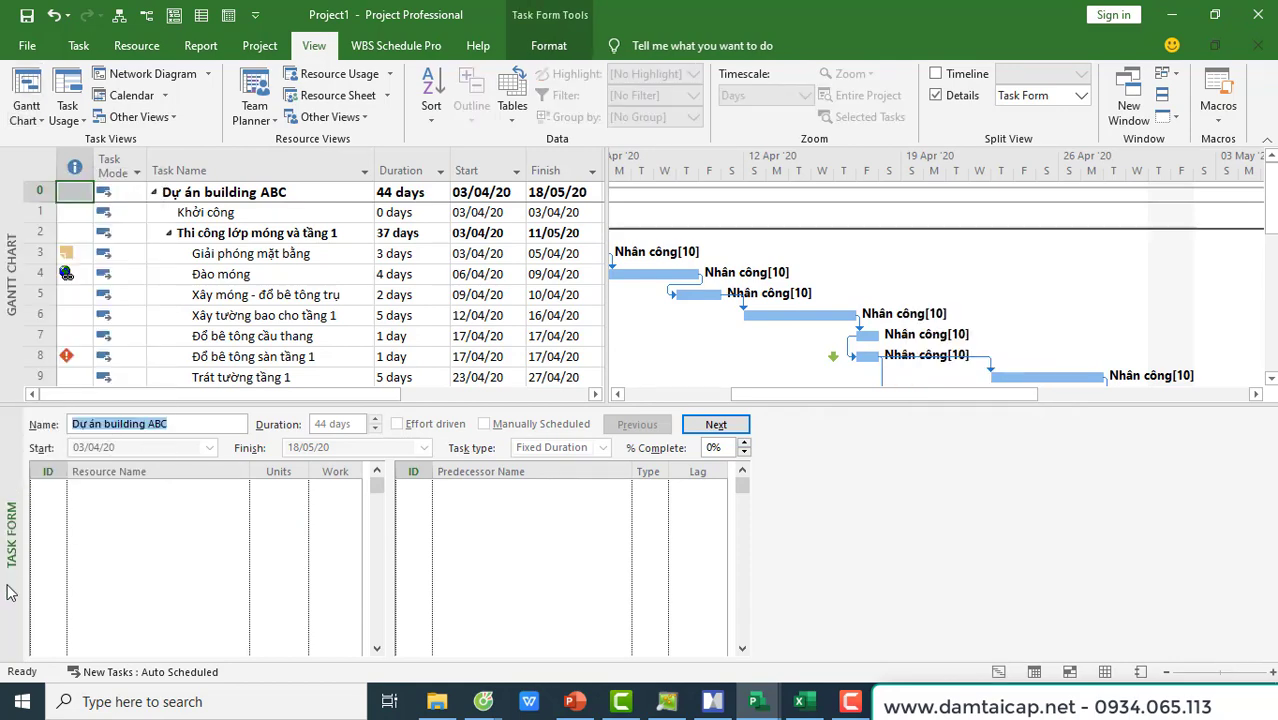
{"action": "right_click", "coordinate": [10, 542]}
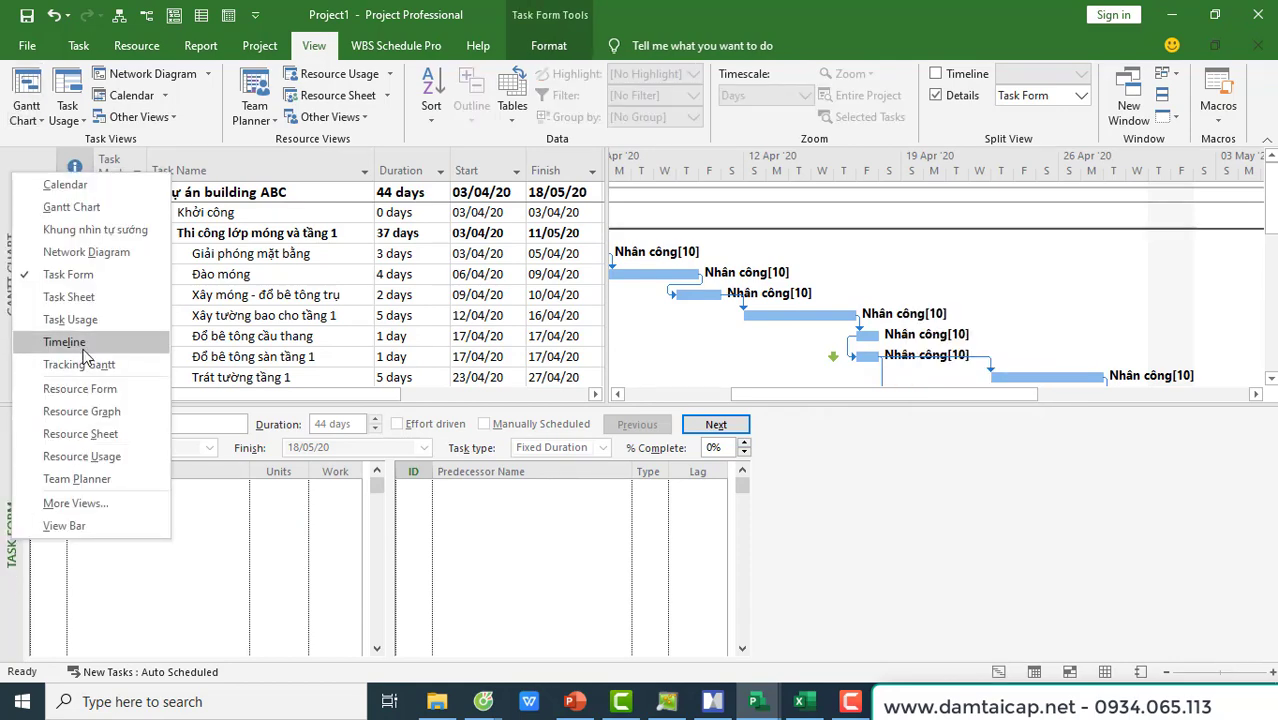
{"action": "left_click", "coordinate": [87, 412]}
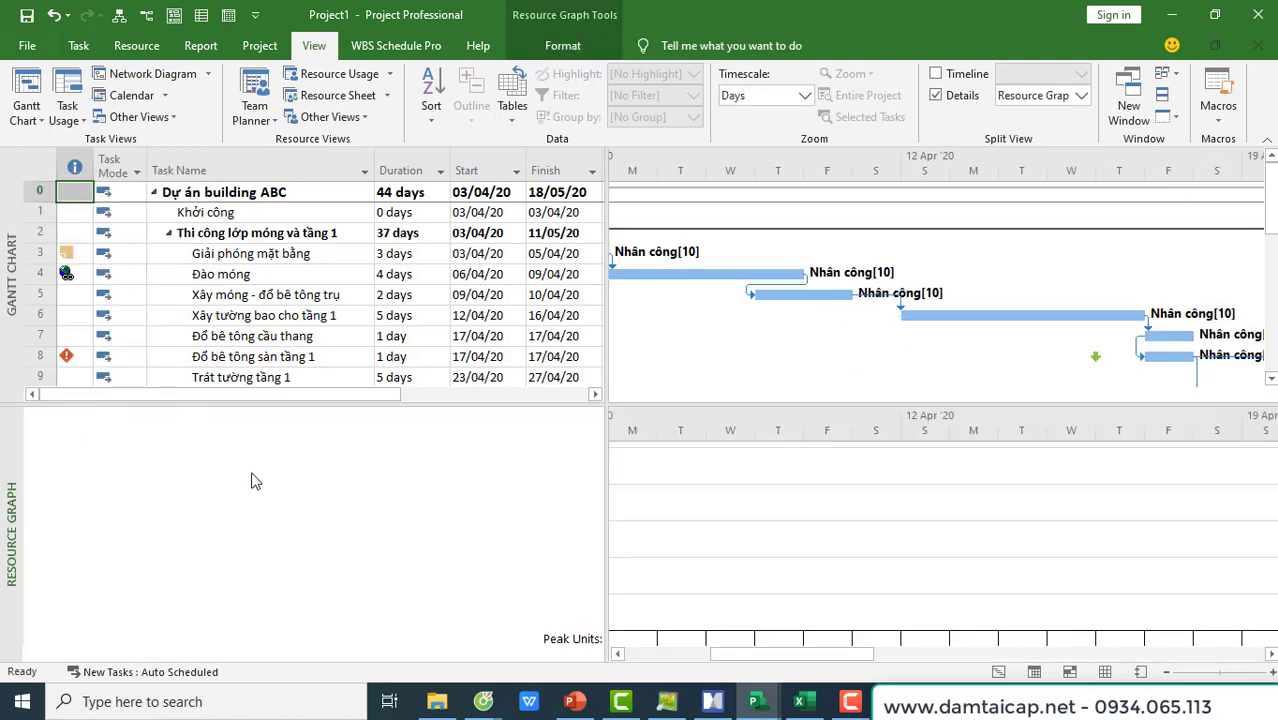
Step: Select all tasks, widen the chart area and examine Nhân công's stepped availability limit in the graph across April 2020
{"action": "left_click", "coordinate": [38, 165]}
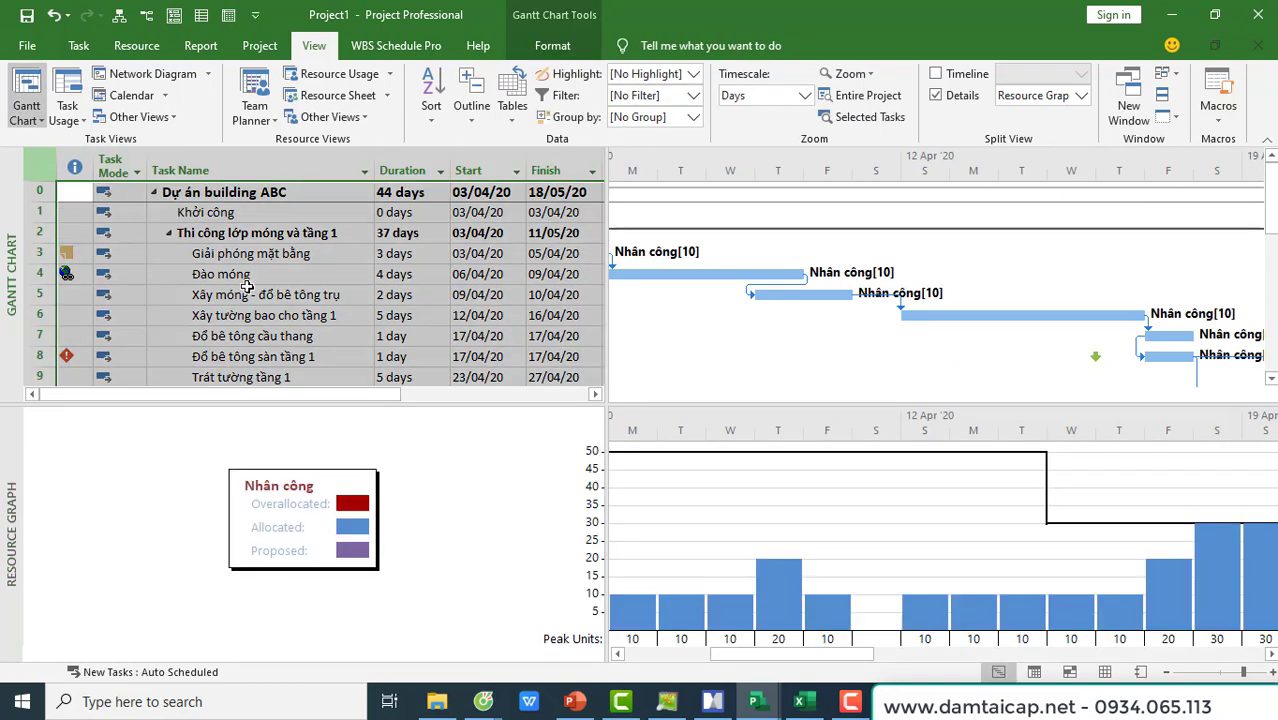
{"action": "left_click", "coordinate": [446, 496]}
{"action": "left_click_drag", "start_coordinate": [607, 346], "coordinate": [350, 346]}
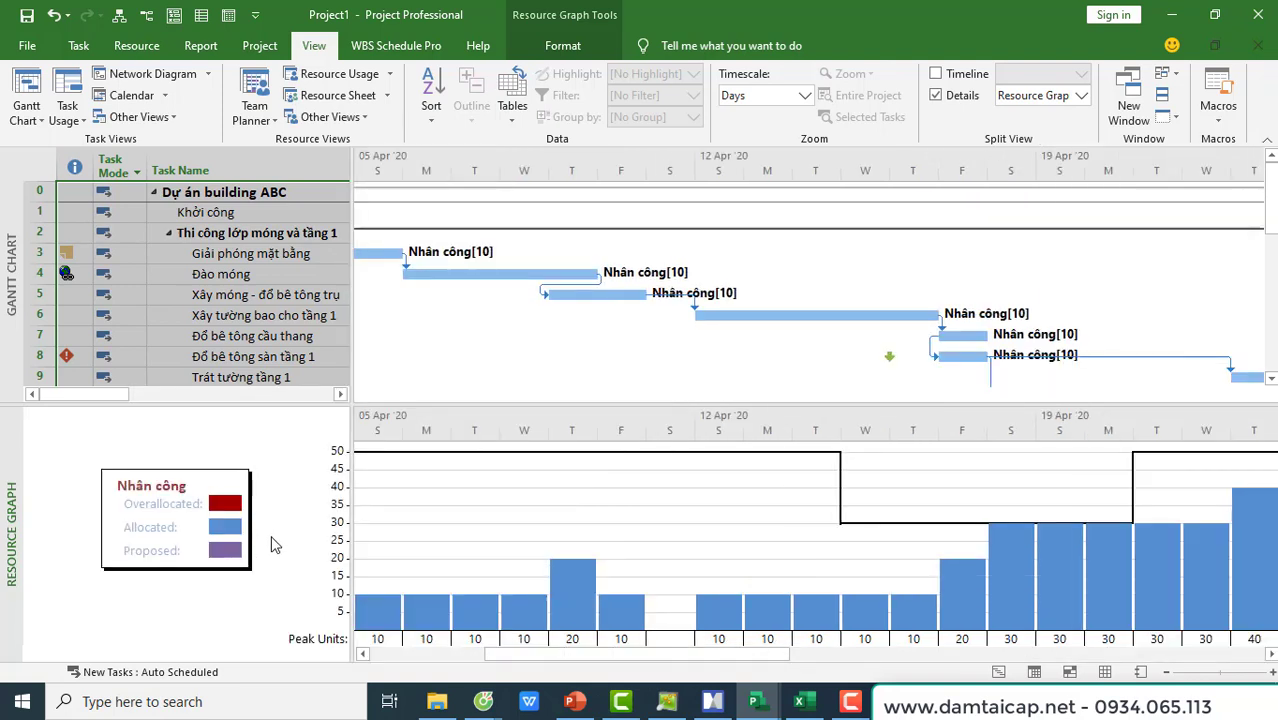
{"action": "left_click_drag", "start_coordinate": [557, 663], "coordinate": [619, 661]}
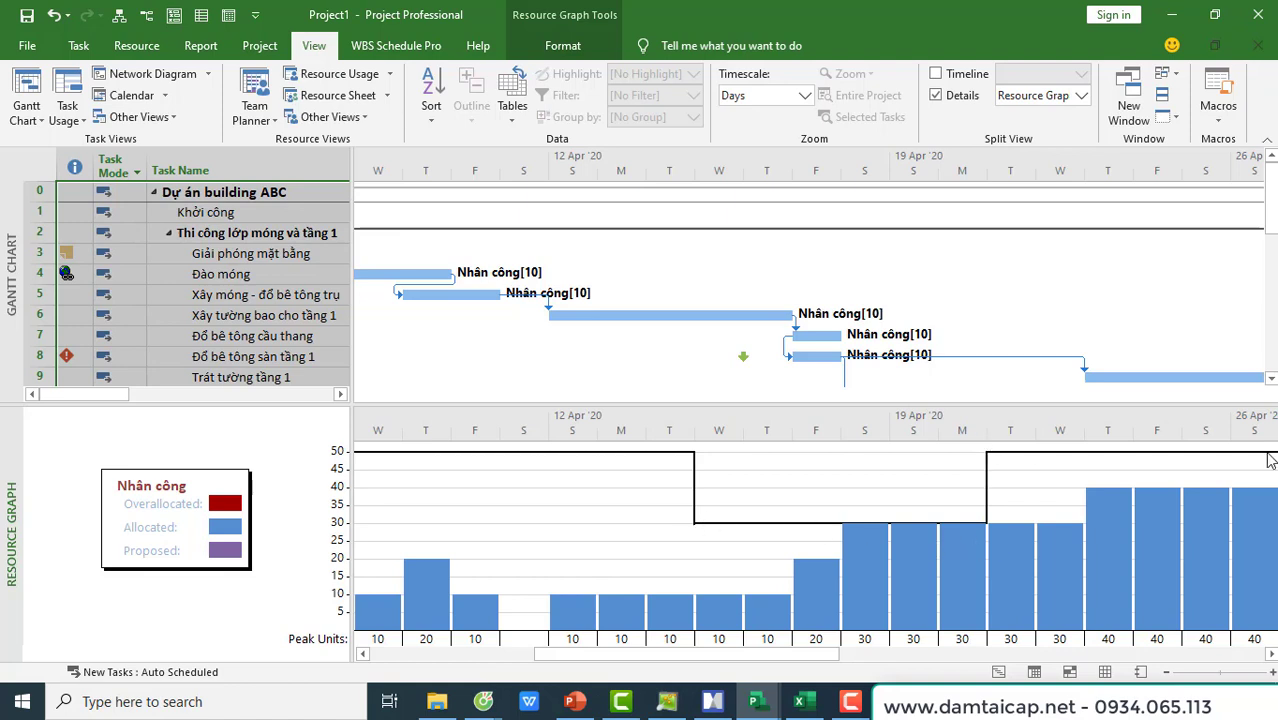
{"action": "left_click_drag", "start_coordinate": [807, 654], "coordinate": [648, 545]}
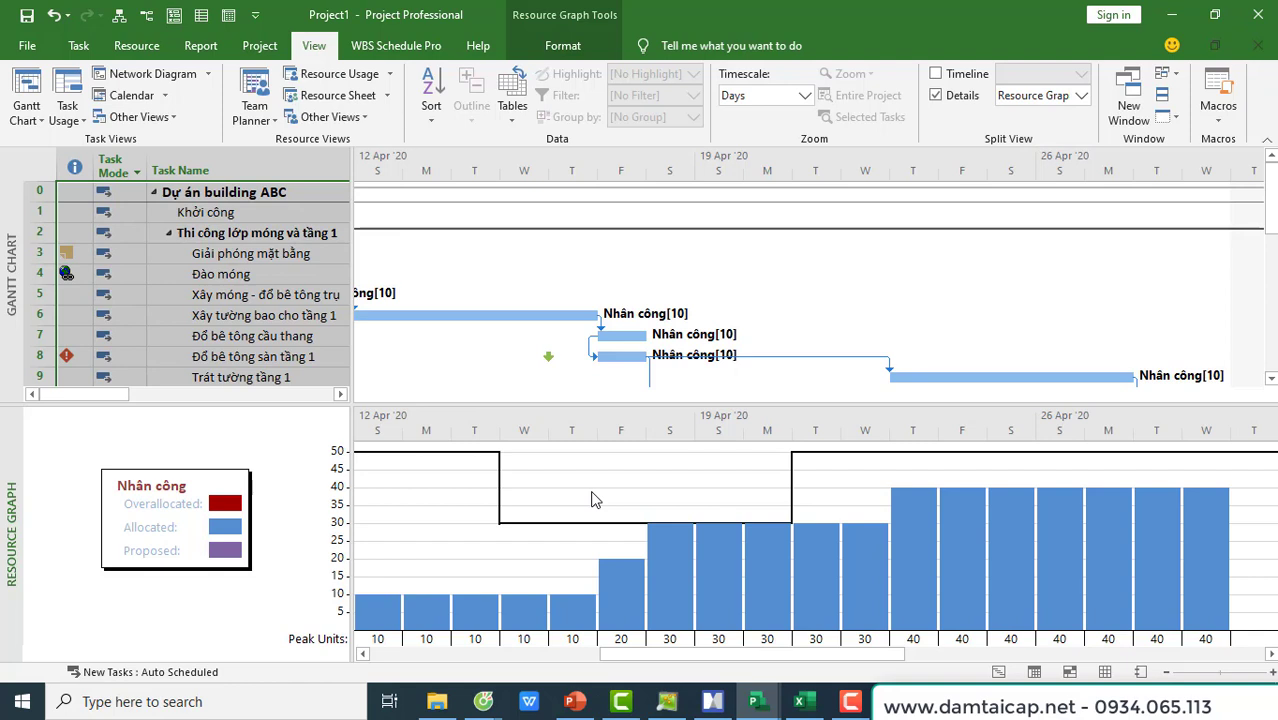
Step: Remove the split from the Gantt Chart and return to the Resource Sheet view
{"action": "right_click", "coordinate": [827, 334]}
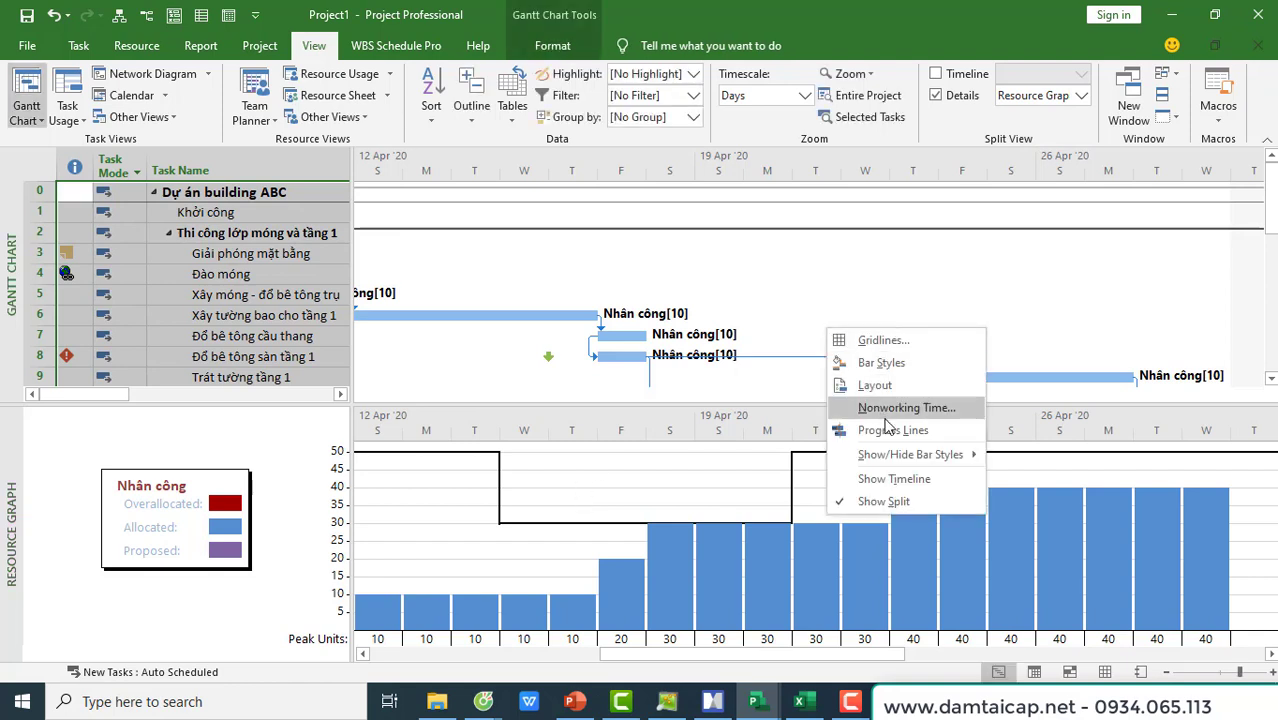
{"action": "left_click", "coordinate": [883, 501]}
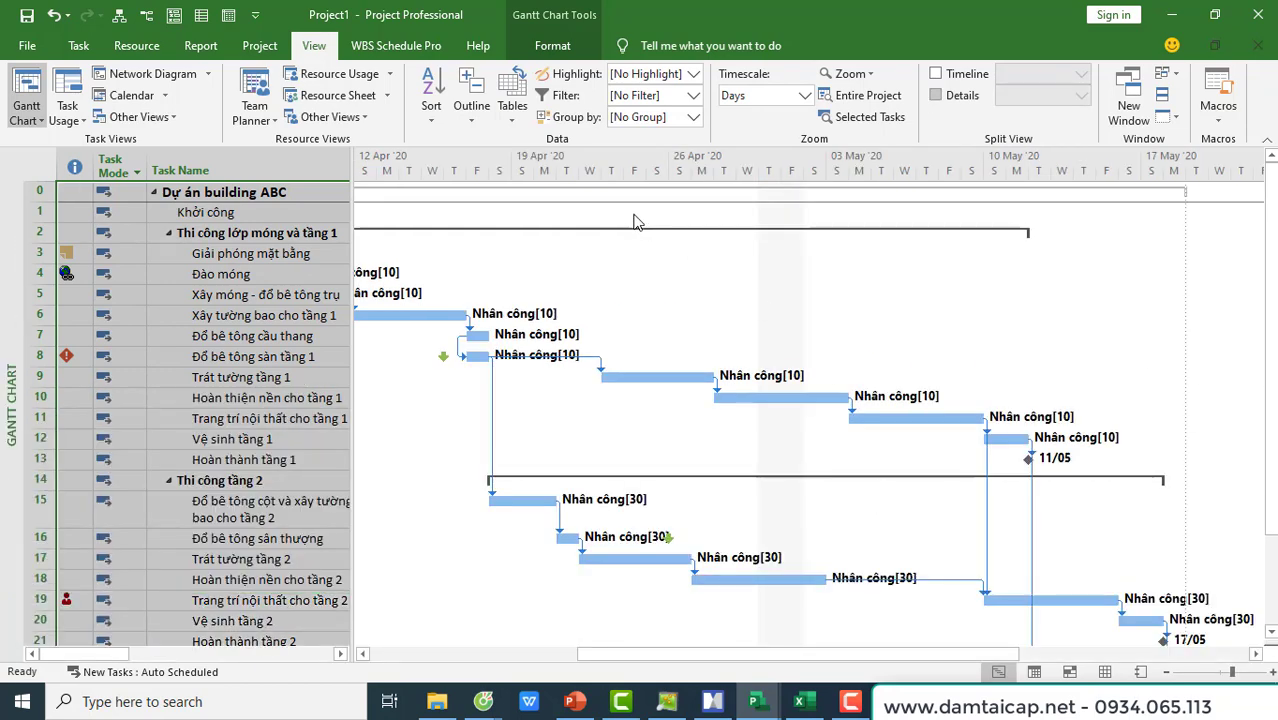
{"action": "right_click", "coordinate": [12, 408]}
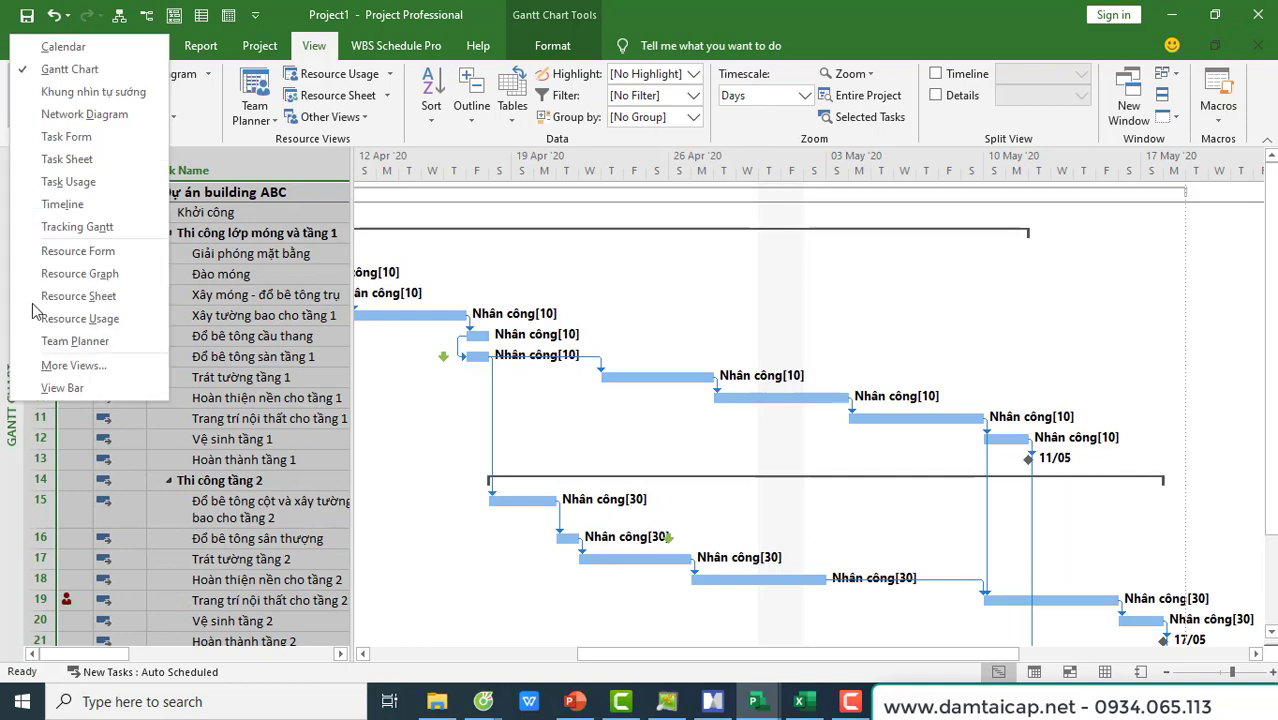
{"action": "left_click", "coordinate": [63, 274]}
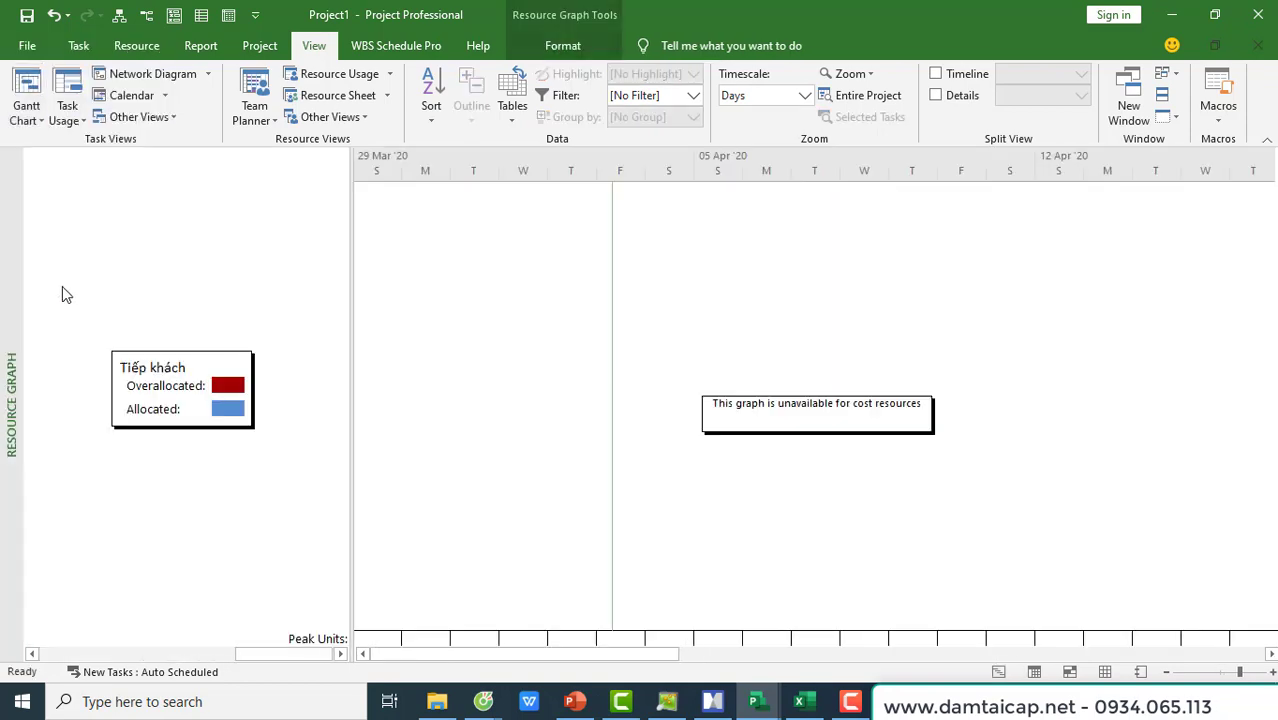
{"action": "right_click", "coordinate": [14, 373]}
{"action": "left_click", "coordinate": [57, 571]}
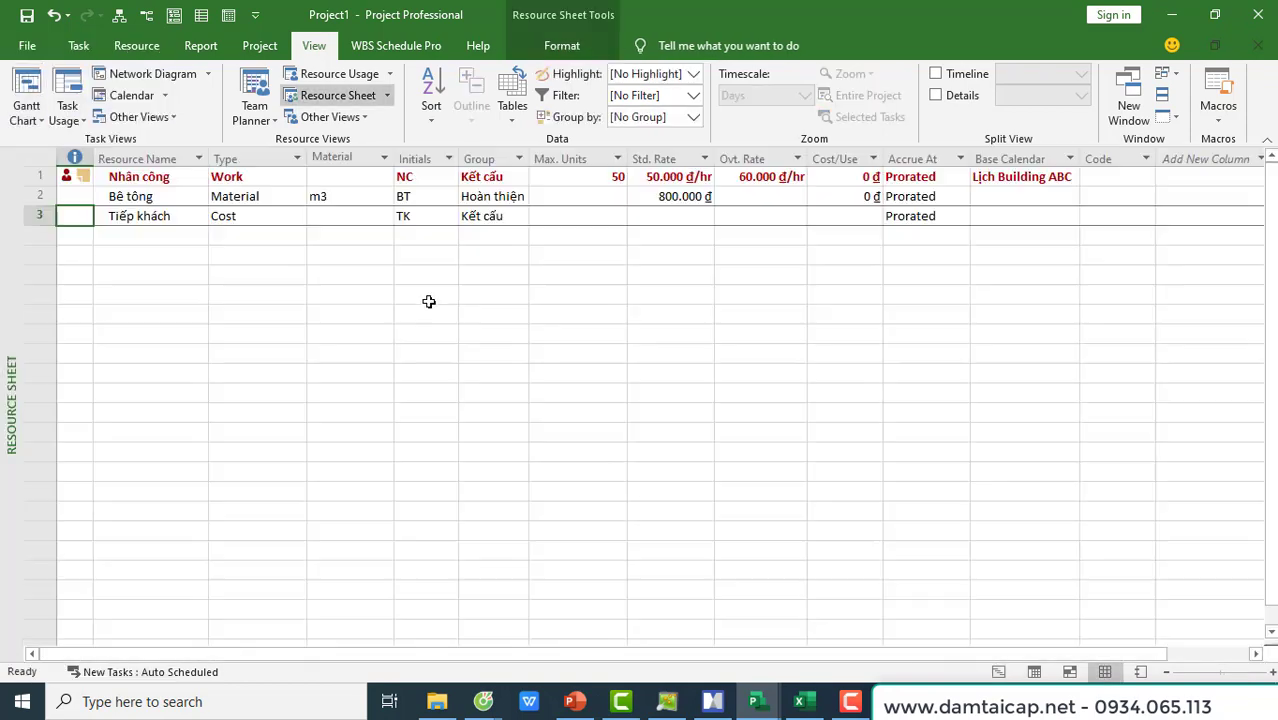
Step: Review Nhân công's maximum units and the dates and units of its three availability periods, then close the resource information without changes
{"action": "left_click", "coordinate": [472, 178]}
{"action": "double_click", "coordinate": [572, 176]}
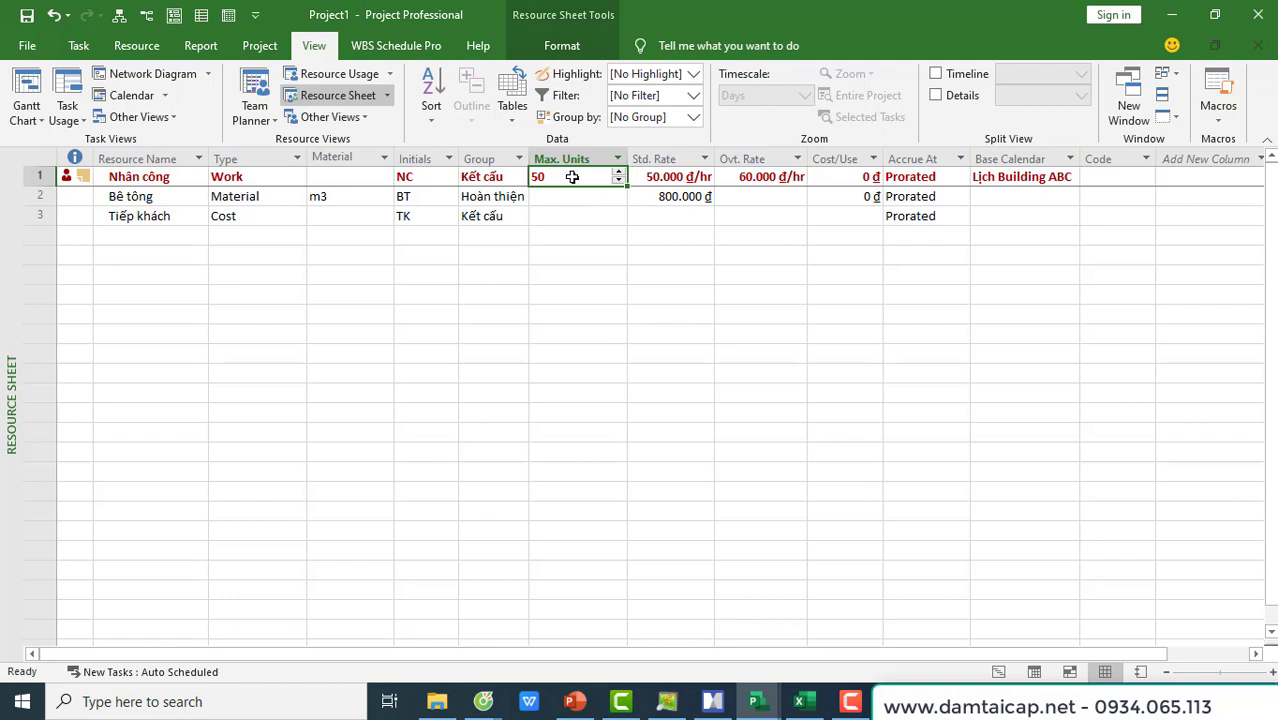
{"action": "left_click", "coordinate": [165, 178]}
{"action": "double_click", "coordinate": [165, 178]}
{"action": "left_click", "coordinate": [456, 364]}
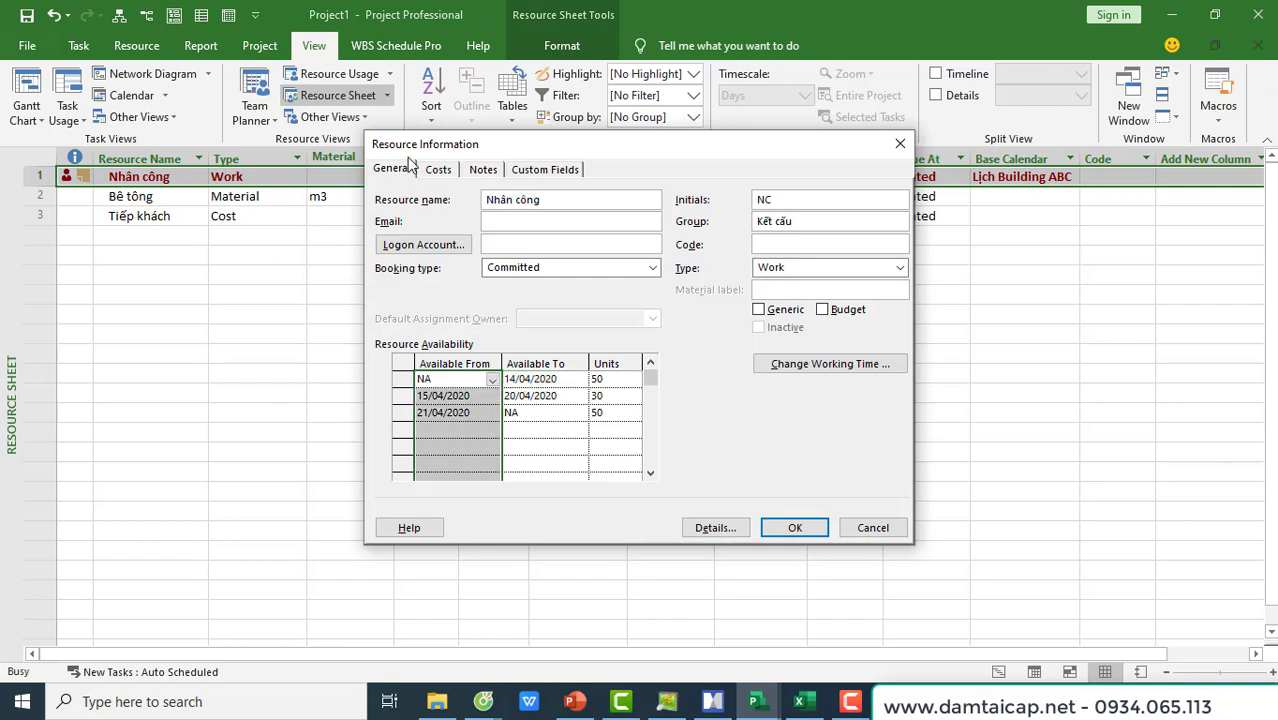
{"action": "left_click", "coordinate": [493, 377]}
{"action": "left_click", "coordinate": [536, 378]}
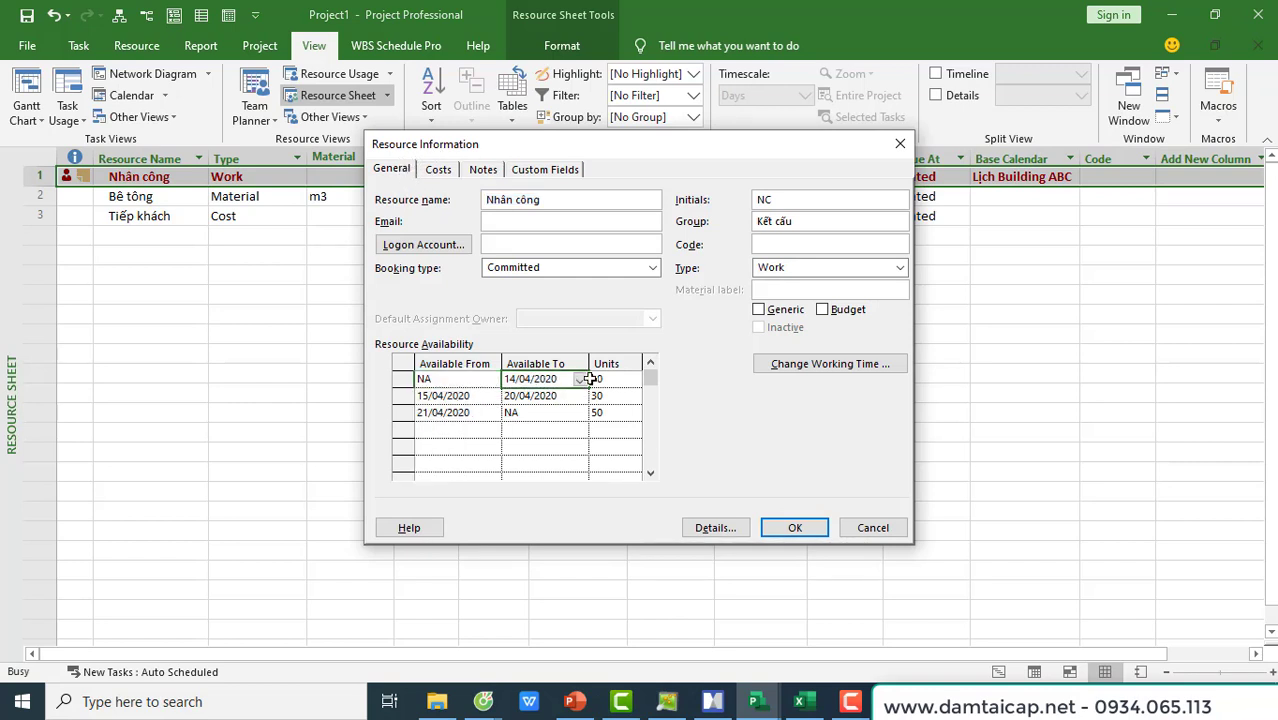
{"action": "left_click", "coordinate": [595, 378]}
{"action": "left_click", "coordinate": [465, 396]}
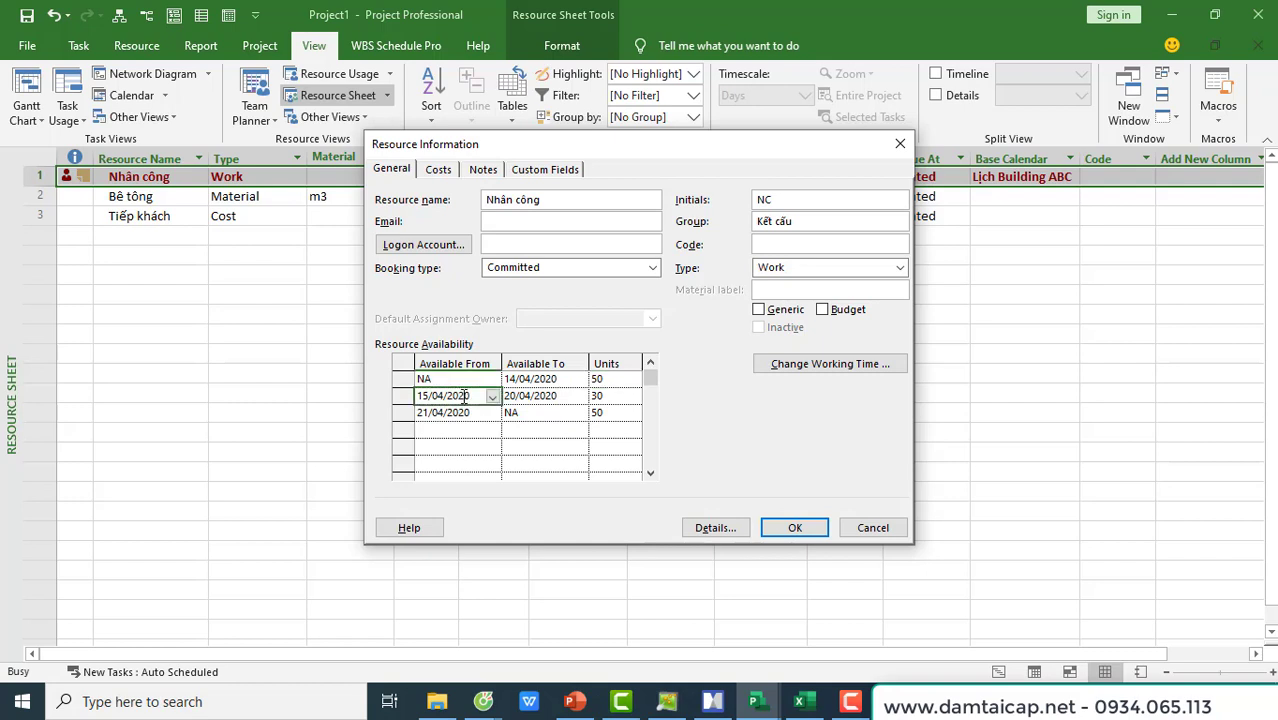
{"action": "left_click", "coordinate": [552, 396]}
{"action": "left_click", "coordinate": [608, 396]}
{"action": "left_click", "coordinate": [446, 413]}
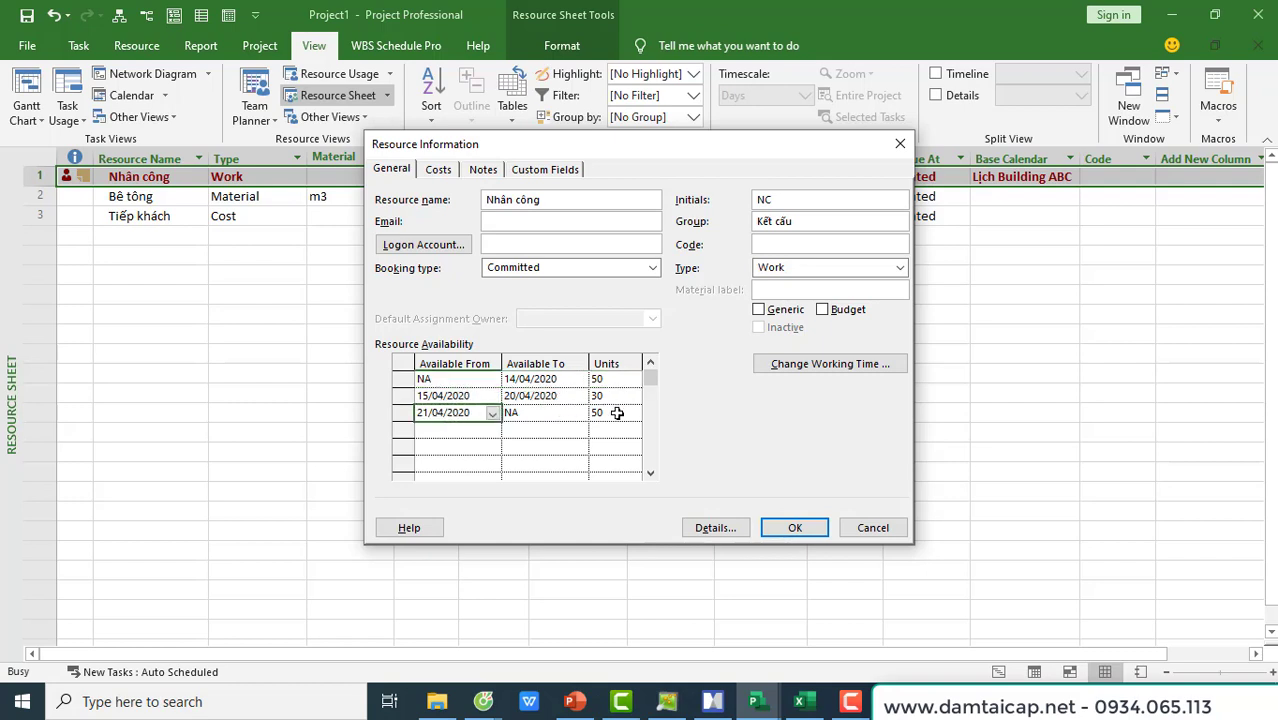
{"action": "left_click", "coordinate": [612, 412]}
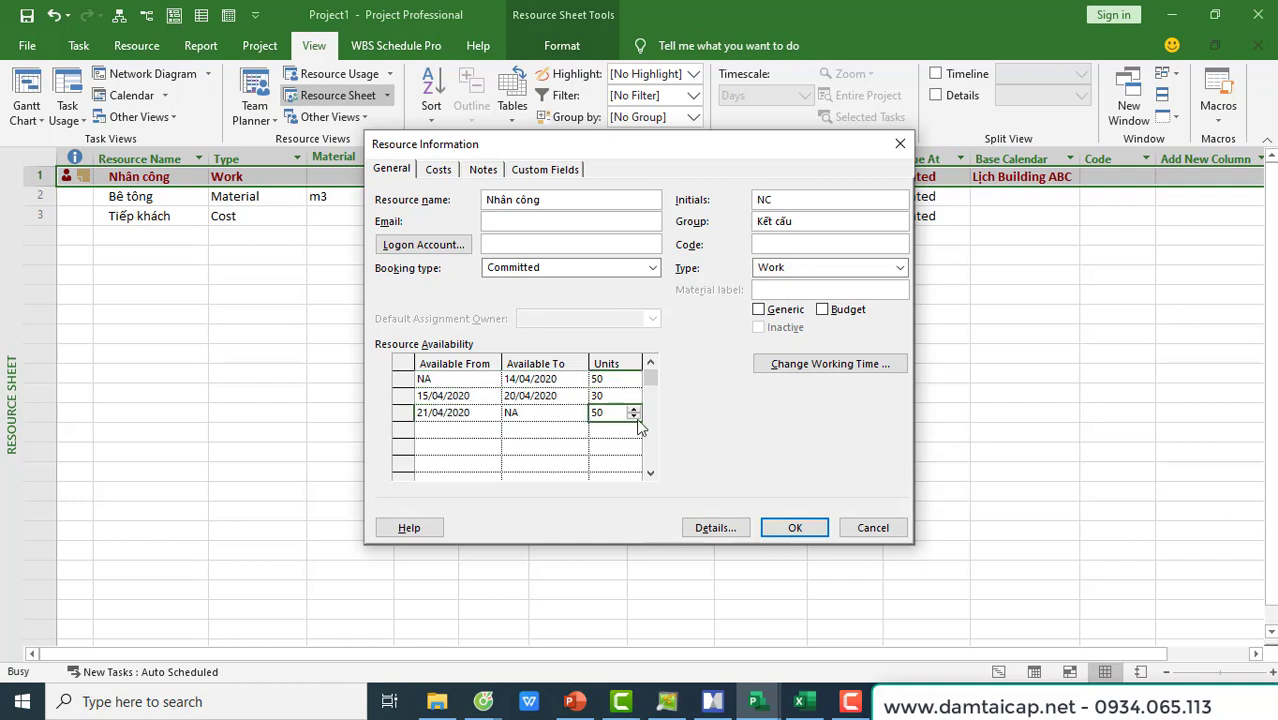
{"action": "left_click", "coordinate": [868, 527]}
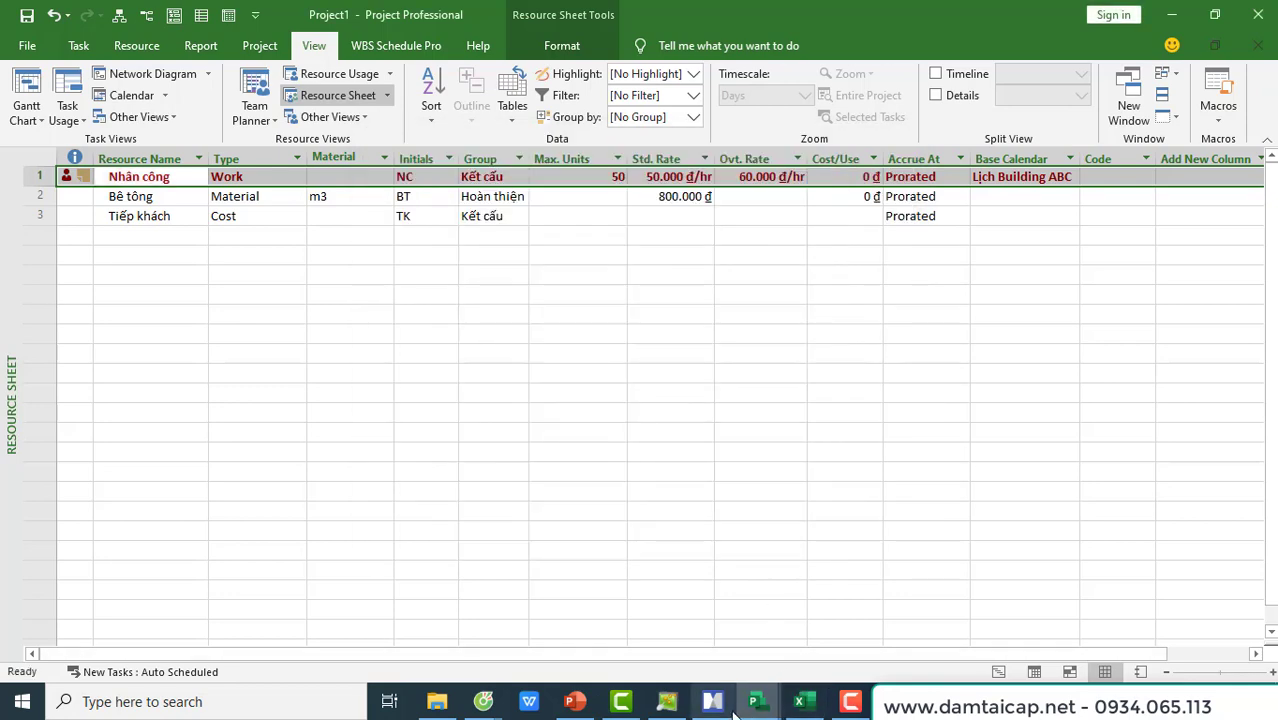
Step: Switch to the Prospaceboard whiteboard and add a new blank page after the max units sketch
{"action": "left_click", "coordinate": [667, 701]}
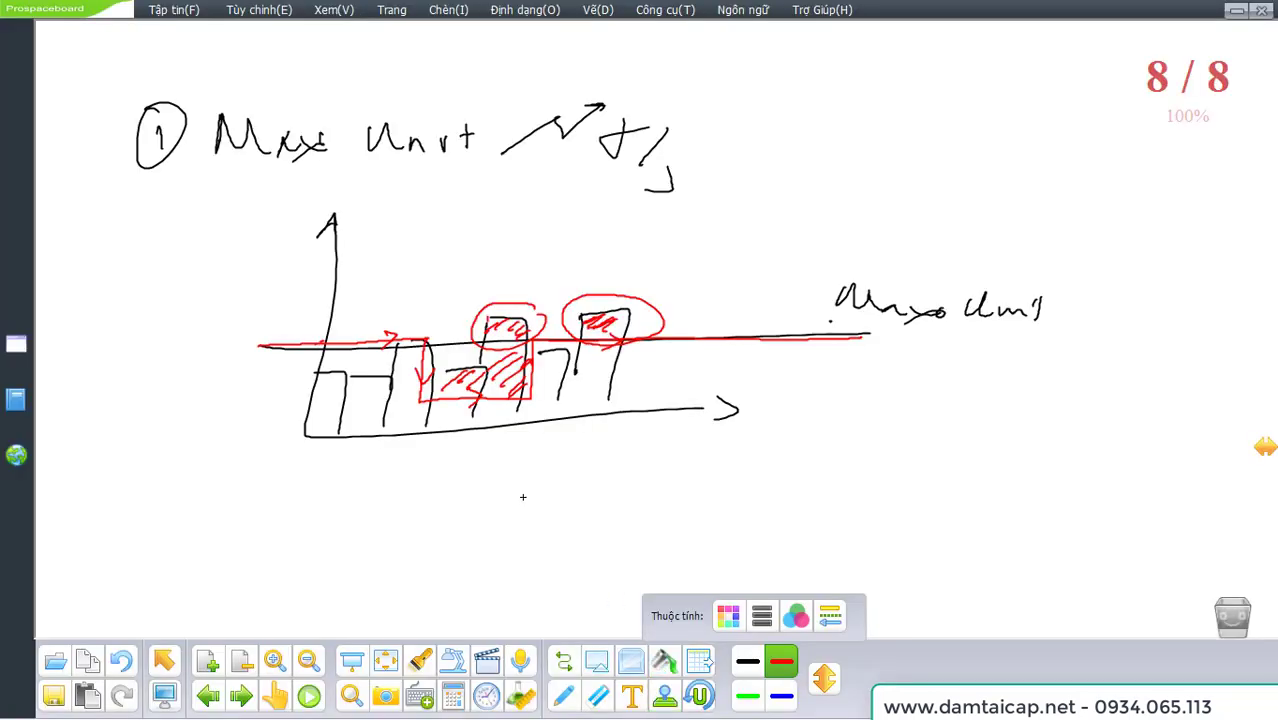
{"action": "left_click", "coordinate": [208, 662]}
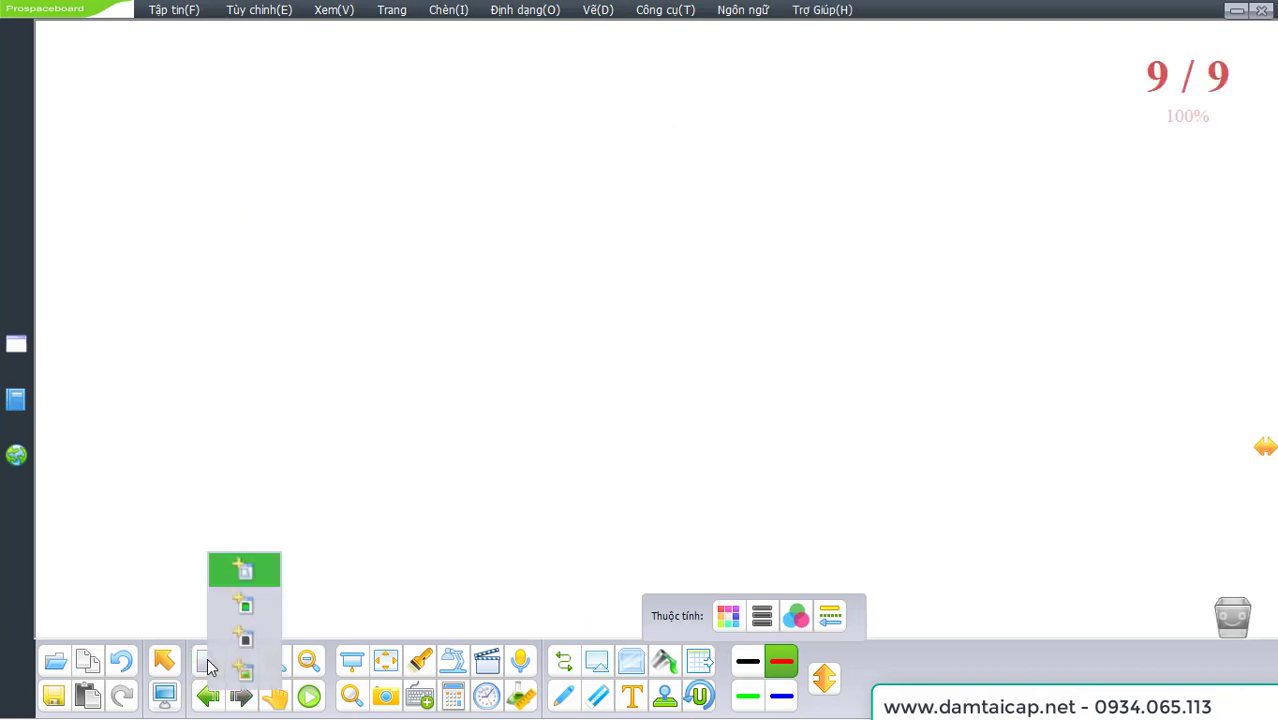
Step: Handwrite a circled item 2 heading "ĐG TN ↗ T/gian" in red near the page's upper edge and underline it
{"action": "mouse_move", "coordinate": [146, 136]}
{"action": "left_mouse_down"}
{"action": "mouse_move", "coordinate": [140, 154]}
{"action": "mouse_move", "coordinate": [151, 115]}
{"action": "left_mouse_up"}
{"action": "left_click_drag", "start_coordinate": [225, 137], "coordinate": [276, 162]}
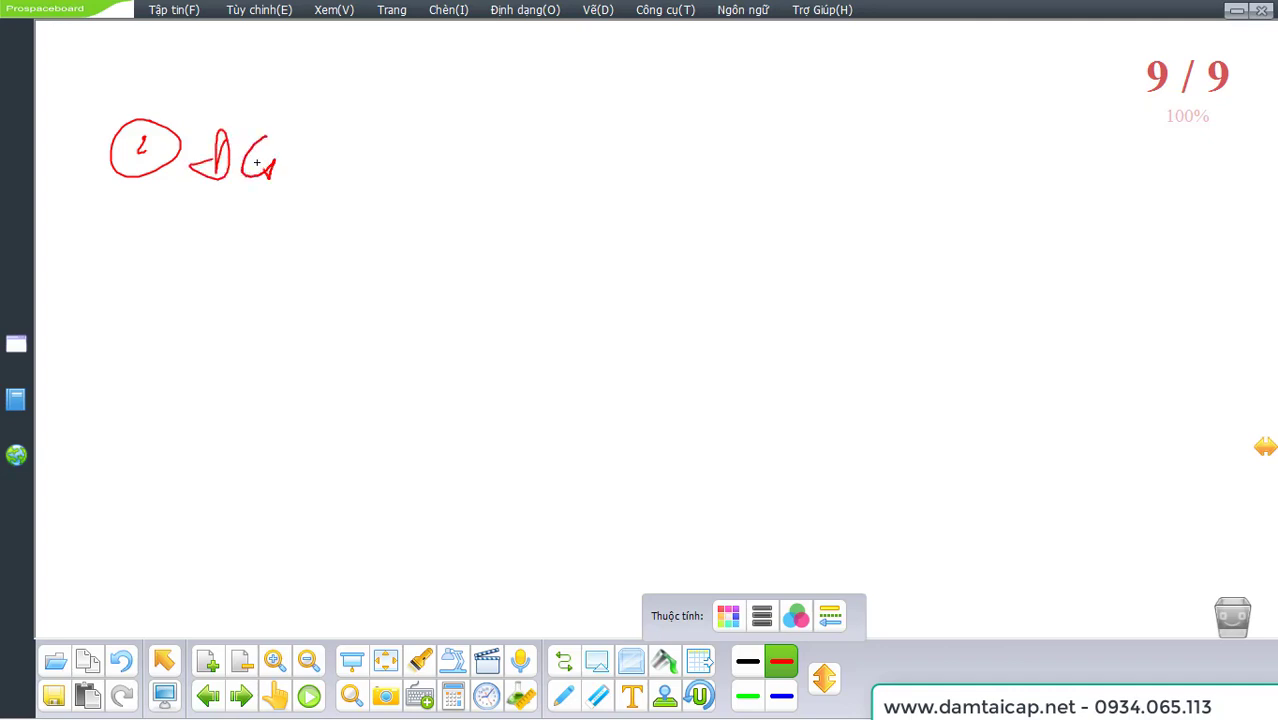
{"action": "mouse_move", "coordinate": [344, 136]}
{"action": "left_mouse_down"}
{"action": "mouse_move", "coordinate": [320, 135]}
{"action": "mouse_move", "coordinate": [488, 136]}
{"action": "mouse_move", "coordinate": [520, 120]}
{"action": "mouse_move", "coordinate": [558, 155]}
{"action": "mouse_move", "coordinate": [614, 120]}
{"action": "left_mouse_up"}
{"action": "mouse_move", "coordinate": [612, 126]}
{"action": "left_mouse_down"}
{"action": "mouse_move", "coordinate": [604, 178]}
{"action": "mouse_move", "coordinate": [632, 152]}
{"action": "mouse_move", "coordinate": [670, 158]}
{"action": "left_mouse_up"}
{"action": "left_click_drag", "start_coordinate": [216, 188], "coordinate": [635, 197]}
{"action": "left_click_drag", "start_coordinate": [674, 150], "coordinate": [688, 156]}
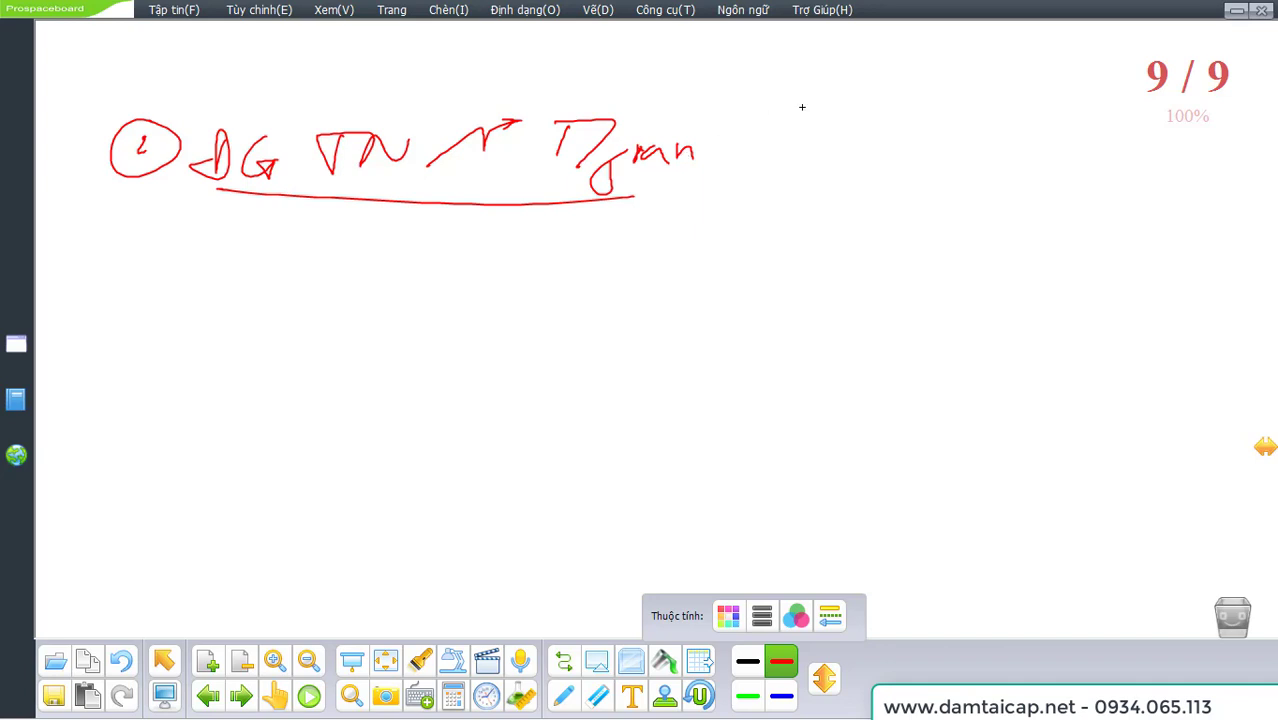
Step: Switch back to Microsoft Project and open the default cost rate table A of the resource Nhân công
{"action": "left_click", "coordinate": [1237, 10]}
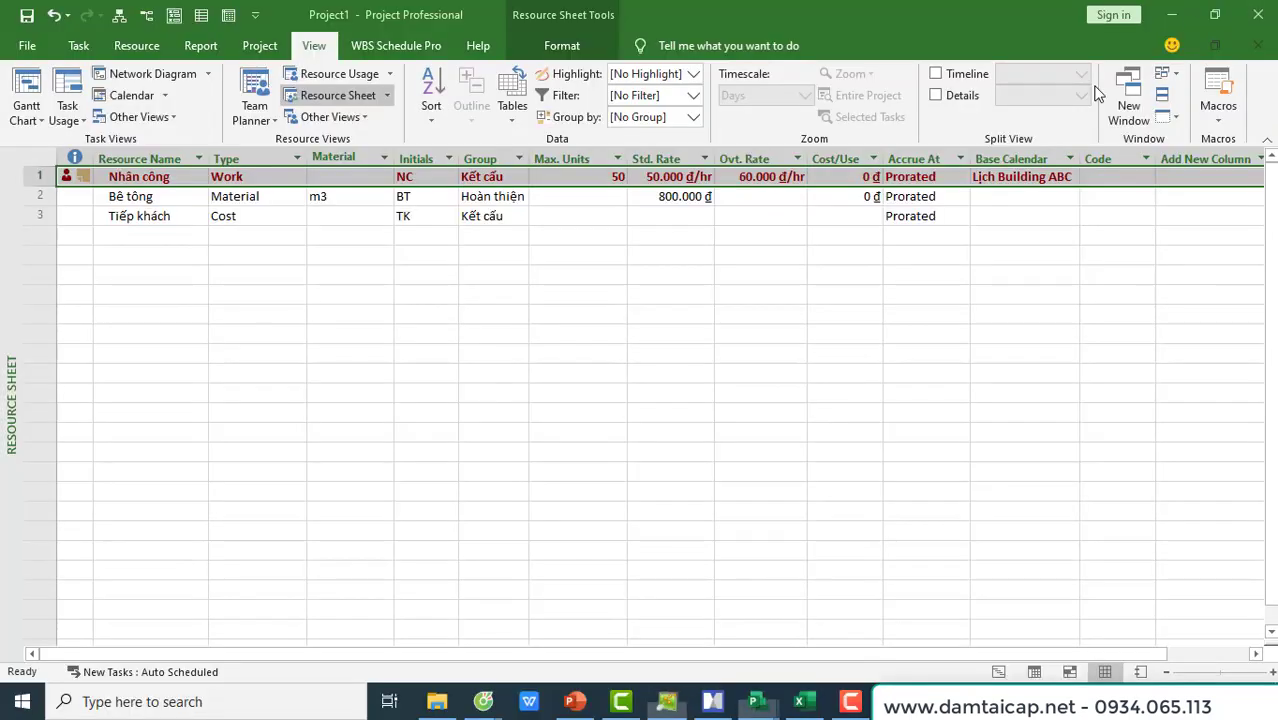
{"action": "left_click", "coordinate": [190, 215]}
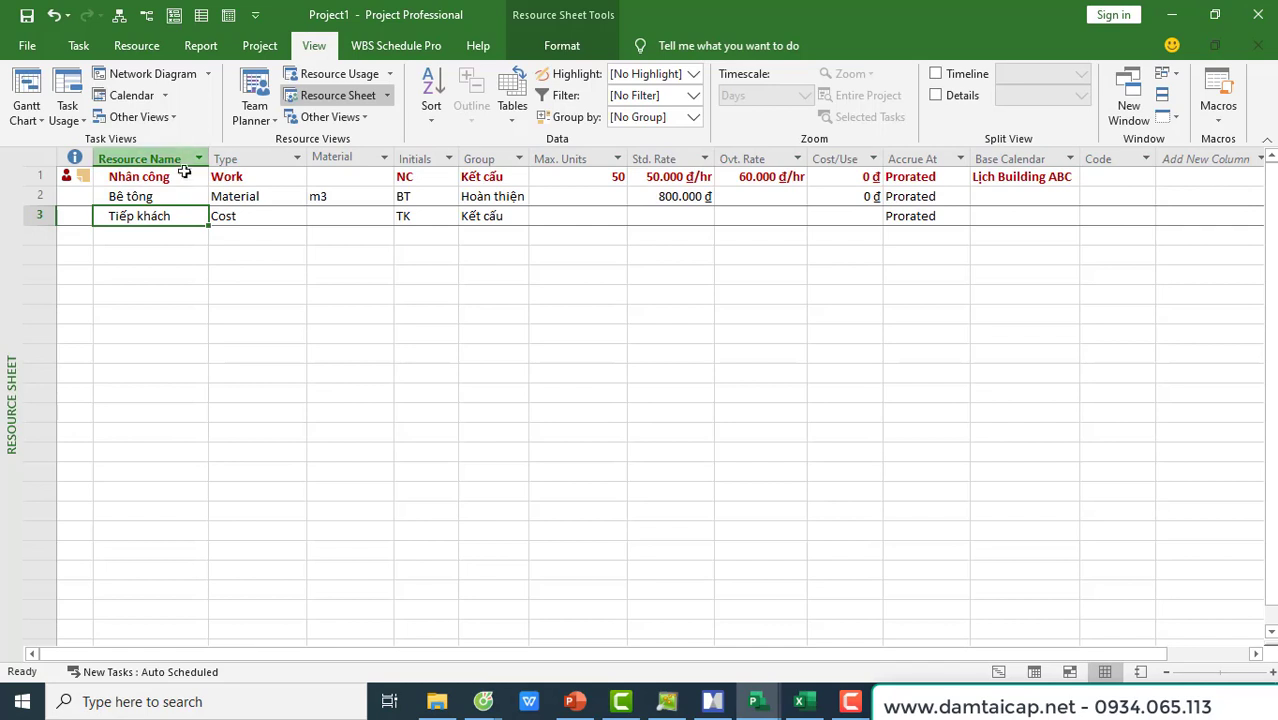
{"action": "left_click", "coordinate": [184, 177]}
{"action": "double_click", "coordinate": [184, 177]}
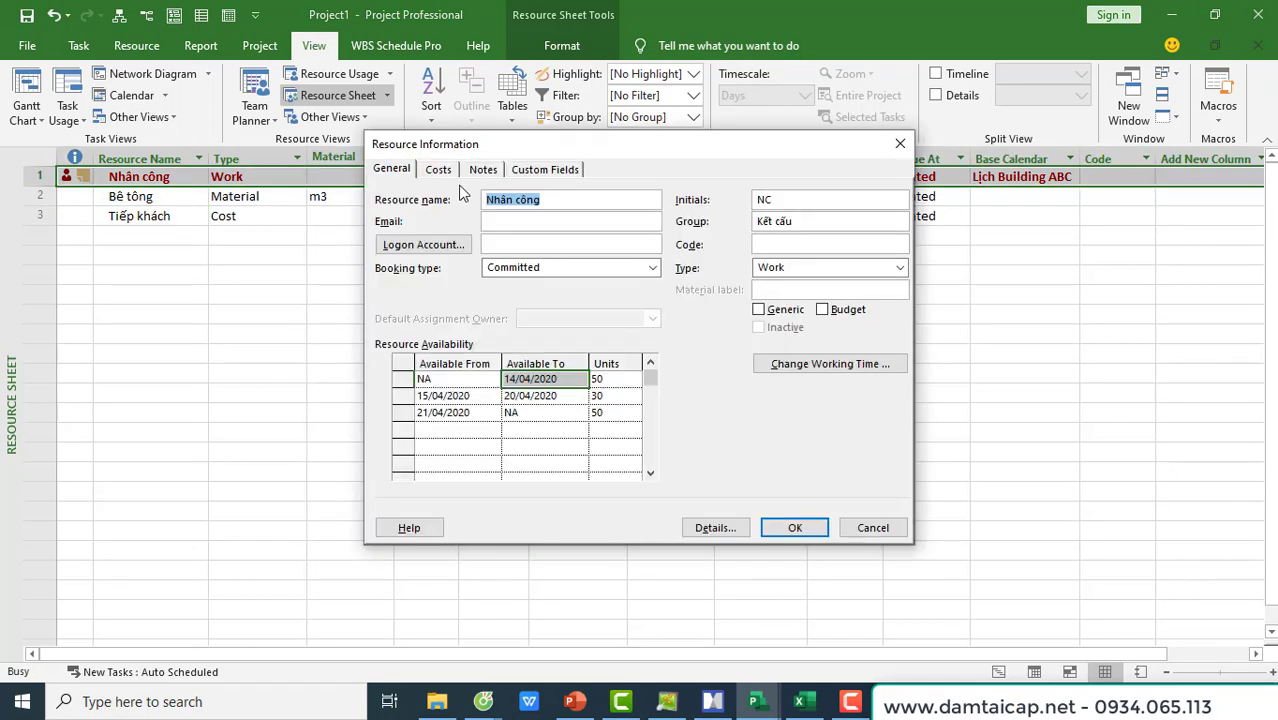
{"action": "left_click", "coordinate": [439, 171]}
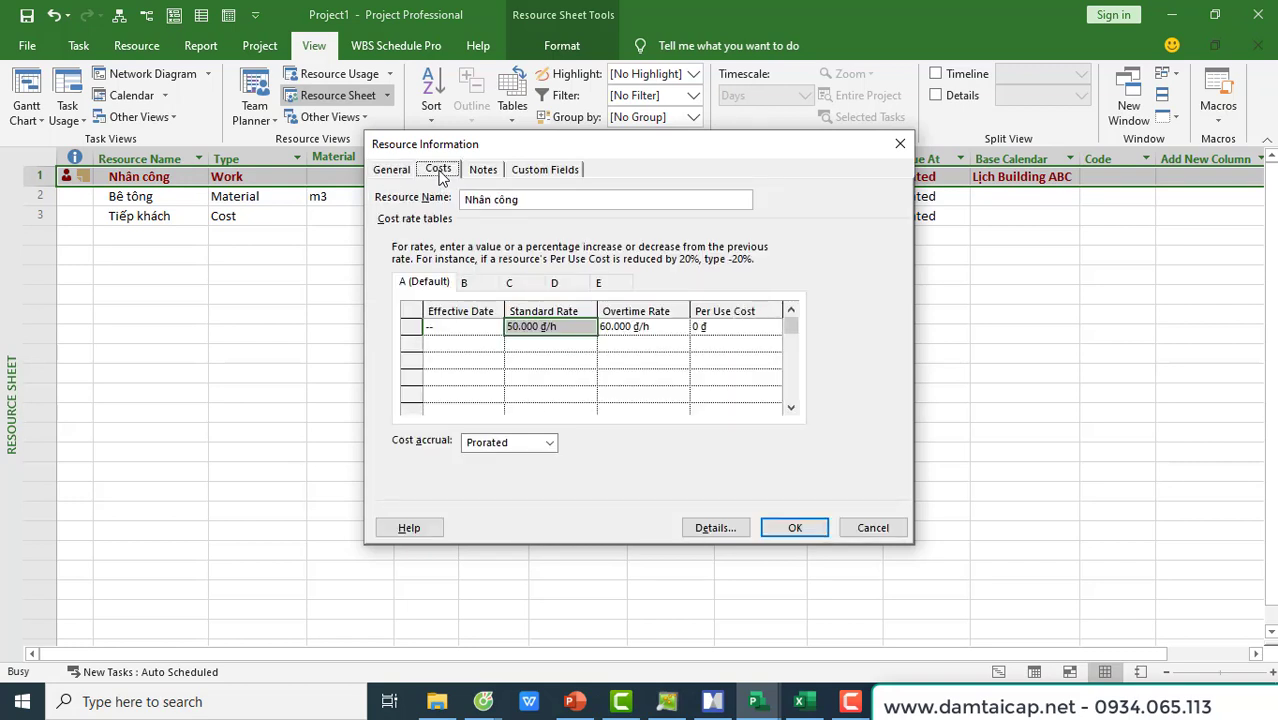
{"action": "left_click", "coordinate": [552, 343]}
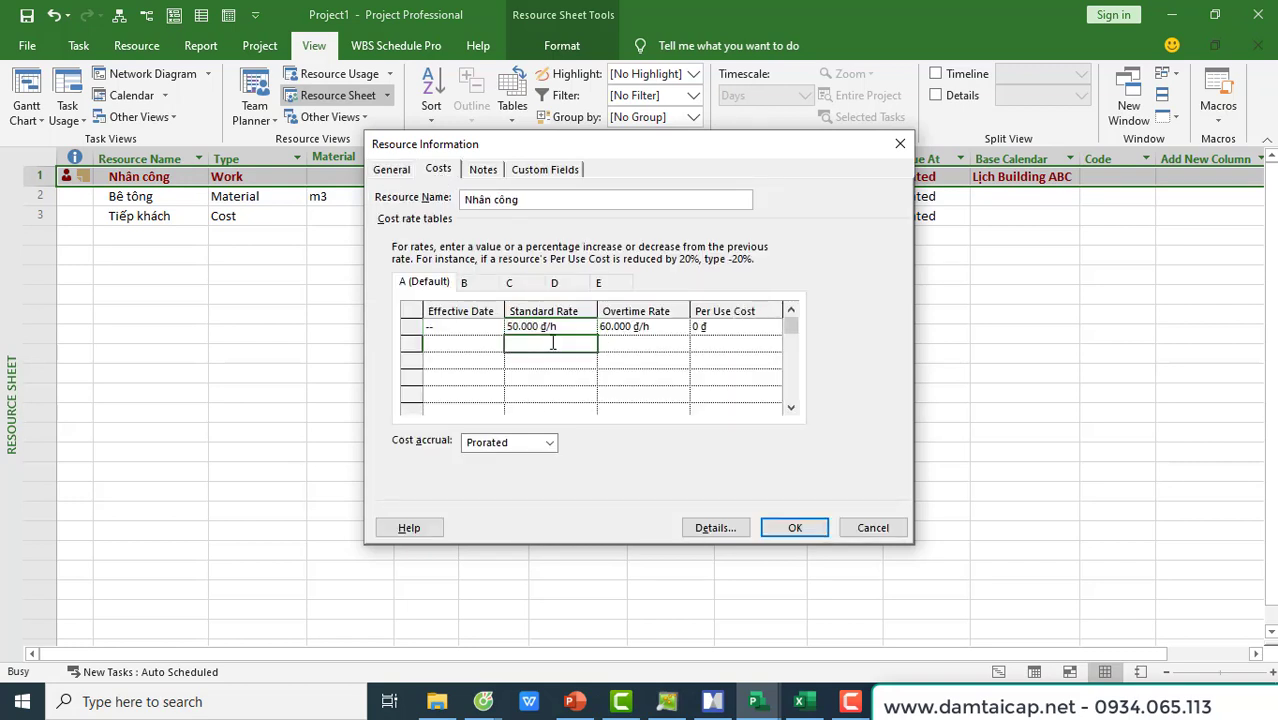
{"action": "left_click", "coordinate": [545, 327]}
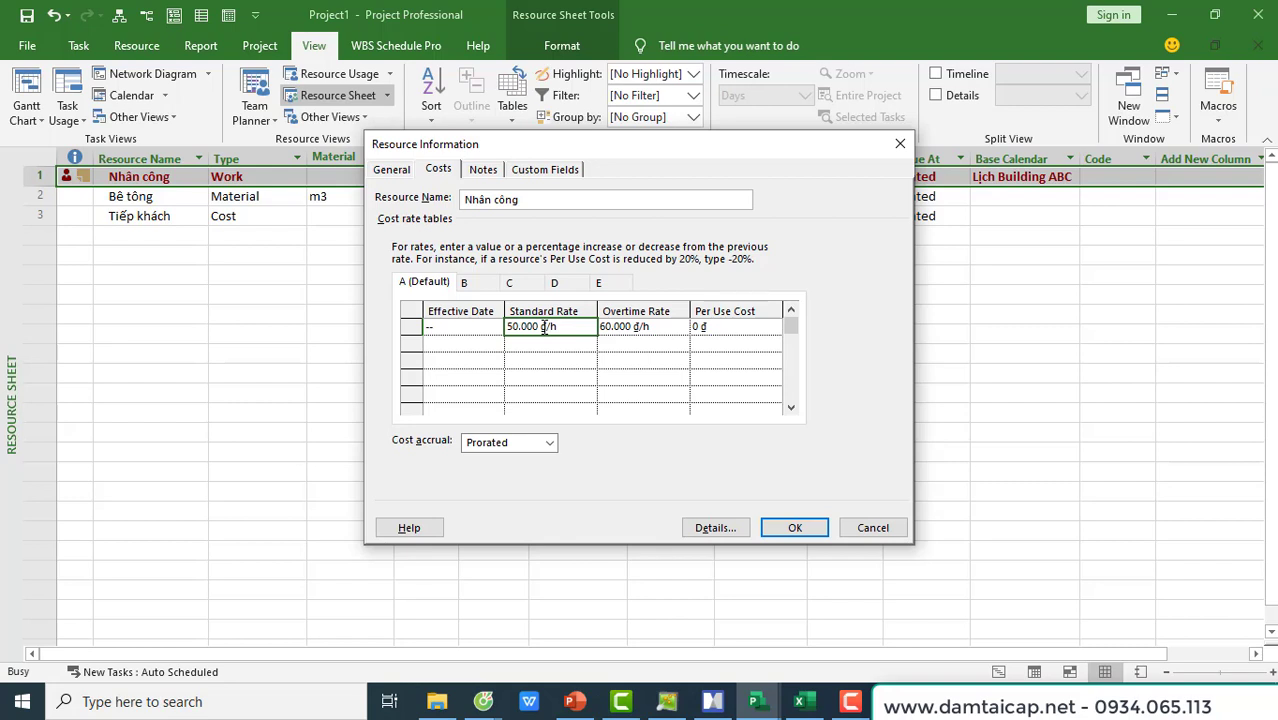
{"action": "left_click", "coordinate": [471, 342]}
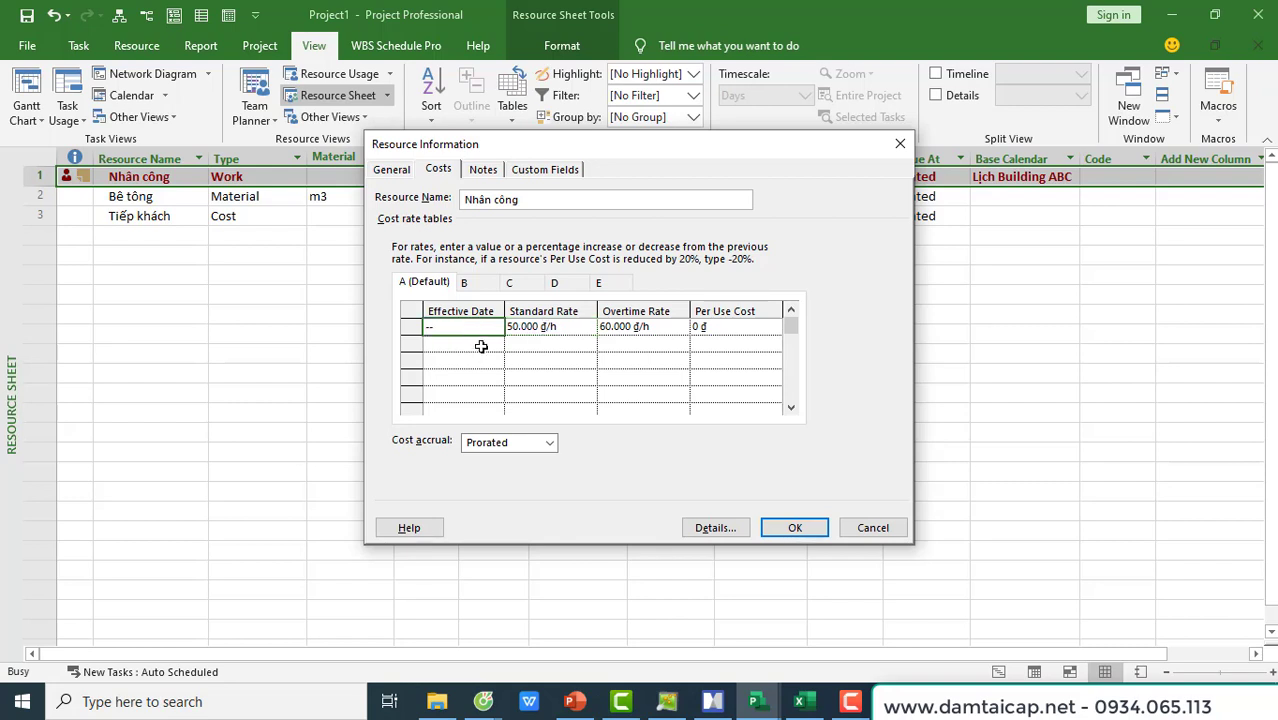
Step: Start a second row in cost rate table A with the effective date 15/04/20
{"action": "left_click", "coordinate": [480, 346]}
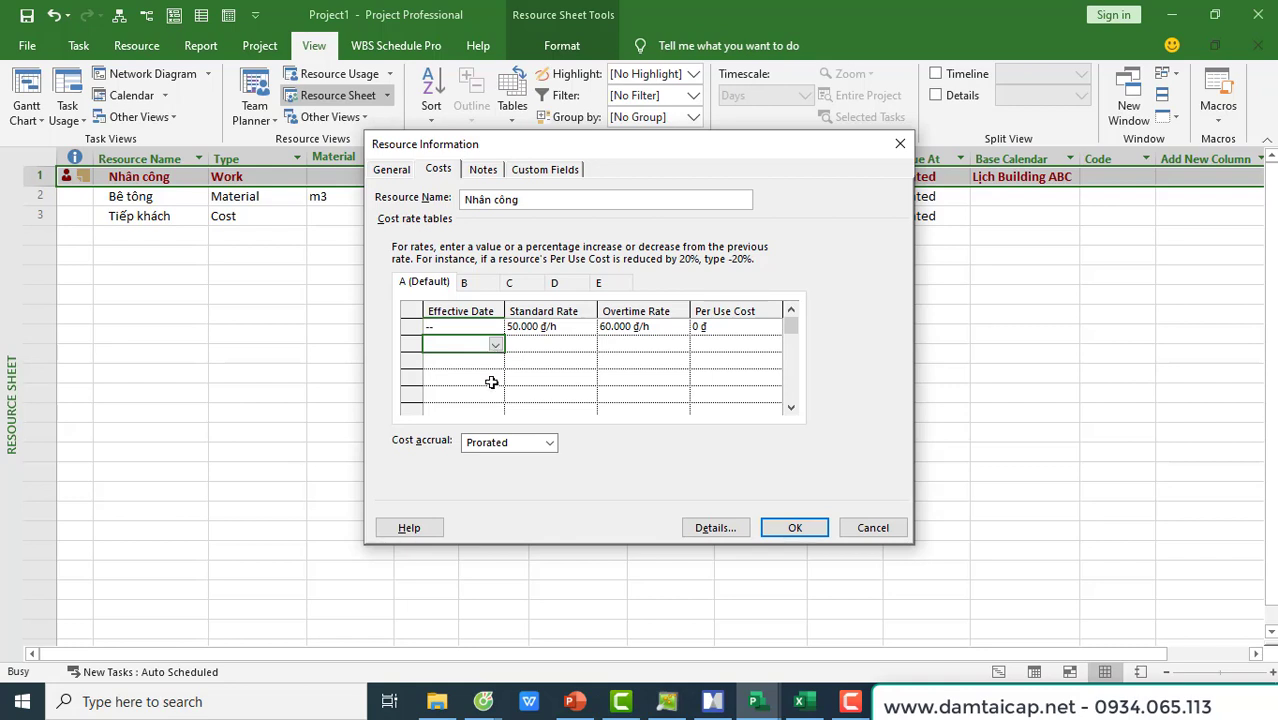
{"action": "left_click", "coordinate": [495, 345]}
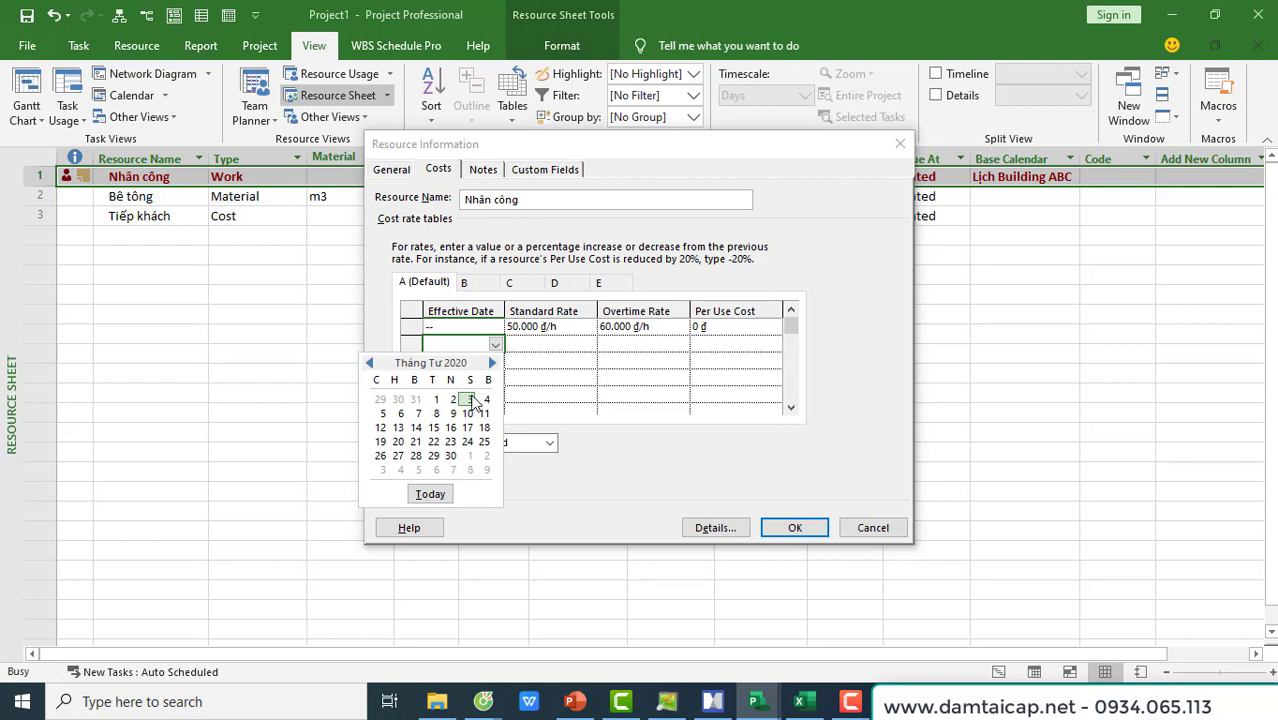
{"action": "left_click", "coordinate": [417, 430]}
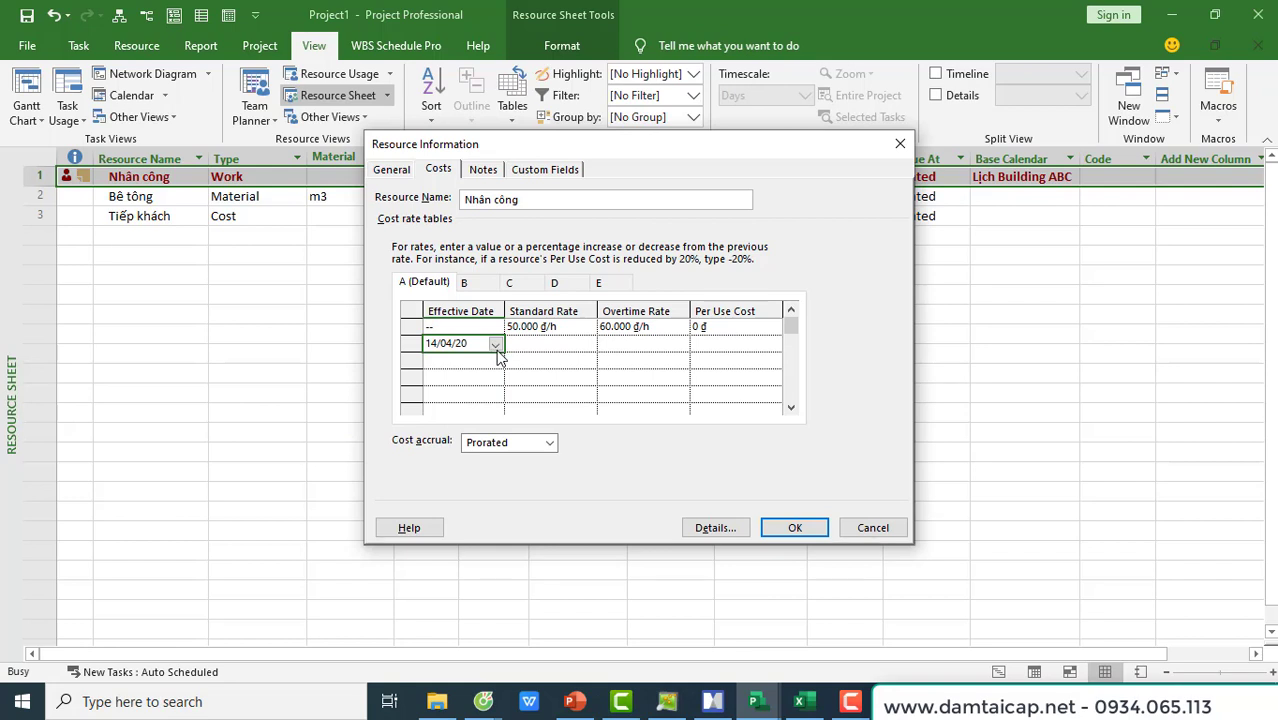
{"action": "left_click", "coordinate": [497, 348]}
{"action": "left_click", "coordinate": [430, 432]}
Step: Set the 15/04/20 row's standard rate to 60.000 ₫/h and its overtime rate to 70.000 ₫/h
{"action": "left_click", "coordinate": [535, 347]}
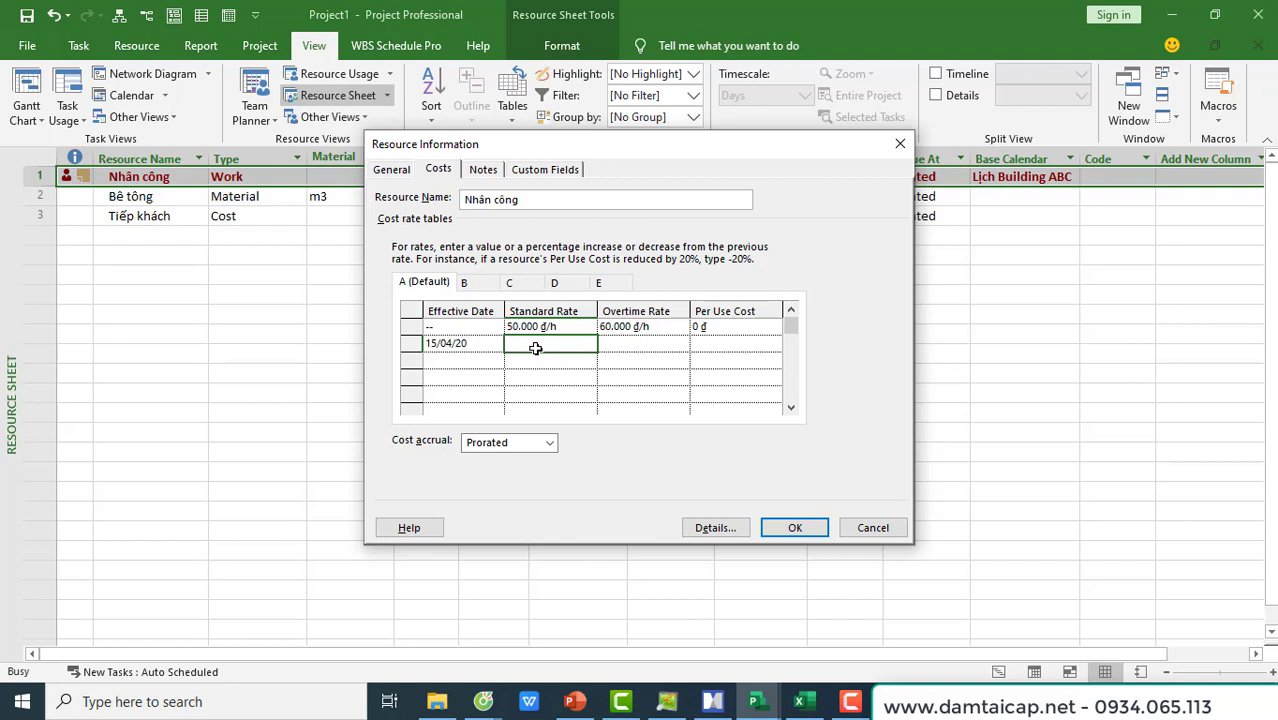
{"action": "type", "text": "60000"}
{"action": "key", "text": "Escape"}
{"action": "key", "text": "Return"}
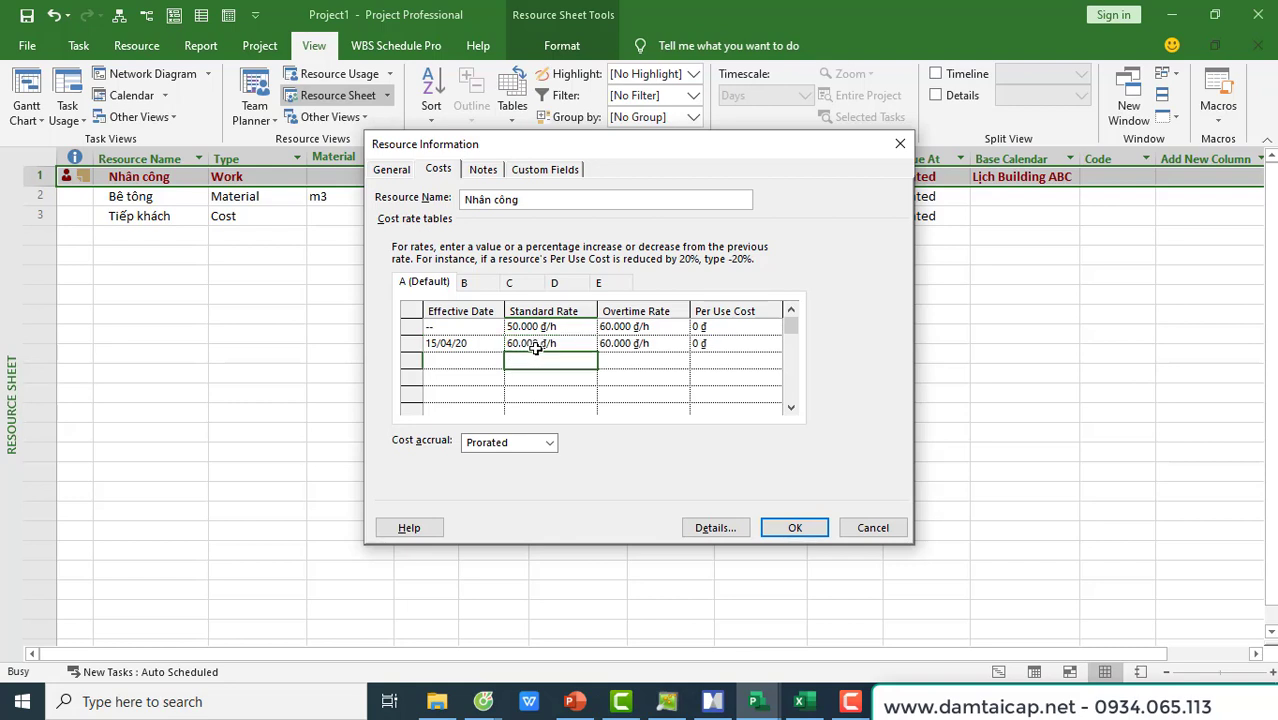
{"action": "left_click", "coordinate": [617, 346]}
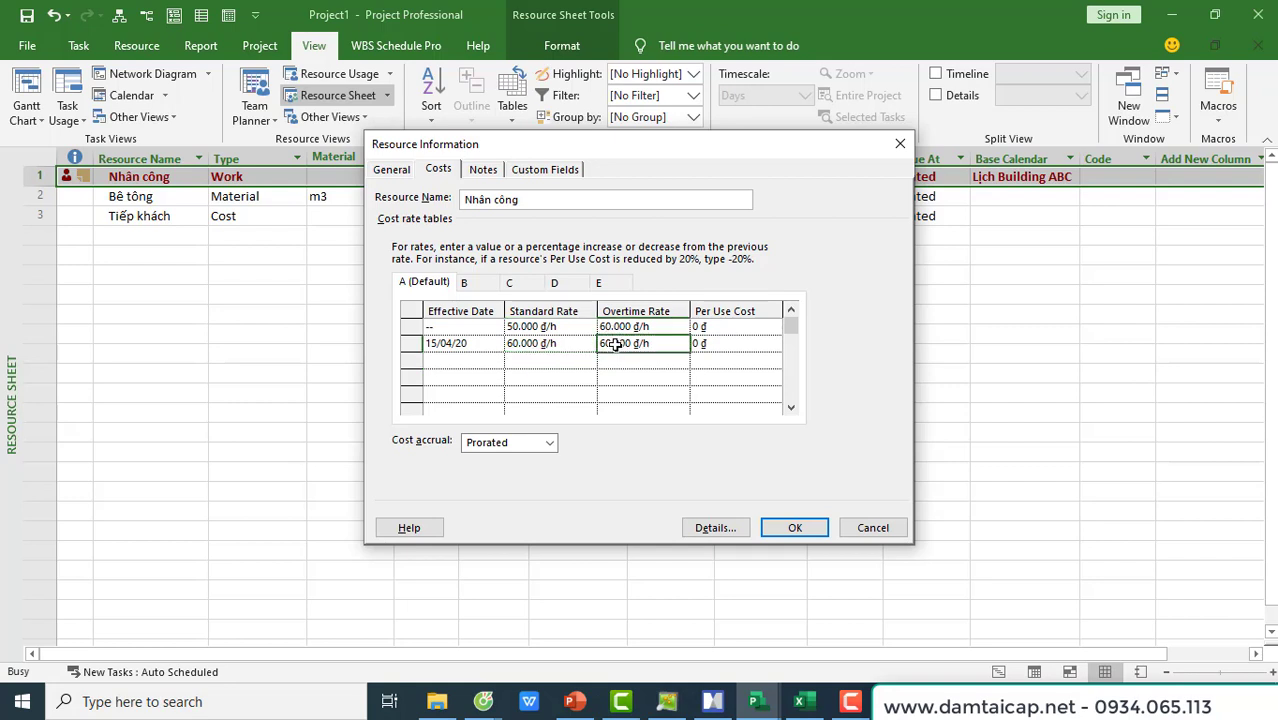
{"action": "type", "text": "70000"}
{"action": "key", "text": "Return"}
Step: Add a third rate row effective 21/04/20 with a standard rate of 50.000 ₫/h
{"action": "left_click", "coordinate": [456, 359]}
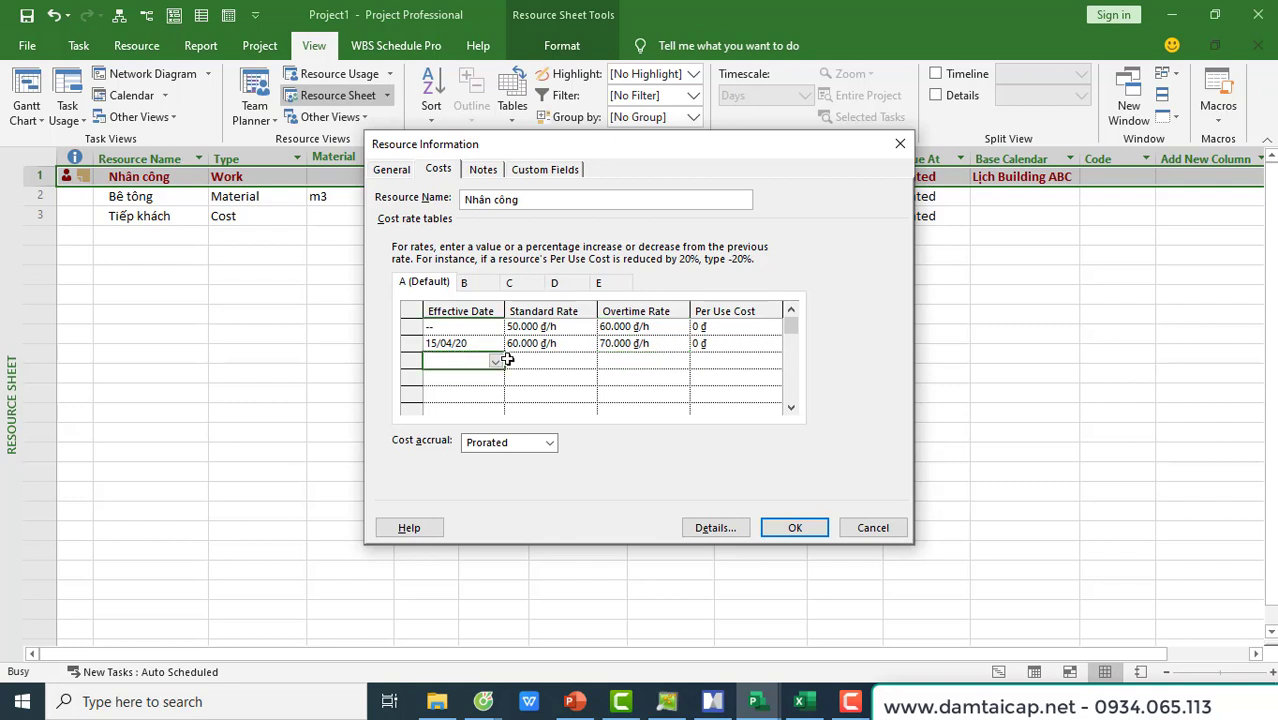
{"action": "left_click", "coordinate": [494, 362]}
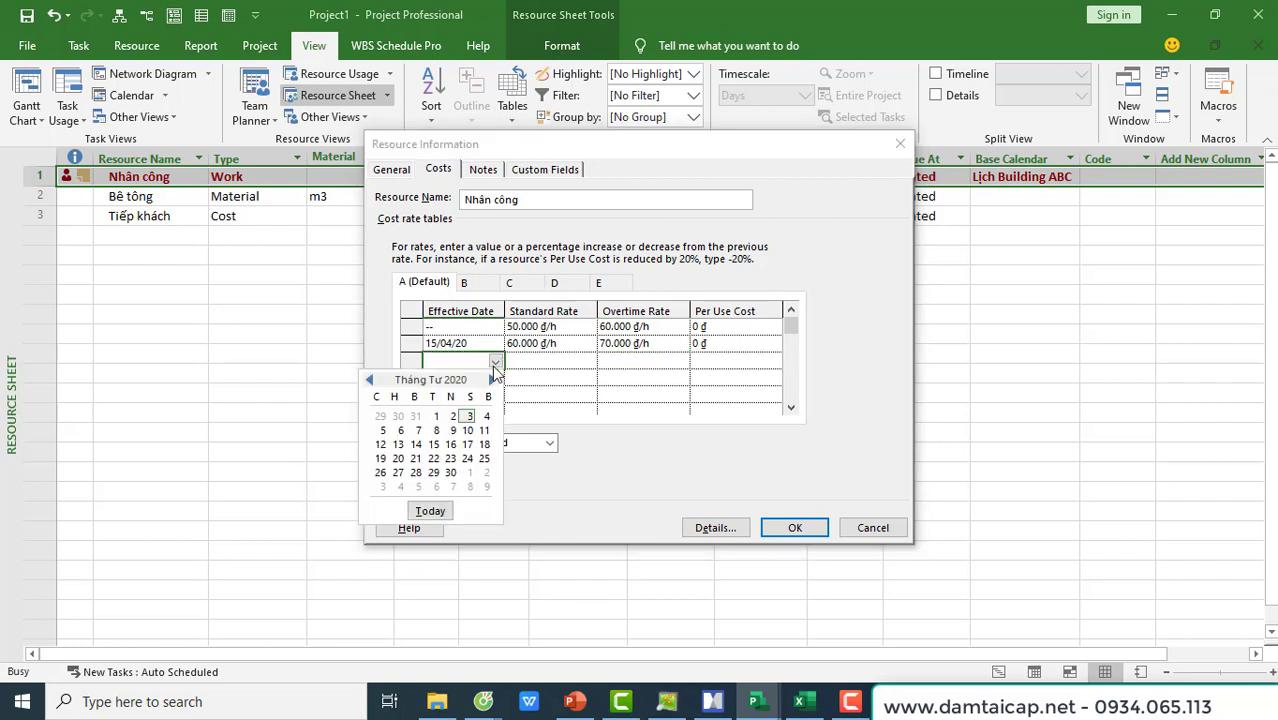
{"action": "left_click", "coordinate": [415, 458]}
{"action": "left_click", "coordinate": [554, 357]}
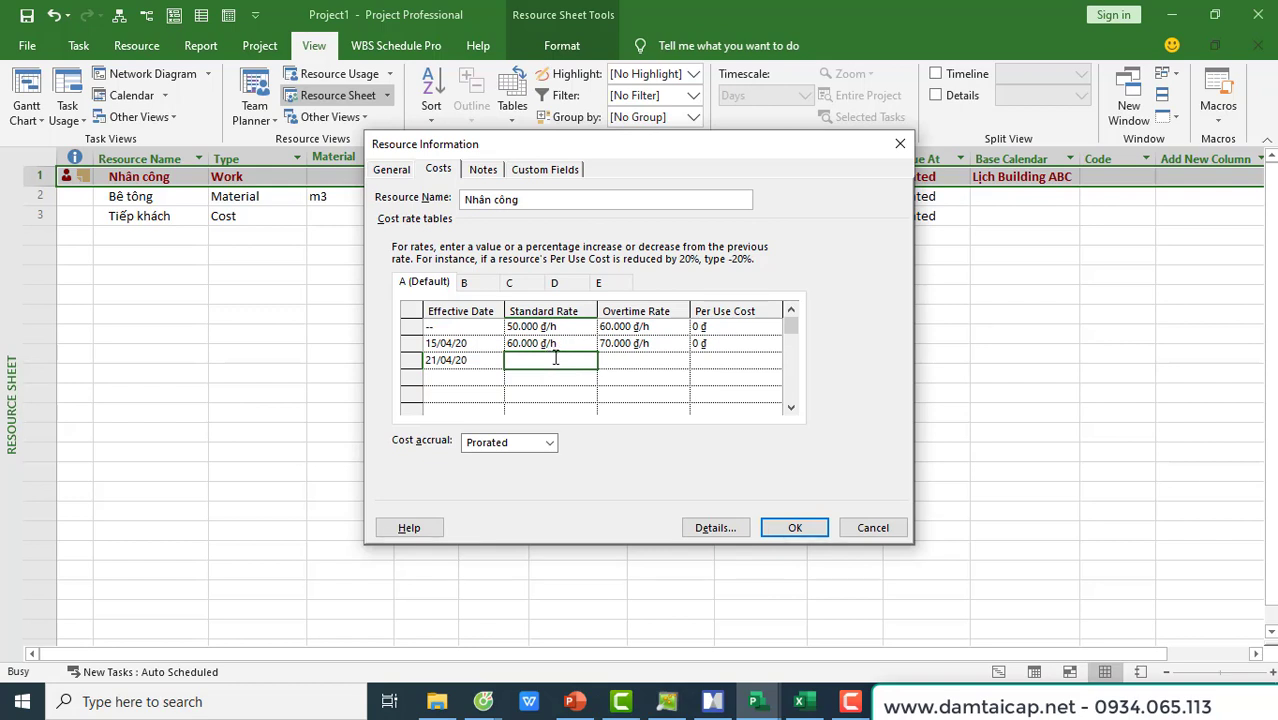
{"action": "type", "text": "50.000"}
{"action": "left_click", "coordinate": [574, 396]}
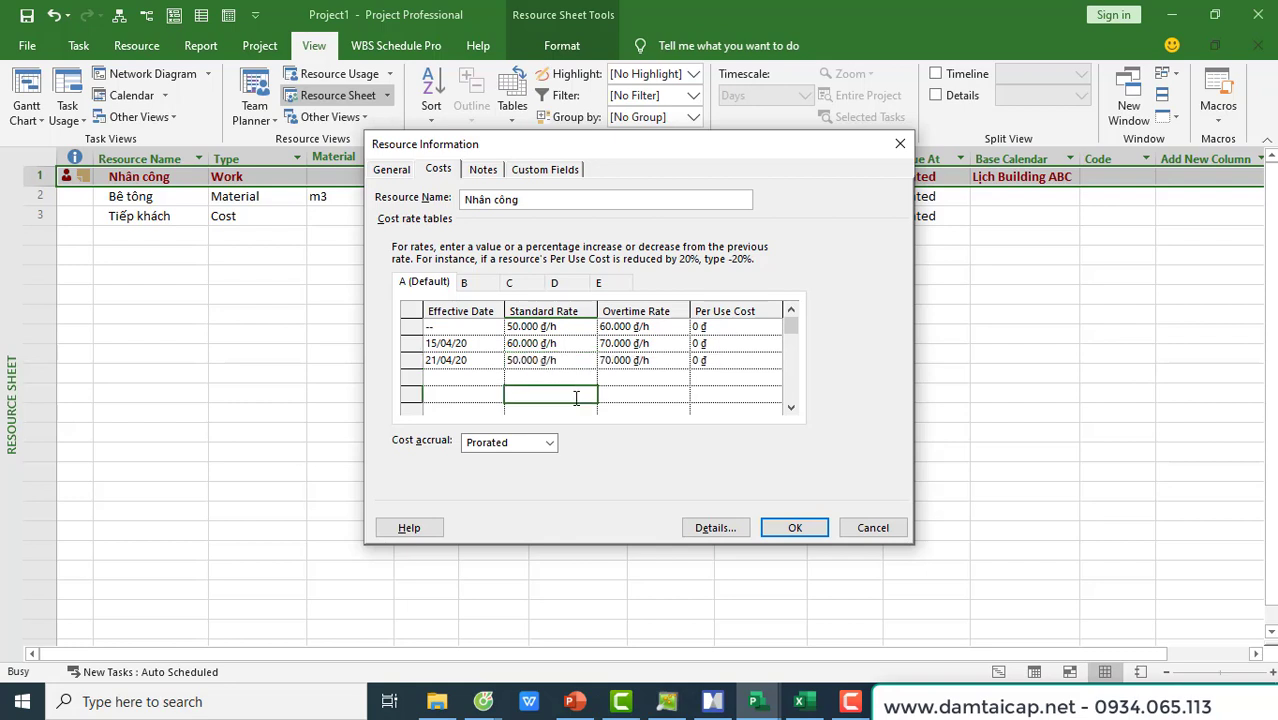
Step: Check the date and standard rate of the 21/04/20 row, and save Nhân công's cost rates
{"action": "left_click", "coordinate": [434, 375]}
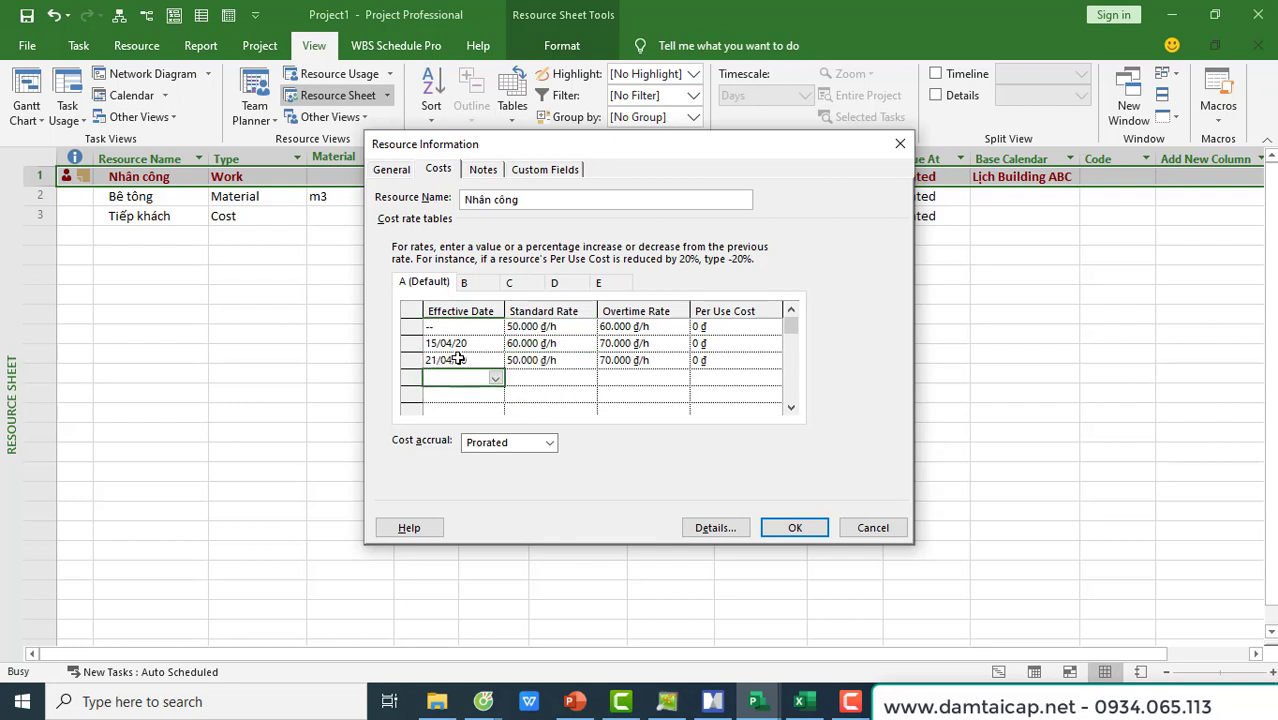
{"action": "left_click", "coordinate": [457, 359]}
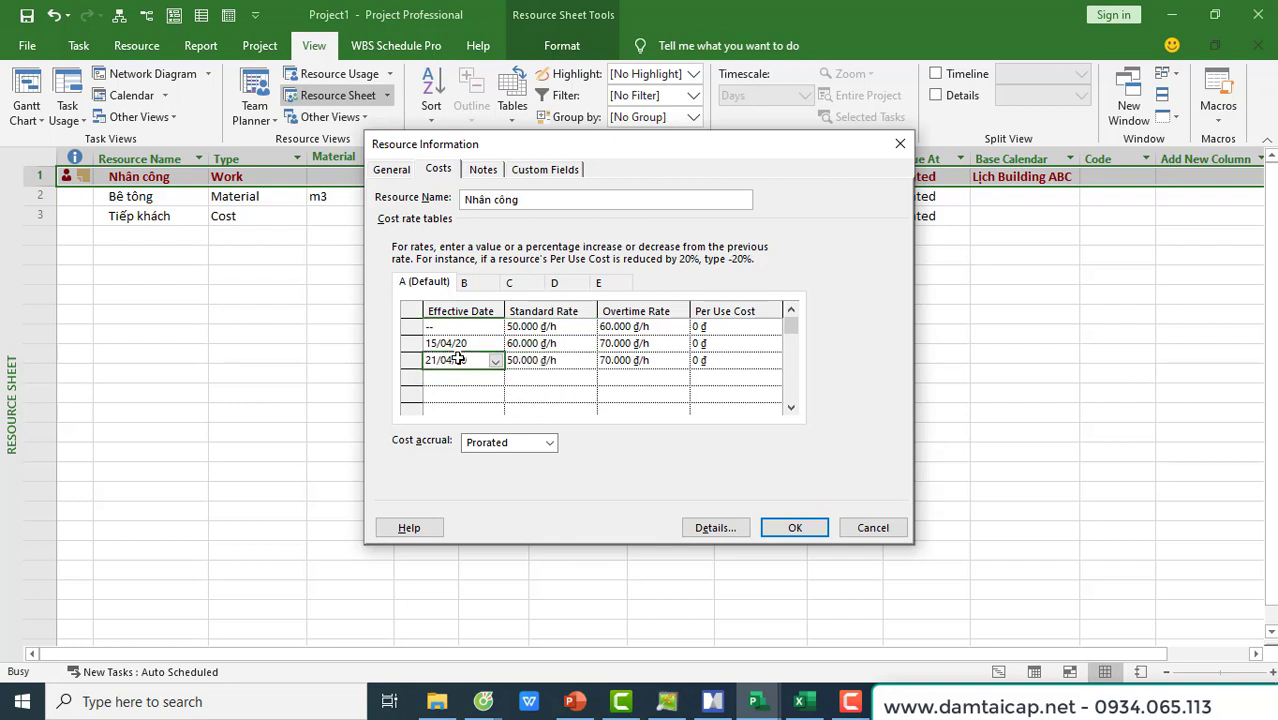
{"action": "left_click", "coordinate": [541, 360]}
{"action": "left_click", "coordinate": [459, 361]}
{"action": "left_click", "coordinate": [537, 360]}
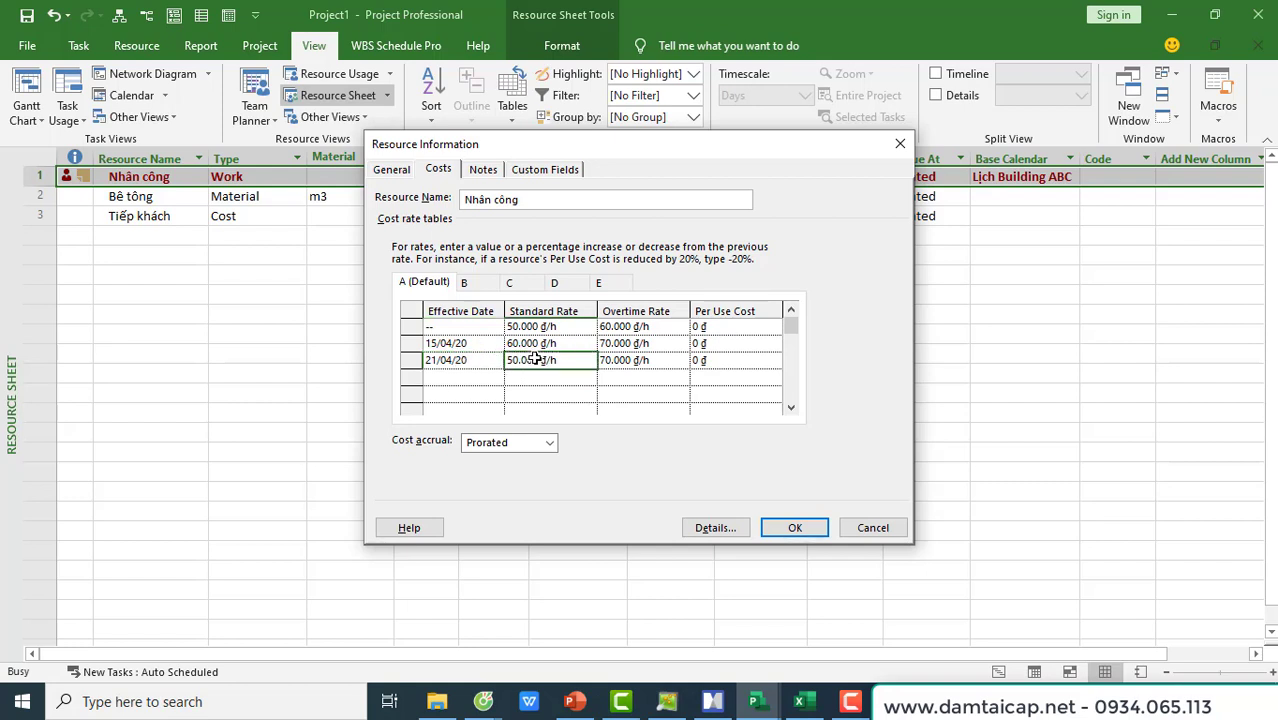
{"action": "left_click", "coordinate": [795, 528]}
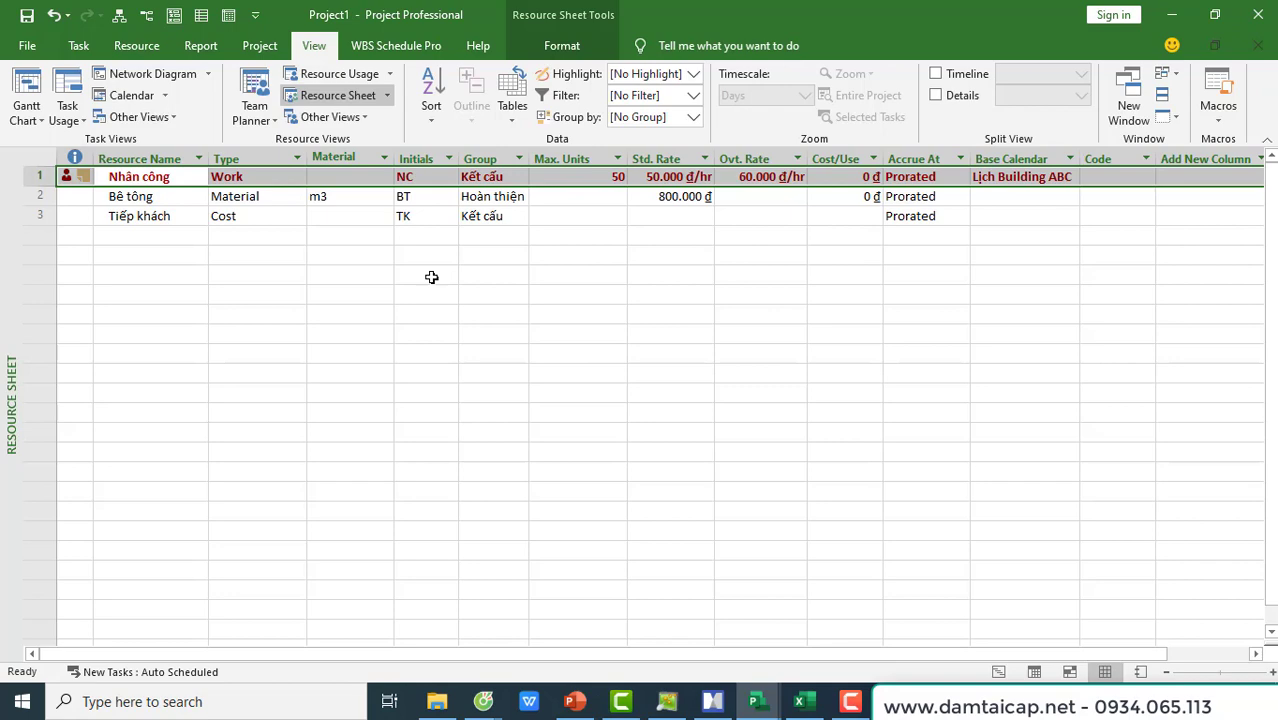
Step: Switch to the Prospaceboard whiteboard and handwrite a circled item 3 "ĐG TN ↗ C Việc" below item 2
{"action": "left_click", "coordinate": [667, 701]}
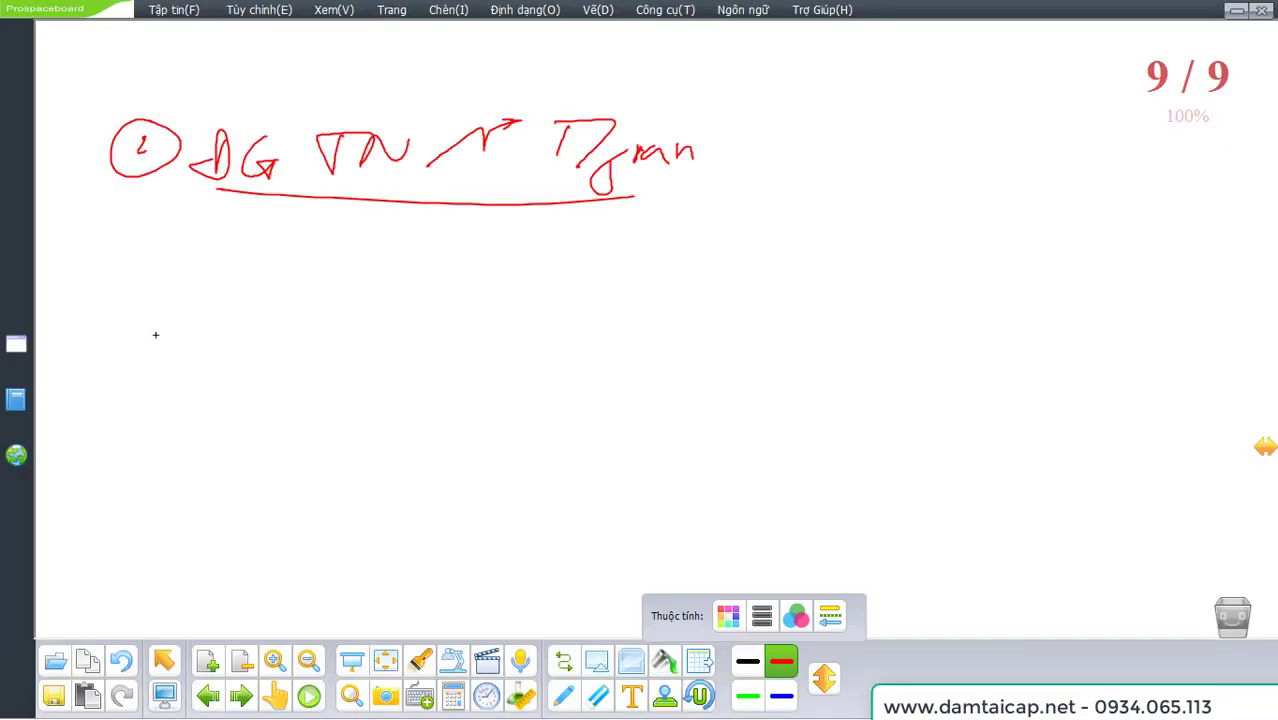
{"action": "mouse_move", "coordinate": [128, 283]}
{"action": "left_mouse_down"}
{"action": "mouse_move", "coordinate": [128, 308]}
{"action": "mouse_move", "coordinate": [150, 270]}
{"action": "mouse_move", "coordinate": [224, 280]}
{"action": "left_mouse_up"}
{"action": "mouse_move", "coordinate": [268, 264]}
{"action": "left_mouse_down"}
{"action": "mouse_move", "coordinate": [266, 286]}
{"action": "mouse_move", "coordinate": [322, 266]}
{"action": "left_mouse_up"}
{"action": "mouse_move", "coordinate": [313, 268]}
{"action": "left_mouse_down"}
{"action": "mouse_move", "coordinate": [313, 299]}
{"action": "mouse_move", "coordinate": [385, 256]}
{"action": "mouse_move", "coordinate": [466, 254]}
{"action": "mouse_move", "coordinate": [556, 292]}
{"action": "left_mouse_up"}
{"action": "mouse_move", "coordinate": [582, 254]}
{"action": "left_mouse_down"}
{"action": "mouse_move", "coordinate": [604, 252]}
{"action": "mouse_move", "coordinate": [624, 294]}
{"action": "mouse_move", "coordinate": [700, 290]}
{"action": "left_mouse_up"}
{"action": "left_click_drag", "start_coordinate": [646, 262], "coordinate": [672, 256]}
{"action": "left_click_drag", "start_coordinate": [650, 306], "coordinate": [651, 312]}
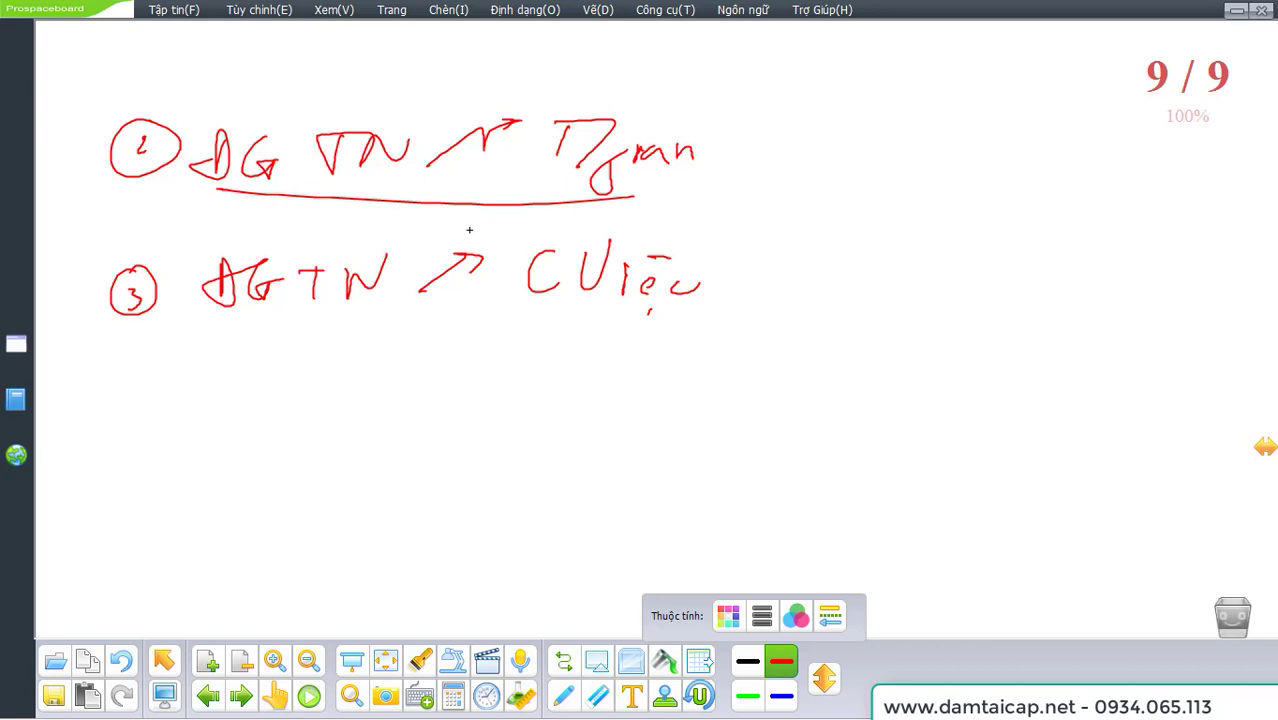
Step: Return to Microsoft Project and reopen Nhân công's cost rate tables
{"action": "left_click", "coordinate": [1236, 10]}
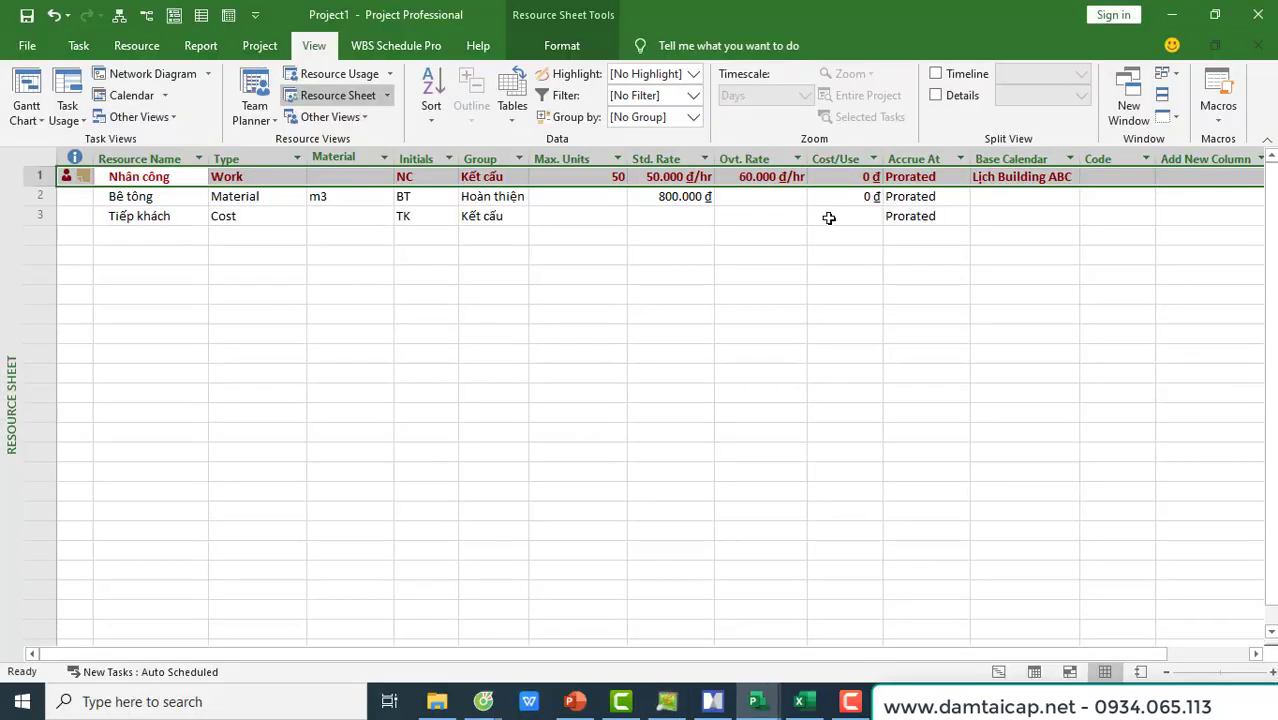
{"action": "double_click", "coordinate": [170, 178]}
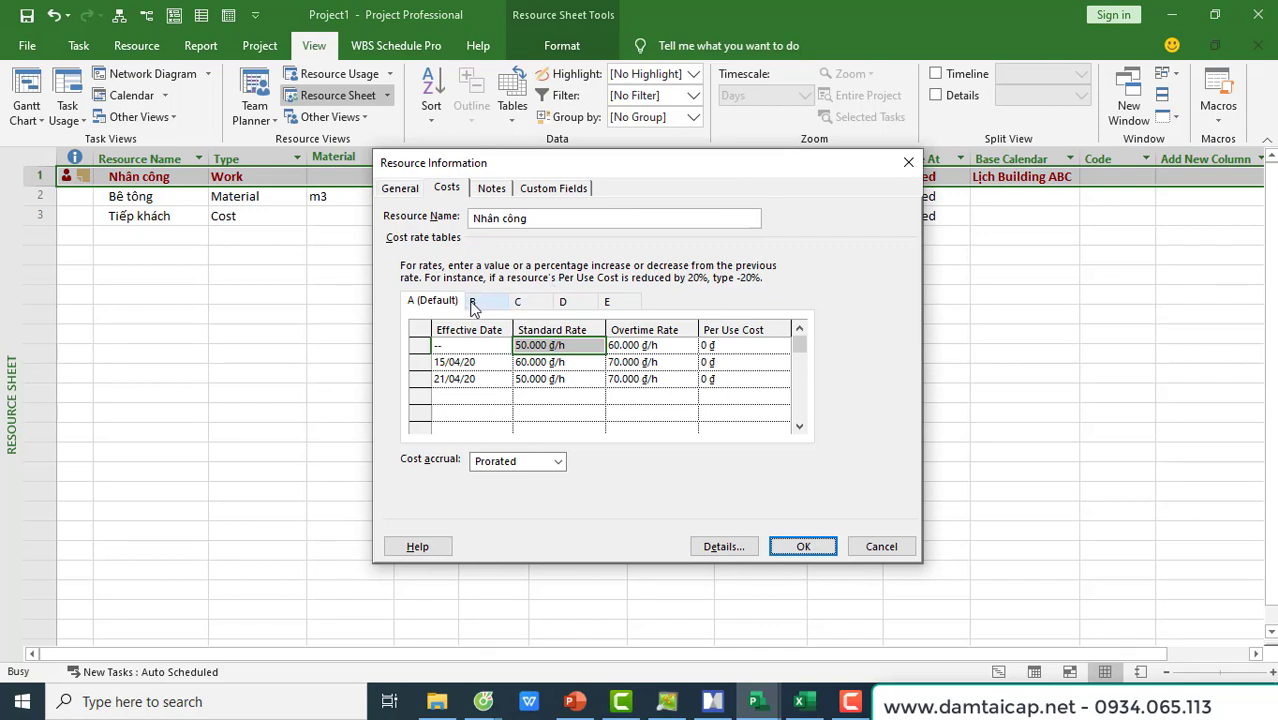
{"action": "left_click", "coordinate": [446, 195]}
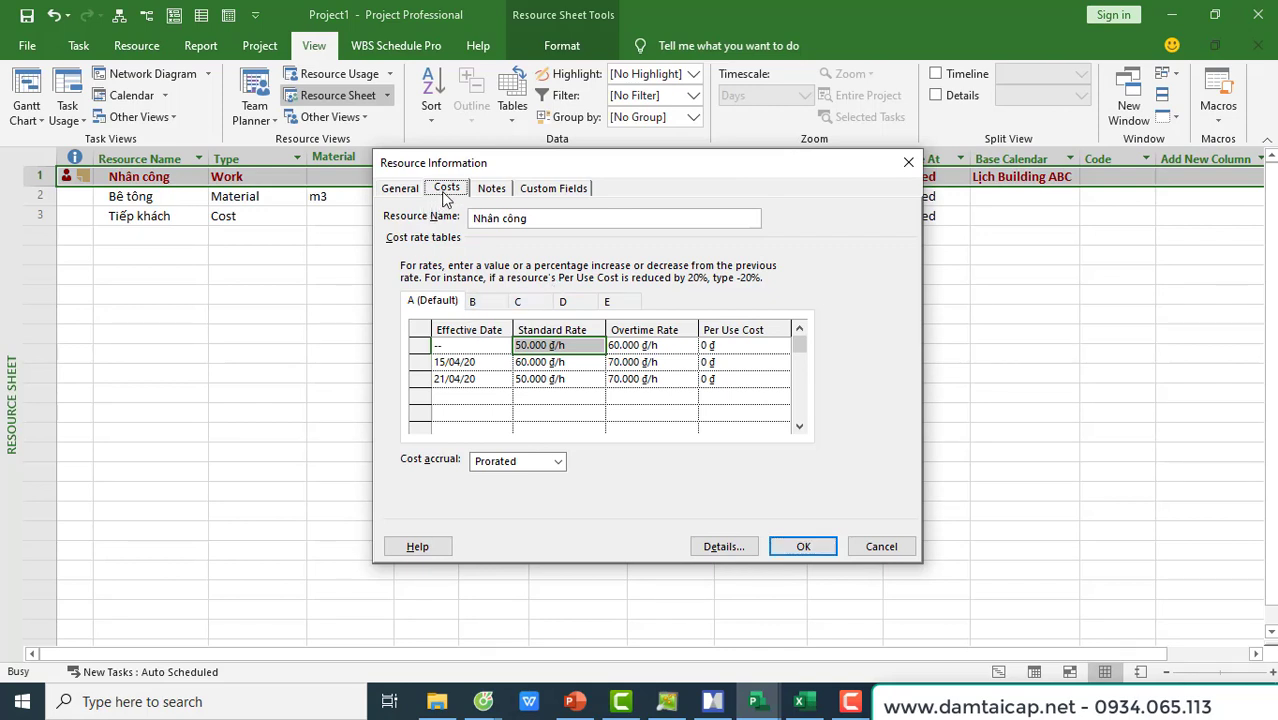
Step: Look through Nhân công's cost rate tables A to E and compare their rates
{"action": "left_click", "coordinate": [486, 303]}
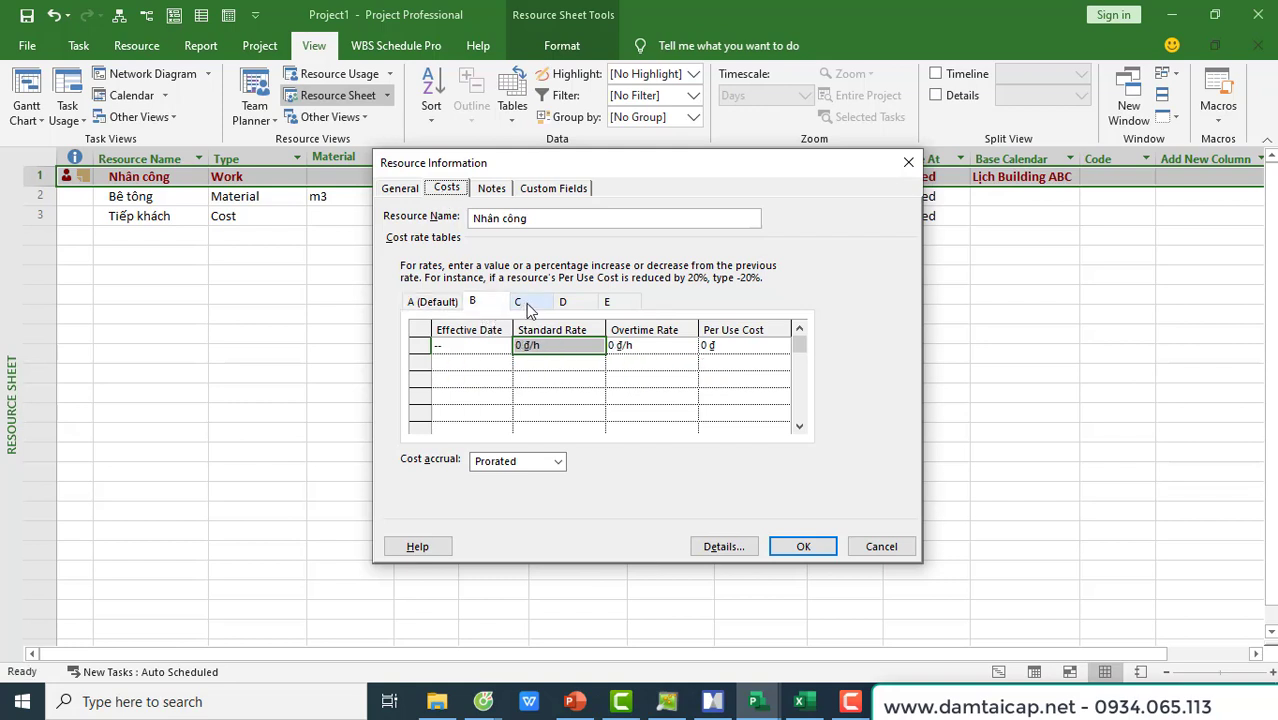
{"action": "left_click", "coordinate": [524, 303]}
{"action": "left_click", "coordinate": [560, 303]}
{"action": "left_click", "coordinate": [614, 303]}
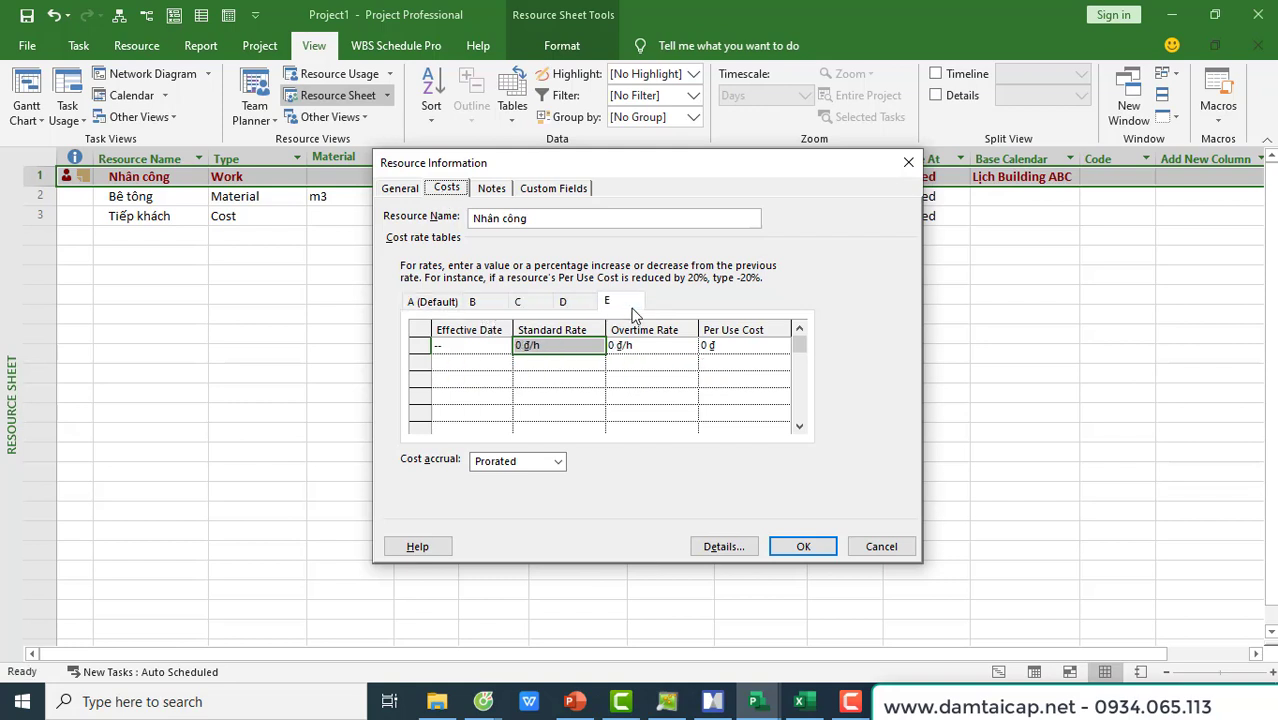
{"action": "left_click", "coordinate": [438, 302]}
{"action": "left_click", "coordinate": [486, 303]}
{"action": "left_click", "coordinate": [540, 305]}
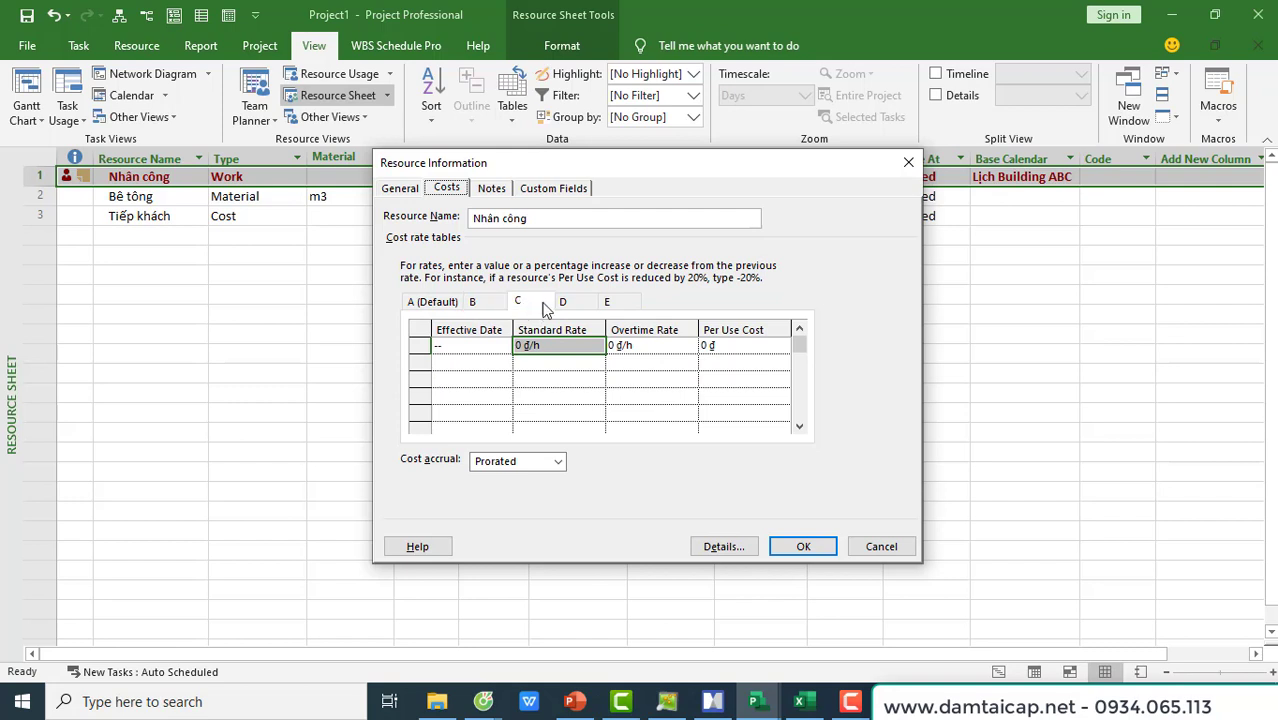
{"action": "left_click", "coordinate": [488, 305]}
{"action": "left_click", "coordinate": [524, 303]}
{"action": "left_click", "coordinate": [562, 303]}
{"action": "left_click", "coordinate": [612, 305]}
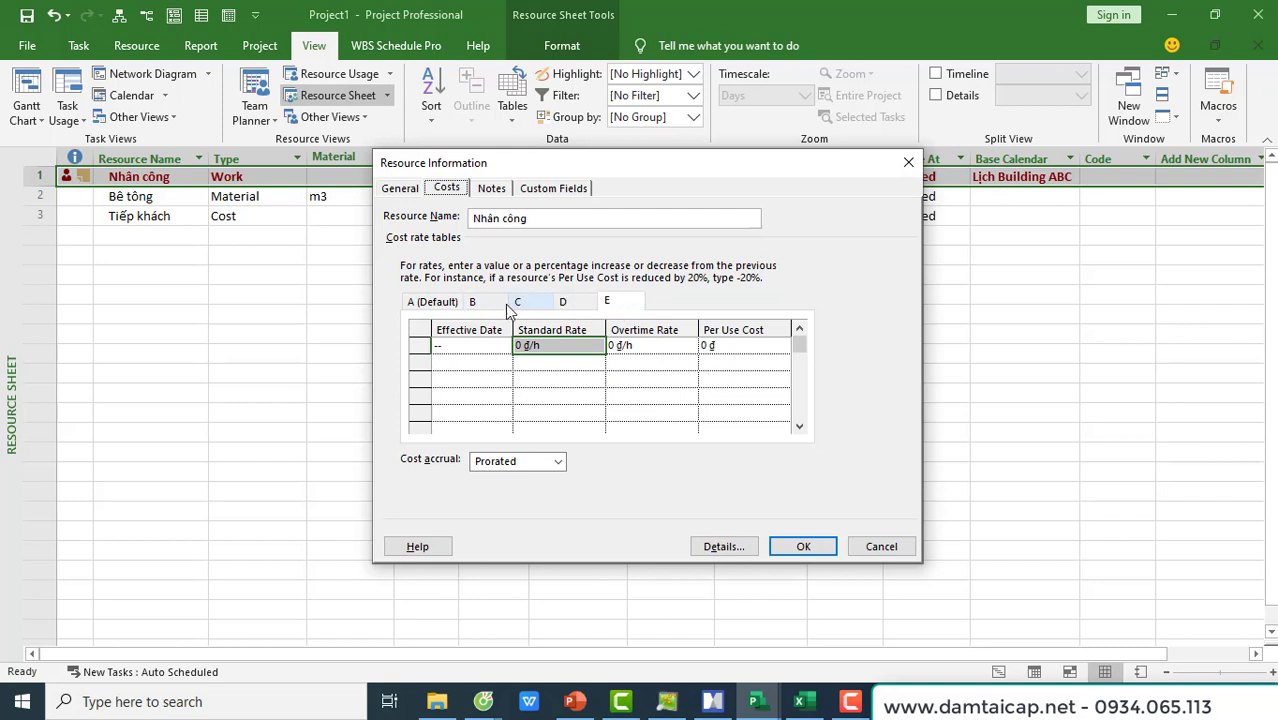
{"action": "left_click", "coordinate": [478, 306]}
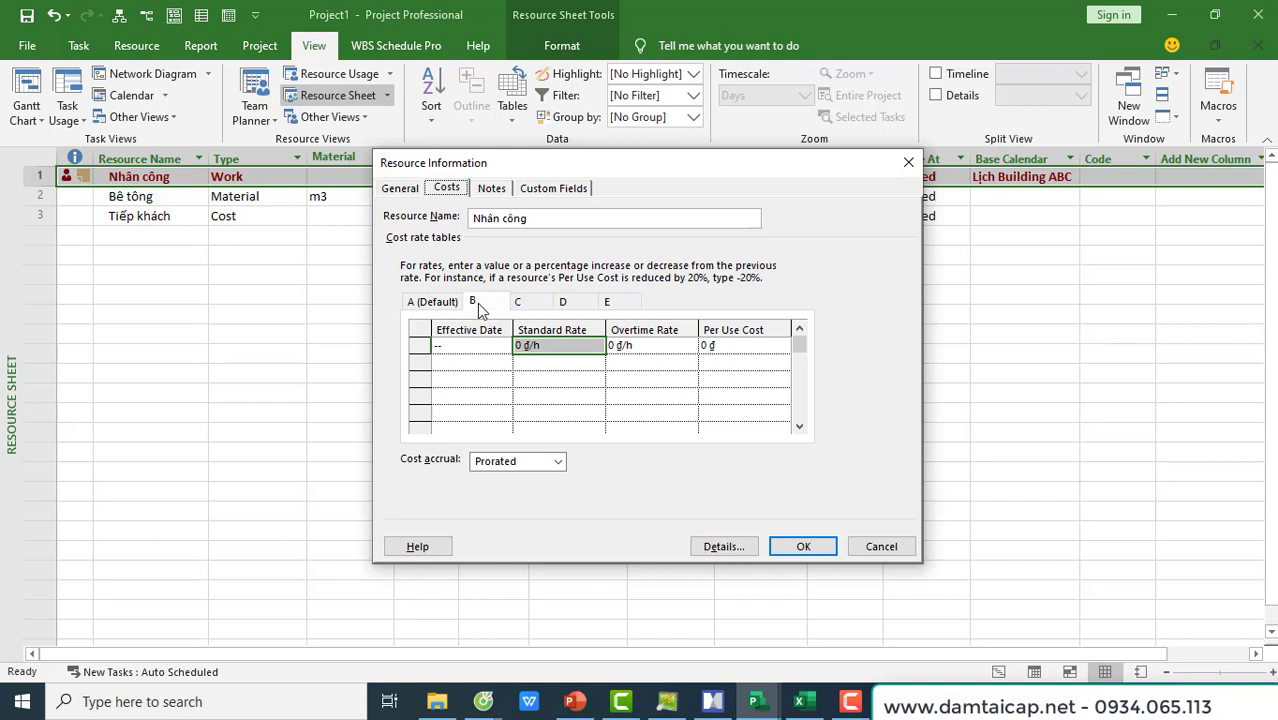
{"action": "left_click", "coordinate": [572, 307]}
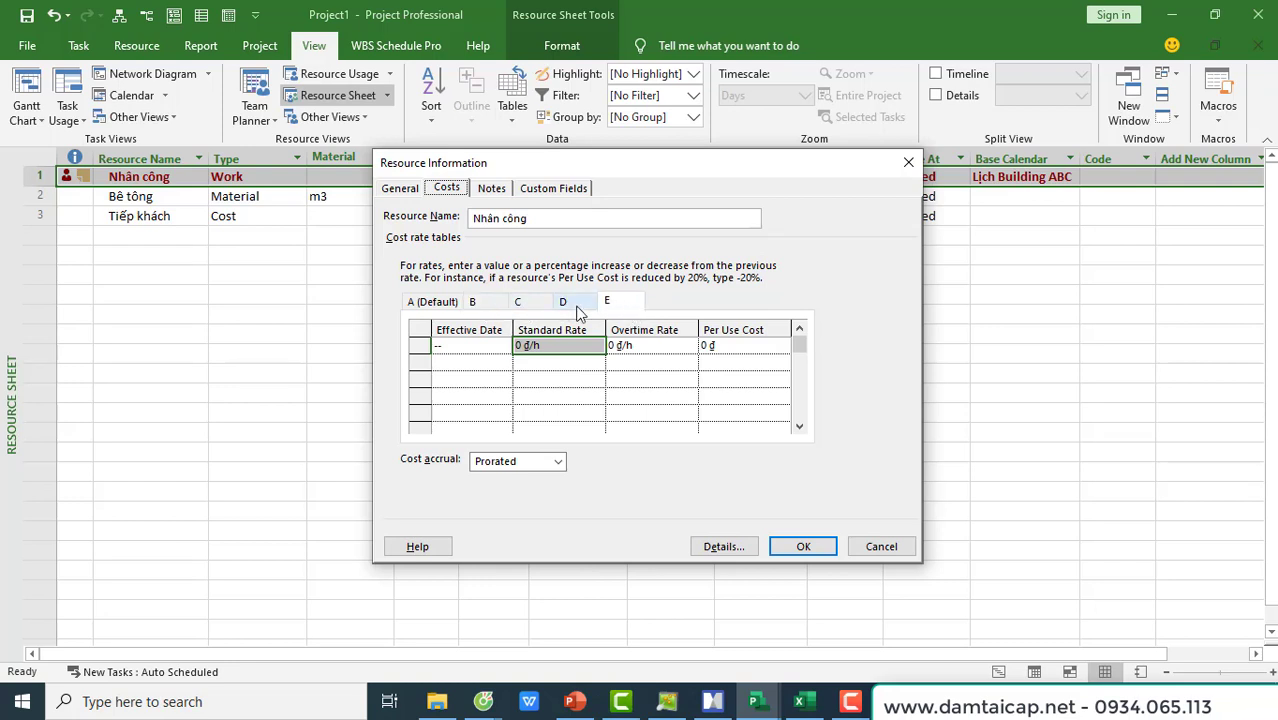
{"action": "left_click", "coordinate": [527, 305]}
{"action": "left_click", "coordinate": [440, 307]}
{"action": "left_click", "coordinate": [495, 311]}
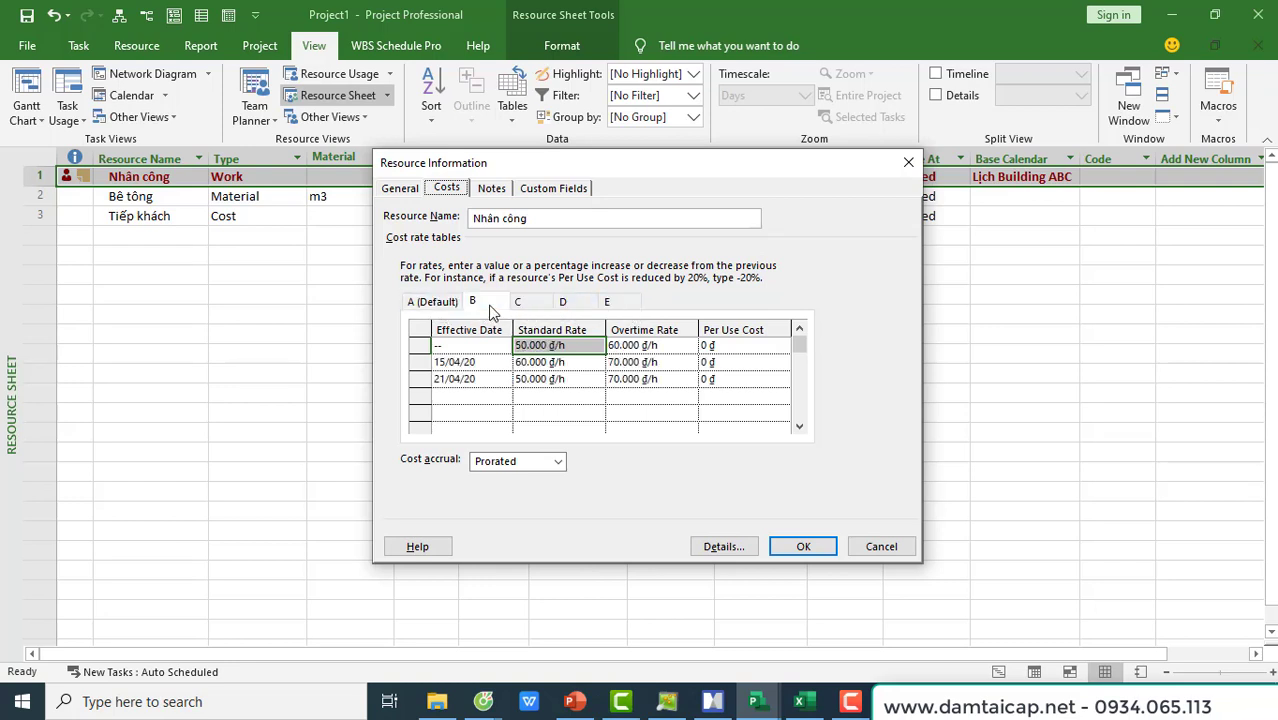
Step: Go through Nhân công's cost rate tables B to E once more, and return to the default table A
{"action": "left_click", "coordinate": [533, 305]}
{"action": "left_click", "coordinate": [570, 303]}
{"action": "left_click", "coordinate": [606, 310]}
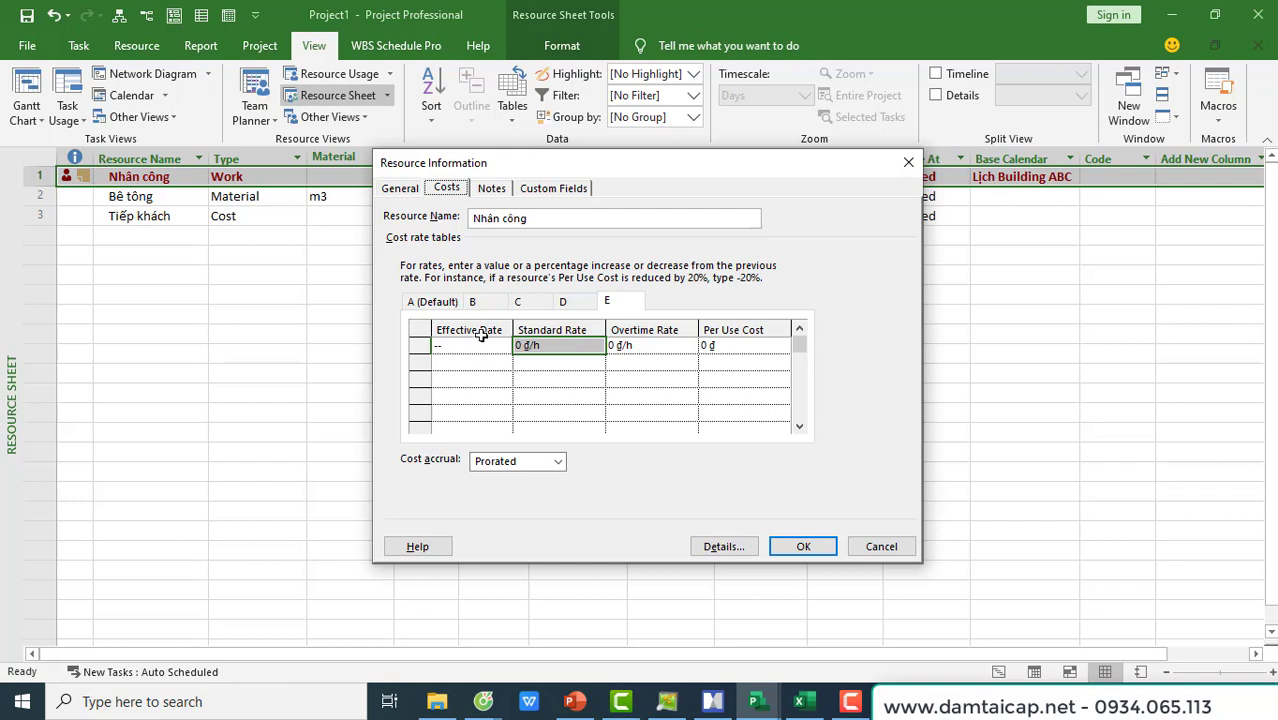
{"action": "left_click", "coordinate": [430, 302]}
{"action": "left_click", "coordinate": [499, 313]}
{"action": "left_click", "coordinate": [522, 306]}
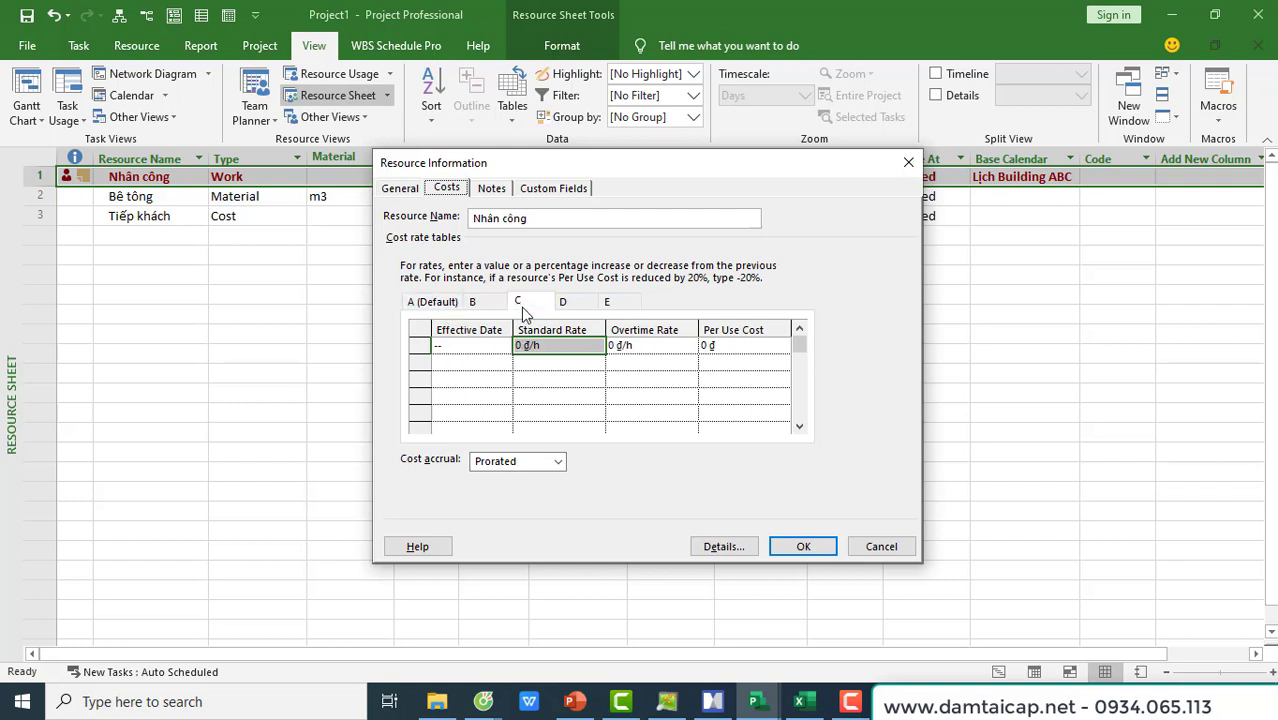
{"action": "left_click", "coordinate": [573, 310]}
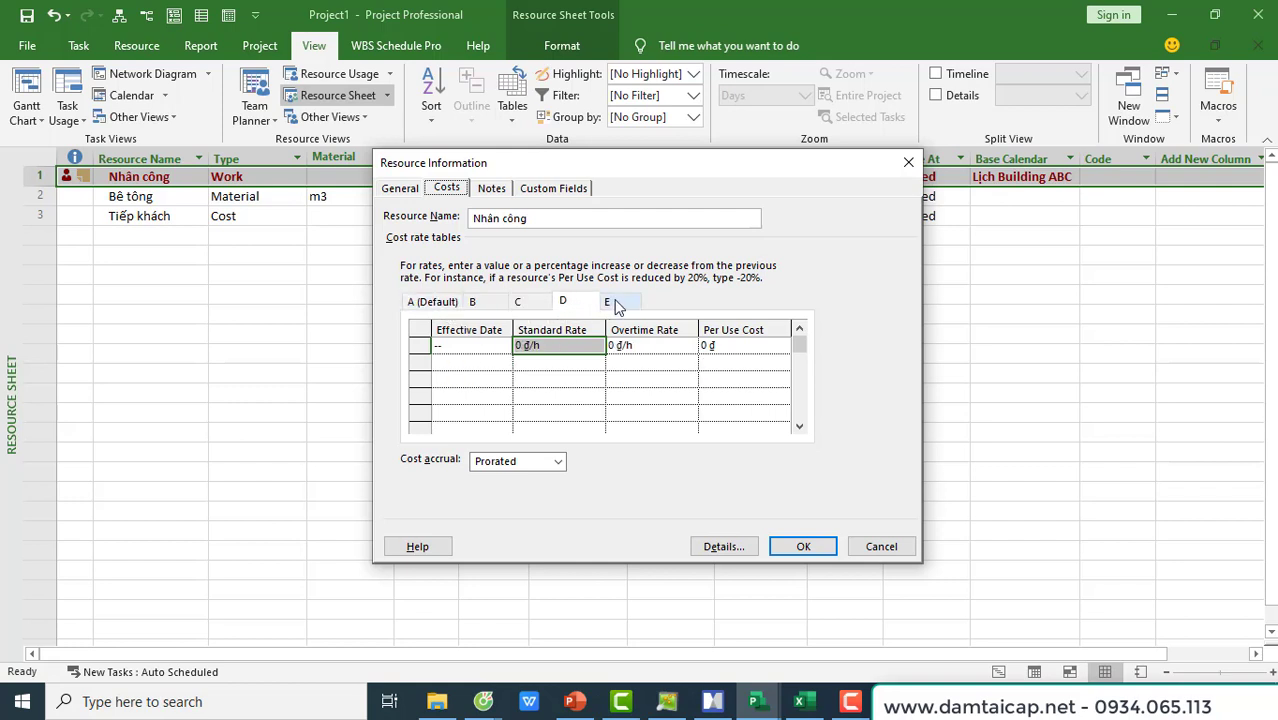
{"action": "left_click", "coordinate": [610, 304]}
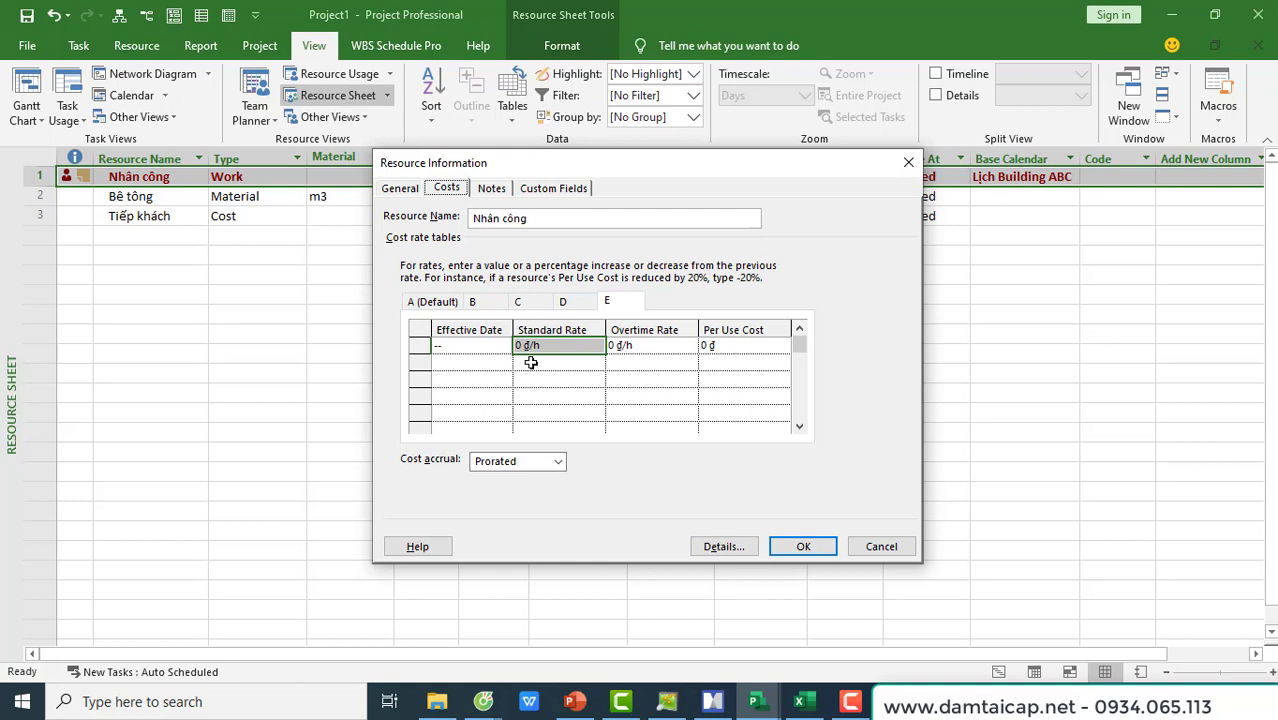
{"action": "left_click", "coordinate": [489, 304]}
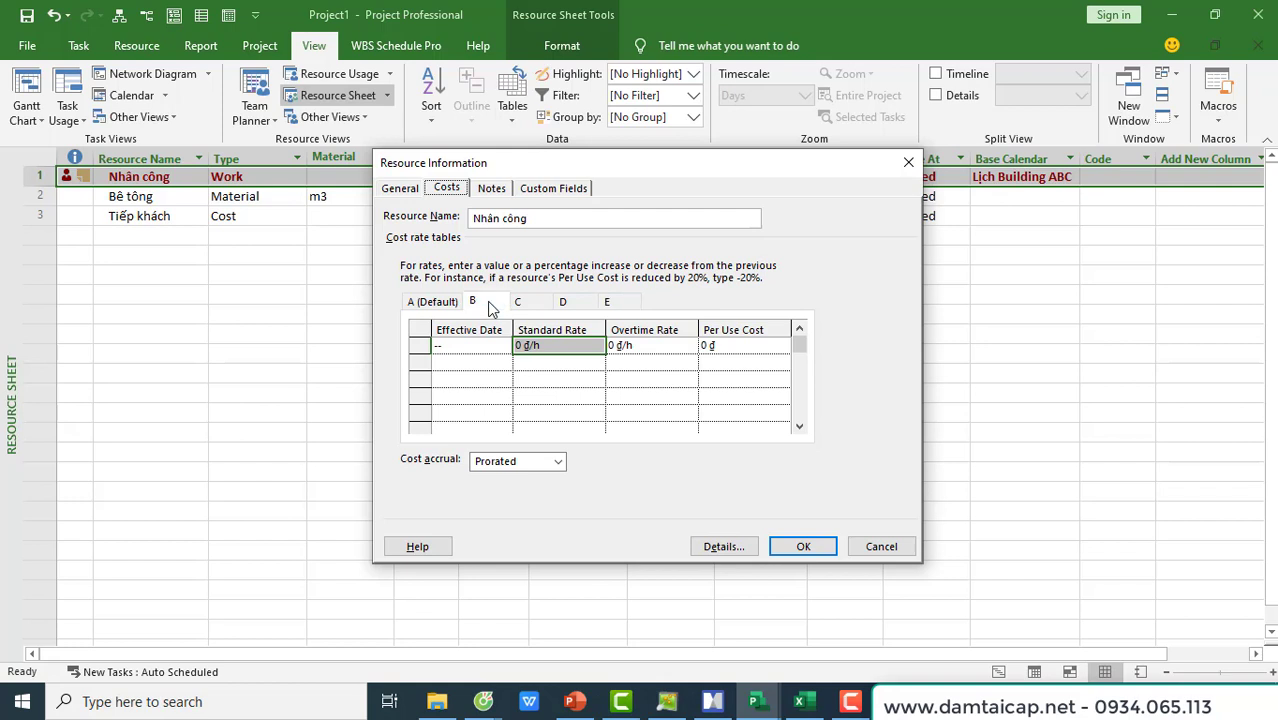
{"action": "left_click", "coordinate": [430, 302]}
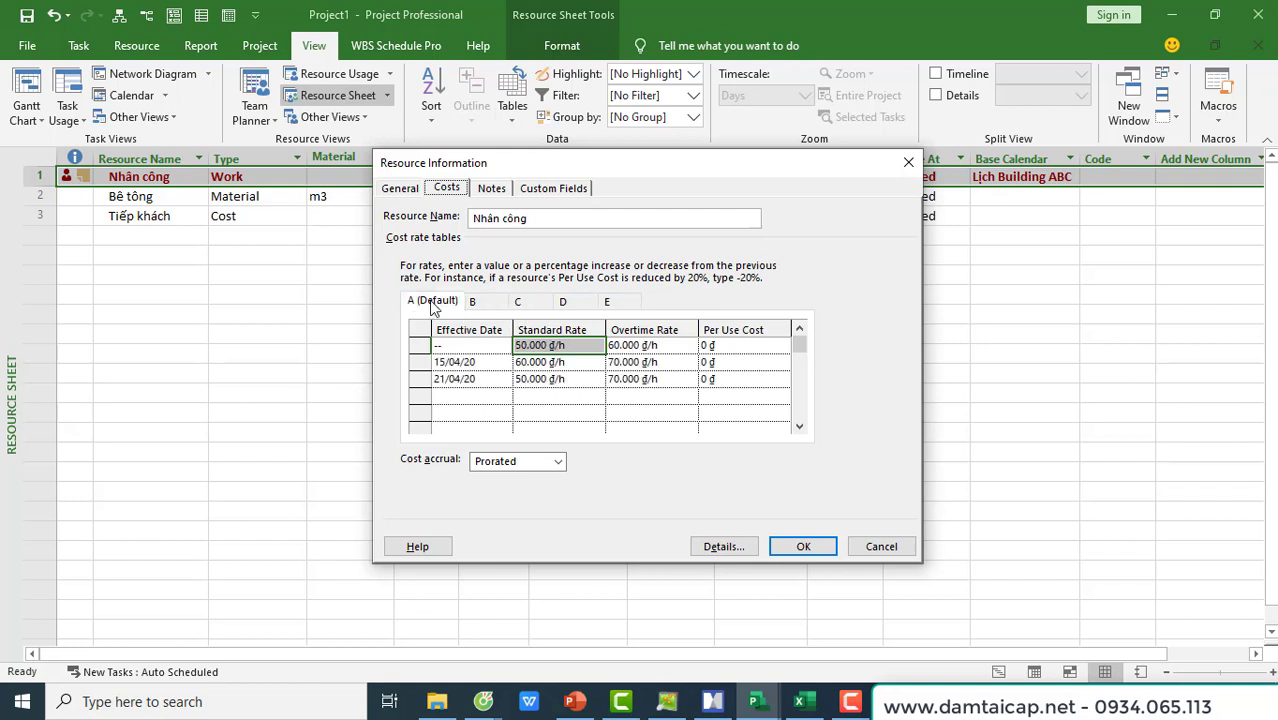
Step: Set the standard rate in Nhân công's cost rate table B to 70.000 ₫/h
{"action": "left_click", "coordinate": [485, 303]}
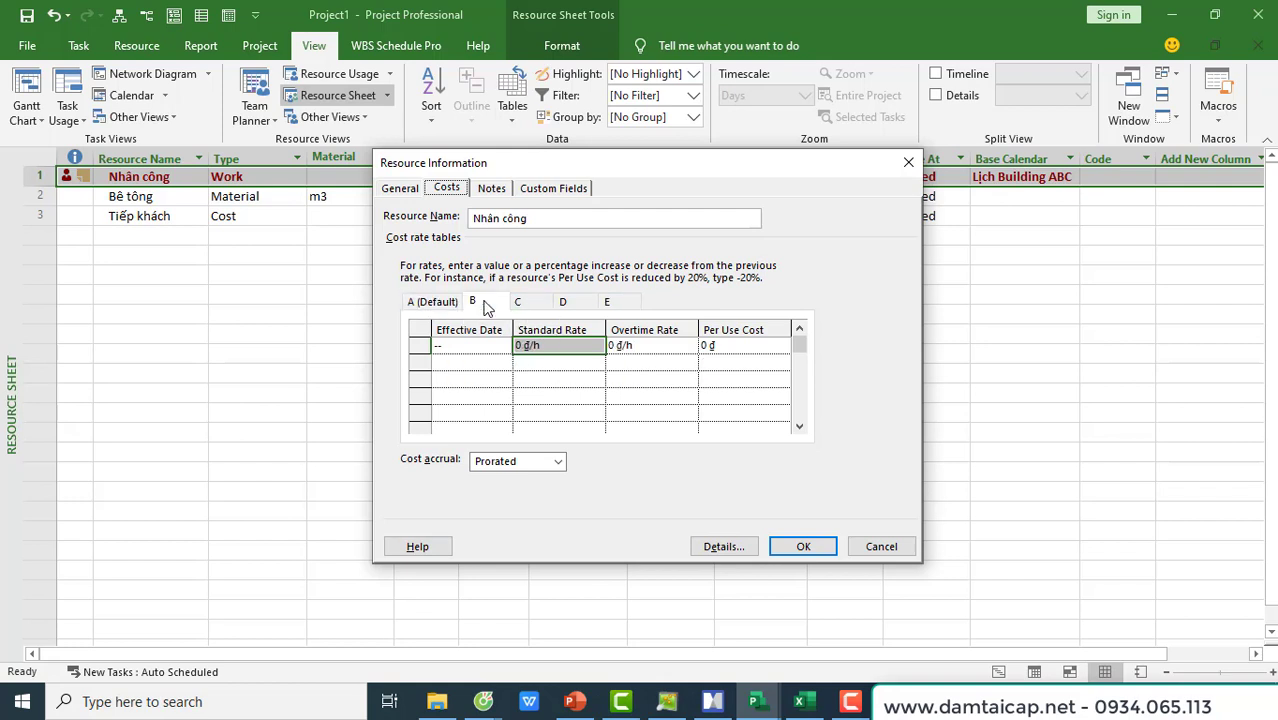
{"action": "left_click", "coordinate": [555, 349]}
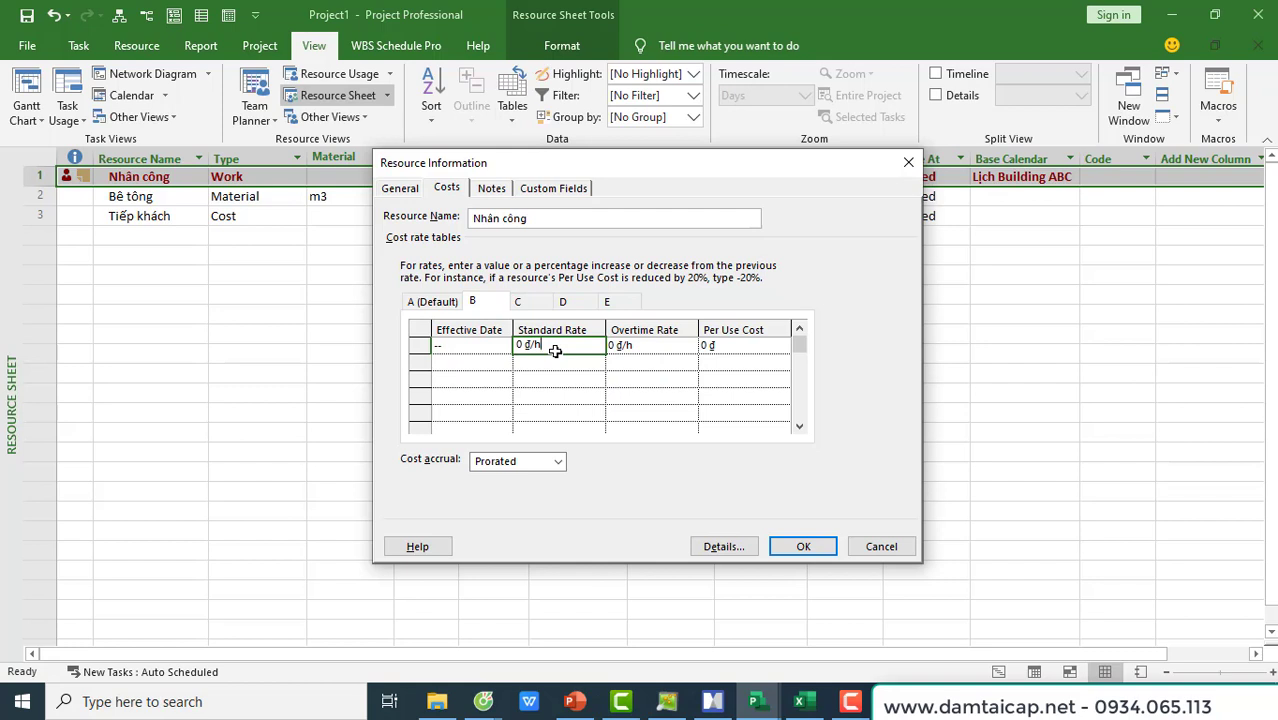
{"action": "key", "text": "BackSpace"}
{"action": "key", "text": "BackSpace"}
{"action": "key", "text": "BackSpace"}
{"action": "key", "text": "BackSpace"}
{"action": "key", "text": "BackSpace"}
{"action": "type", "text": "70.000"}
{"action": "key", "text": "Return"}
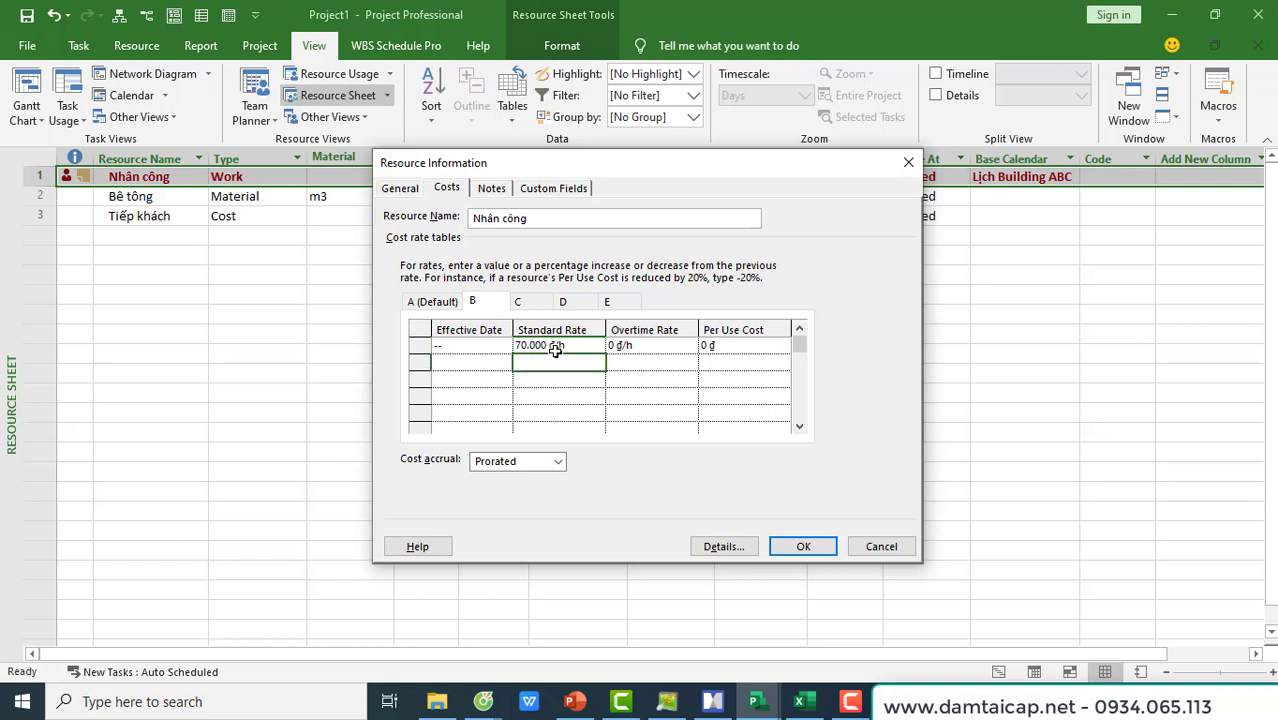
Step: Set the standard rate in Nhân công's cost rate table C to 80.000 ₫/h
{"action": "left_click", "coordinate": [518, 302]}
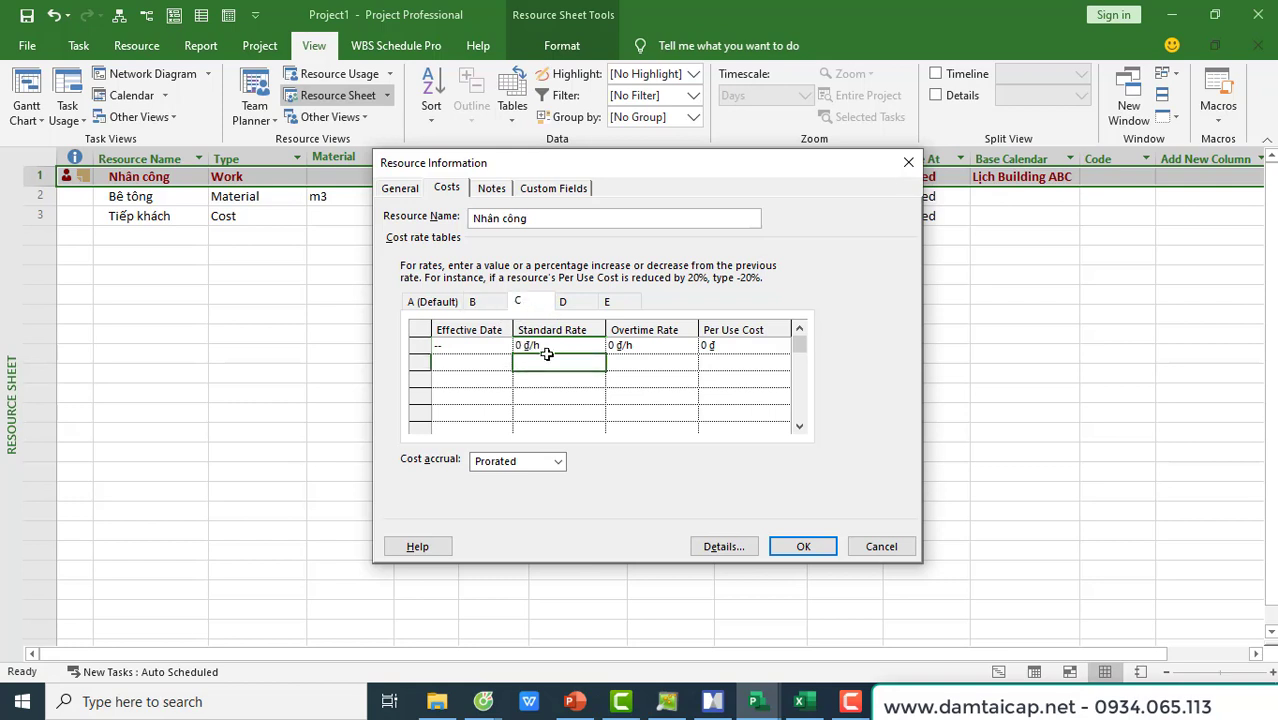
{"action": "left_click", "coordinate": [554, 346]}
{"action": "type", "text": "80000"}
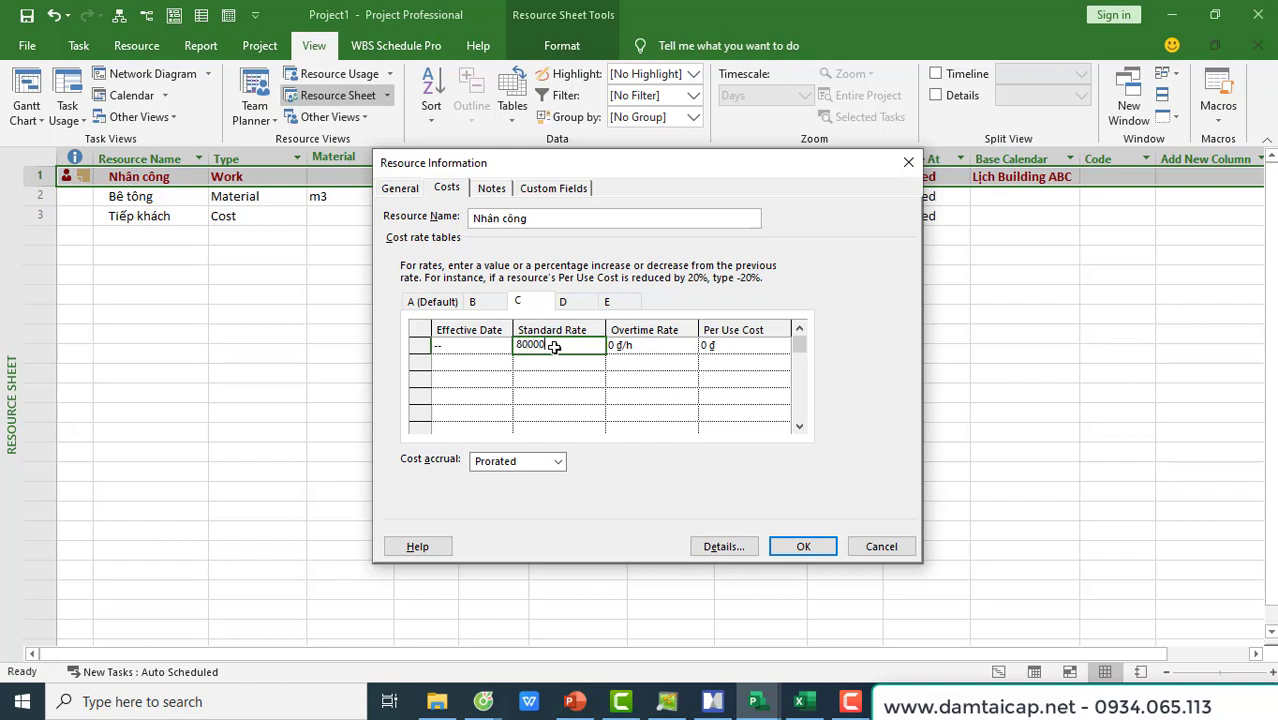
{"action": "key", "text": "Return"}
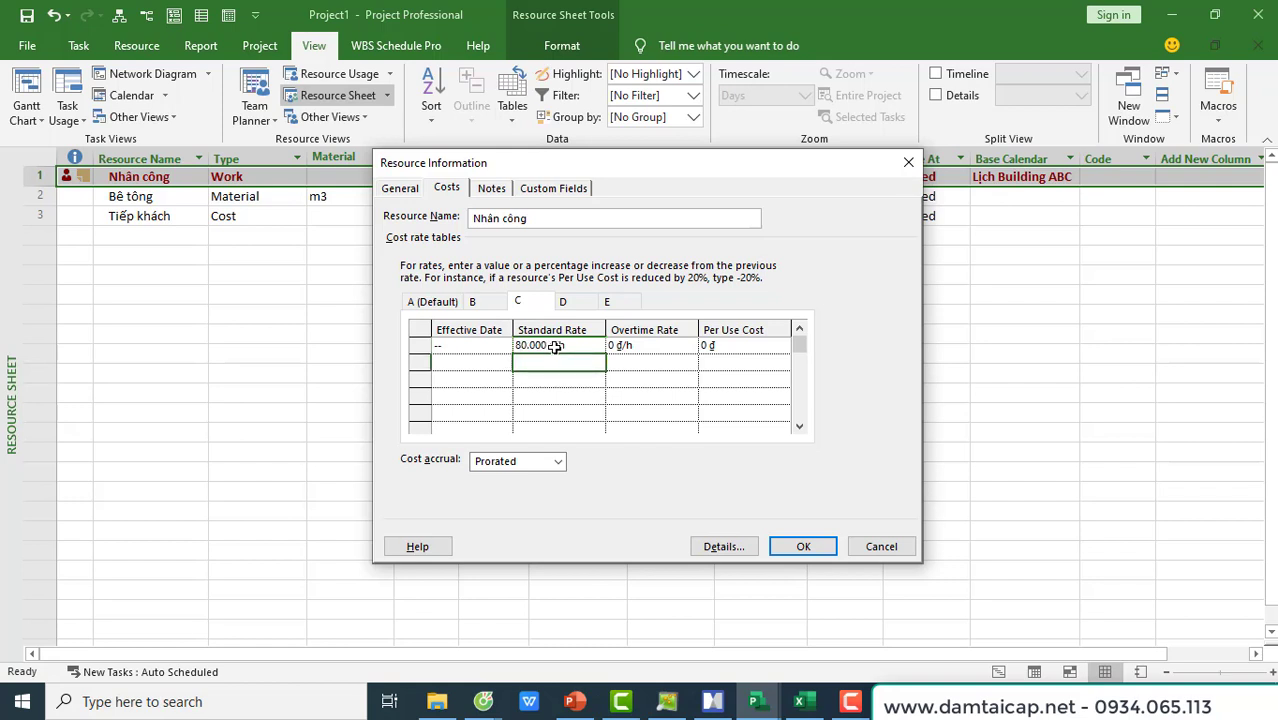
Step: Review the other cost rate tables, and set the overtime rate in table C to 90000
{"action": "left_click", "coordinate": [565, 302]}
{"action": "left_click", "coordinate": [620, 304]}
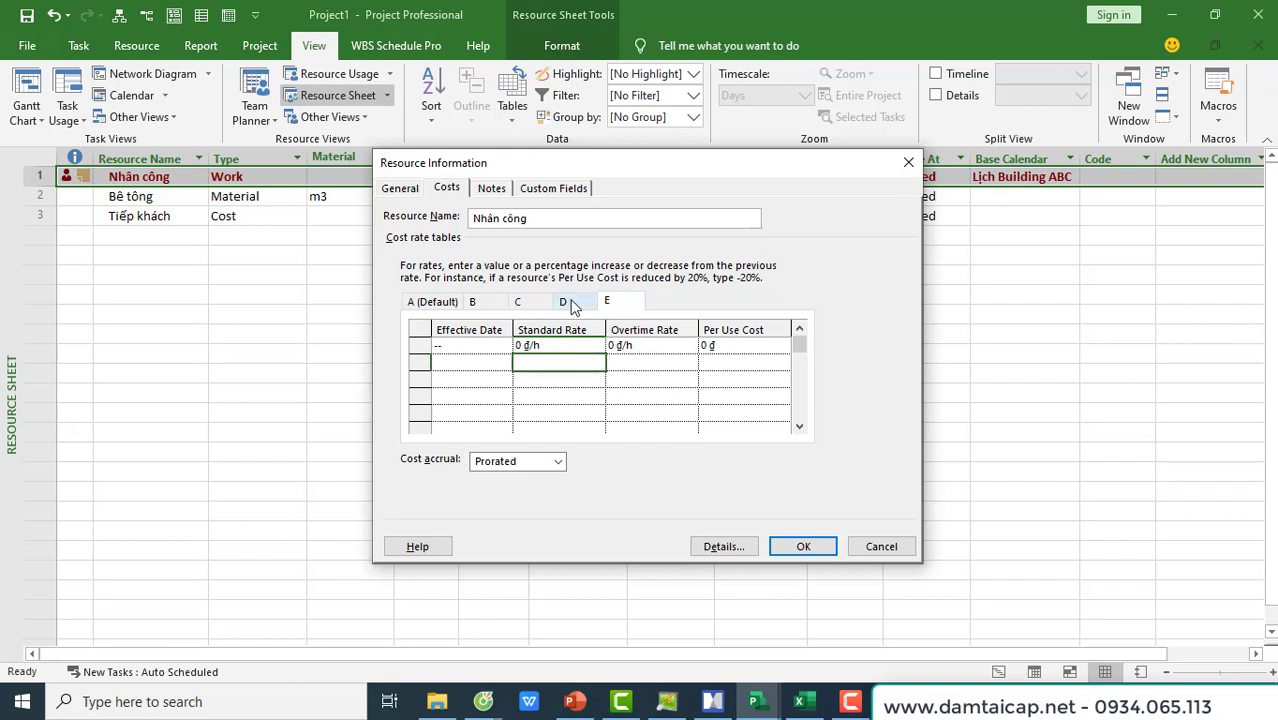
{"action": "left_click", "coordinate": [565, 302]}
{"action": "left_click", "coordinate": [517, 302]}
{"action": "left_click", "coordinate": [472, 302]}
{"action": "left_click", "coordinate": [440, 302]}
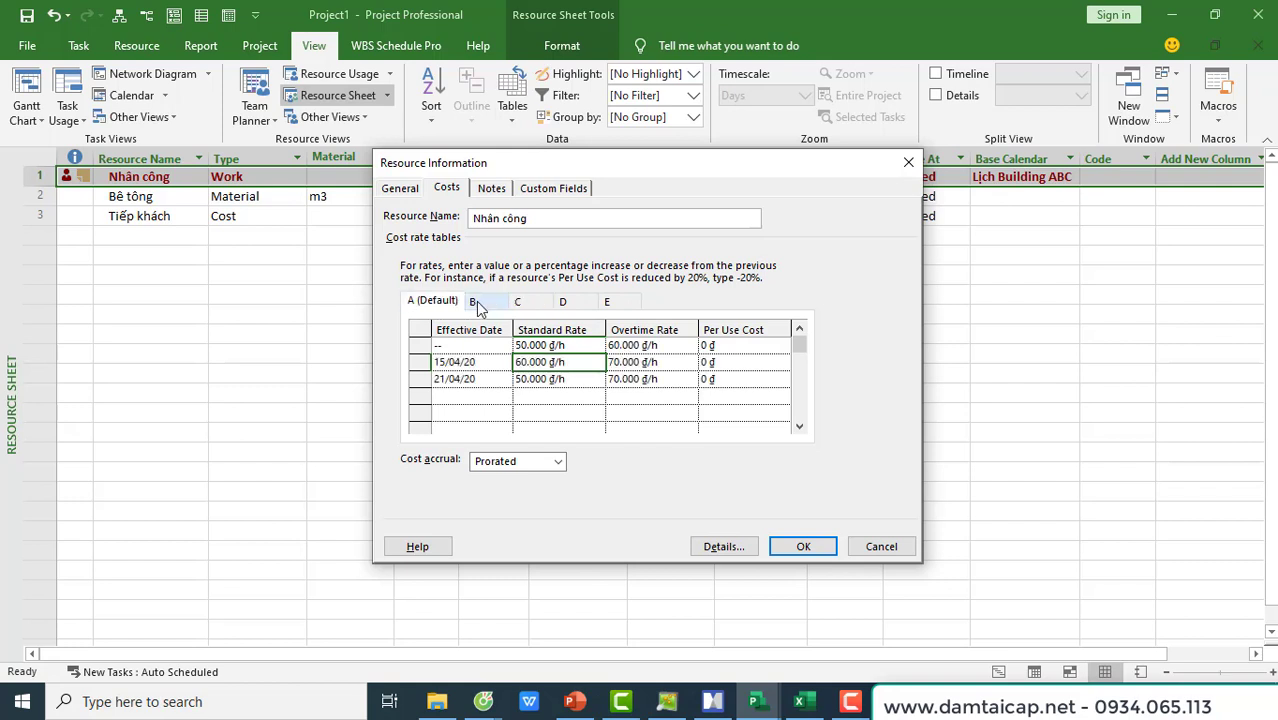
{"action": "left_click", "coordinate": [472, 302]}
{"action": "left_click", "coordinate": [517, 302]}
{"action": "left_click", "coordinate": [597, 346]}
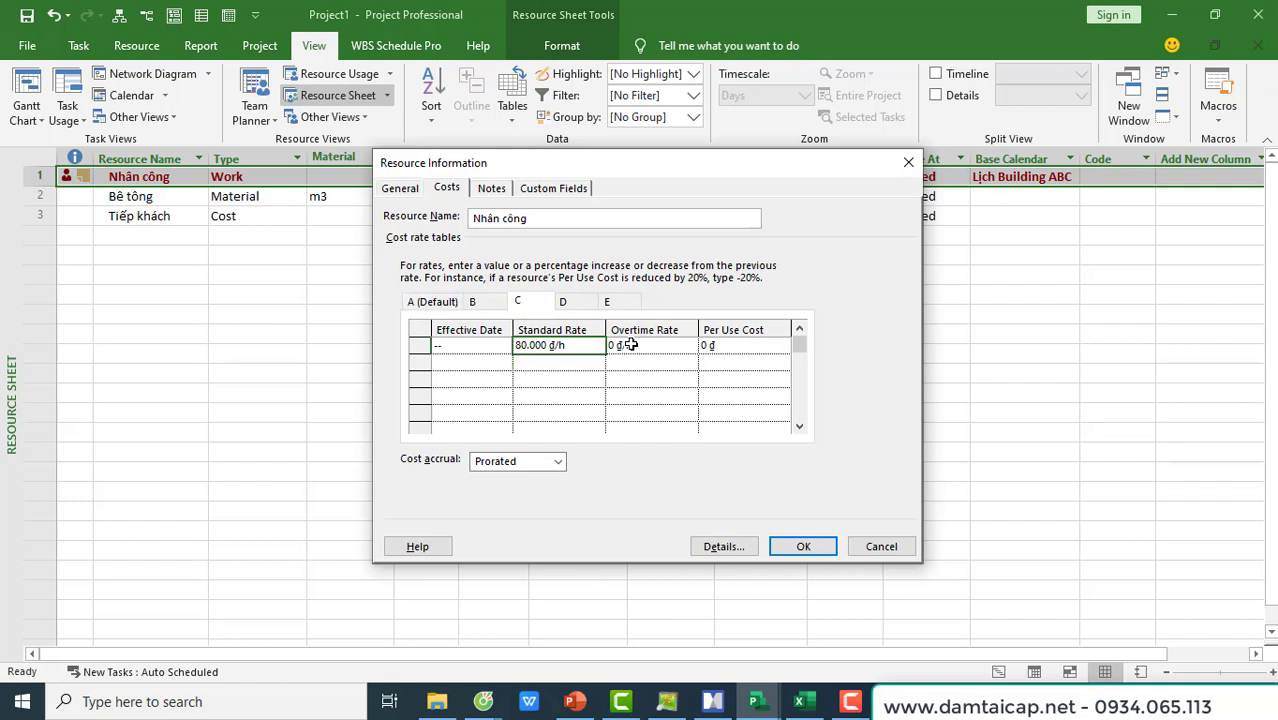
{"action": "left_click", "coordinate": [632, 344]}
{"action": "type", "text": "900"}
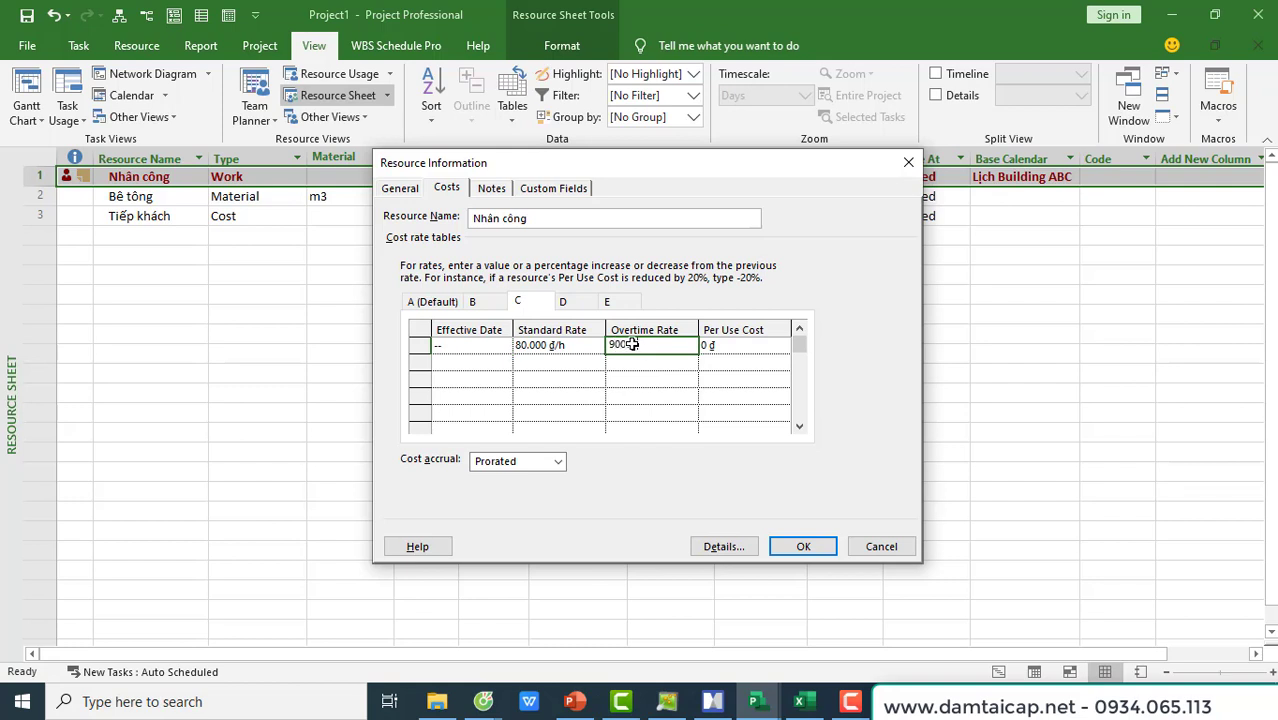
{"action": "type", "text": "00"}
{"action": "key", "text": "Return"}
Step: Set the overtime rate in cost rate table B to 80.000 ₫/h, and save Nhân công's cost rates
{"action": "left_click", "coordinate": [500, 304]}
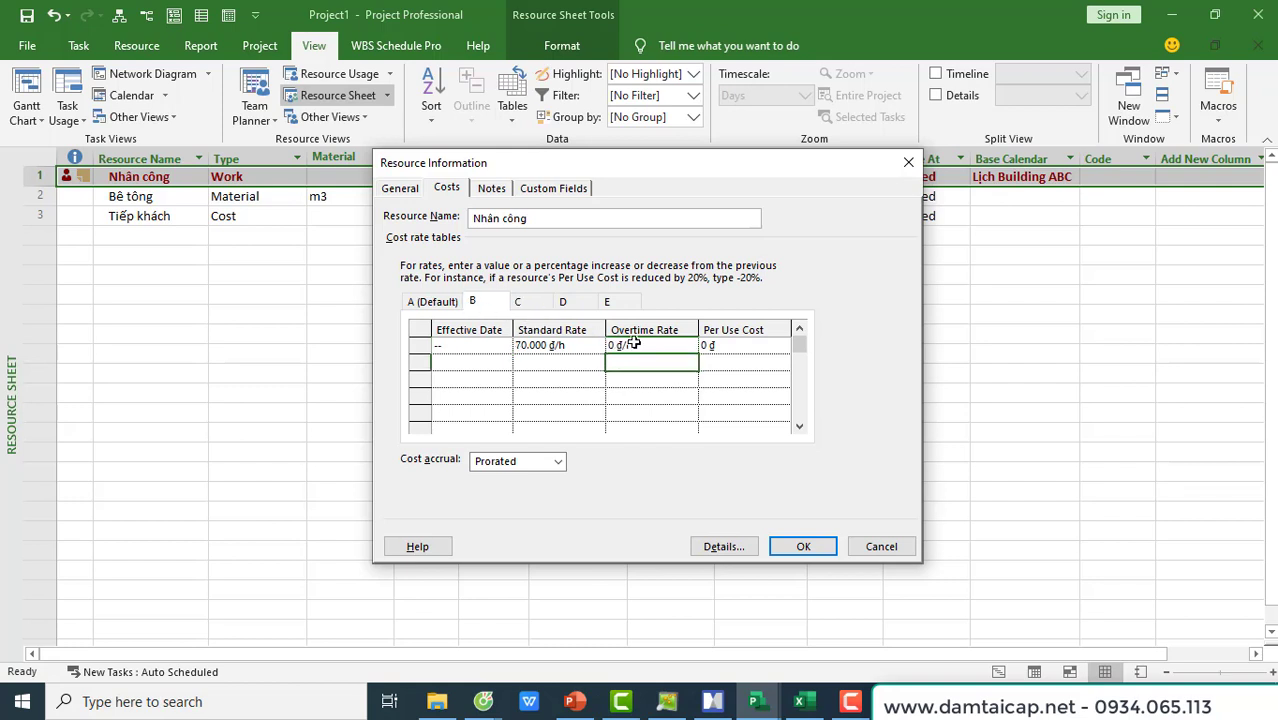
{"action": "left_click", "coordinate": [634, 344]}
{"action": "type", "text": "80.00"}
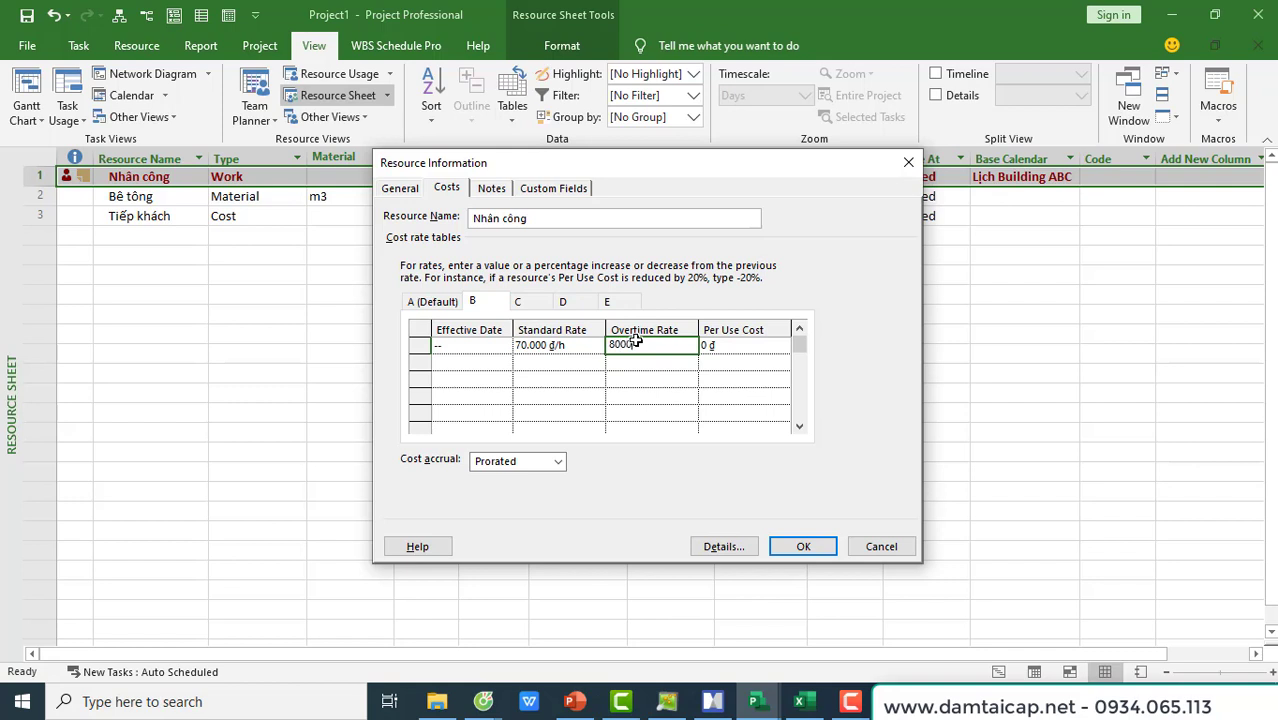
{"action": "type", "text": "0"}
{"action": "key", "text": "Return"}
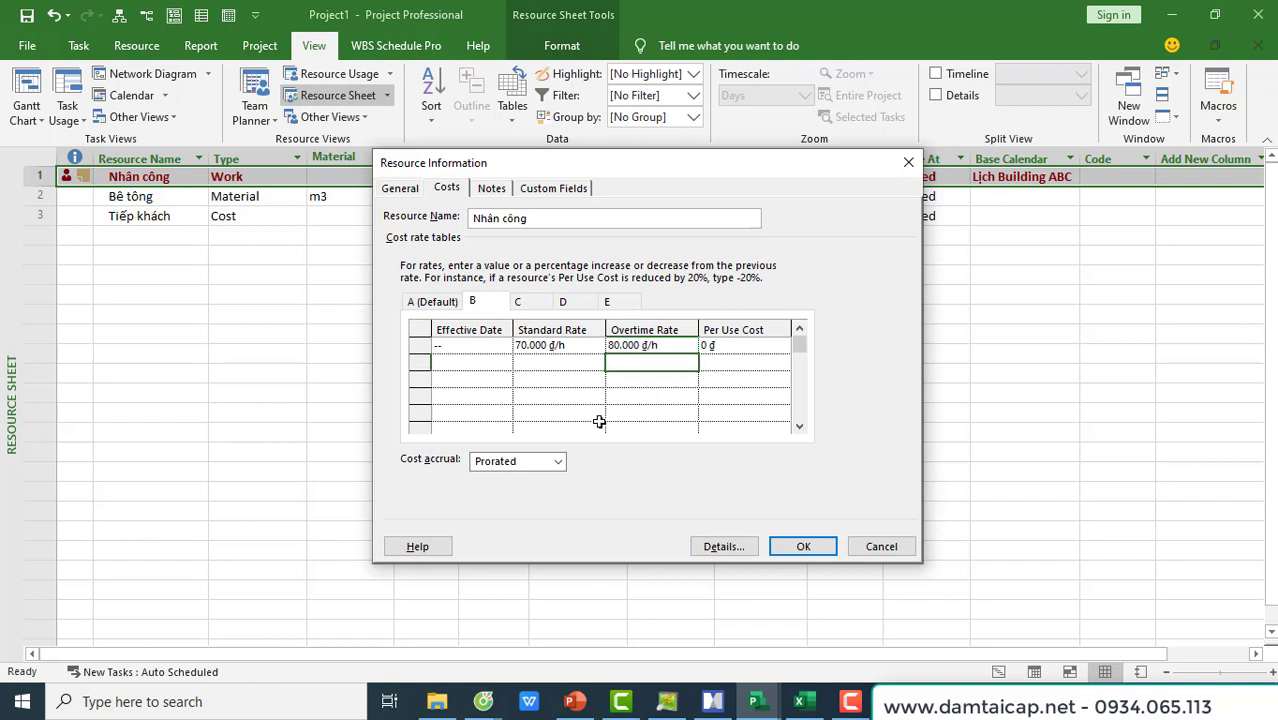
{"action": "left_click", "coordinate": [805, 545]}
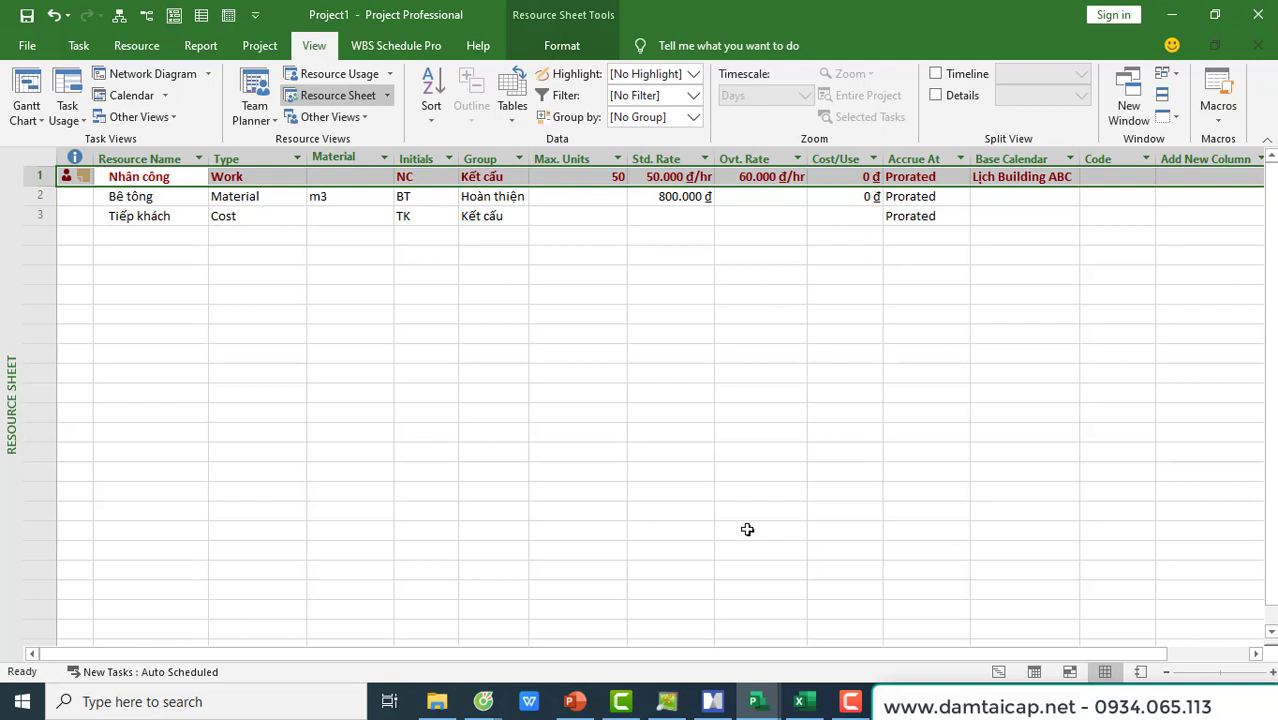
Step: Switch to the Resource Usage view, and widen the table area and the Resource Name column to show full task names
{"action": "right_click", "coordinate": [8, 391]}
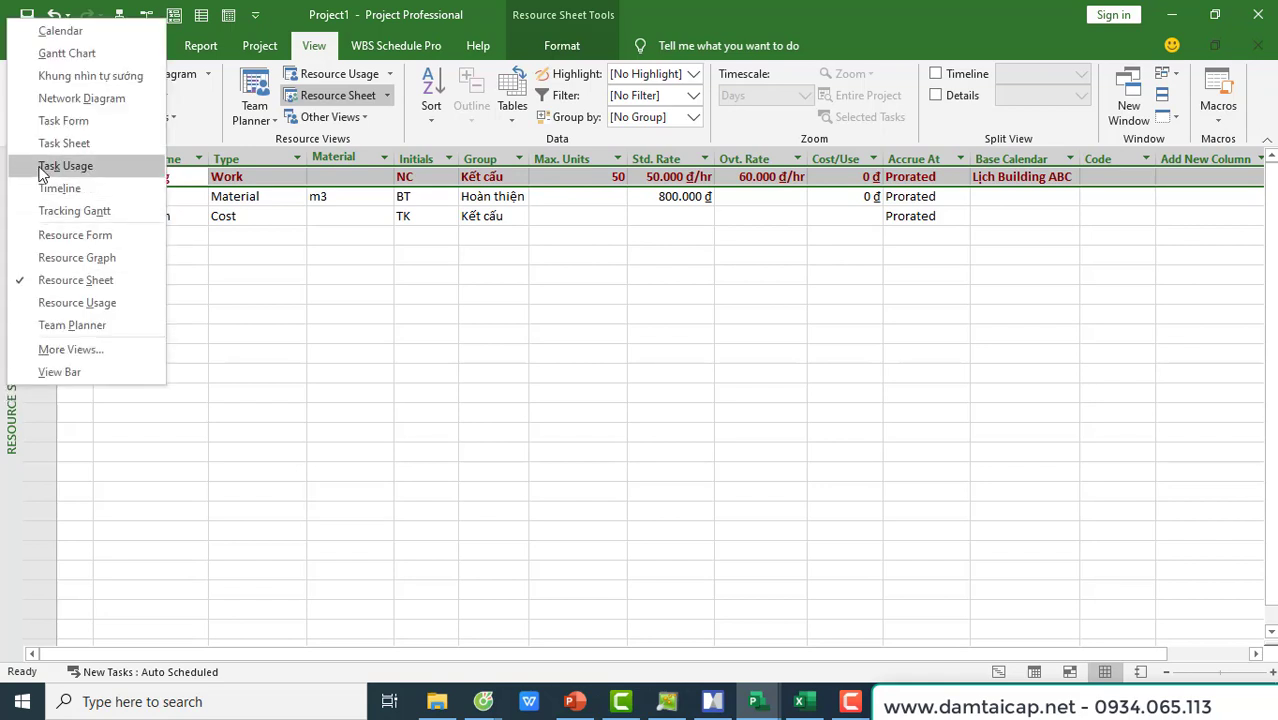
{"action": "left_click", "coordinate": [70, 303]}
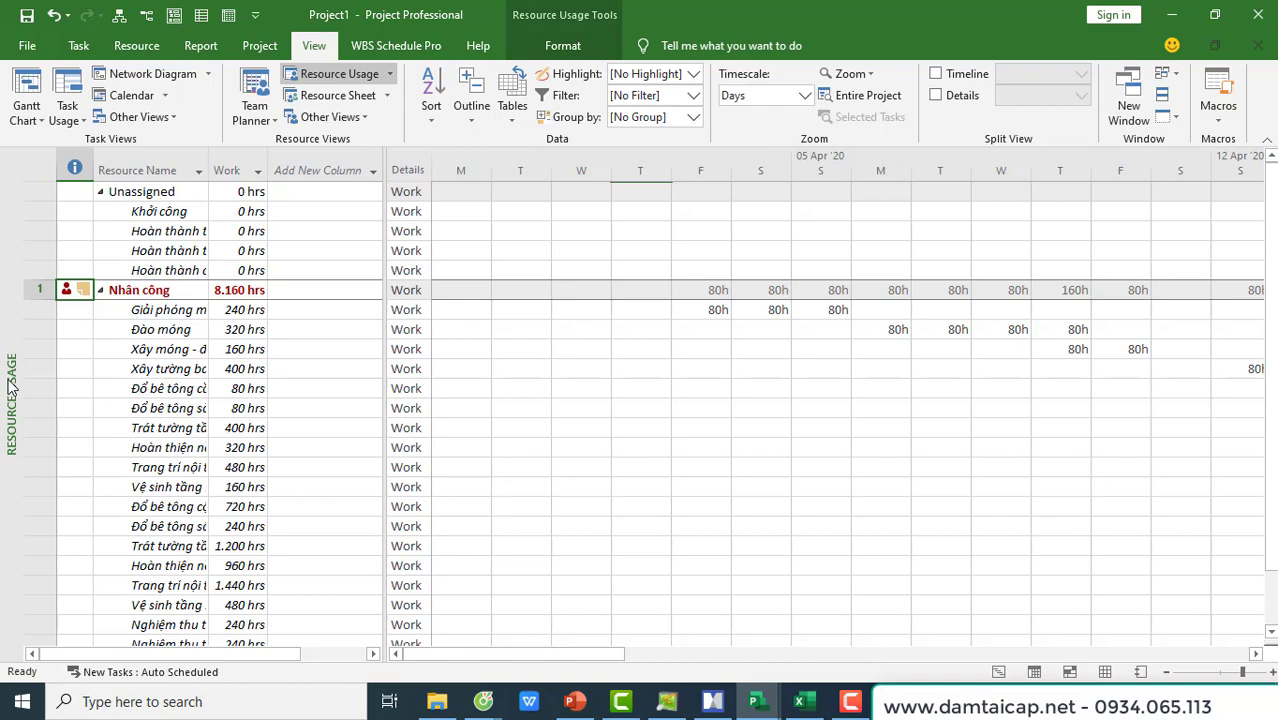
{"action": "left_click_drag", "start_coordinate": [208, 170], "coordinate": [276, 168]}
{"action": "left_click_drag", "start_coordinate": [385, 175], "coordinate": [677, 217]}
{"action": "left_click_drag", "start_coordinate": [276, 168], "coordinate": [399, 179]}
Step: Look over the tasks assigned to Nhân công, from Giải phóng mặt bằng to Đổ bê tông cầu thang
{"action": "left_click_drag", "start_coordinate": [276, 309], "coordinate": [300, 450]}
{"action": "scroll", "coordinate": [300, 450], "scroll_direction": "up", "scroll_amount": 3}
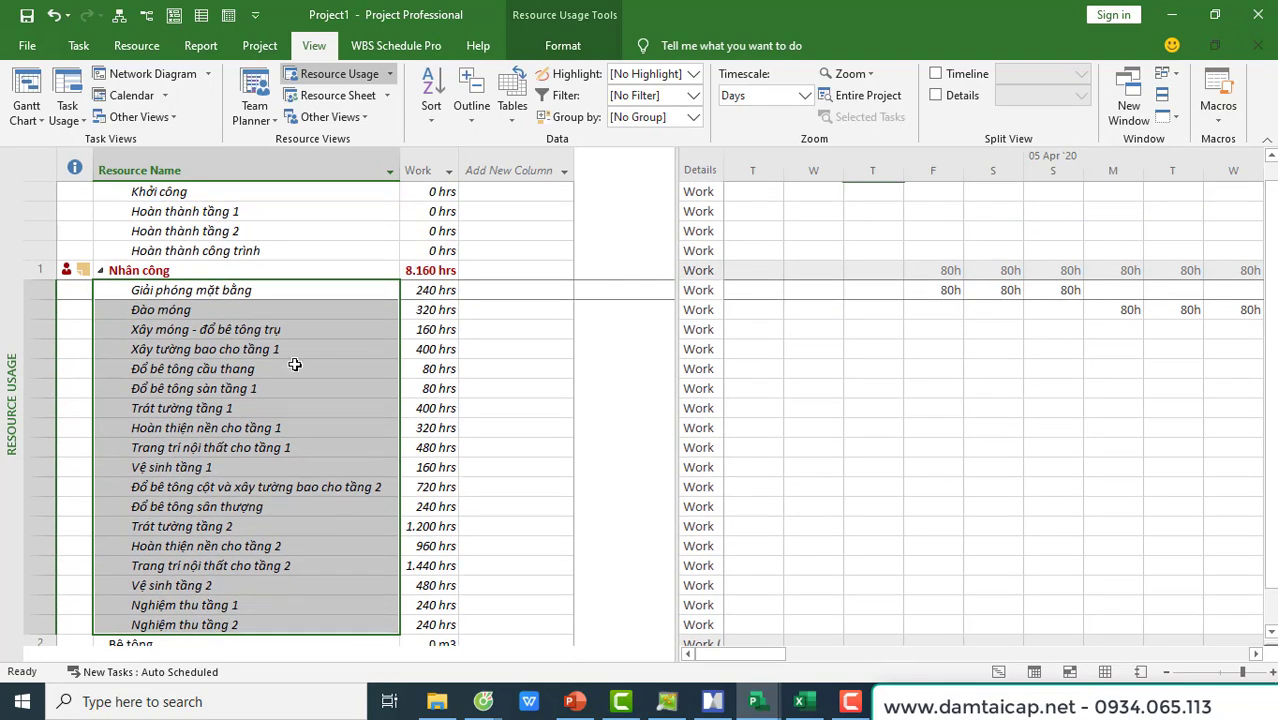
{"action": "left_click", "coordinate": [263, 291]}
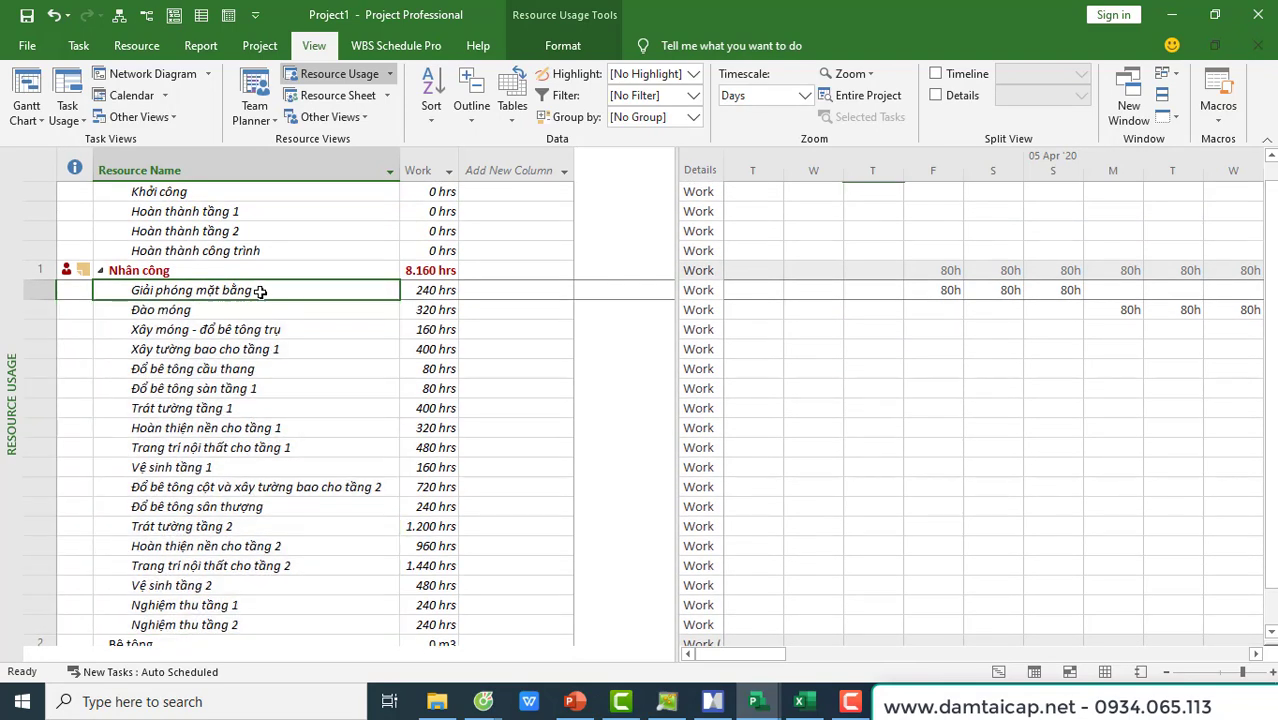
{"action": "left_click", "coordinate": [216, 312]}
{"action": "left_click", "coordinate": [222, 329]}
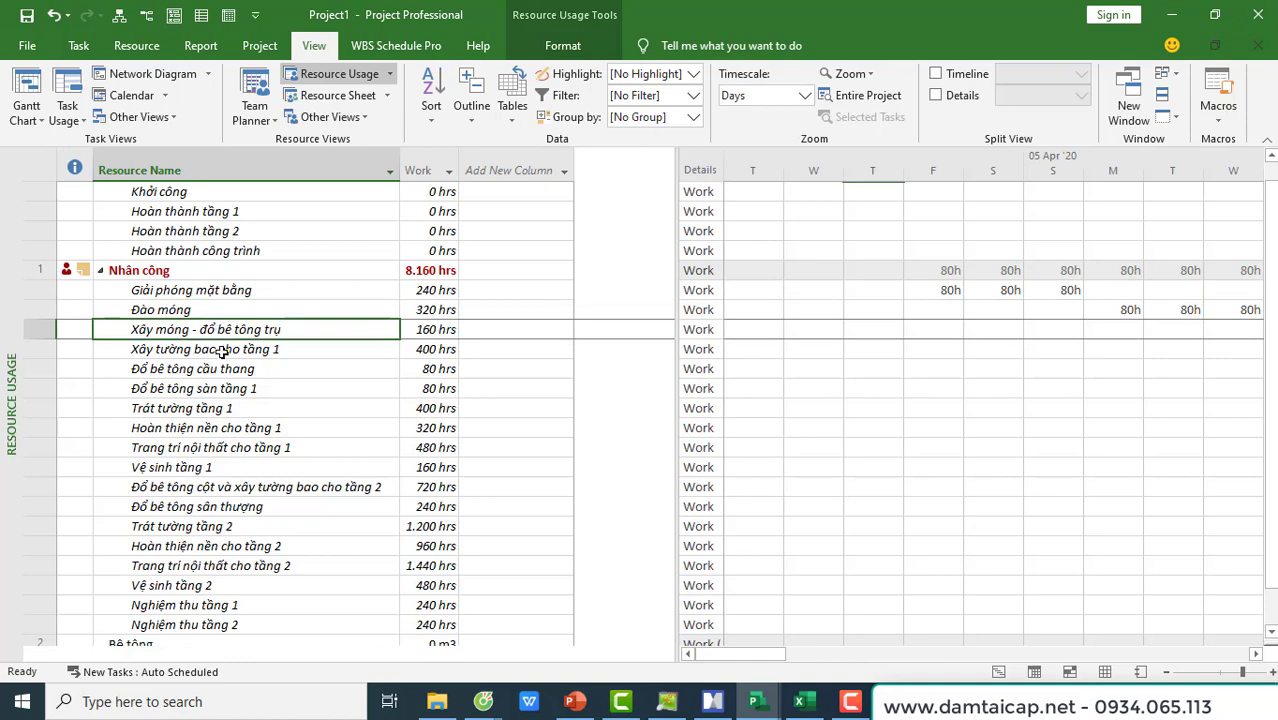
{"action": "left_click", "coordinate": [226, 349]}
{"action": "left_click", "coordinate": [220, 372]}
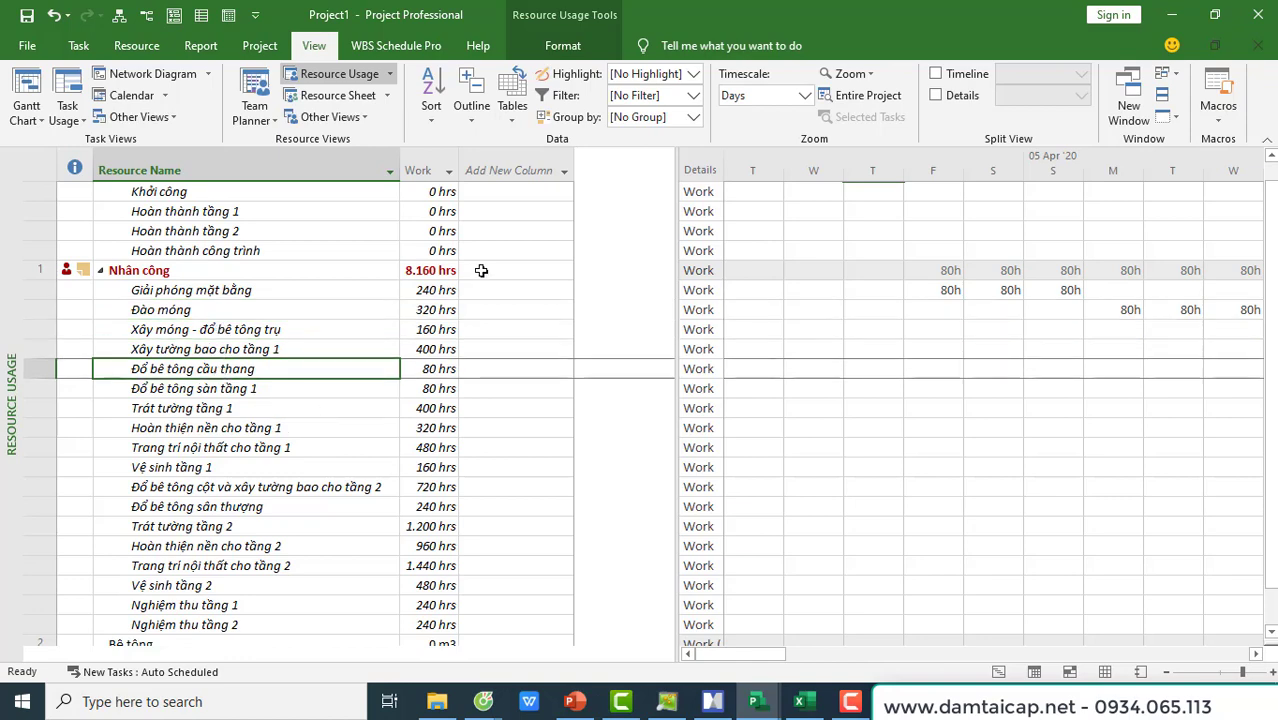
Step: Add a Cost Rate Table column after the Work column in the Resource Usage table
{"action": "left_click", "coordinate": [531, 165]}
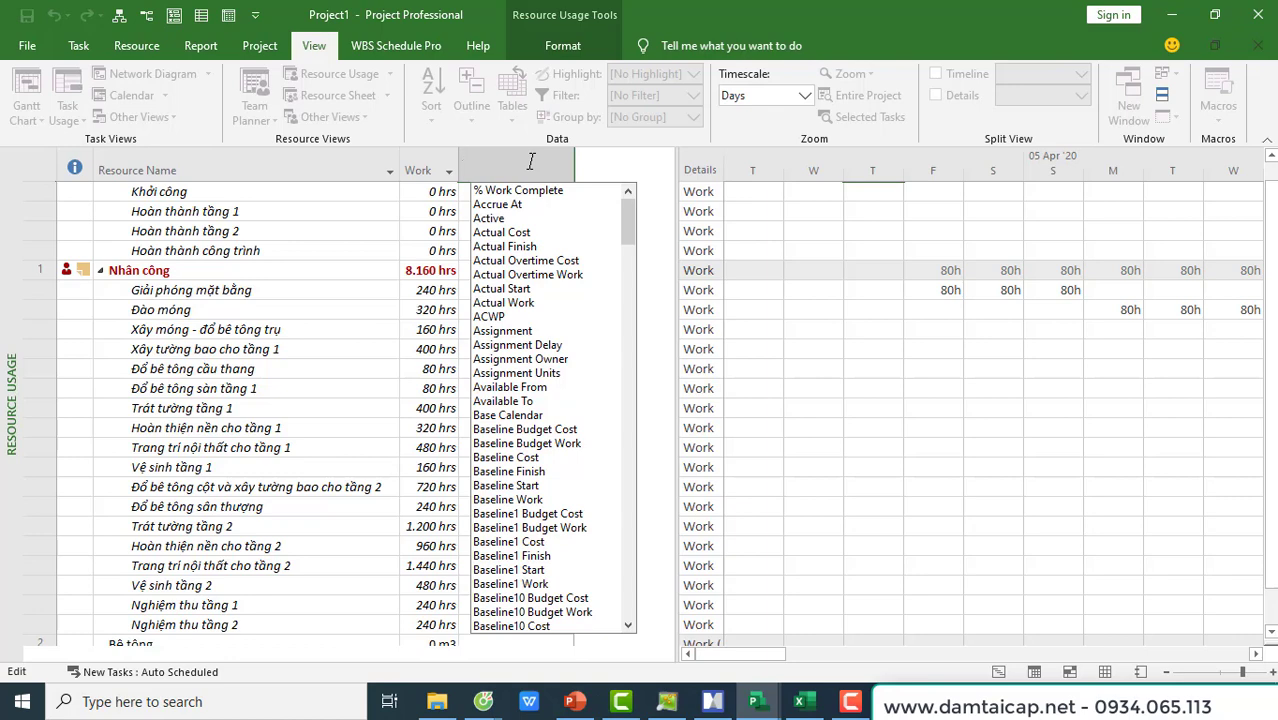
{"action": "type", "text": "co"}
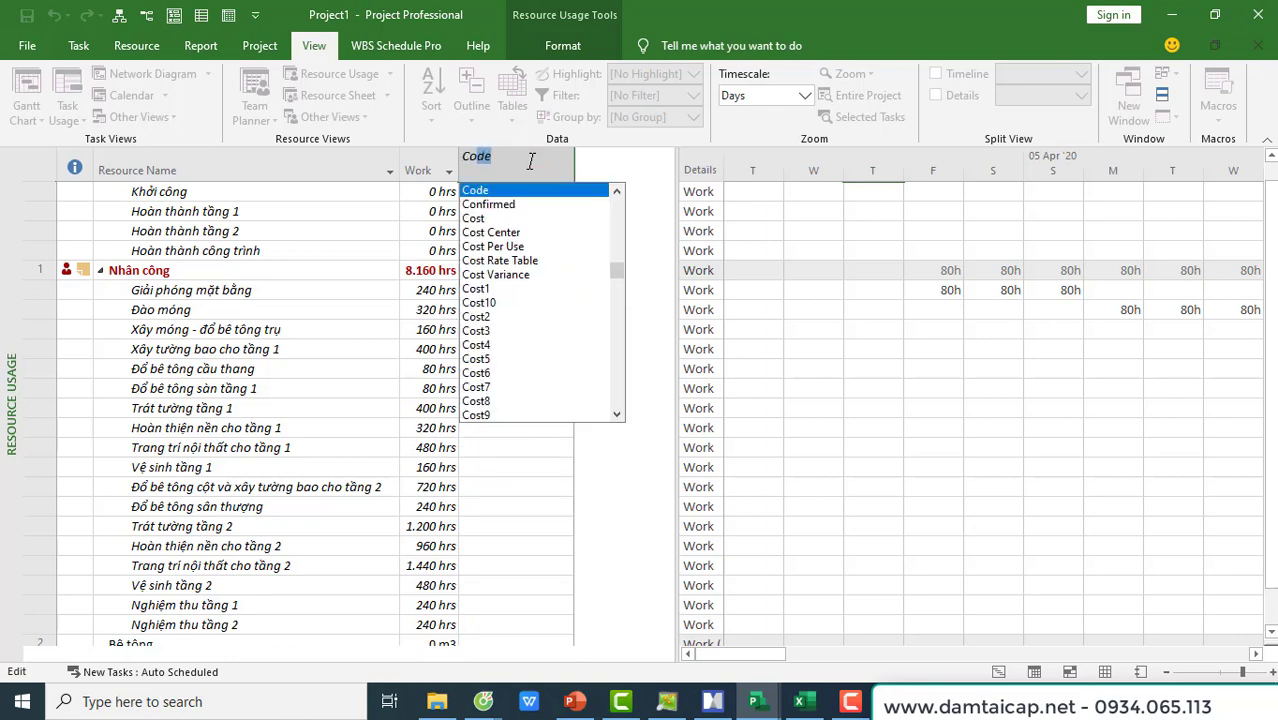
{"action": "key", "text": "BackSpace"}
{"action": "type", "text": "st"}
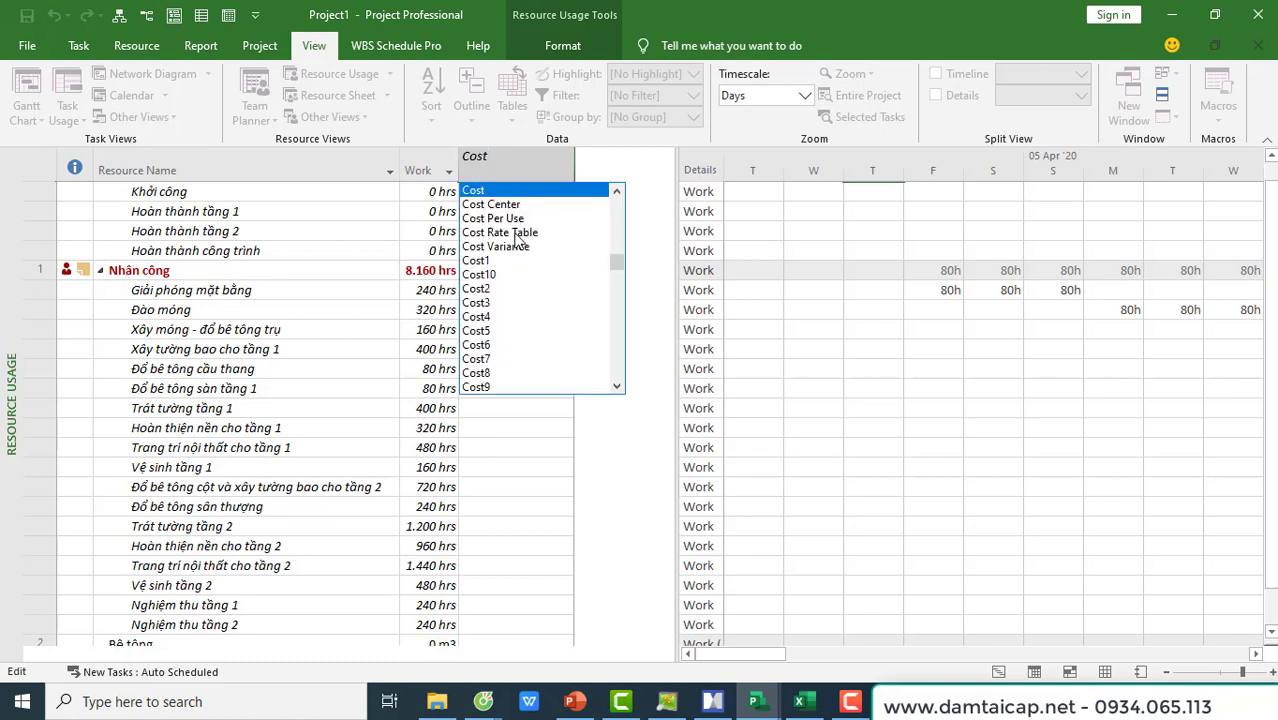
{"action": "key", "text": "Escape"}
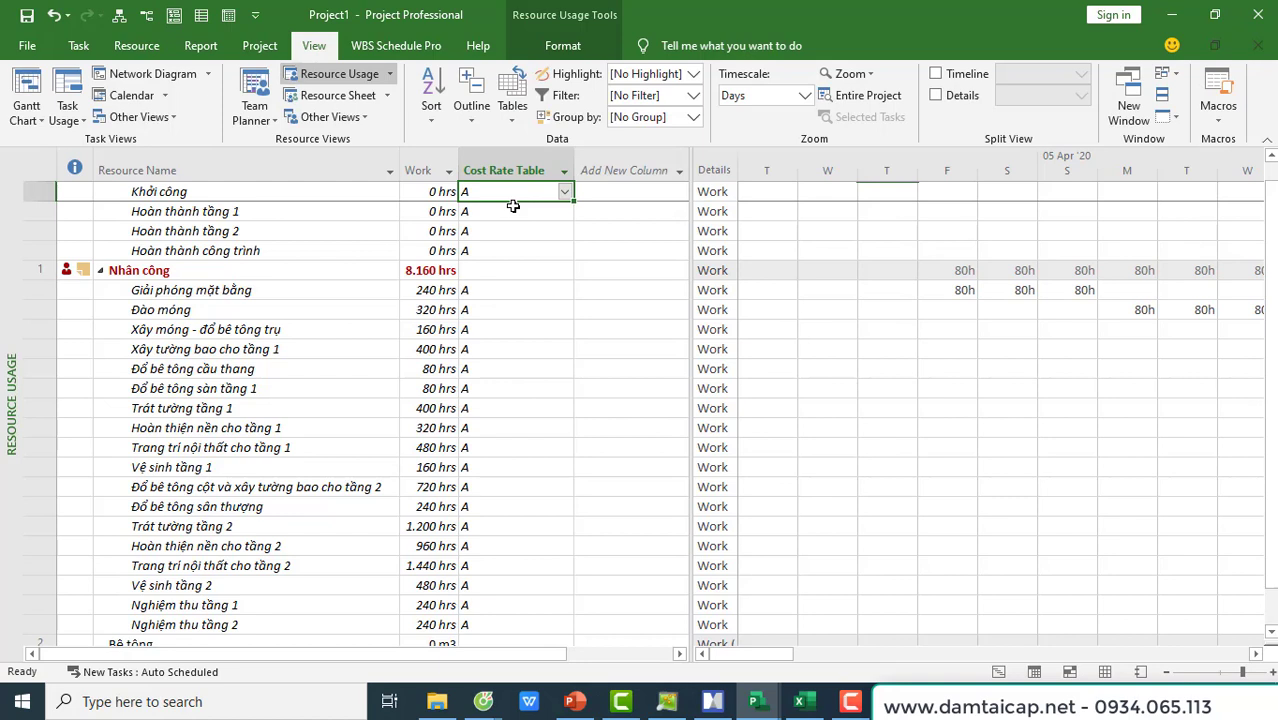
Step: Check which cost rate table is assigned to Nhân công's first tasks, such as Giải phóng mặt bằng and Đào móng
{"action": "left_click", "coordinate": [507, 251]}
{"action": "left_click", "coordinate": [507, 290]}
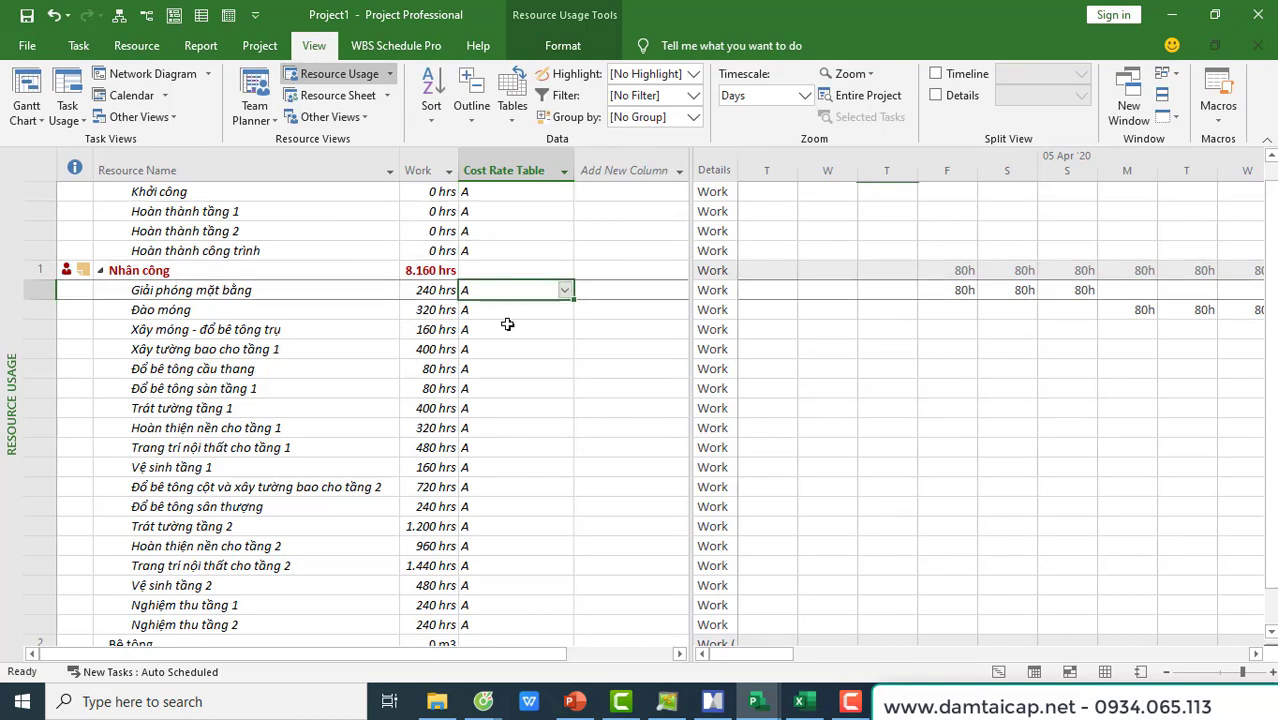
{"action": "left_click", "coordinate": [507, 324]}
{"action": "left_click", "coordinate": [500, 294]}
{"action": "left_click", "coordinate": [515, 311]}
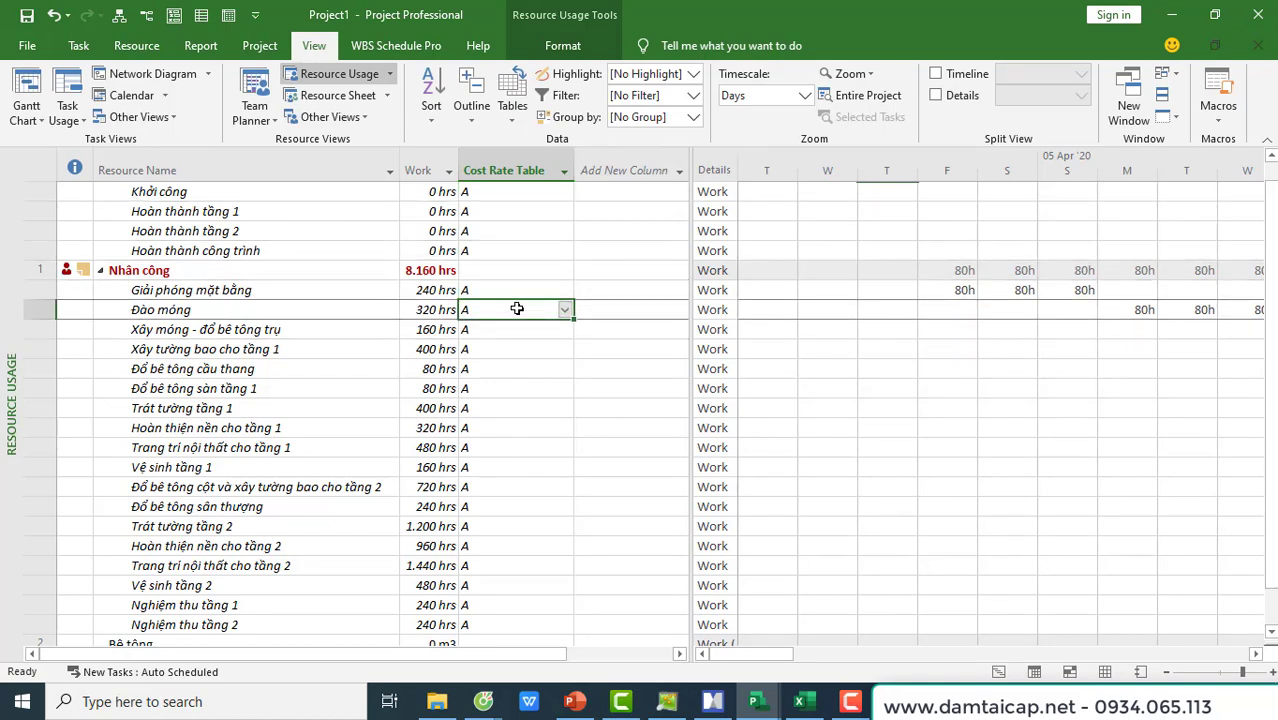
Step: Check the project's total cost in the project statistics, and close them
{"action": "left_click", "coordinate": [260, 50]}
{"action": "left_click", "coordinate": [224, 100]}
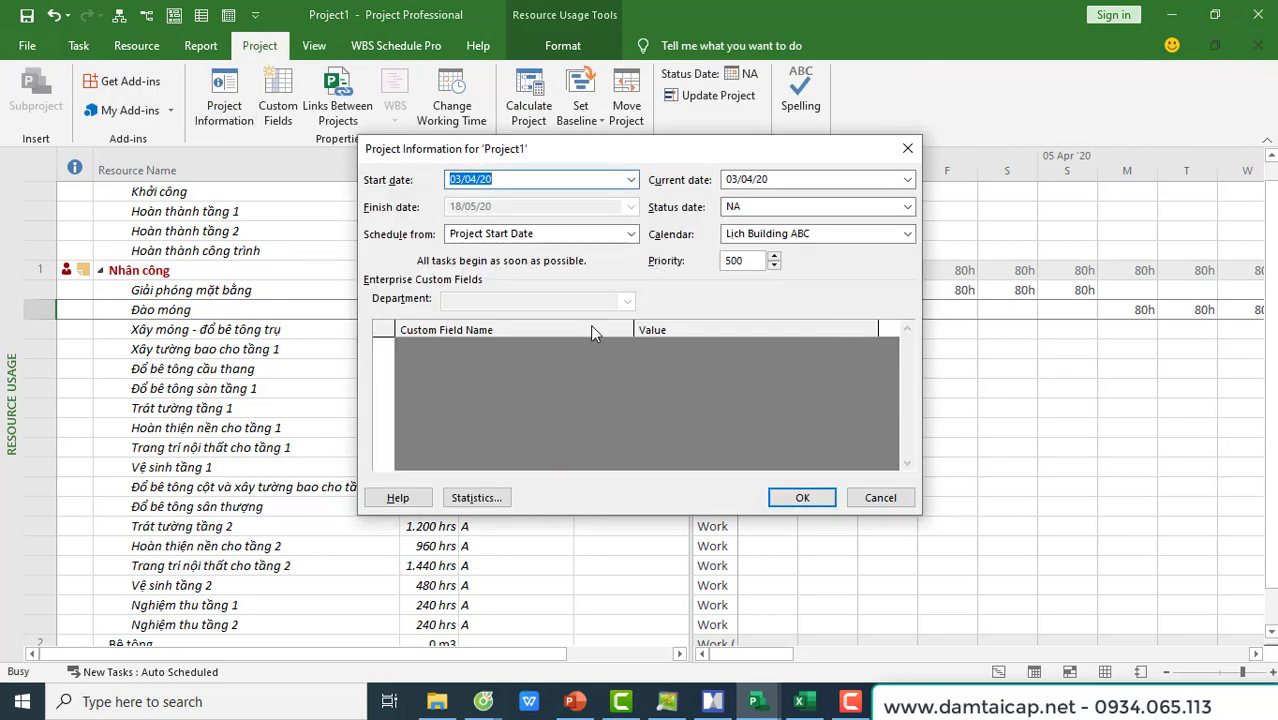
{"action": "left_click", "coordinate": [478, 500]}
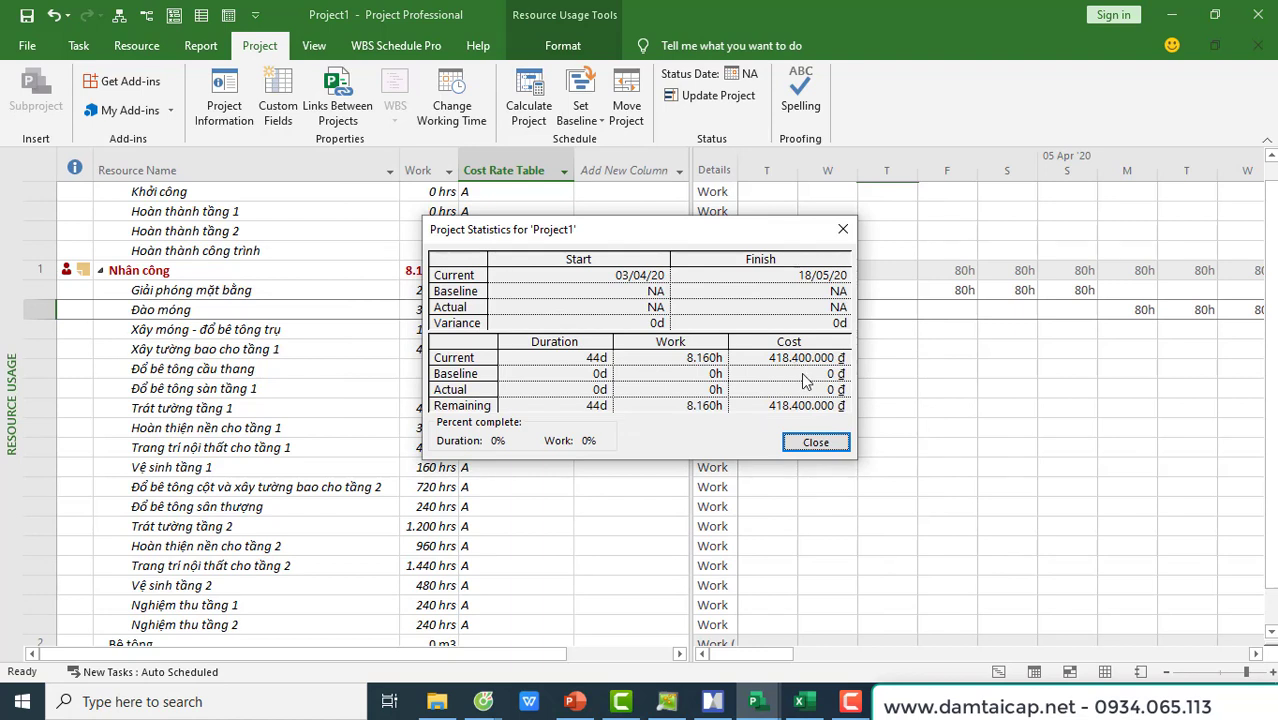
{"action": "left_click", "coordinate": [816, 444]}
Step: Assign Nhân công's cost rate table B to Đào móng and table C to Xây móng - đổ bê tông trụ
{"action": "left_click", "coordinate": [510, 373]}
{"action": "left_click", "coordinate": [528, 308]}
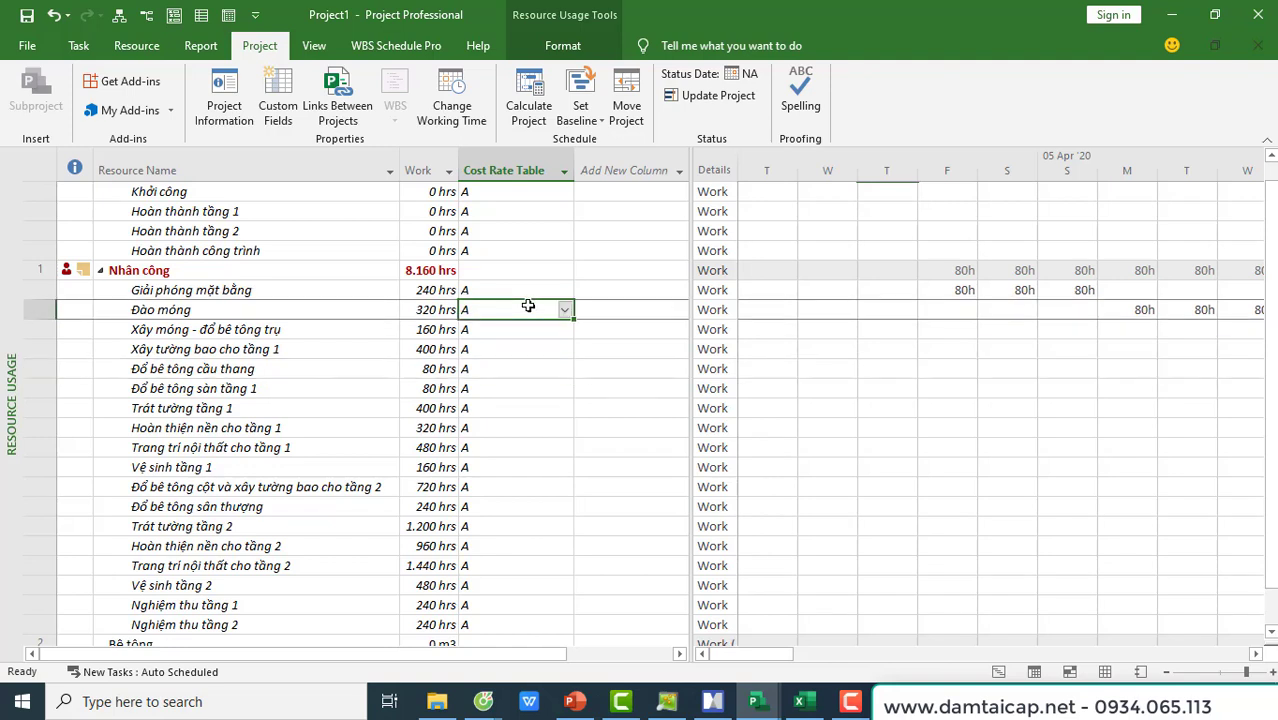
{"action": "left_click", "coordinate": [526, 293]}
{"action": "left_click", "coordinate": [495, 307]}
{"action": "type", "text": "B"}
{"action": "key", "text": "Return"}
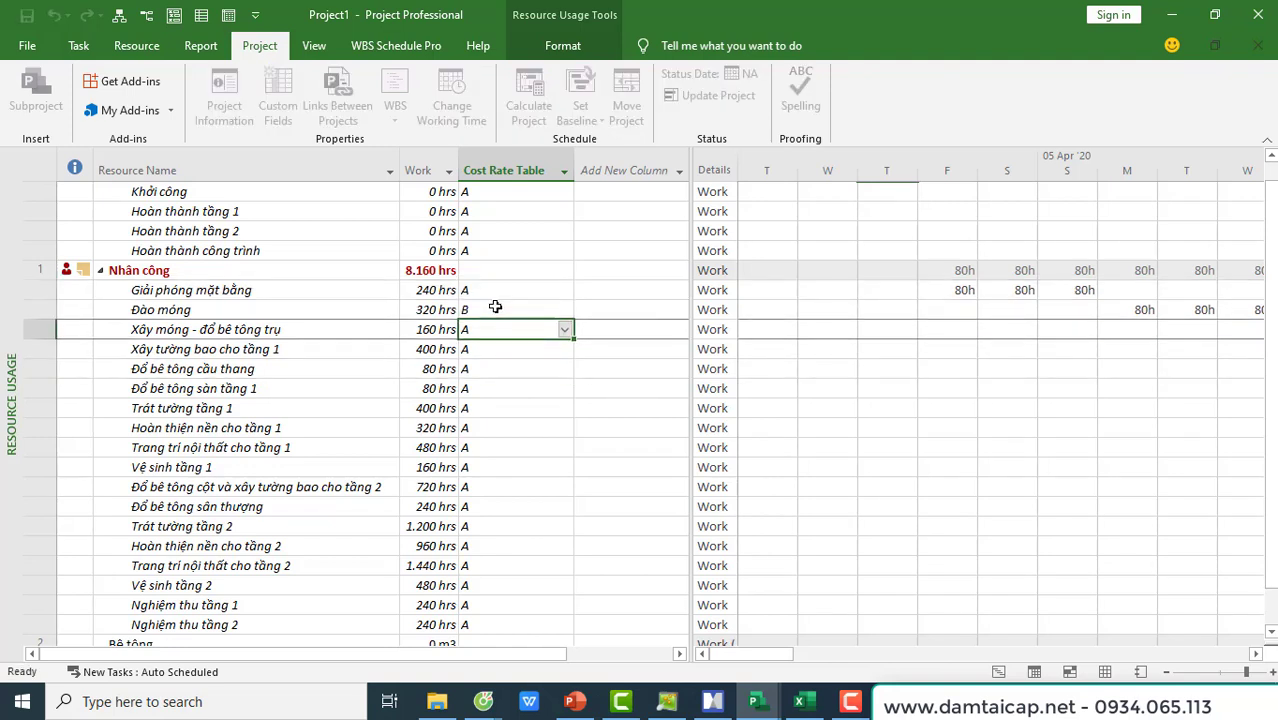
{"action": "type", "text": "C"}
{"action": "key", "text": "Return"}
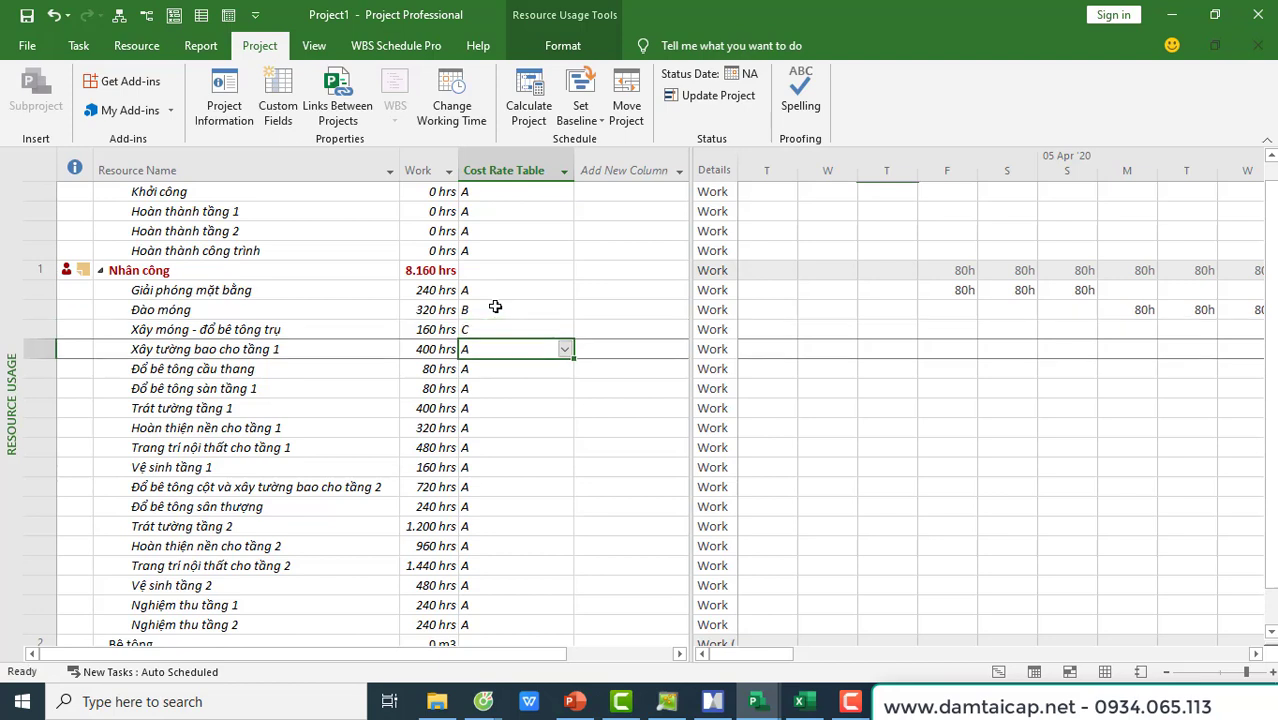
Step: Set the cost rate tables to B for Xây tường bao cho tầng 1, A for Đổ bê tông cầu thang and C for Đổ bê tông sàn tầng 1
{"action": "type", "text": "B"}
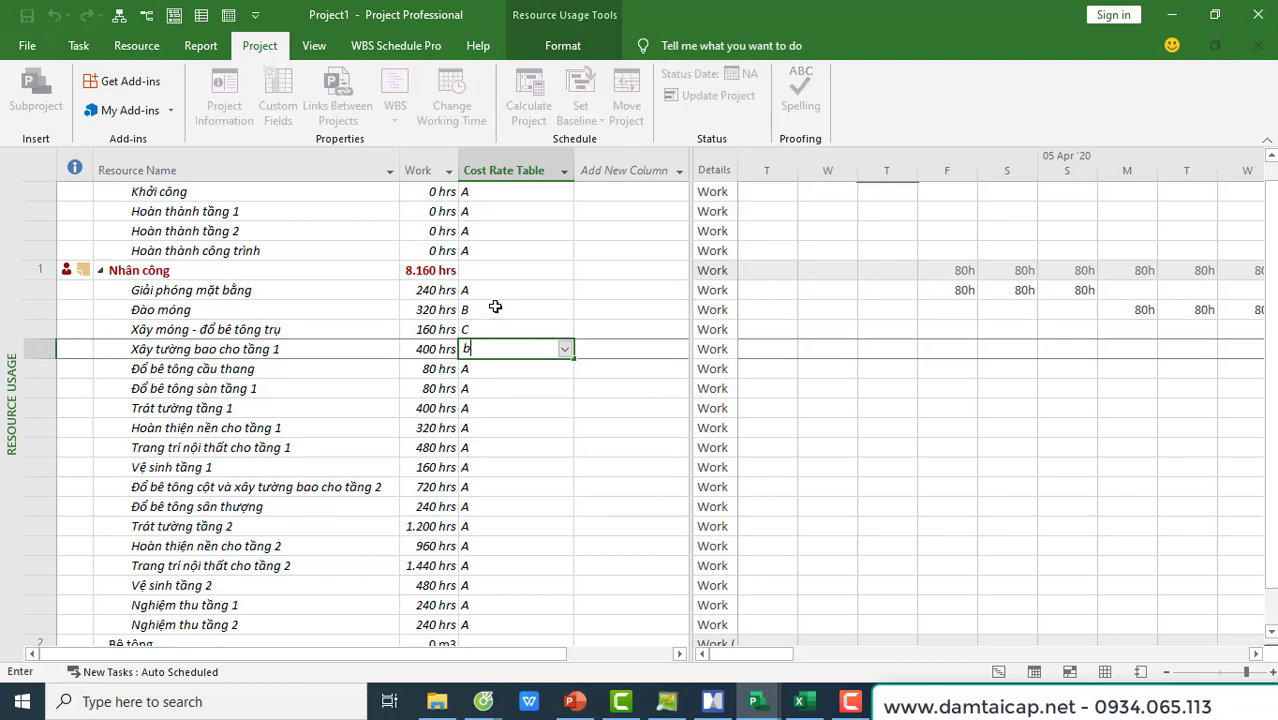
{"action": "key", "text": "Return"}
{"action": "type", "text": "A"}
{"action": "key", "text": "Return"}
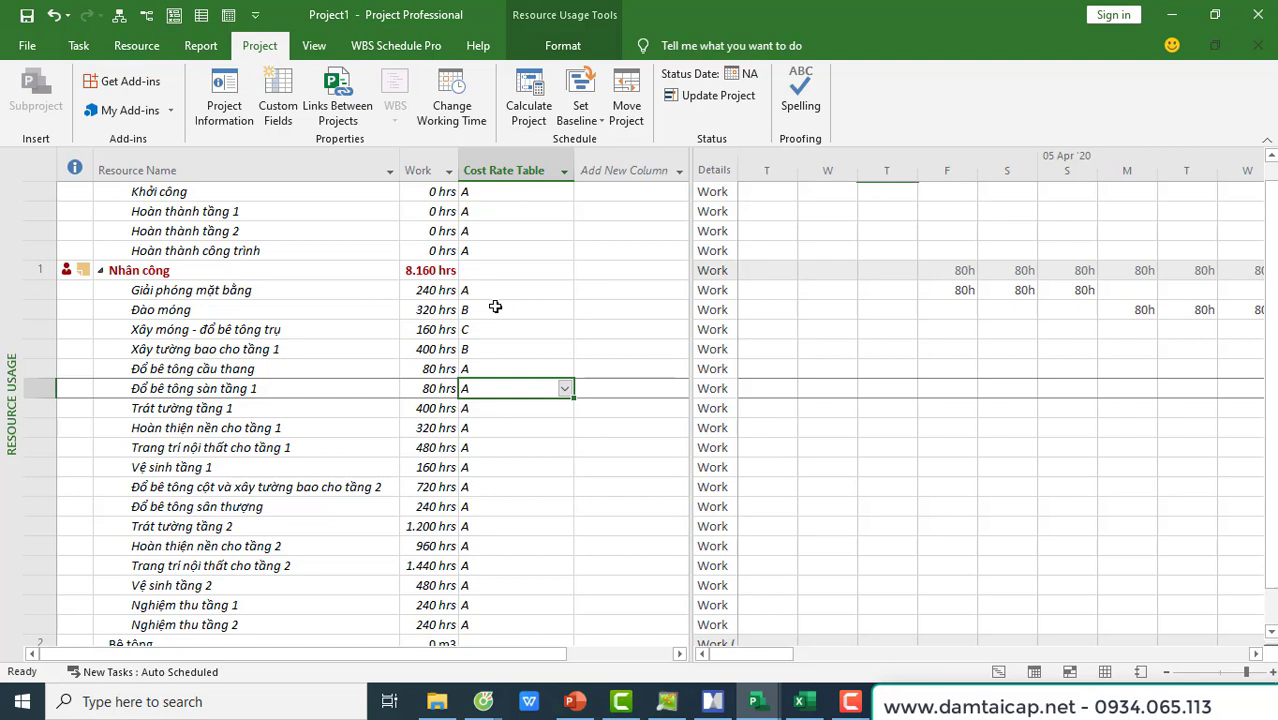
{"action": "type", "text": "c"}
{"action": "key", "text": "Return"}
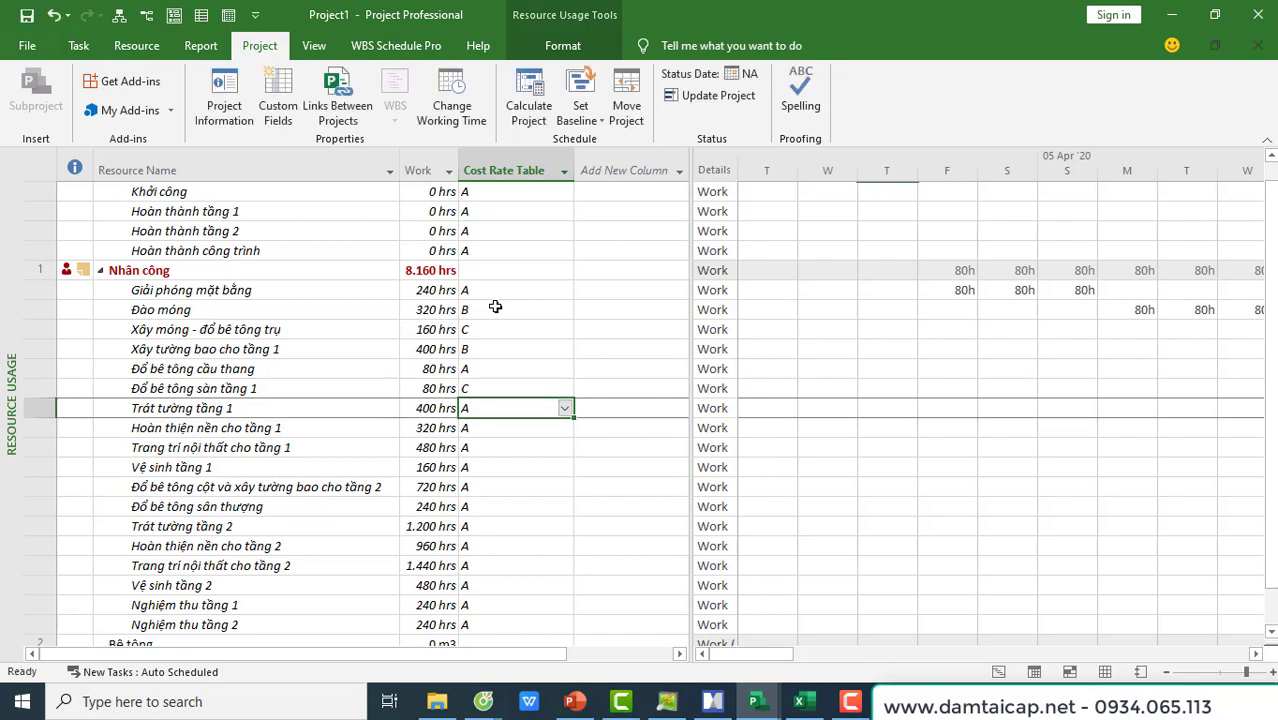
Step: Assign cost rate table B to Trát tường tầng 1 and table C to Hoàn thiện nền cho tầng 1
{"action": "type", "text": "d"}
{"action": "key", "text": "Return"}
{"action": "key", "text": "Up"}
{"action": "type", "text": "b"}
{"action": "key", "text": "Return"}
{"action": "type", "text": "c"}
{"action": "key", "text": "Return"}
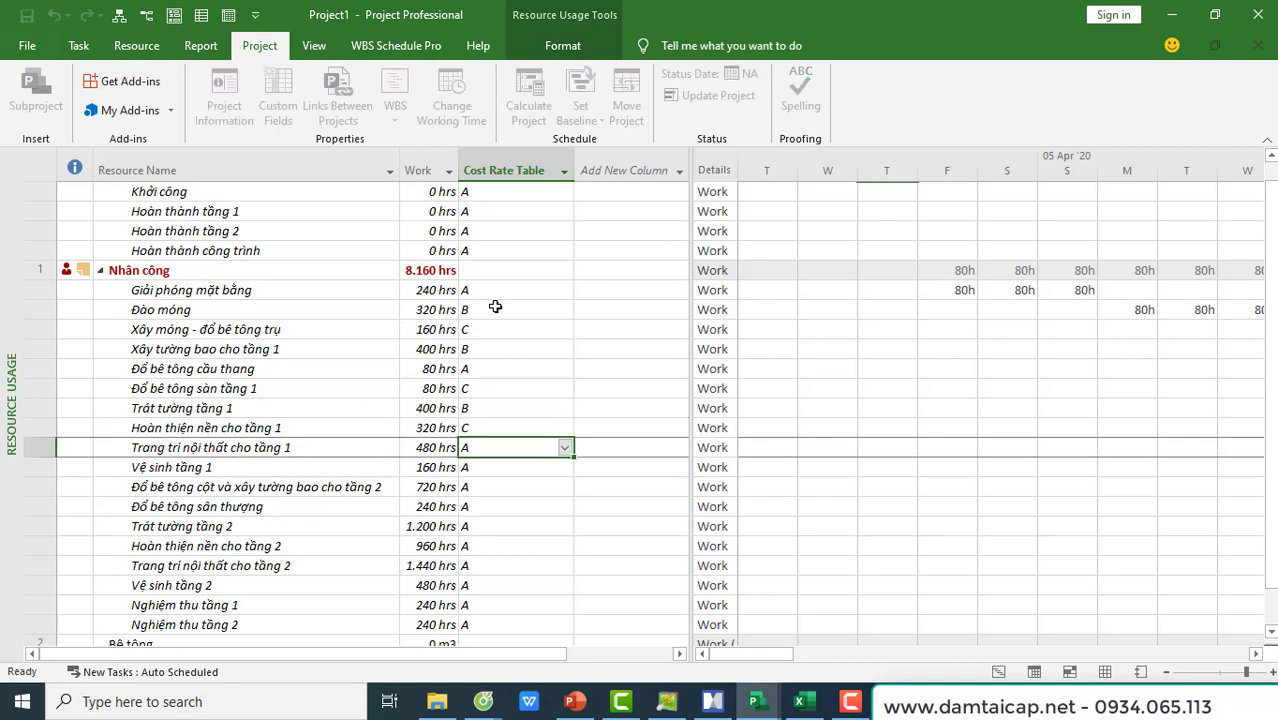
Step: Assign cost rate table A to Trang trí nội thất cho tầng 1 and table B to Vệ sinh tầng 1
{"action": "type", "text": "d"}
{"action": "key", "text": "Return"}
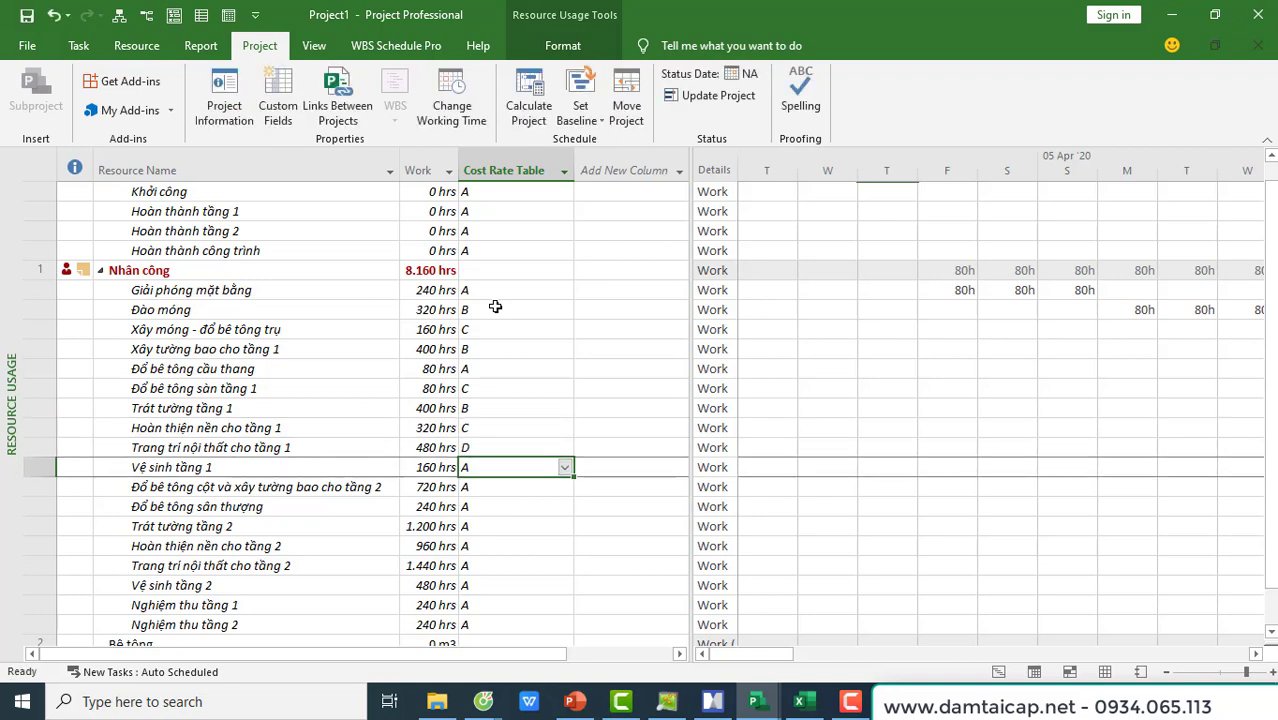
{"action": "key", "text": "Up"}
{"action": "type", "text": "a"}
{"action": "key", "text": "Return"}
{"action": "type", "text": "b"}
{"action": "key", "text": "Return"}
Step: Assign cost rate table B to Đổ bê tông cột và xây tường bao cho tầng 2 and table C to Đổ bê tông sân thượng
{"action": "type", "text": "b"}
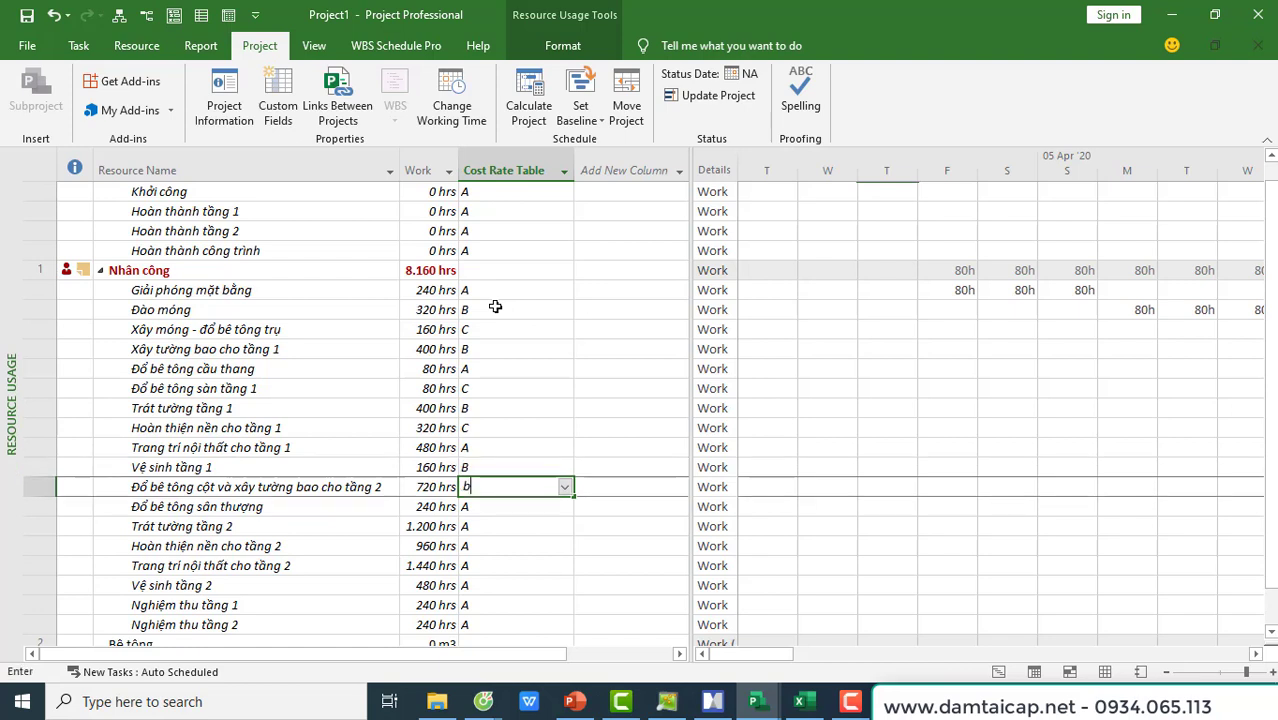
{"action": "key", "text": "Return"}
{"action": "type", "text": "c"}
{"action": "key", "text": "Return"}
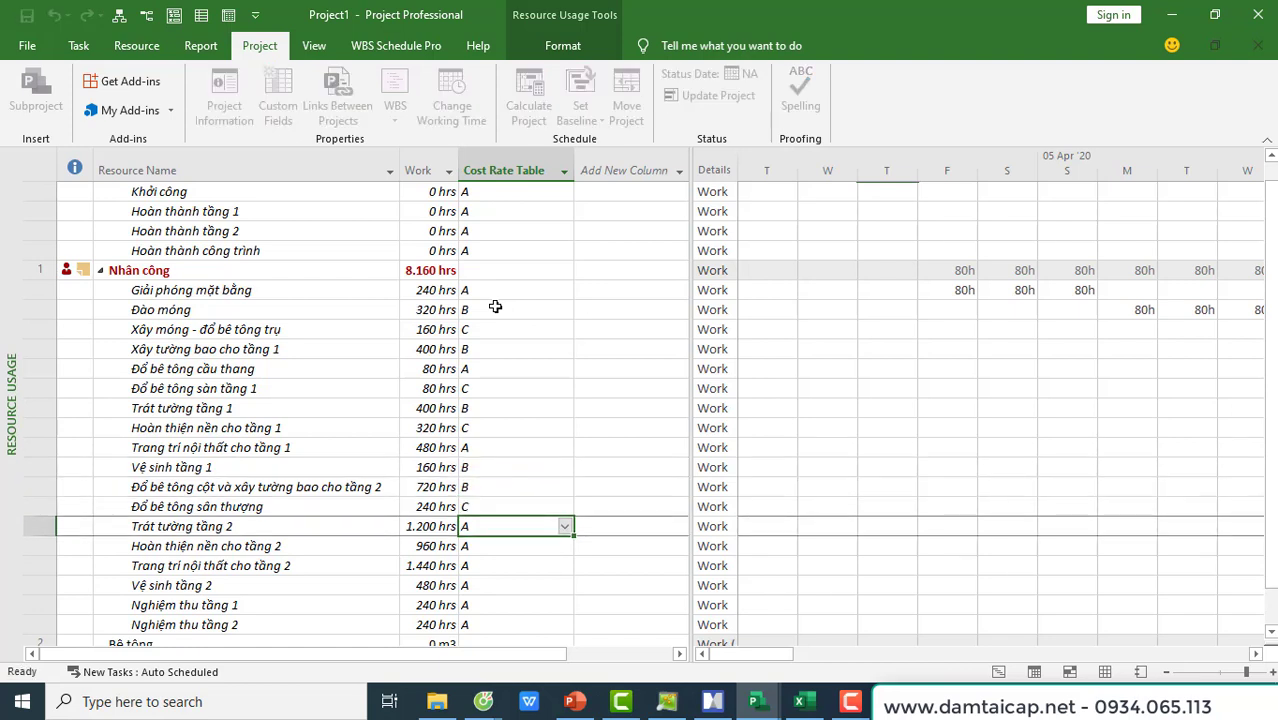
Step: Review the cost rate tables of Nhân công's tasks and check the updated total cost in the project statistics
{"action": "left_click_drag", "start_coordinate": [488, 290], "coordinate": [491, 538]}
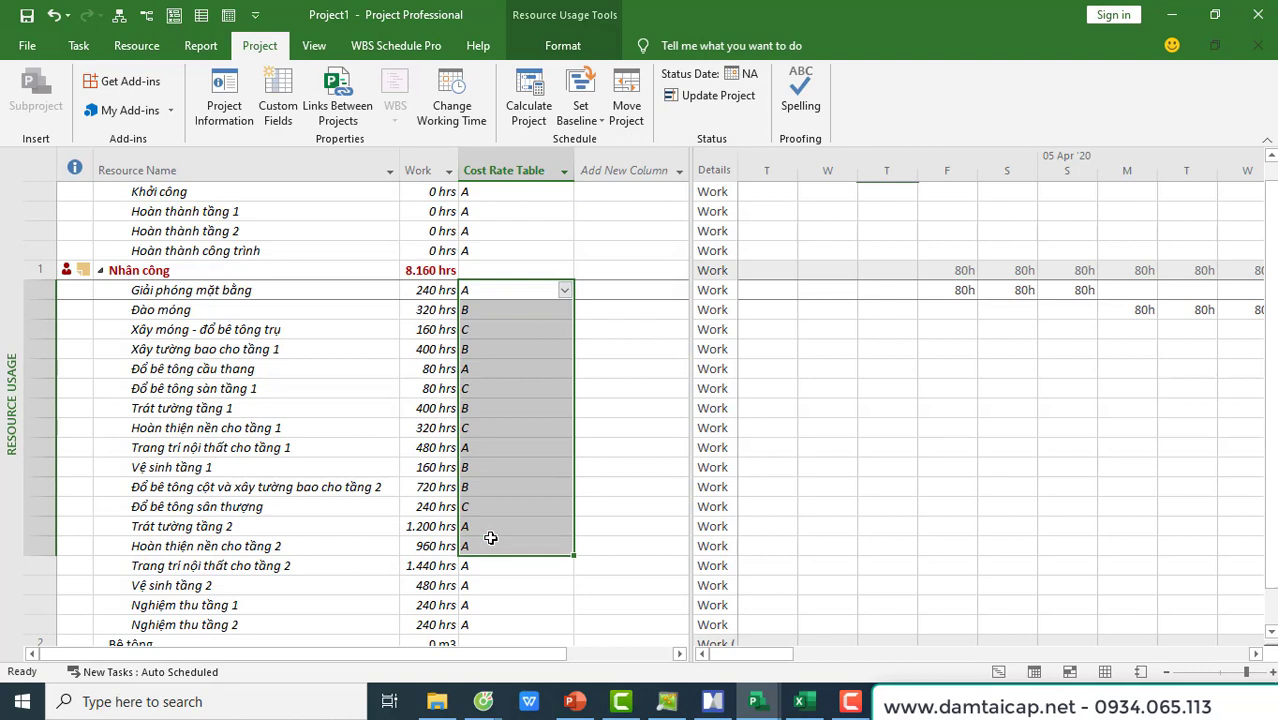
{"action": "left_click", "coordinate": [576, 487]}
{"action": "left_click_drag", "start_coordinate": [513, 290], "coordinate": [529, 627]}
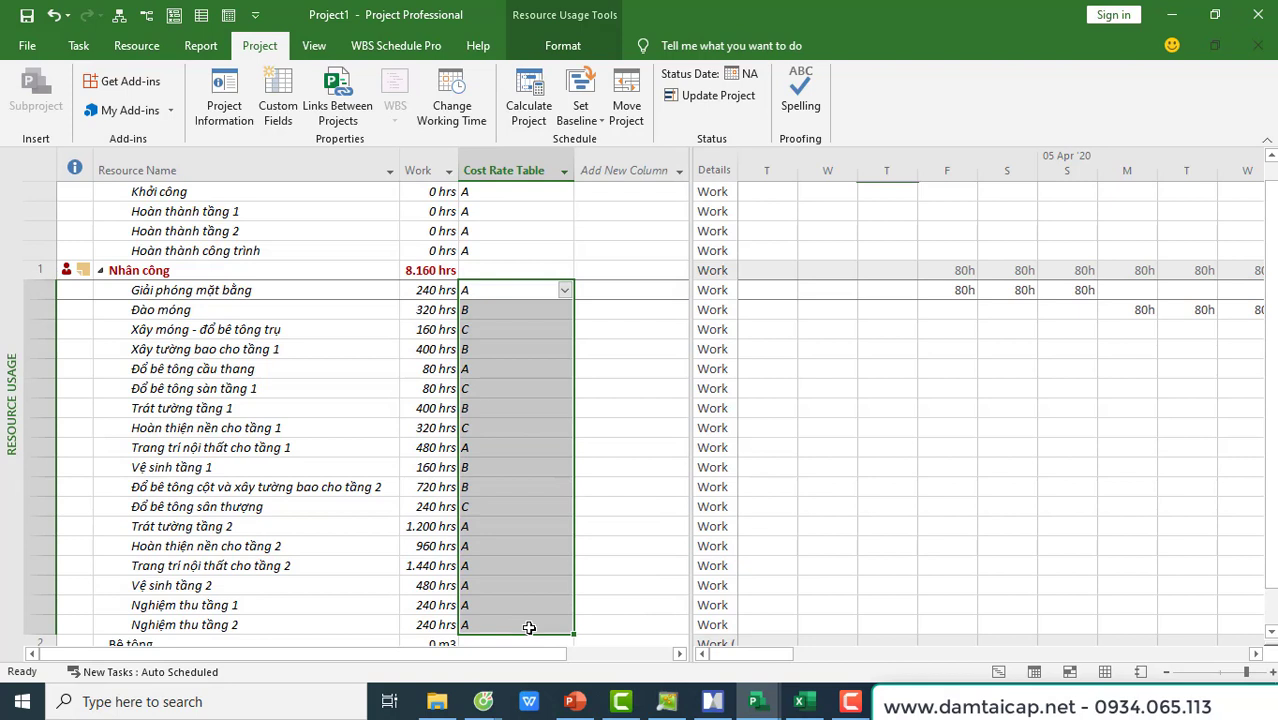
{"action": "left_click", "coordinate": [226, 98]}
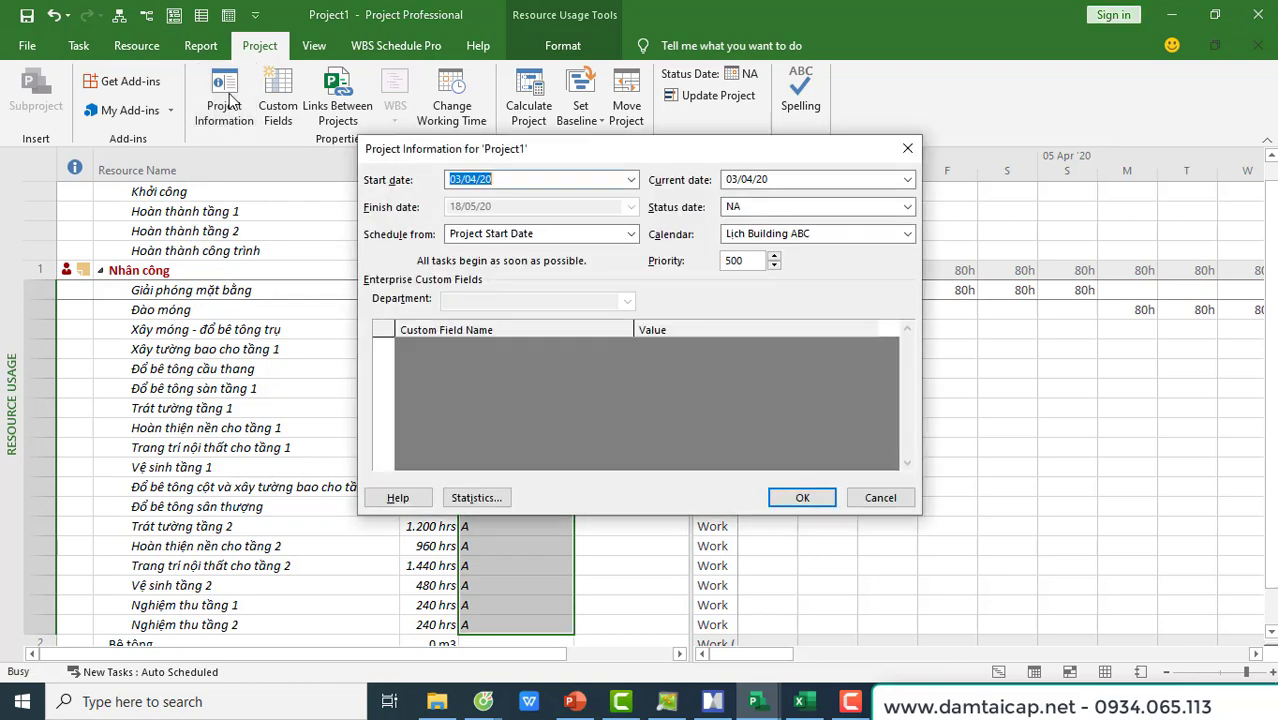
{"action": "left_click", "coordinate": [476, 497]}
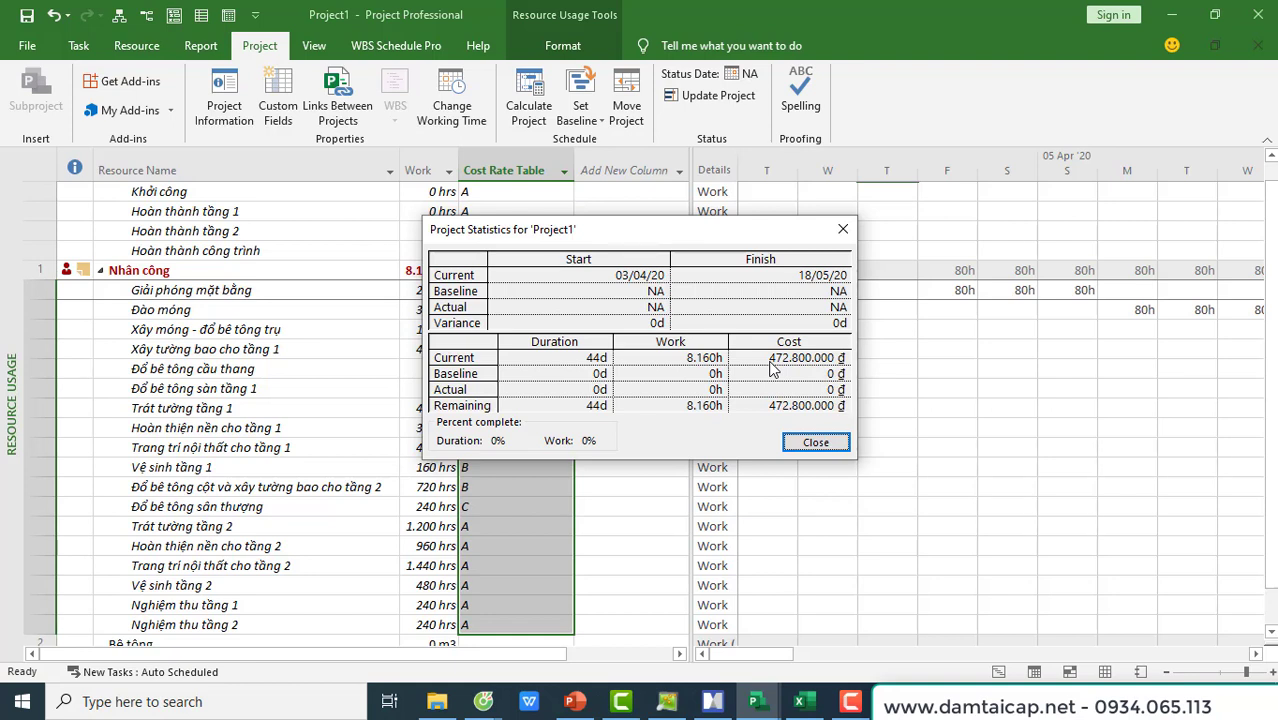
{"action": "left_click", "coordinate": [816, 442]}
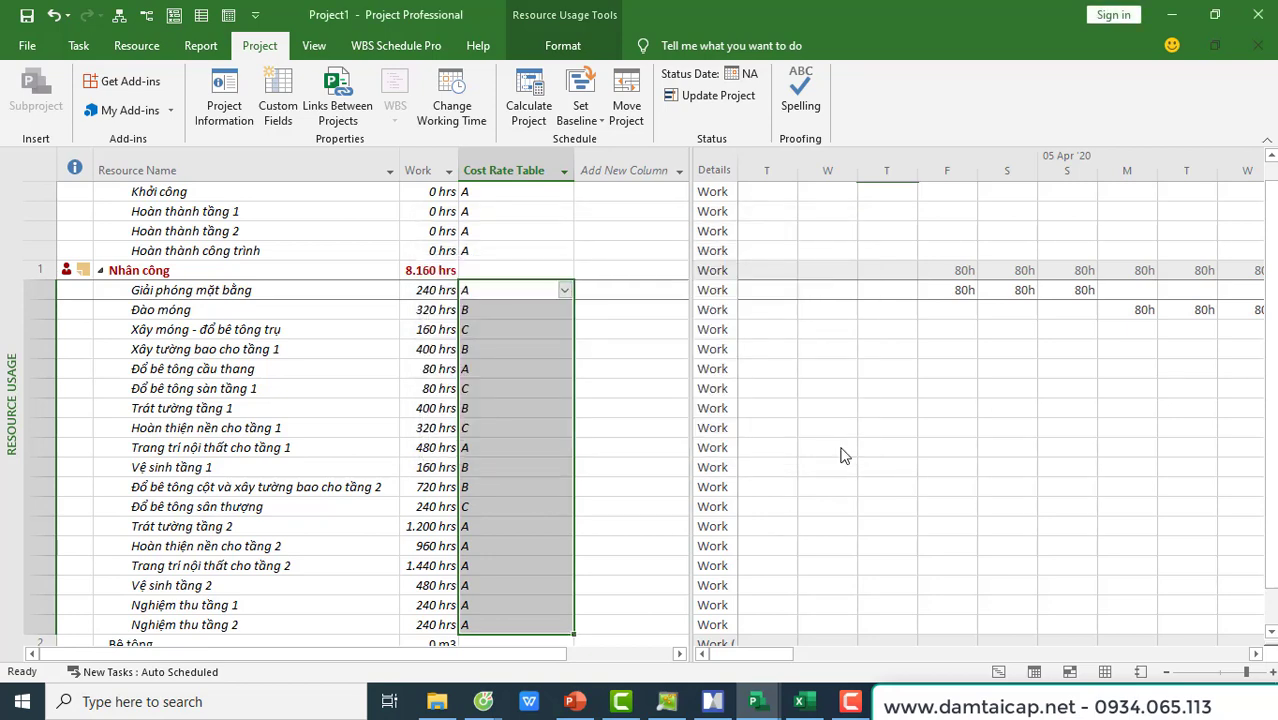
Step: Look over the cost rate table assignments from Giải phóng mặt bằng to Nghiệm thu tầng 2
{"action": "left_click_drag", "start_coordinate": [531, 368], "coordinate": [545, 388]}
{"action": "left_click_drag", "start_coordinate": [516, 292], "coordinate": [537, 623]}
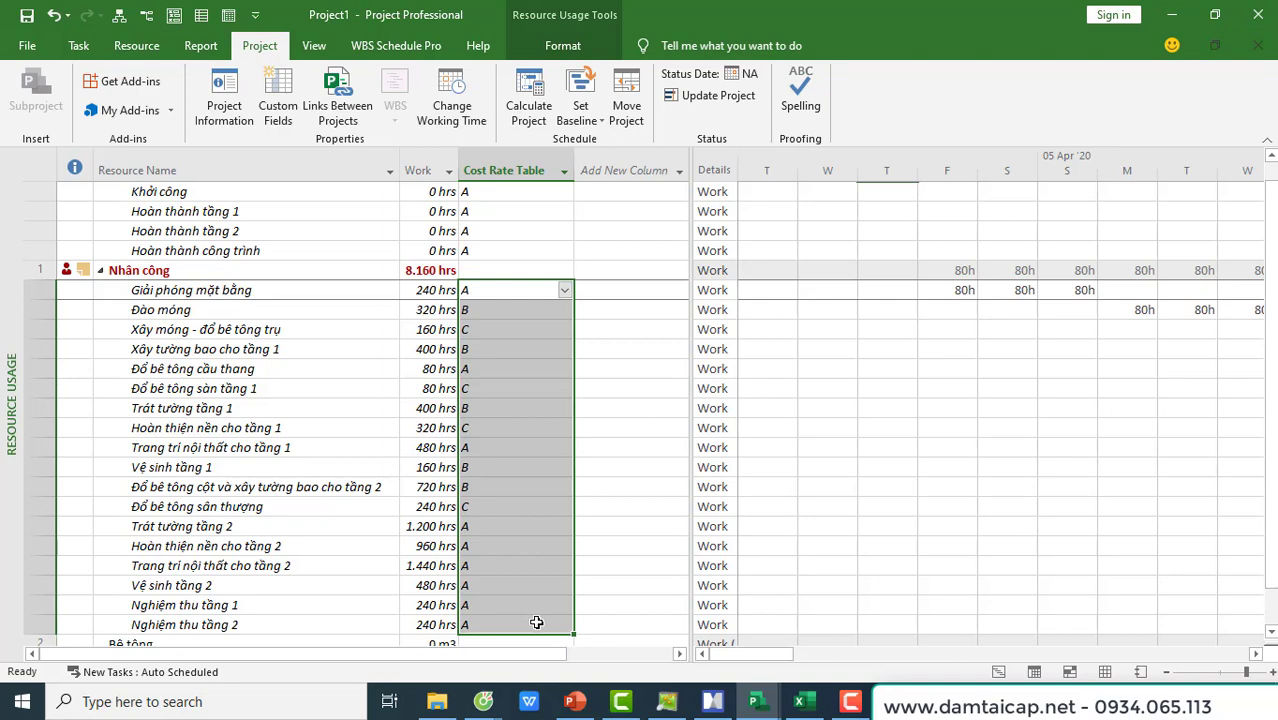
{"action": "scroll", "coordinate": [528, 531], "scroll_direction": "down", "scroll_amount": 2}
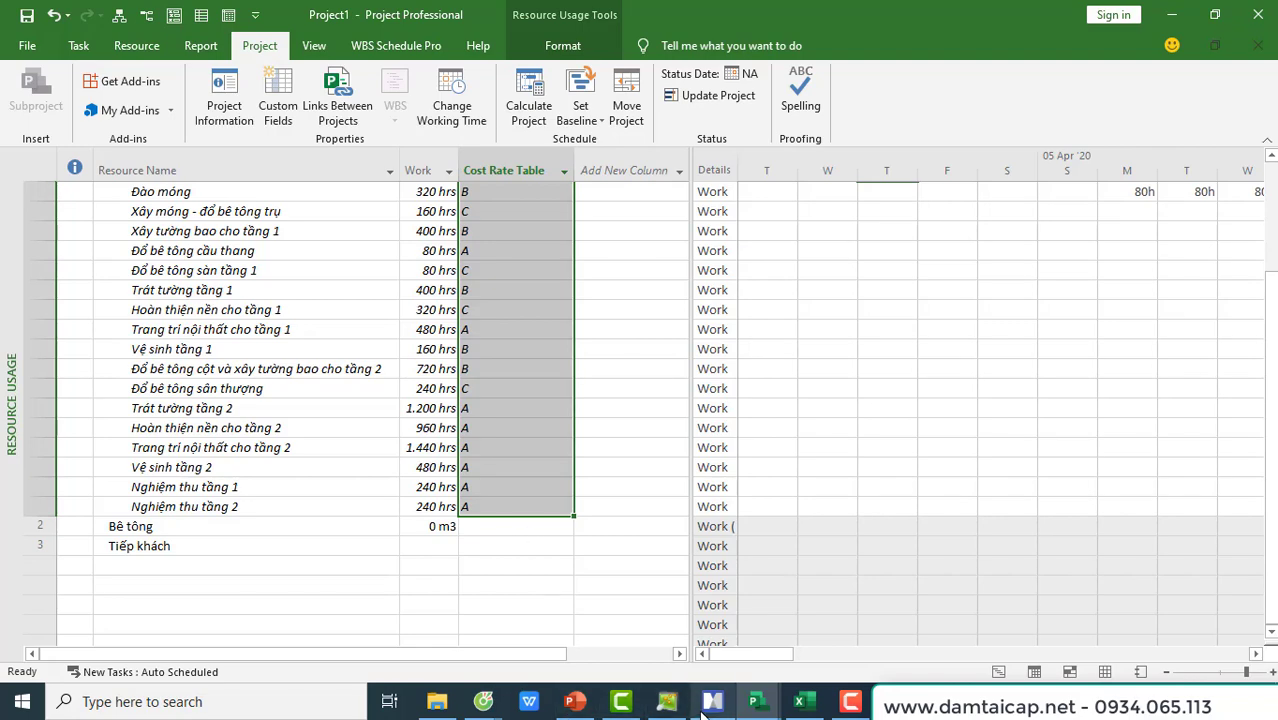
Step: Switch to the Prospaceboard whiteboard and handwrite item 4, "TN" with a rising arrow and "/1CV", below item 3
{"action": "left_click", "coordinate": [705, 706]}
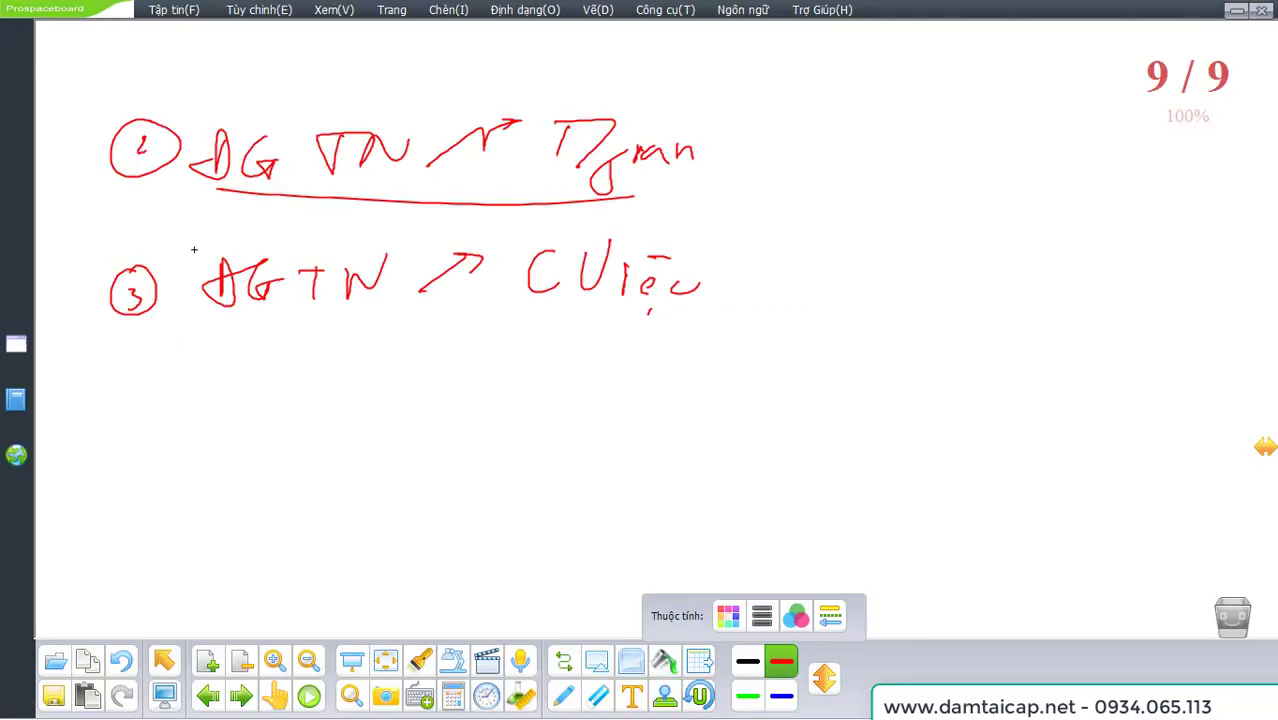
{"action": "mouse_move", "coordinate": [136, 390]}
{"action": "left_mouse_down"}
{"action": "mouse_move", "coordinate": [136, 428]}
{"action": "mouse_move", "coordinate": [150, 430]}
{"action": "mouse_move", "coordinate": [130, 378]}
{"action": "left_mouse_up"}
{"action": "left_click_drag", "start_coordinate": [180, 392], "coordinate": [208, 386]}
{"action": "left_click_drag", "start_coordinate": [204, 400], "coordinate": [205, 432]}
{"action": "left_click_drag", "start_coordinate": [233, 384], "coordinate": [244, 386]}
{"action": "left_click_drag", "start_coordinate": [231, 432], "coordinate": [271, 386]}
{"action": "mouse_move", "coordinate": [281, 432]}
{"action": "left_mouse_down"}
{"action": "mouse_move", "coordinate": [400, 356]}
{"action": "mouse_move", "coordinate": [388, 460]}
{"action": "mouse_move", "coordinate": [436, 452]}
{"action": "left_mouse_up"}
{"action": "mouse_move", "coordinate": [476, 414]}
{"action": "left_mouse_down"}
{"action": "mouse_move", "coordinate": [456, 440]}
{"action": "mouse_move", "coordinate": [478, 450]}
{"action": "left_mouse_up"}
{"action": "left_click_drag", "start_coordinate": [502, 410], "coordinate": [533, 408]}
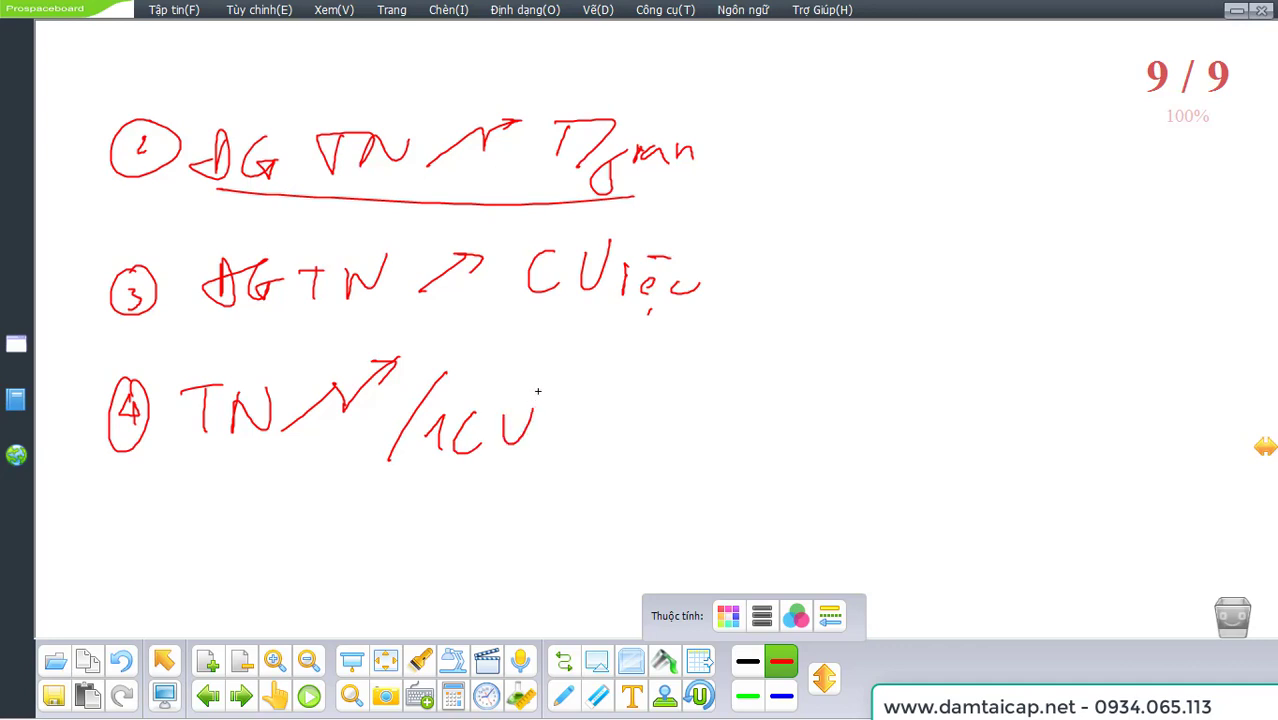
Step: Draw a horizontal timeline with vertical division marks beside item 4 on the whiteboard
{"action": "left_click_drag", "start_coordinate": [695, 423], "coordinate": [1069, 436]}
{"action": "left_click_drag", "start_coordinate": [686, 399], "coordinate": [682, 444]}
{"action": "left_click_drag", "start_coordinate": [751, 403], "coordinate": [749, 441]}
{"action": "left_click_drag", "start_coordinate": [857, 397], "coordinate": [853, 434]}
{"action": "left_click_drag", "start_coordinate": [940, 406], "coordinate": [942, 448]}
{"action": "left_click_drag", "start_coordinate": [1012, 407], "coordinate": [1012, 436]}
{"action": "left_click_drag", "start_coordinate": [838, 408], "coordinate": [856, 447]}
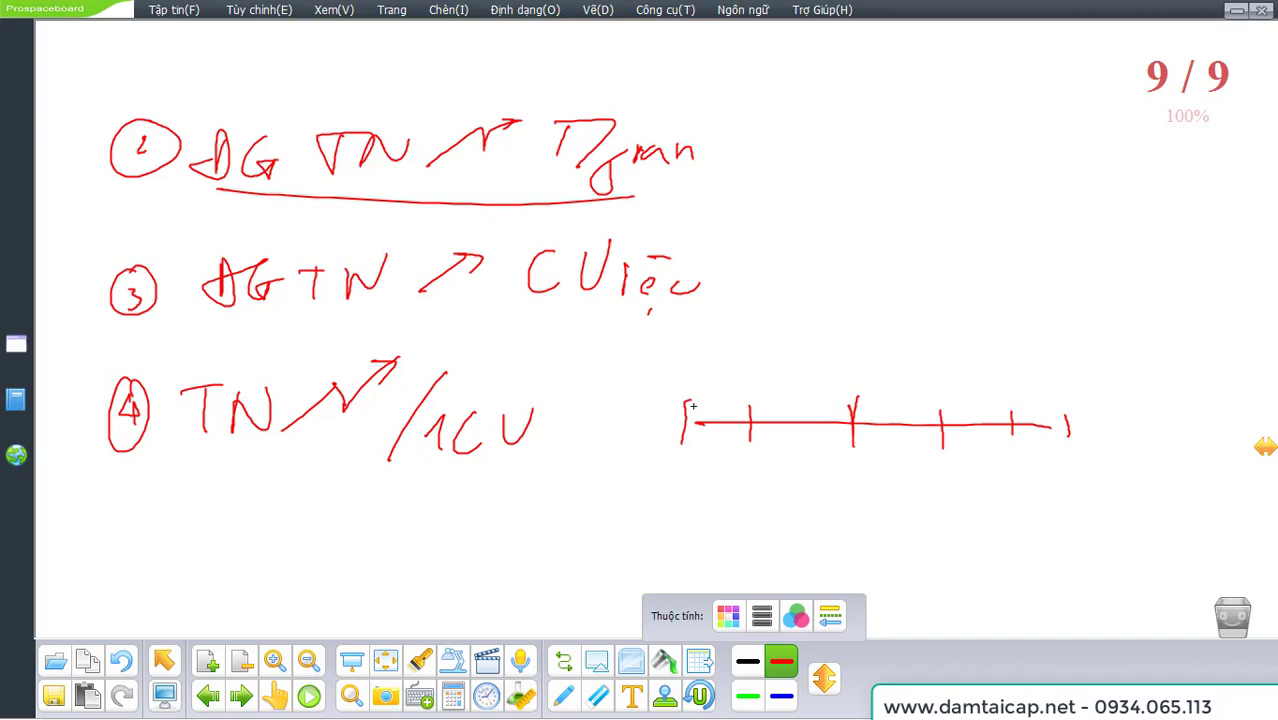
{"action": "left_click_drag", "start_coordinate": [1026, 393], "coordinate": [1034, 392]}
Step: Write an "A" beside the timeline, followed by a vertical bar and the resource labels NC and MĐ
{"action": "mouse_move", "coordinate": [1136, 414]}
{"action": "left_mouse_down"}
{"action": "mouse_move", "coordinate": [1120, 440]}
{"action": "mouse_move", "coordinate": [1158, 424]}
{"action": "left_mouse_up"}
{"action": "left_click_drag", "start_coordinate": [1175, 356], "coordinate": [1163, 472]}
{"action": "left_click_drag", "start_coordinate": [1188, 392], "coordinate": [1215, 362]}
{"action": "mouse_move", "coordinate": [1244, 368]}
{"action": "left_mouse_down"}
{"action": "mouse_move", "coordinate": [1228, 374]}
{"action": "mouse_move", "coordinate": [1246, 394]}
{"action": "left_mouse_up"}
{"action": "left_click_drag", "start_coordinate": [1180, 456], "coordinate": [1228, 438]}
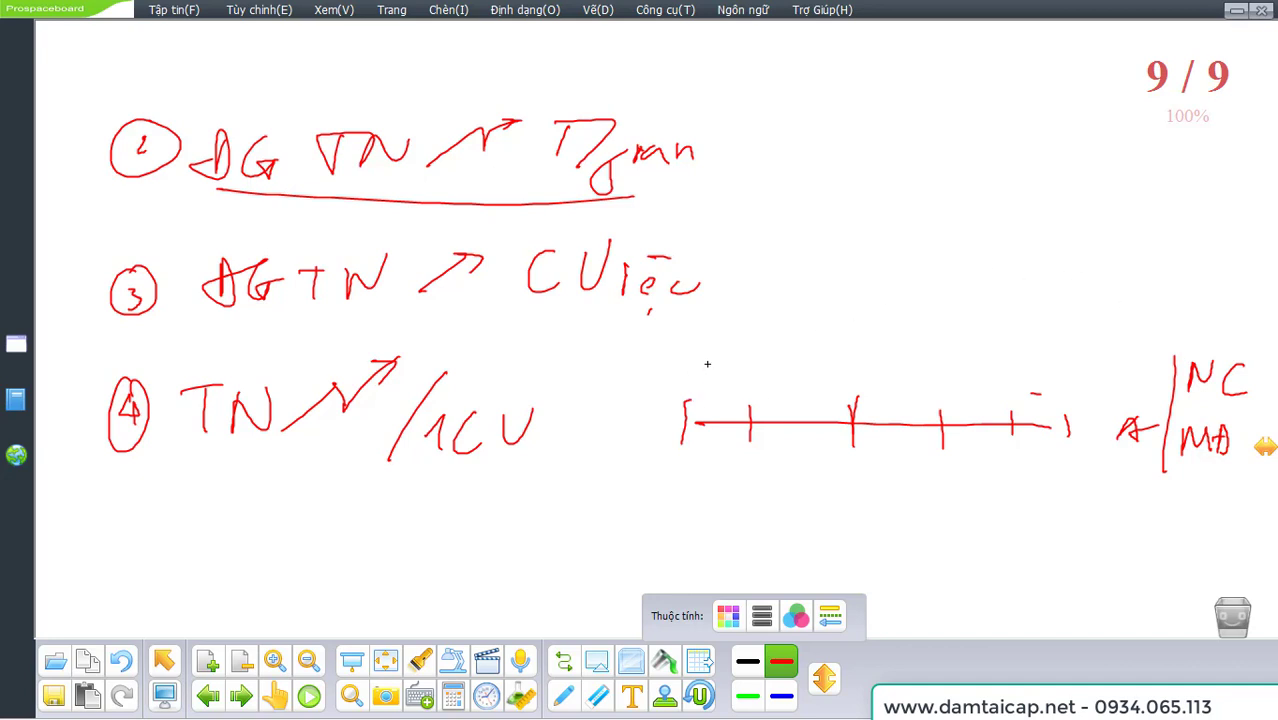
Step: Draw a full-length span labelled MĐ above the timeline and a shorter span labelled NC below its last part
{"action": "left_click_drag", "start_coordinate": [687, 371], "coordinate": [1065, 386]}
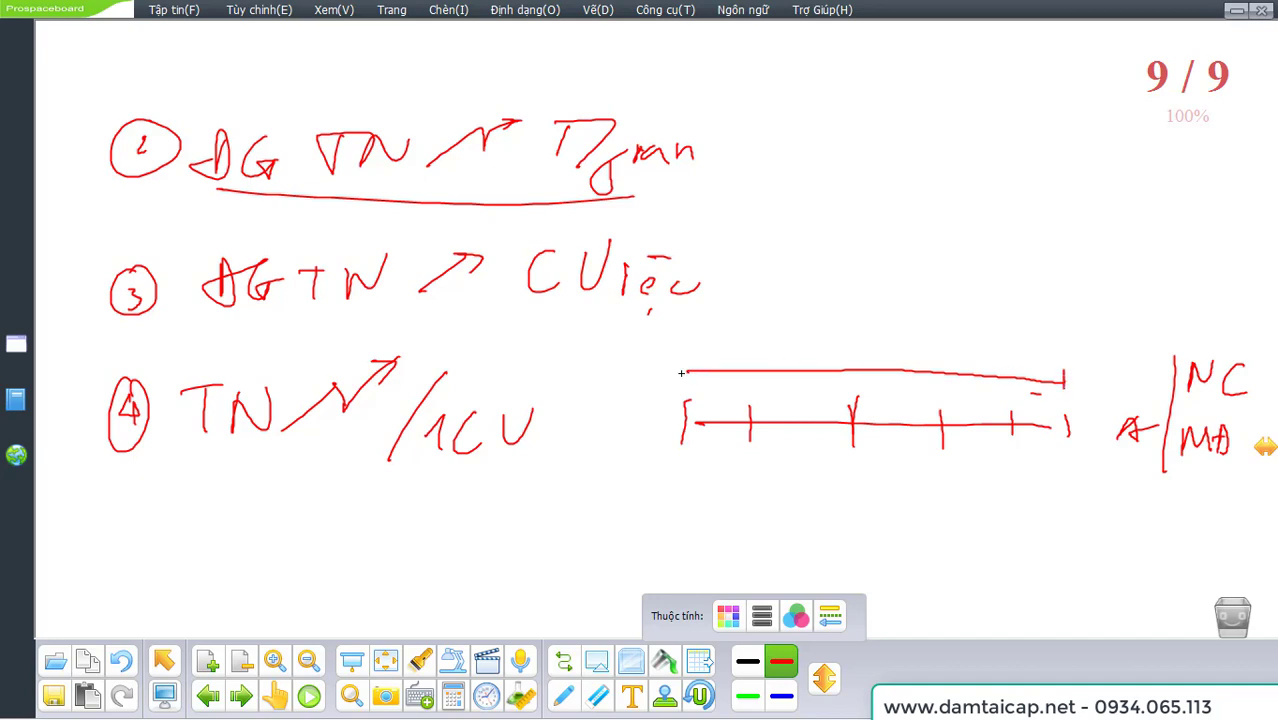
{"action": "left_click_drag", "start_coordinate": [680, 358], "coordinate": [682, 377]}
{"action": "mouse_move", "coordinate": [947, 483]}
{"action": "left_mouse_down"}
{"action": "mouse_move", "coordinate": [1078, 482]}
{"action": "mouse_move", "coordinate": [1068, 496]}
{"action": "mouse_move", "coordinate": [932, 496]}
{"action": "mouse_move", "coordinate": [981, 527]}
{"action": "mouse_move", "coordinate": [1018, 499]}
{"action": "left_mouse_up"}
{"action": "mouse_move", "coordinate": [1032, 500]}
{"action": "left_mouse_down"}
{"action": "mouse_move", "coordinate": [1016, 520]}
{"action": "mouse_move", "coordinate": [1046, 511]}
{"action": "left_mouse_up"}
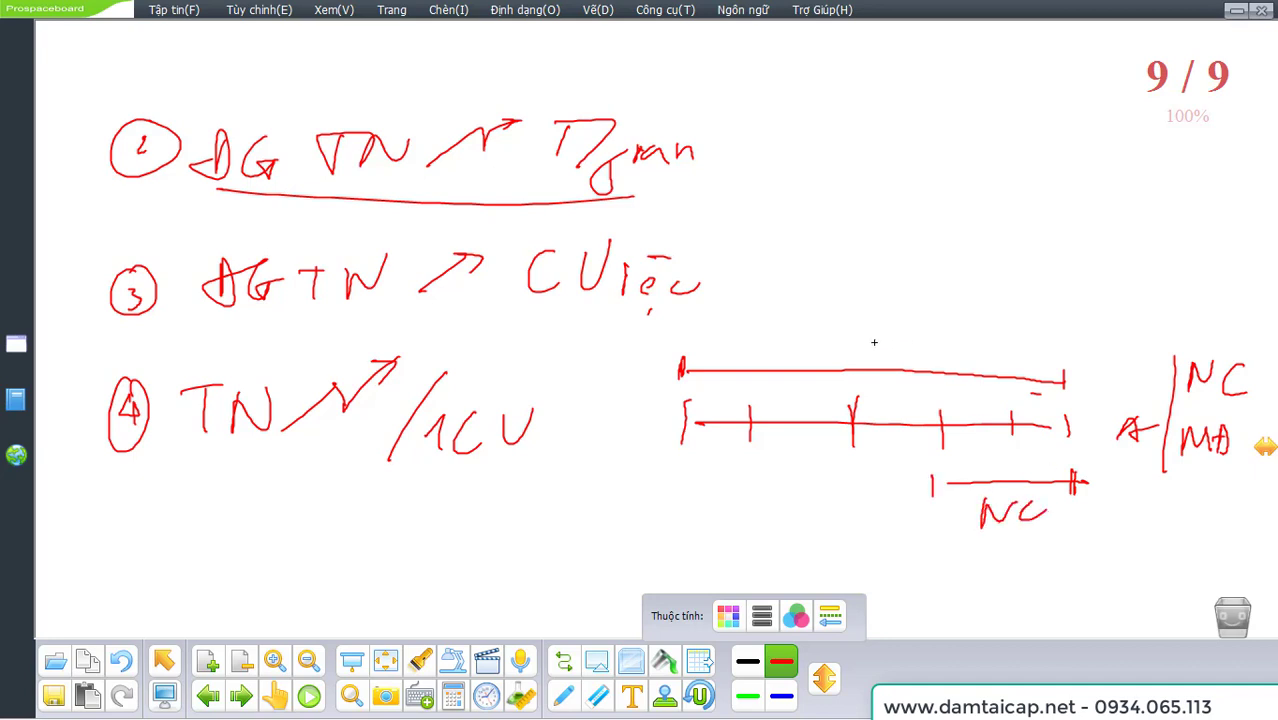
{"action": "mouse_move", "coordinate": [860, 352]}
{"action": "left_mouse_down"}
{"action": "mouse_move", "coordinate": [869, 333]}
{"action": "mouse_move", "coordinate": [896, 357]}
{"action": "left_mouse_up"}
{"action": "mouse_move", "coordinate": [897, 332]}
{"action": "left_mouse_down"}
{"action": "mouse_move", "coordinate": [900, 356]}
{"action": "mouse_move", "coordinate": [901, 343]}
{"action": "left_mouse_up"}
Step: Retrace the timeline's full length and its two portions, and draw a line below the part preceding the NC span
{"action": "left_click", "coordinate": [681, 428]}
{"action": "mouse_move", "coordinate": [684, 402]}
{"action": "left_mouse_down"}
{"action": "mouse_move", "coordinate": [684, 446]}
{"action": "mouse_move", "coordinate": [1066, 450]}
{"action": "left_mouse_up"}
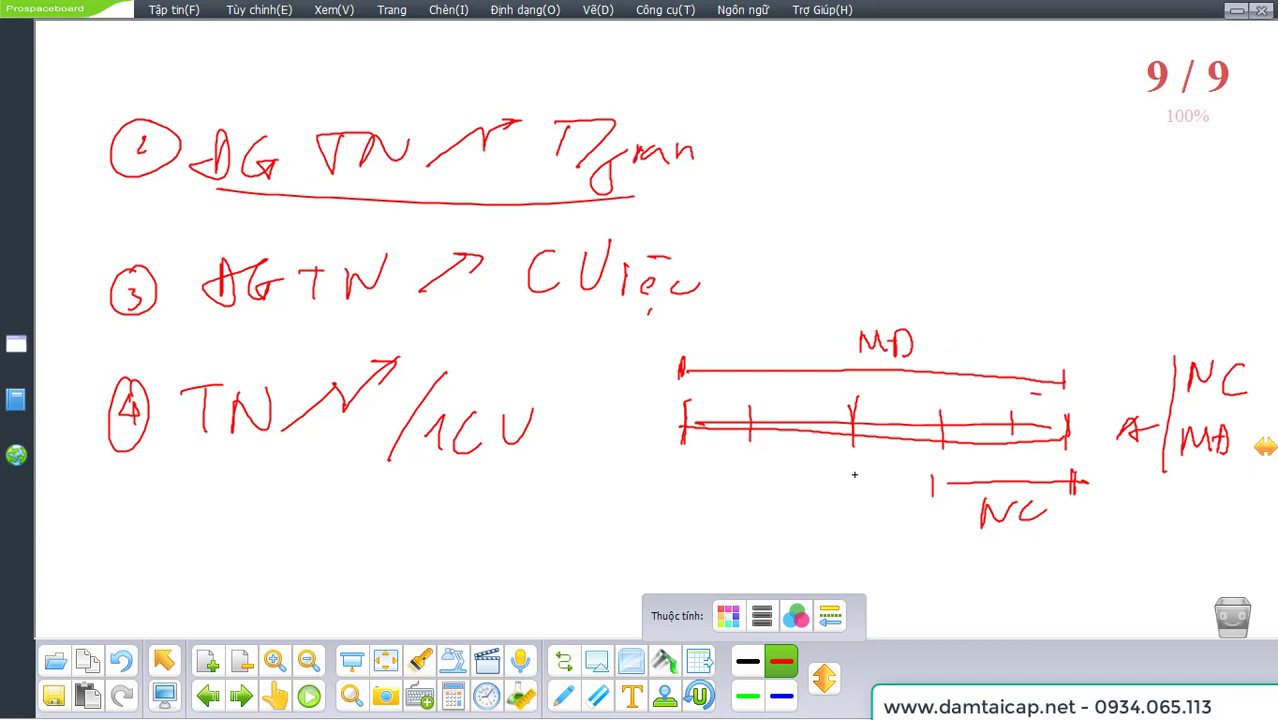
{"action": "left_click_drag", "start_coordinate": [686, 428], "coordinate": [935, 442]}
{"action": "left_click_drag", "start_coordinate": [685, 401], "coordinate": [686, 458]}
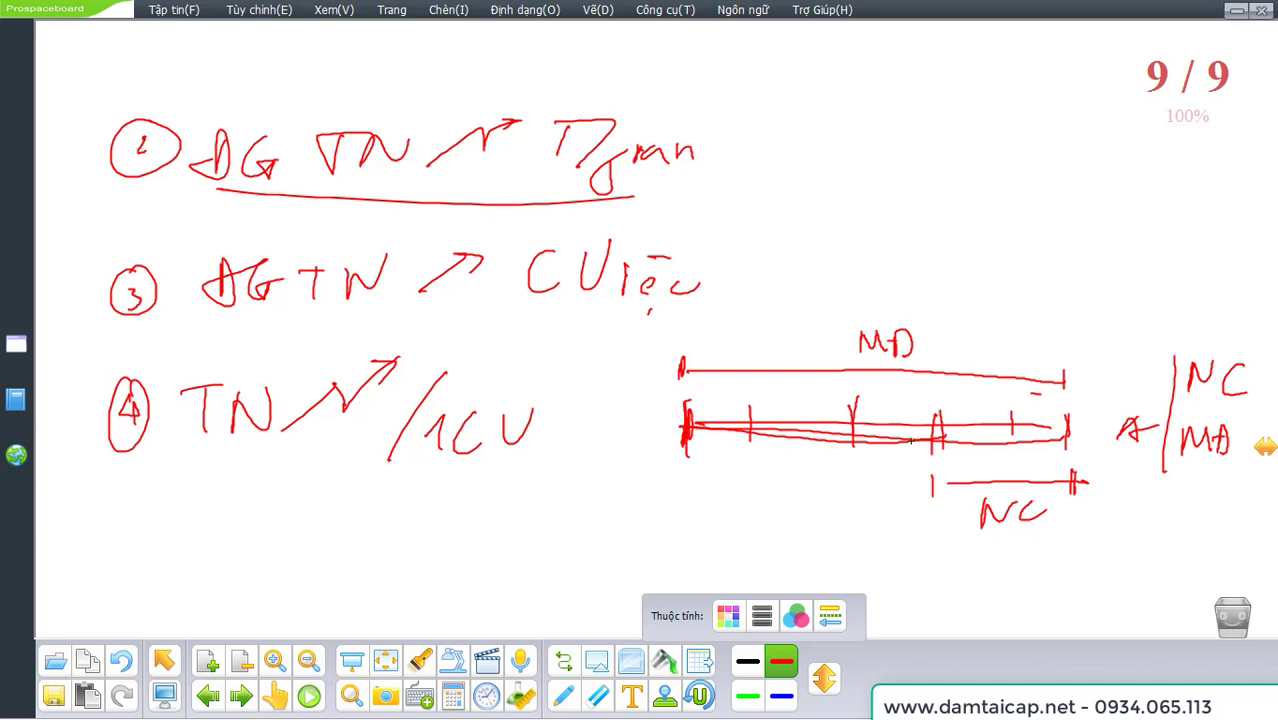
{"action": "mouse_move", "coordinate": [937, 419]}
{"action": "left_mouse_down"}
{"action": "mouse_move", "coordinate": [931, 456]}
{"action": "mouse_move", "coordinate": [1024, 432]}
{"action": "mouse_move", "coordinate": [1060, 446]}
{"action": "left_mouse_up"}
{"action": "left_click_drag", "start_coordinate": [688, 490], "coordinate": [962, 488]}
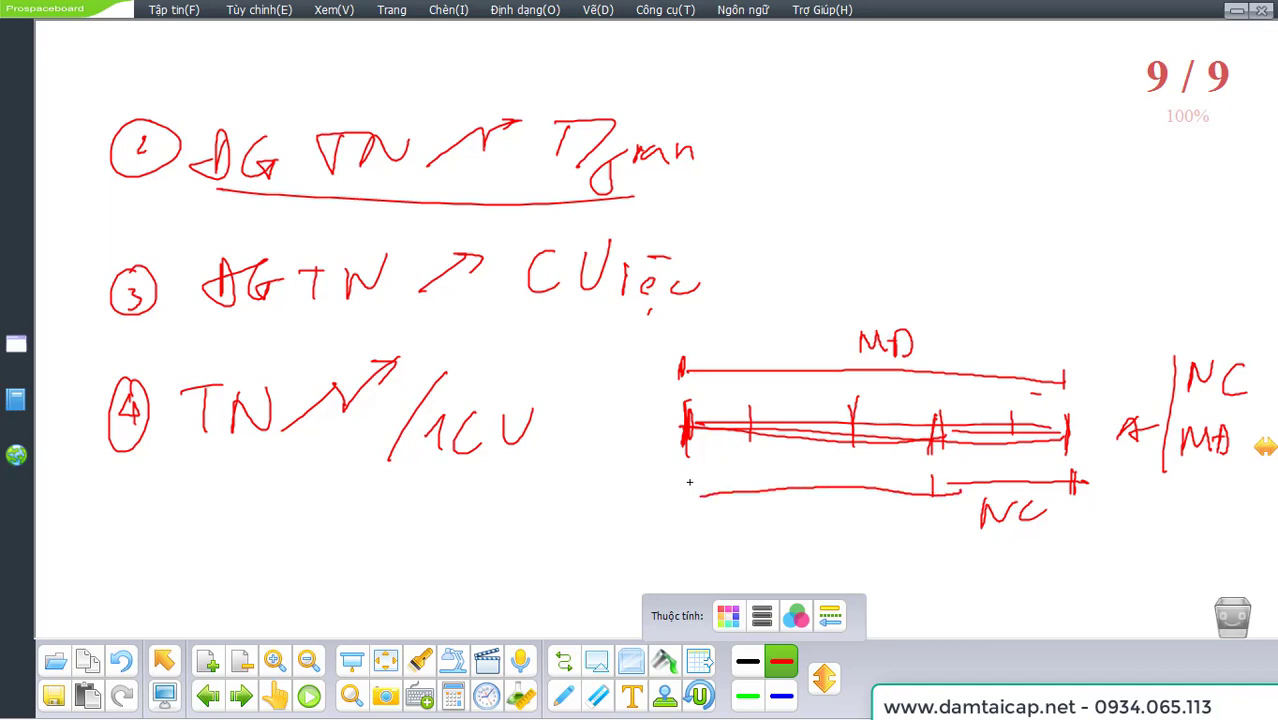
{"action": "left_click_drag", "start_coordinate": [689, 482], "coordinate": [689, 518]}
Step: Return to Microsoft Project, show the Gantt Chart view and widen the task table beyond the Resource Names column
{"action": "left_click", "coordinate": [1237, 9]}
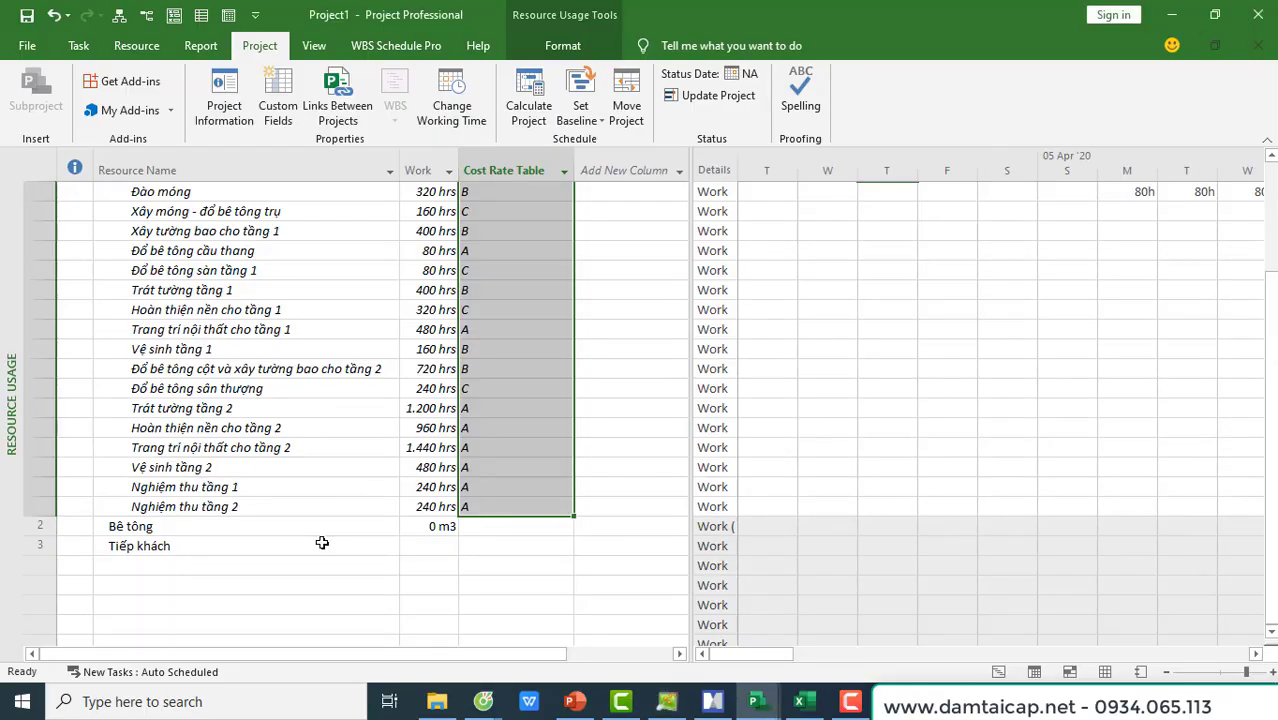
{"action": "scroll", "coordinate": [322, 543], "scroll_direction": "up", "scroll_amount": 2}
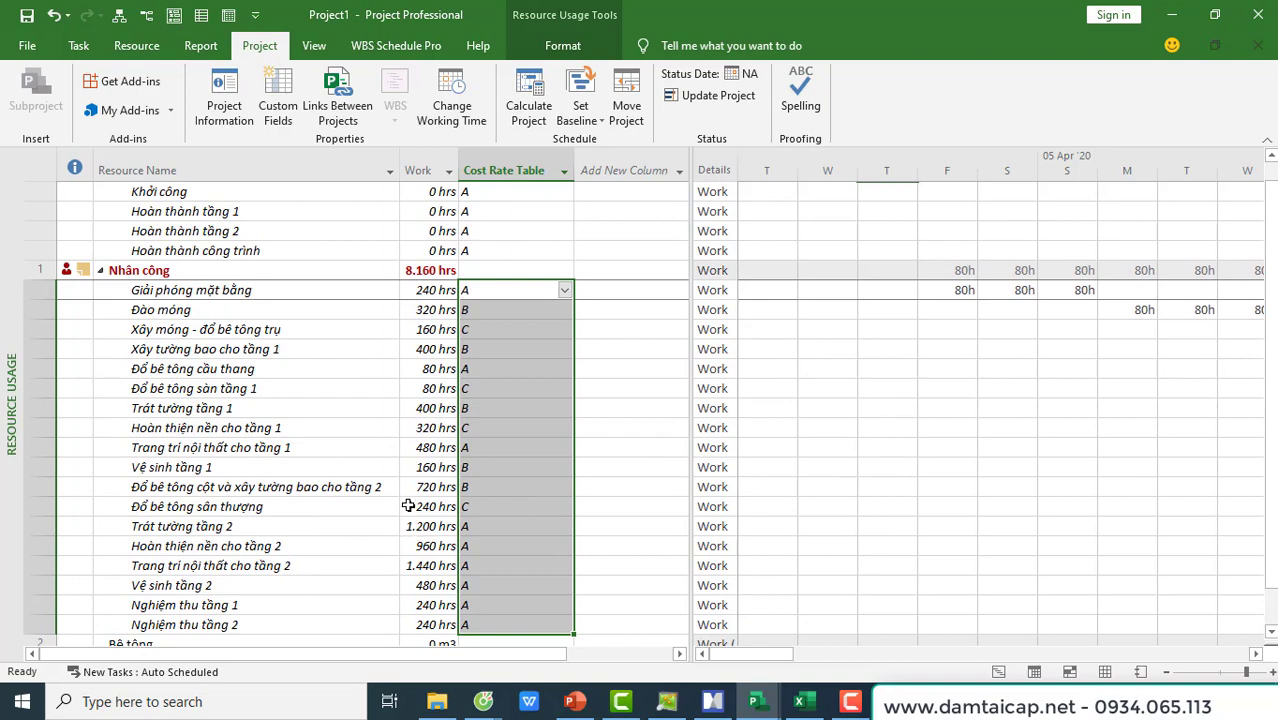
{"action": "right_click", "coordinate": [12, 428]}
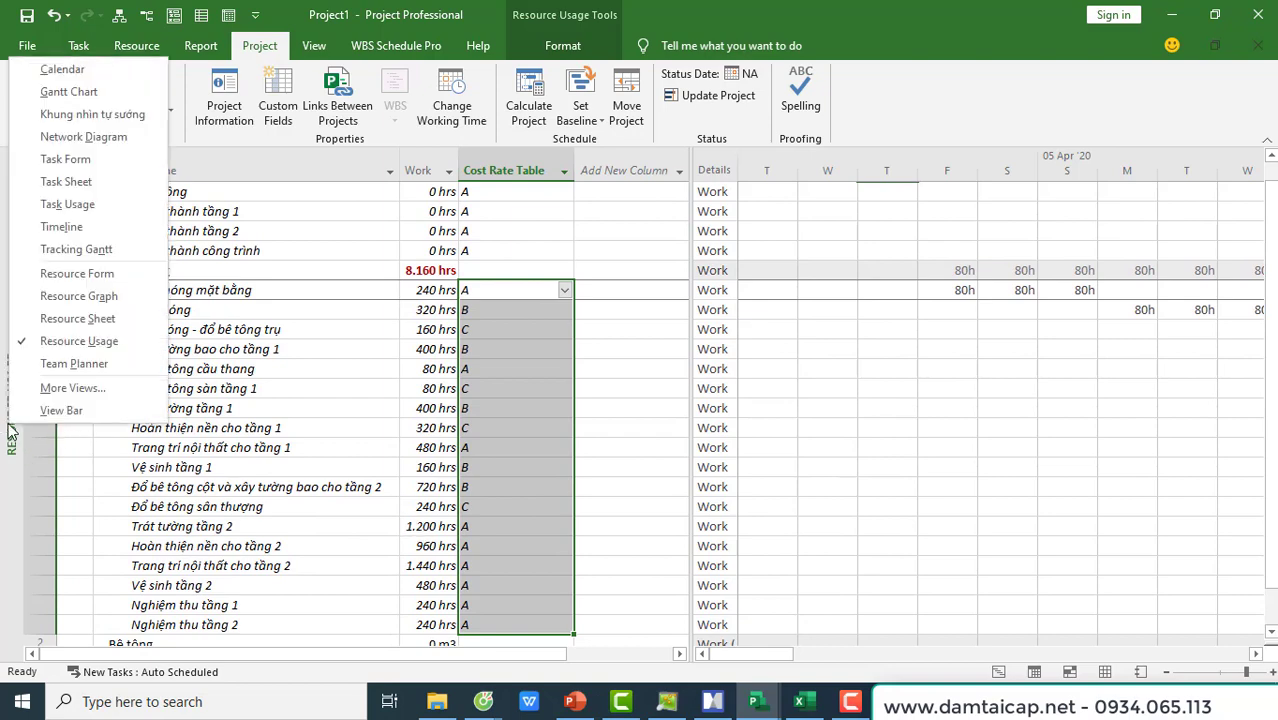
{"action": "left_click", "coordinate": [68, 92]}
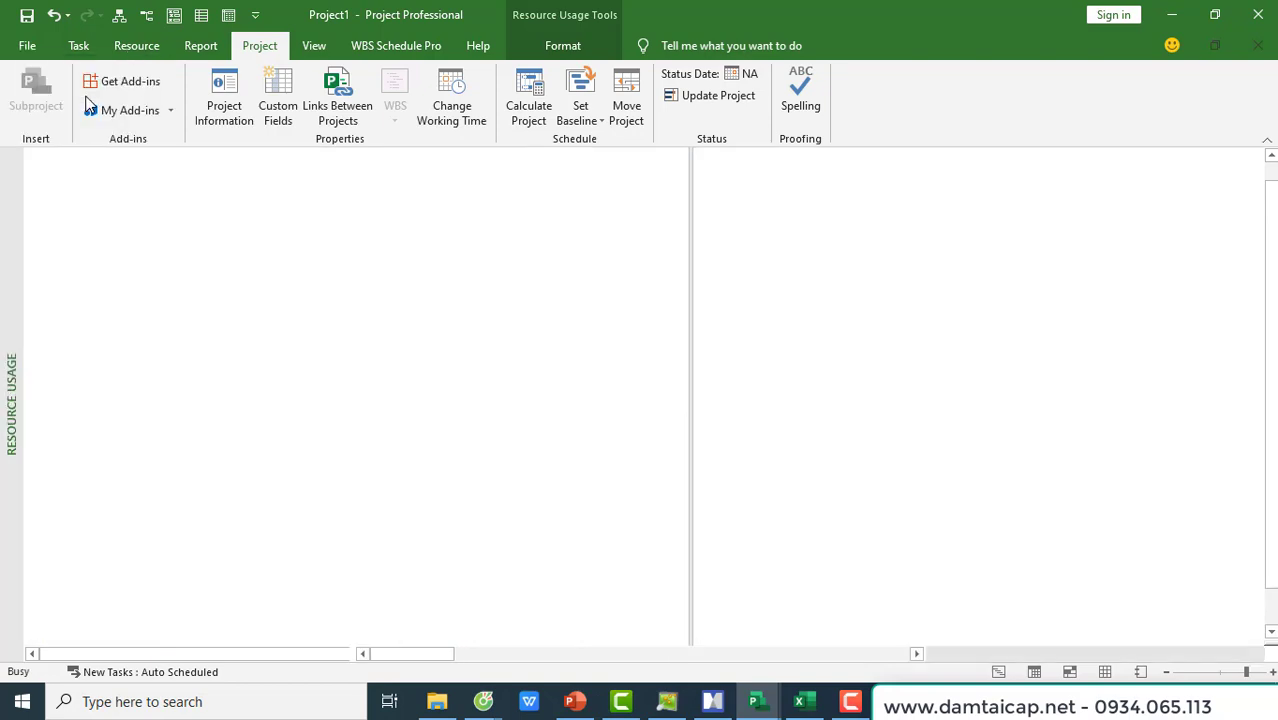
{"action": "left_click_drag", "start_coordinate": [871, 200], "coordinate": [1055, 222]}
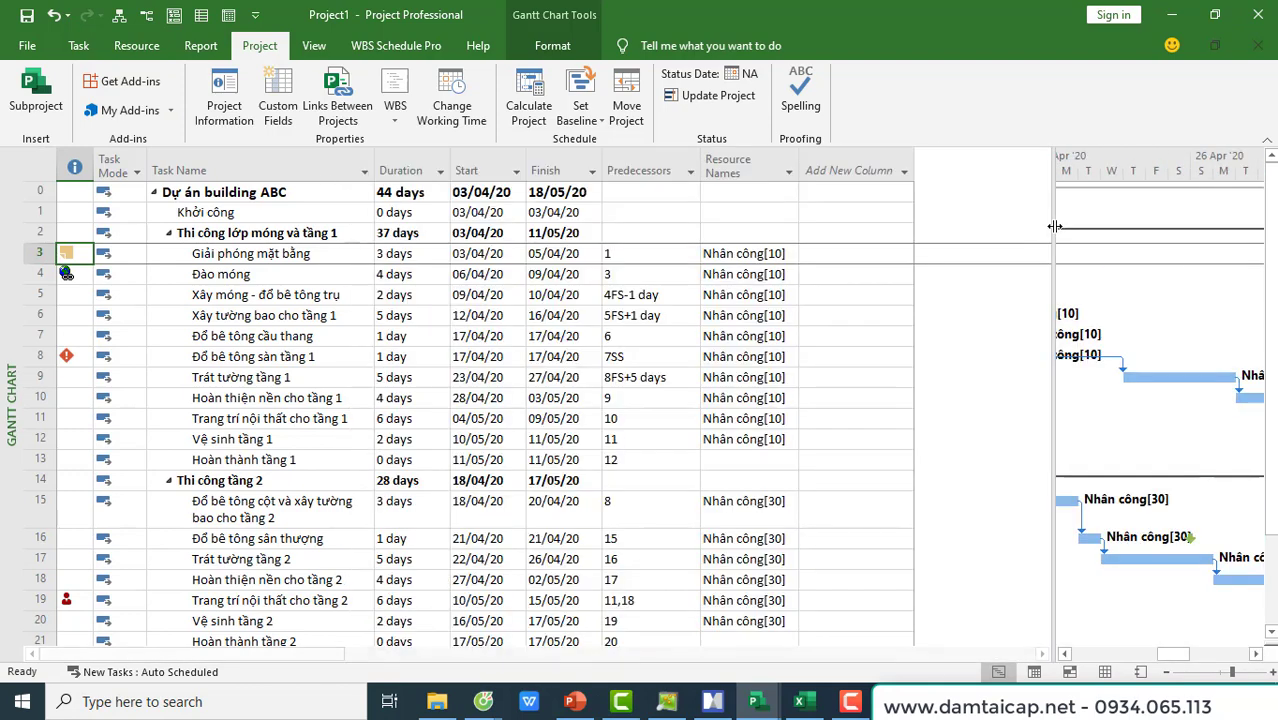
Step: Show the Resource Sheet and add a new resource named Máy đào below Tiếp khách
{"action": "right_click", "coordinate": [14, 424]}
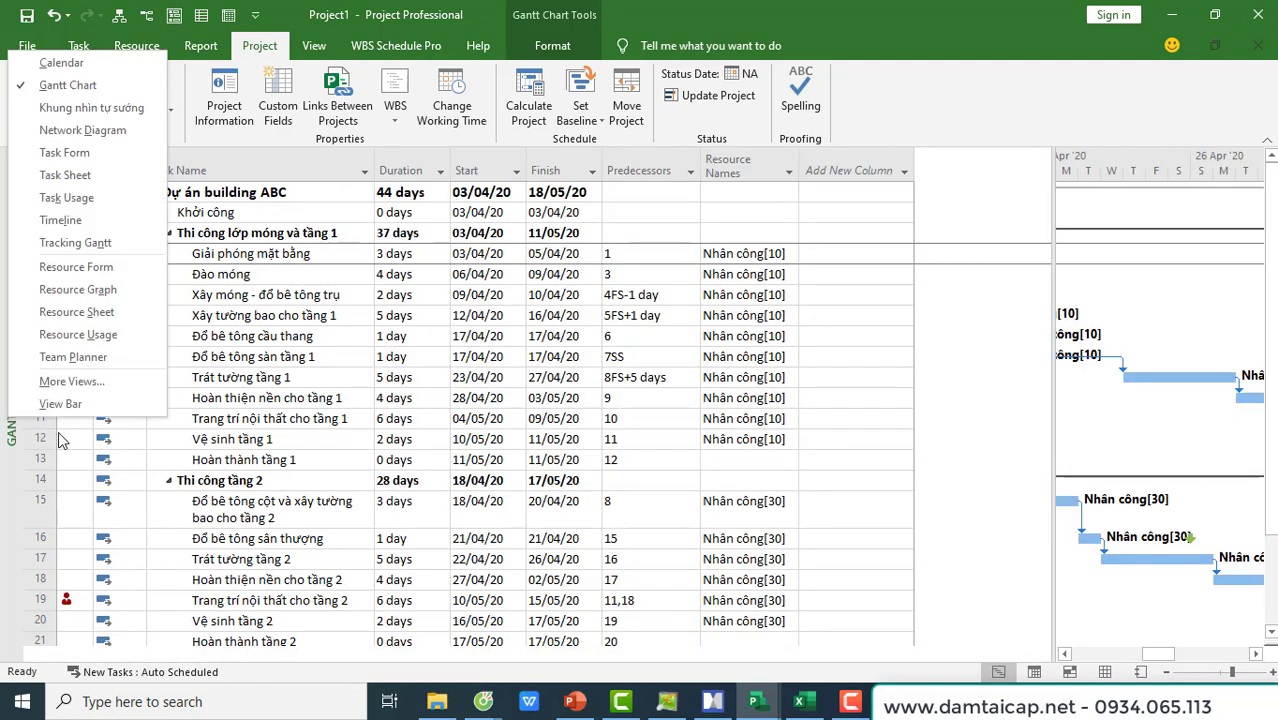
{"action": "left_click", "coordinate": [90, 312]}
{"action": "left_click", "coordinate": [145, 234]}
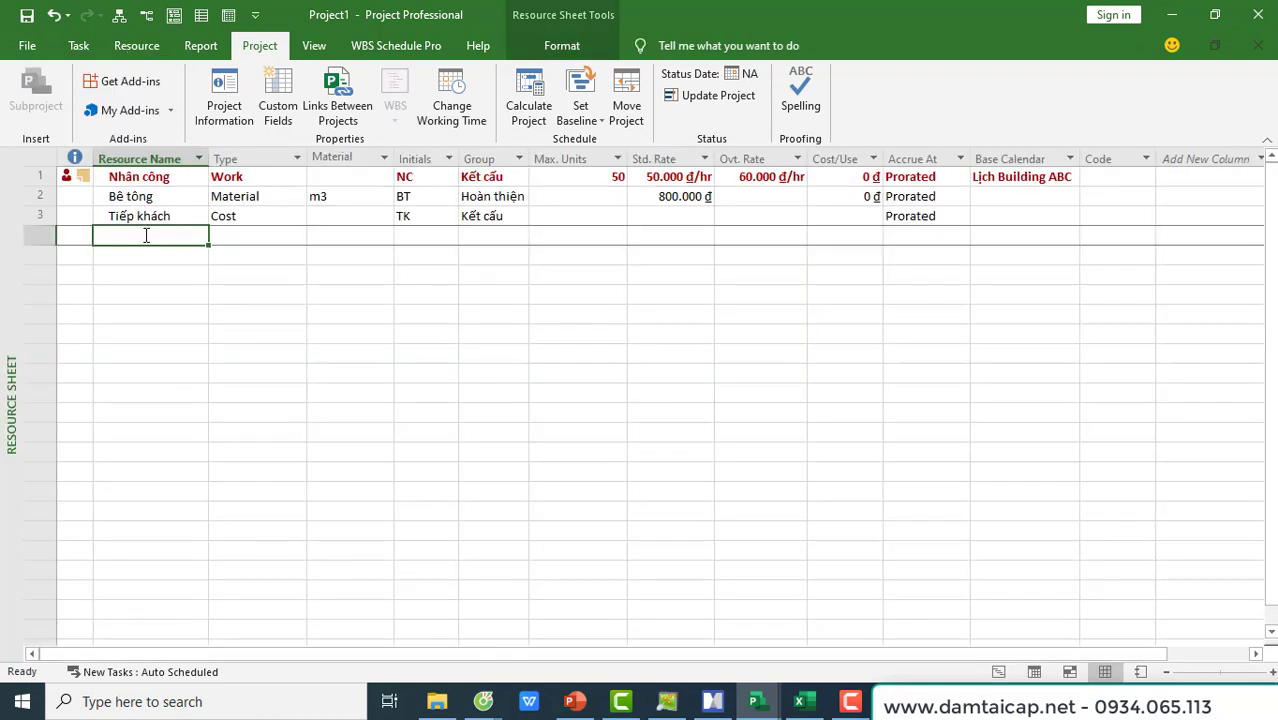
{"action": "type", "text": "Máy đao"}
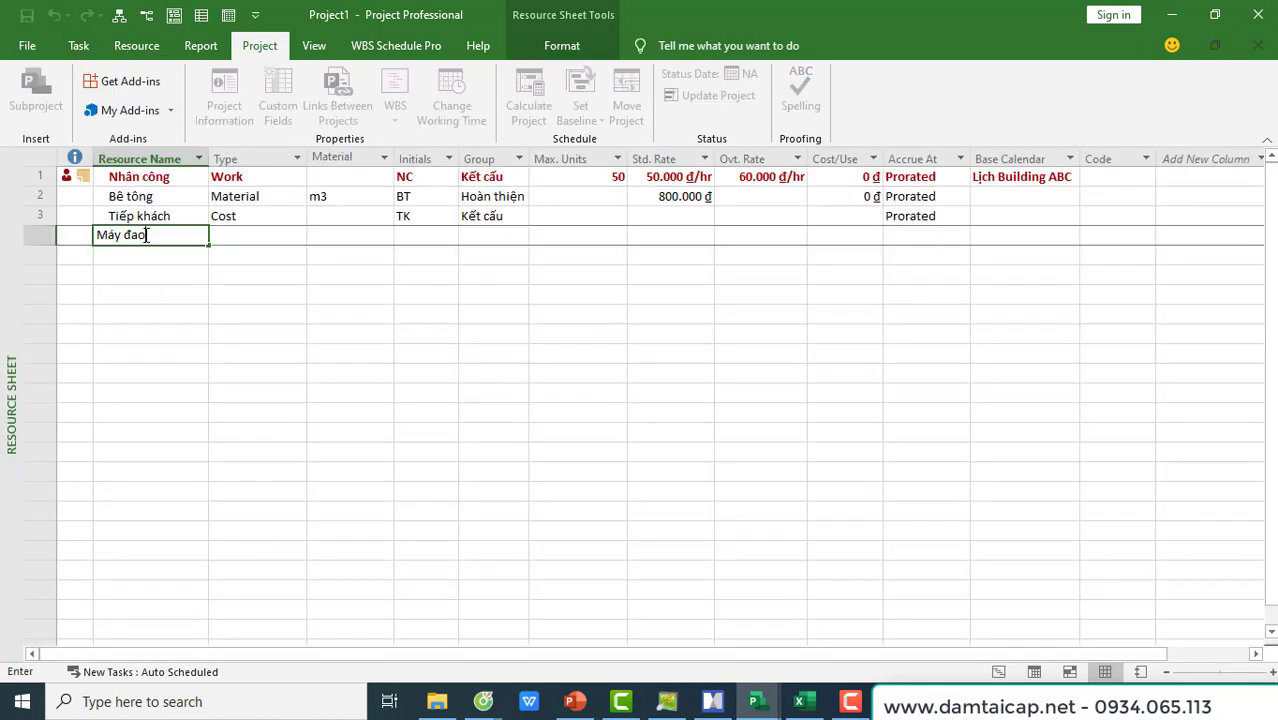
{"action": "key", "text": "Return"}
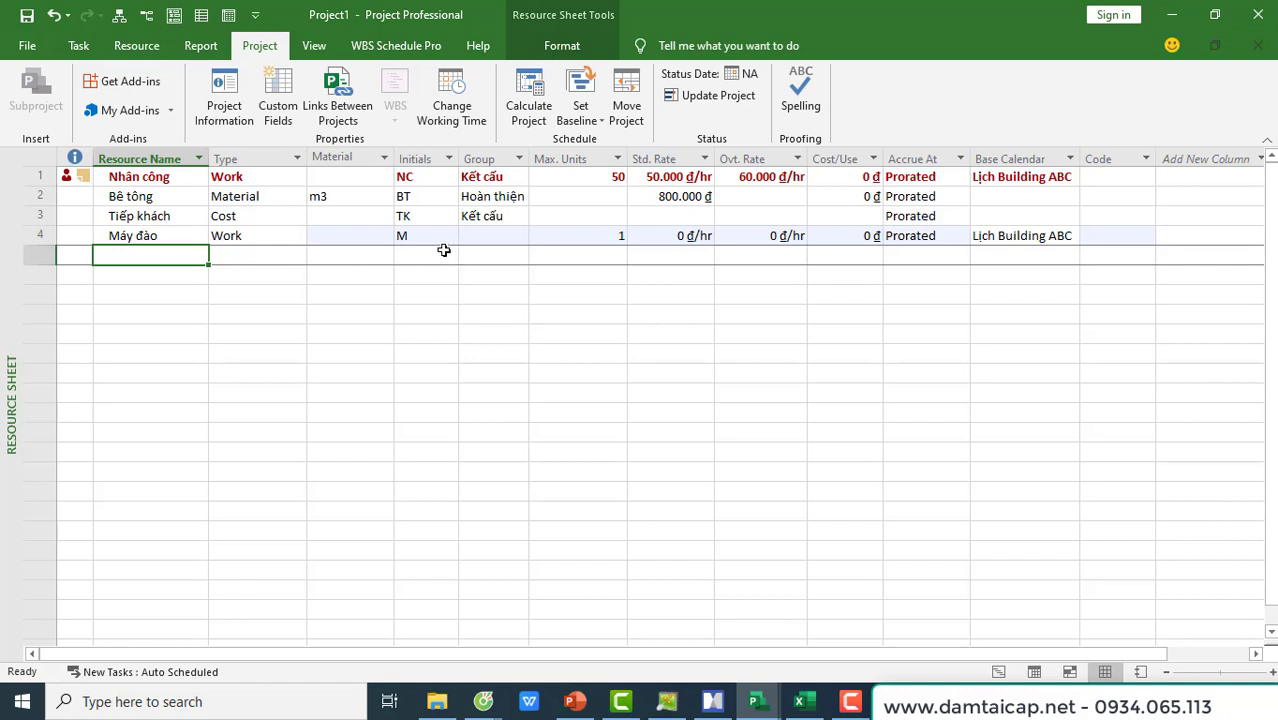
Step: Set the maximum units of the Máy đào resource to 2
{"action": "left_click", "coordinate": [613, 237]}
{"action": "type", "text": "2"}
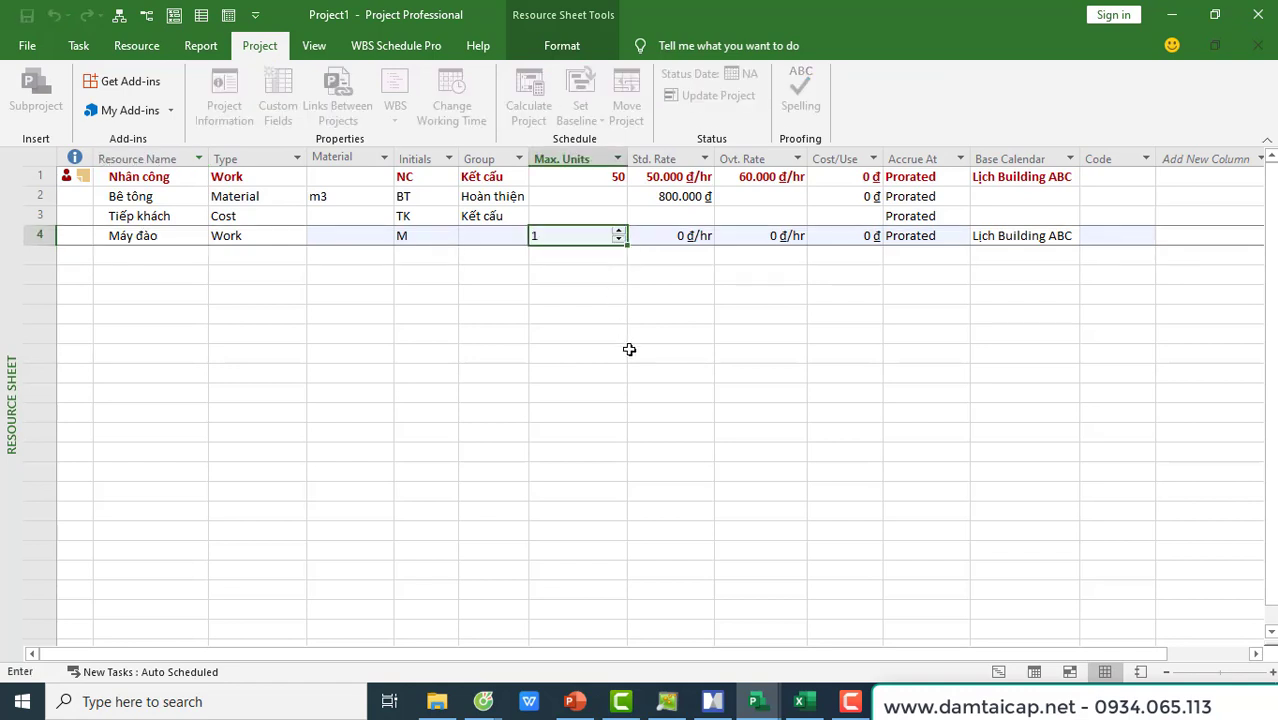
{"action": "left_click", "coordinate": [630, 352]}
Step: Return to the Gantt Chart view and assign 2 units of Máy đào to the Đào móng task
{"action": "right_click", "coordinate": [14, 432]}
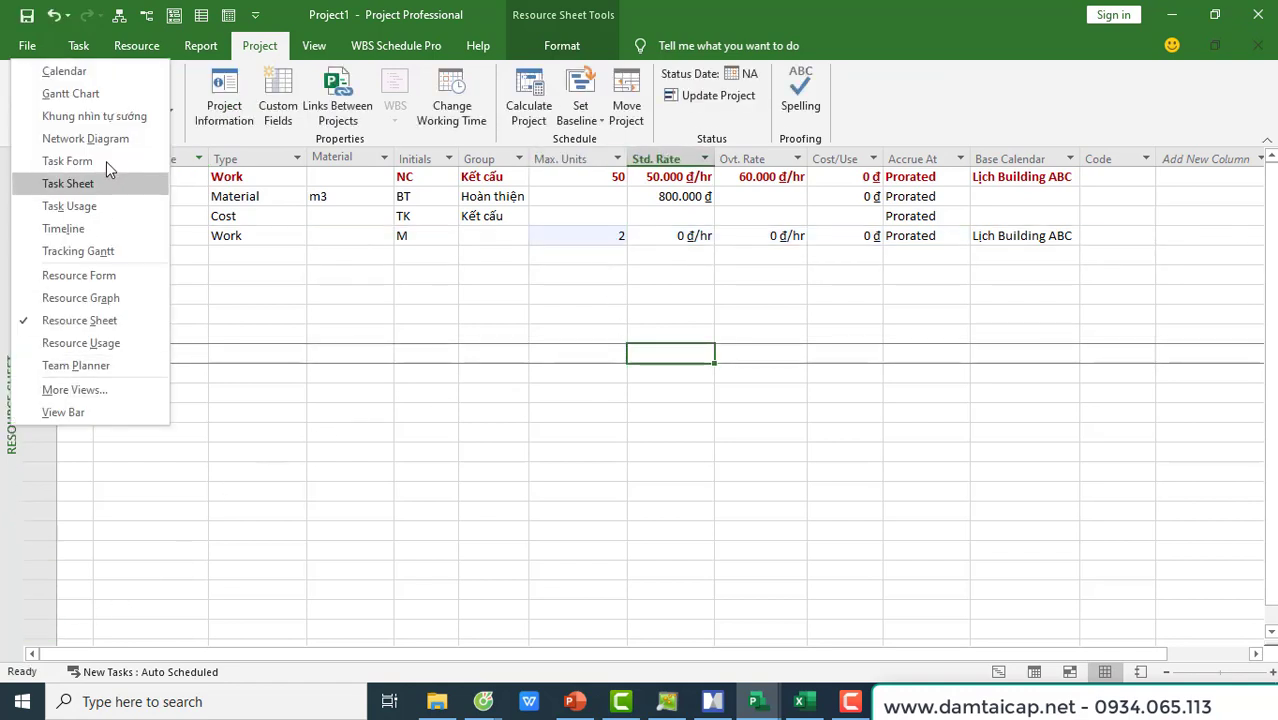
{"action": "left_click", "coordinate": [72, 94]}
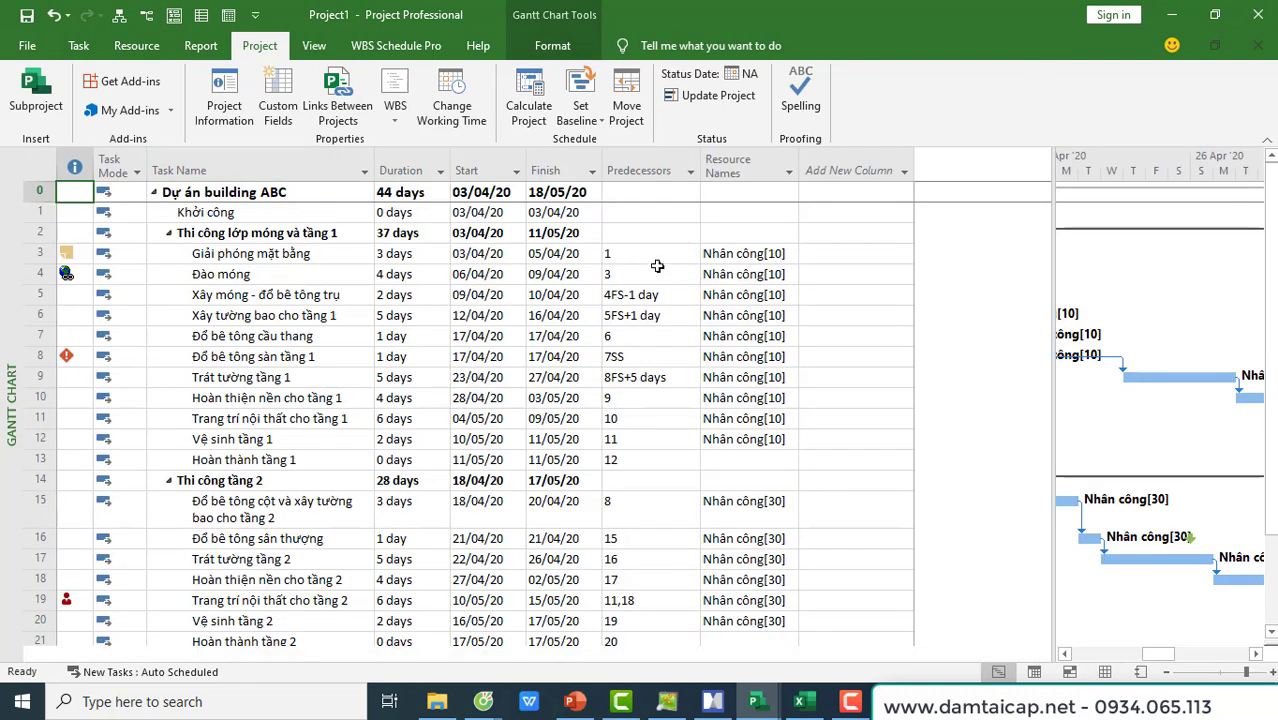
{"action": "left_click", "coordinate": [659, 274]}
{"action": "left_click", "coordinate": [732, 272]}
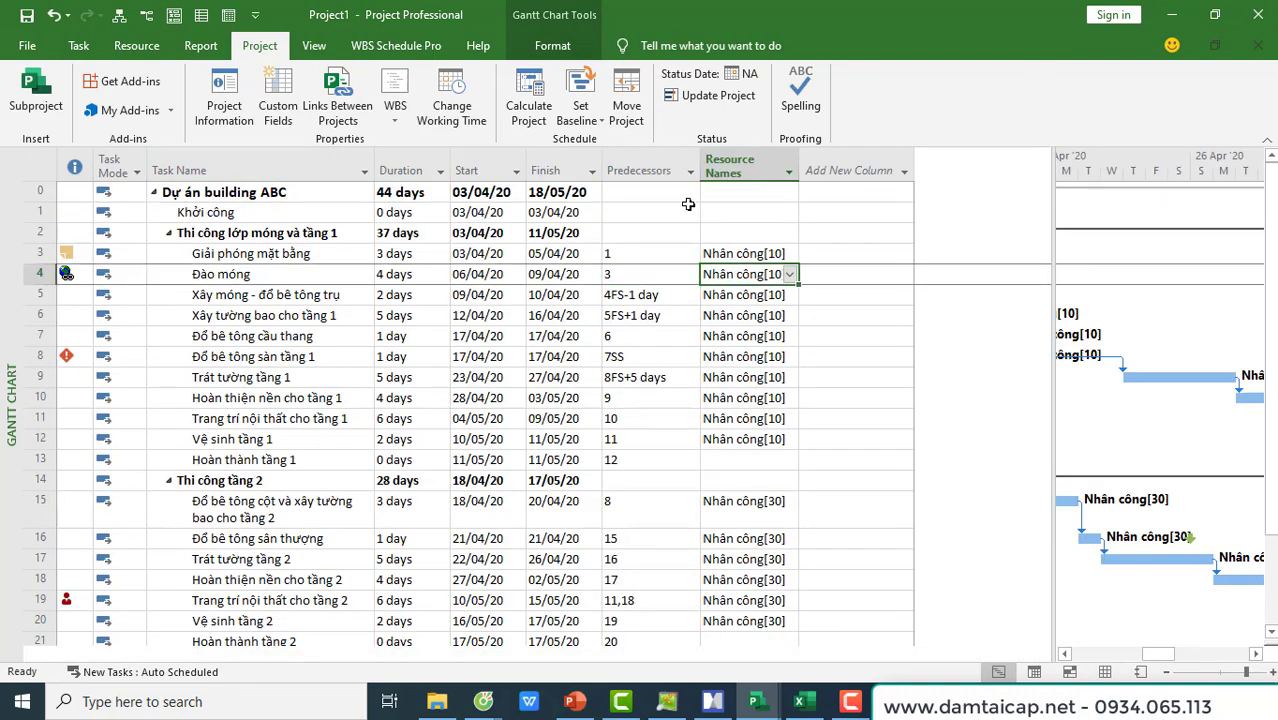
{"action": "left_click", "coordinate": [136, 45]}
{"action": "left_click", "coordinate": [100, 112]}
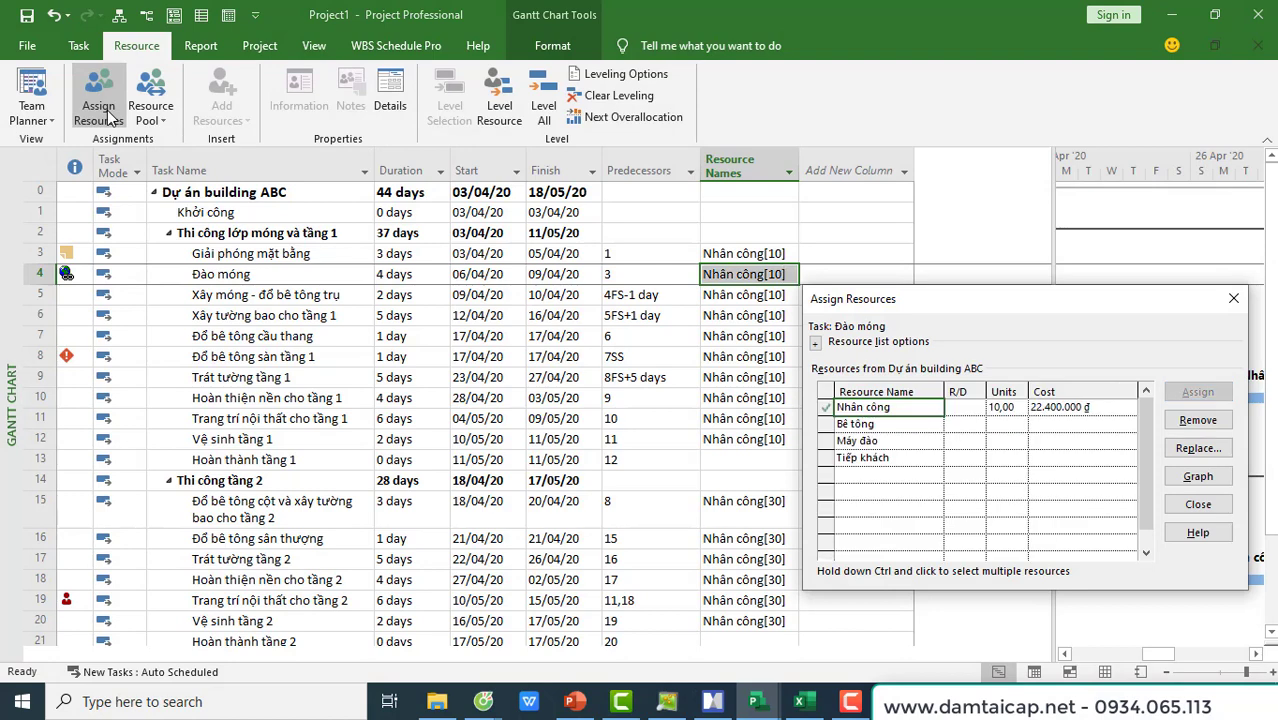
{"action": "left_click", "coordinate": [968, 443]}
{"action": "left_click", "coordinate": [1000, 443]}
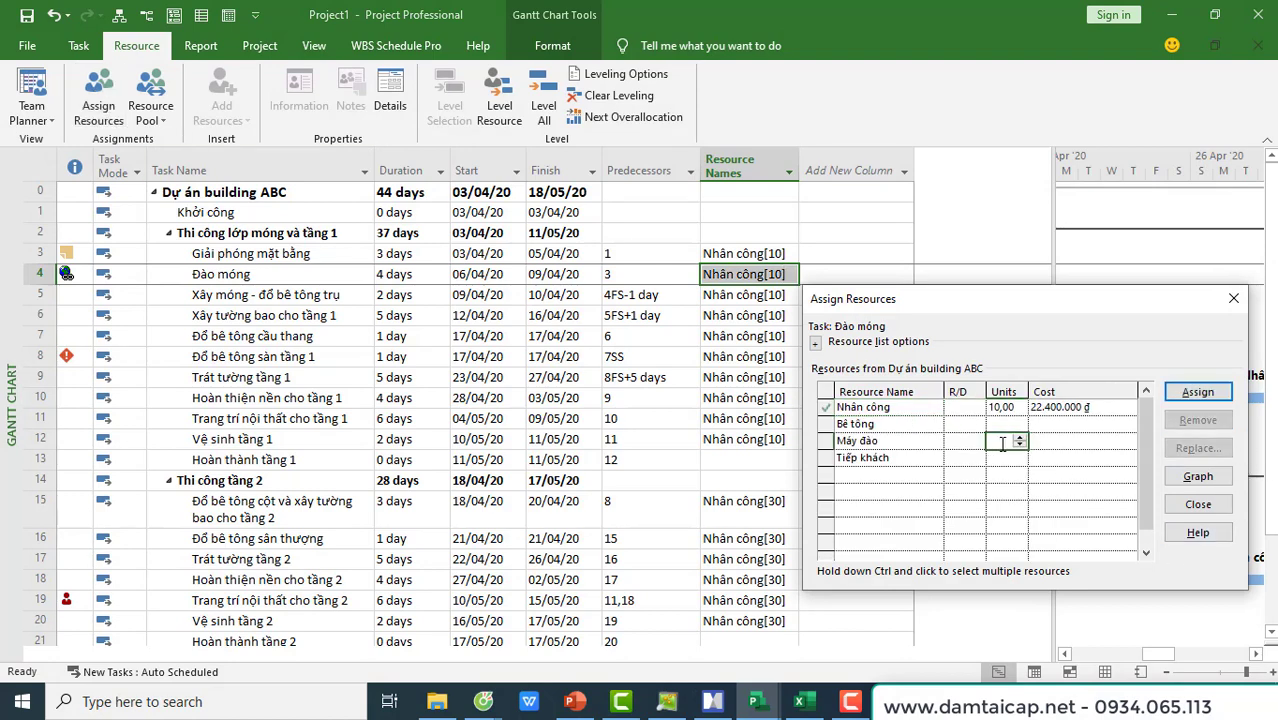
{"action": "type", "text": "2"}
{"action": "key", "text": "Return"}
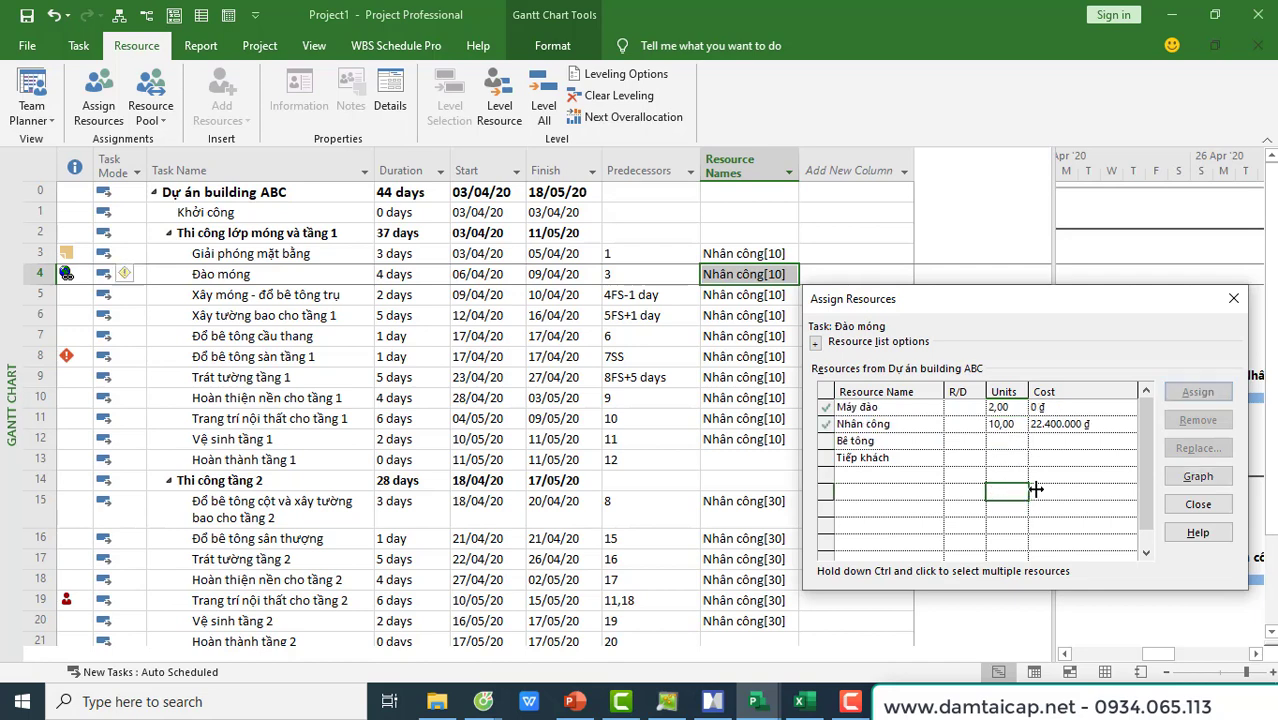
{"action": "left_click", "coordinate": [1233, 298]}
Step: Widen the Resource Names column to fit Đào móng's full assignment text and check the resources selected for that task
{"action": "left_click", "coordinate": [804, 362]}
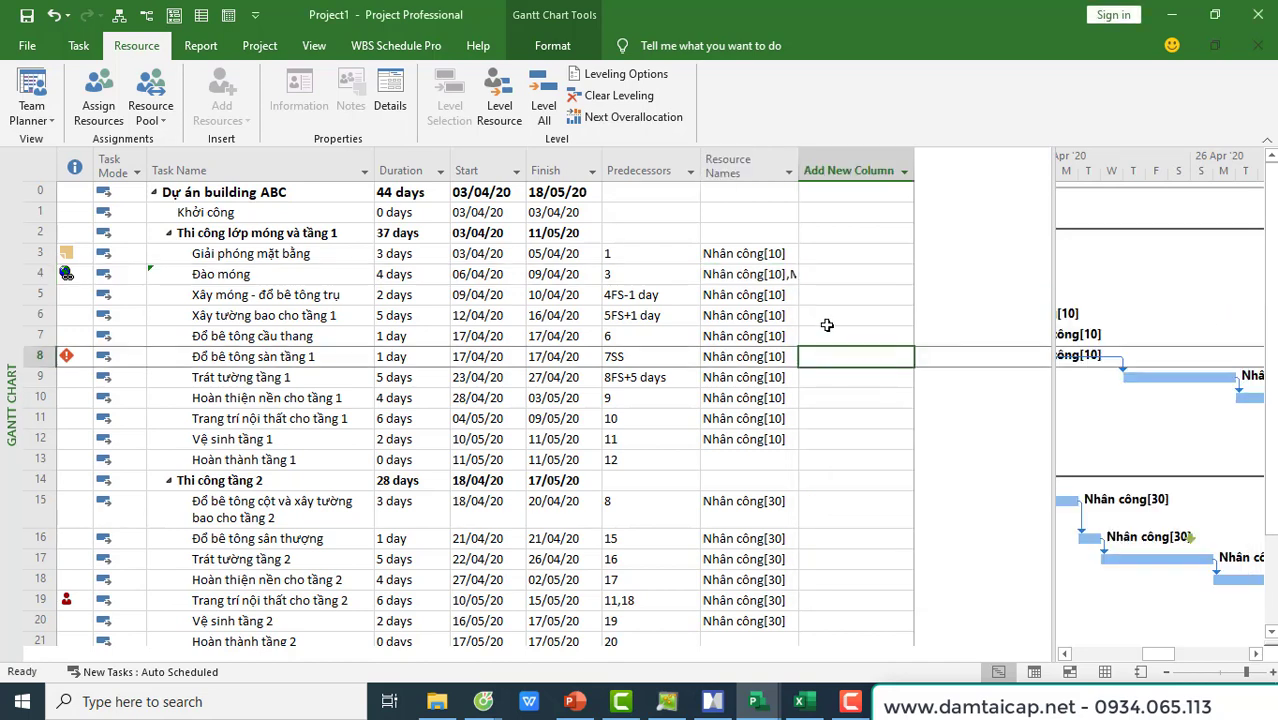
{"action": "left_click_drag", "start_coordinate": [801, 167], "coordinate": [855, 167]}
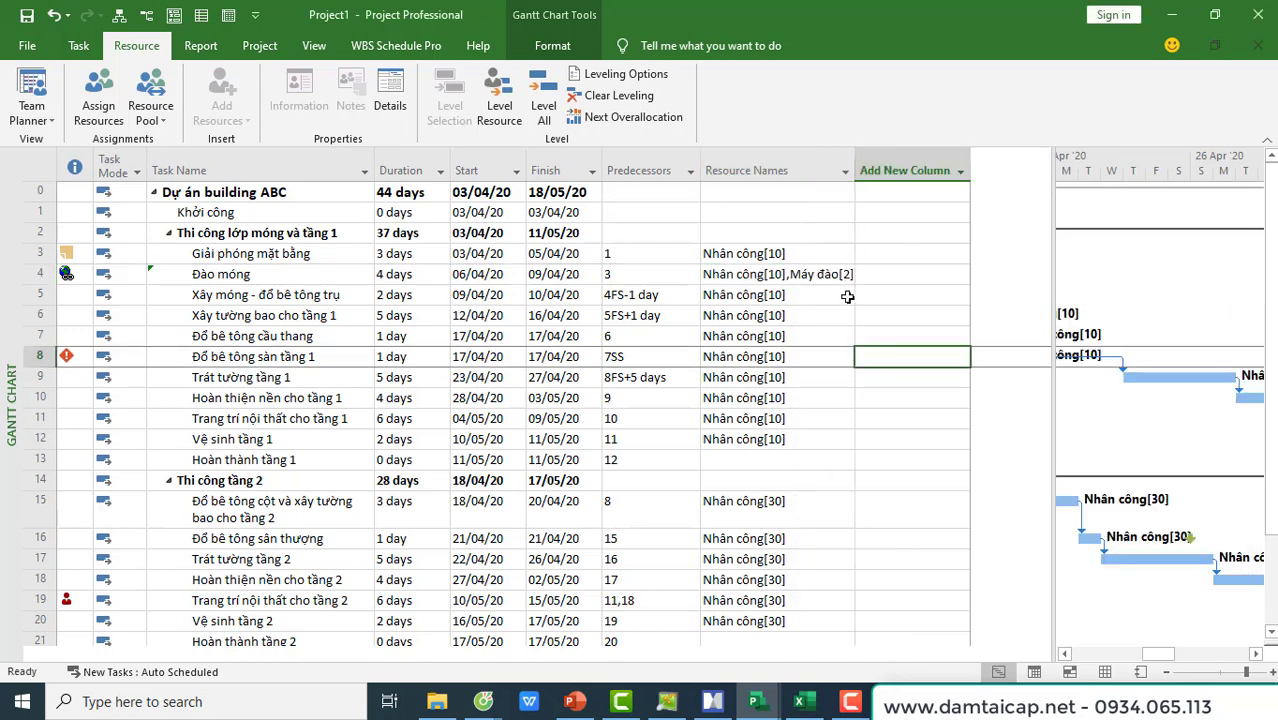
{"action": "left_click", "coordinate": [769, 276]}
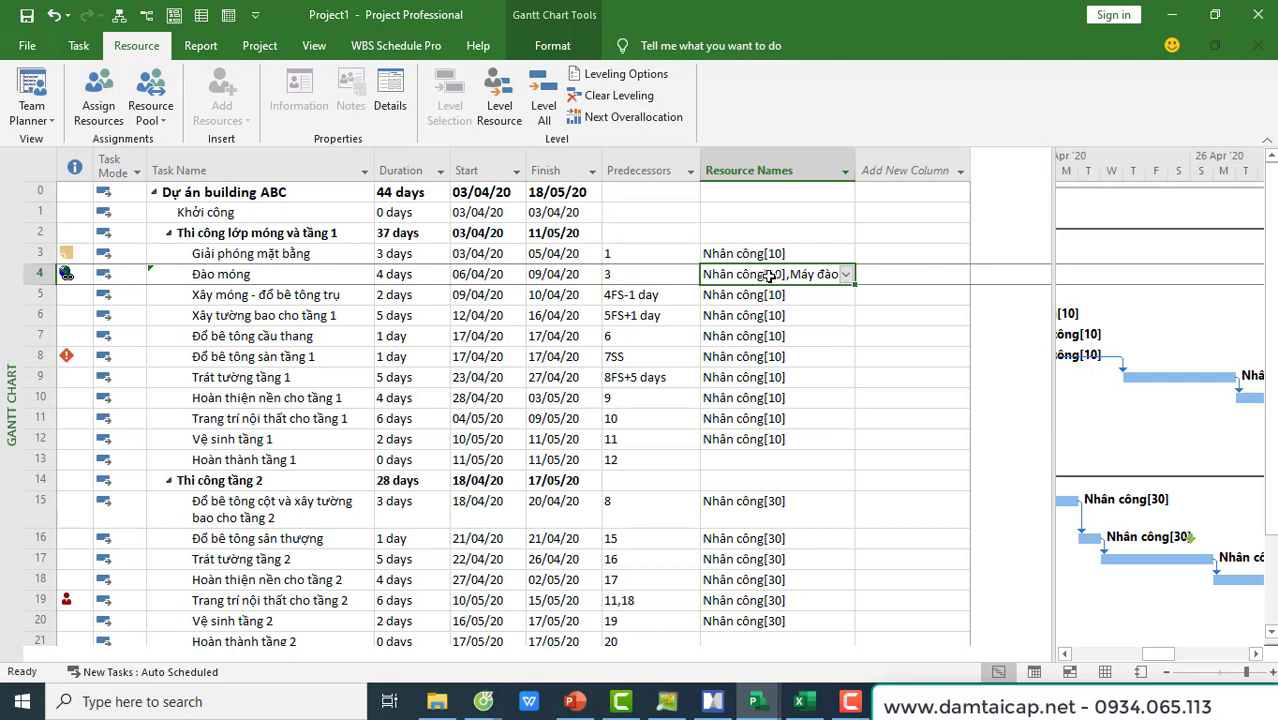
{"action": "left_click", "coordinate": [846, 274]}
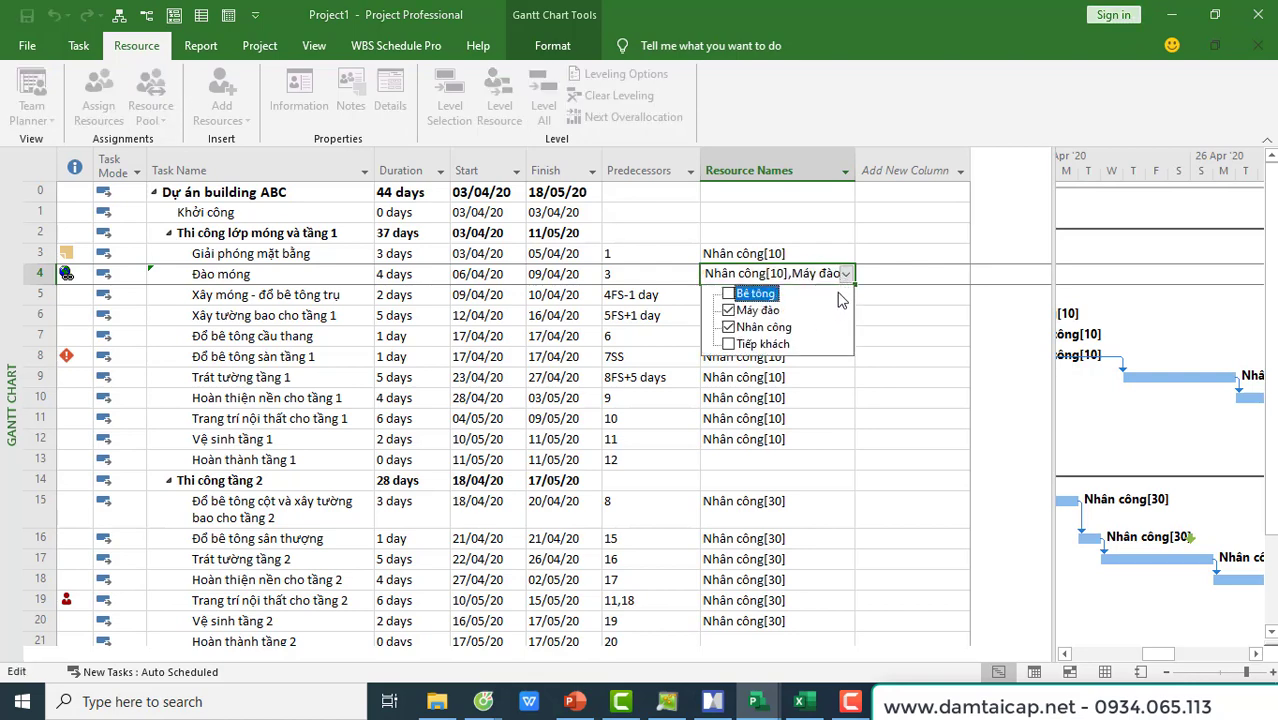
{"action": "left_click", "coordinate": [956, 336]}
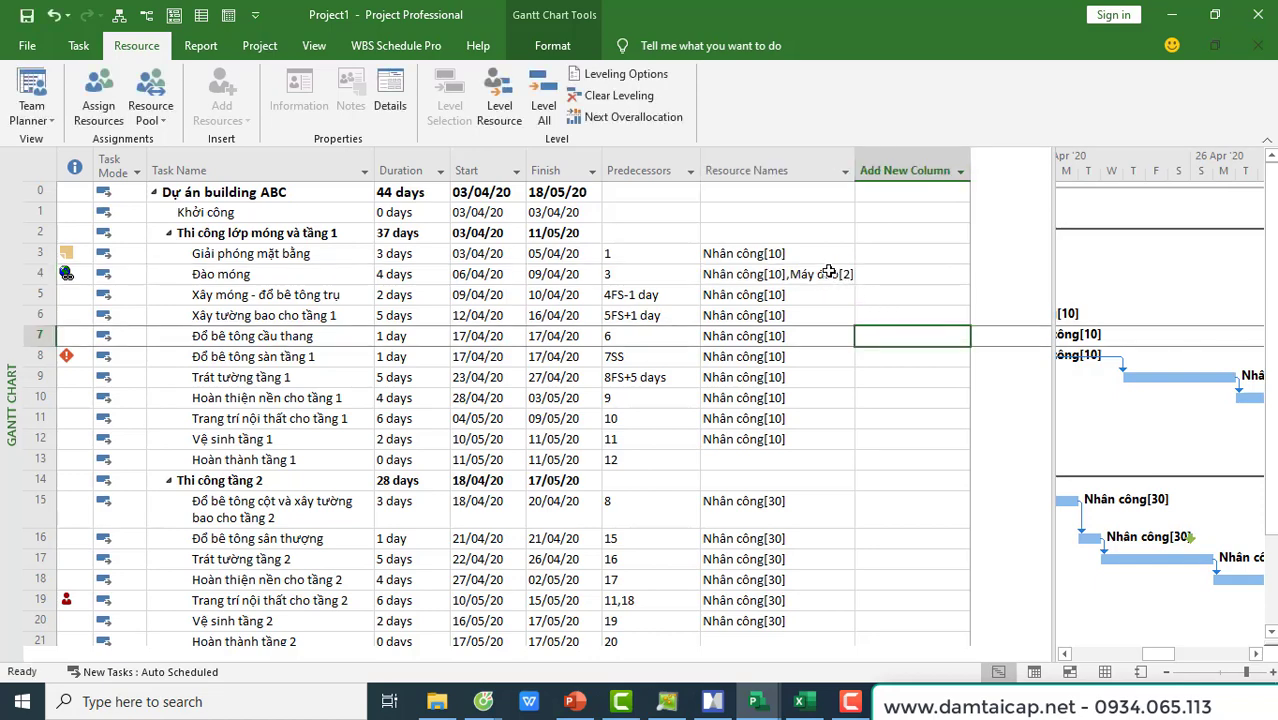
{"action": "left_click", "coordinate": [828, 274]}
Step: Show the Task Usage view and narrow its table to the Work column, making room for the daily hours
{"action": "right_click", "coordinate": [13, 415]}
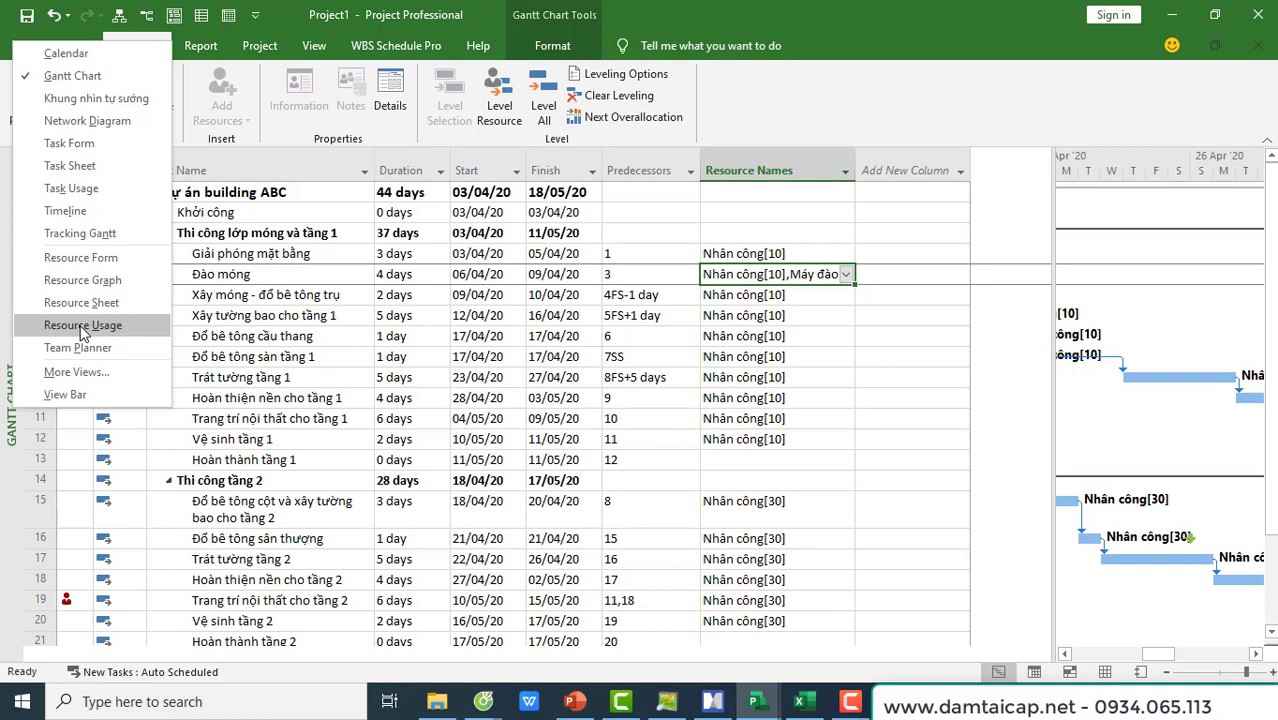
{"action": "left_click", "coordinate": [107, 191]}
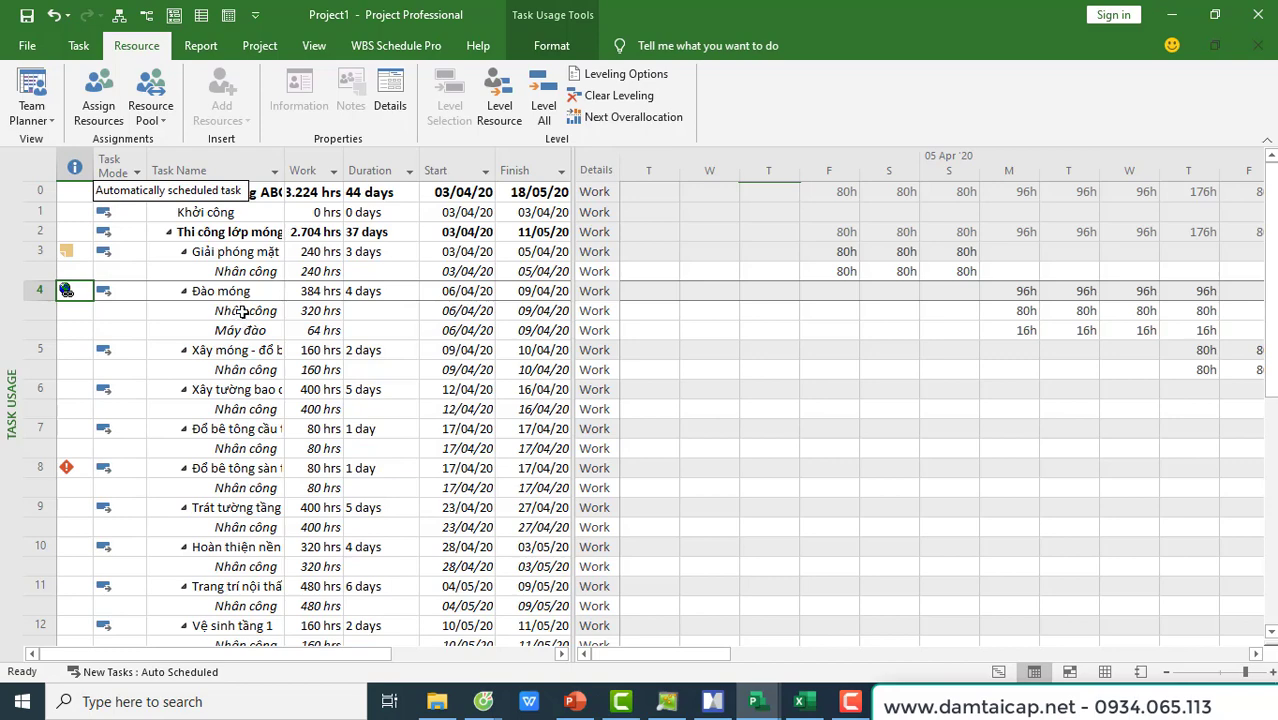
{"action": "left_click_drag", "start_coordinate": [243, 311], "coordinate": [240, 330]}
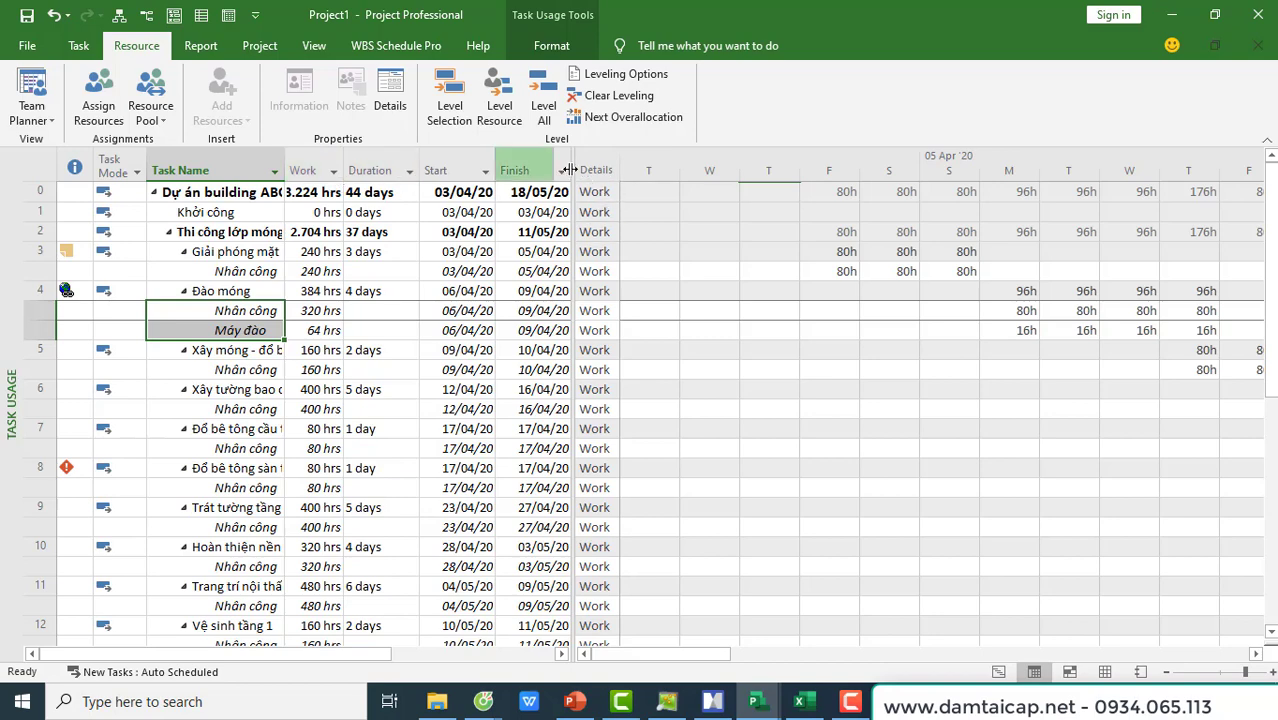
{"action": "left_click_drag", "start_coordinate": [570, 185], "coordinate": [341, 204]}
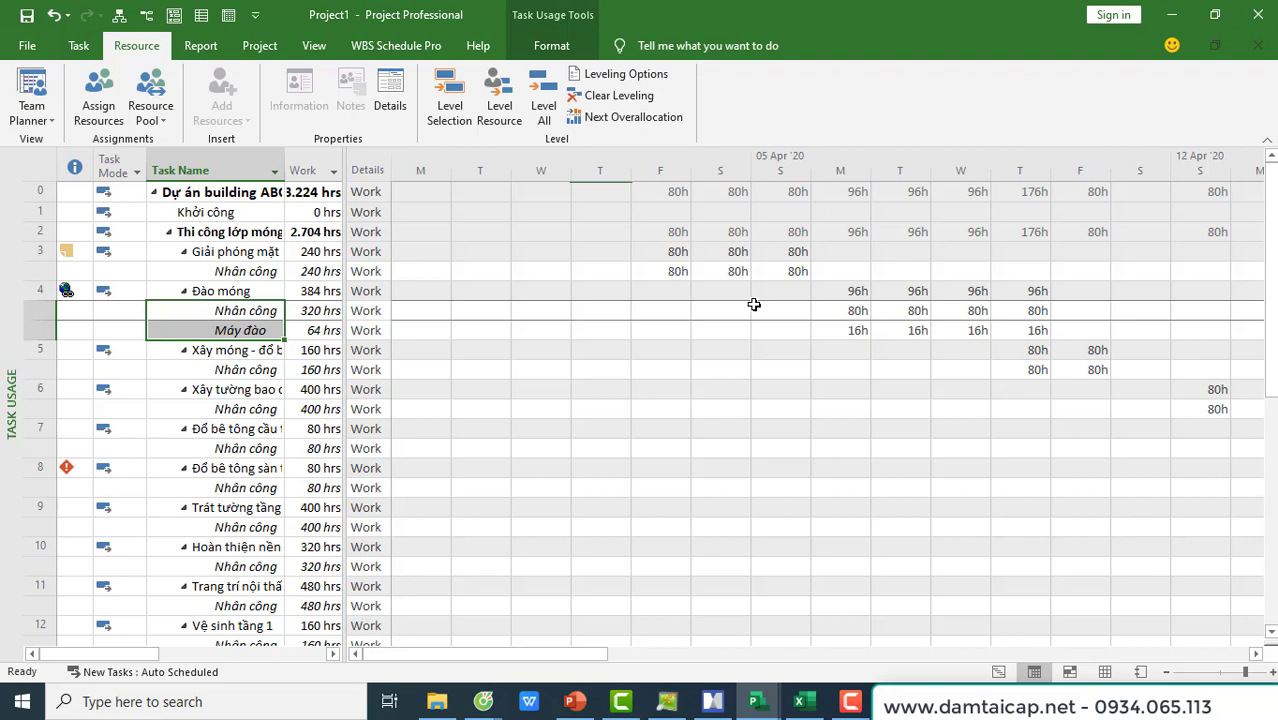
Step: Examine the daily work hours of Nhân công and Máy đào across the four days of Đào móng
{"action": "left_click", "coordinate": [855, 311]}
{"action": "left_click", "coordinate": [890, 349]}
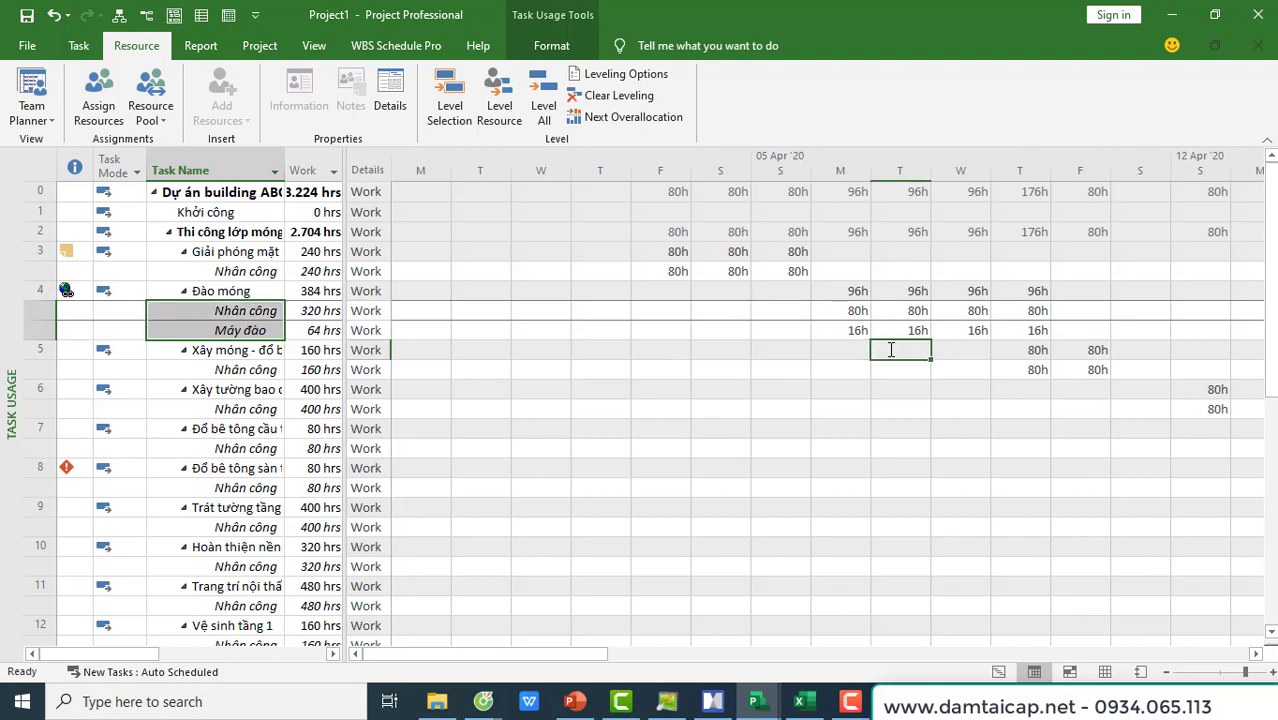
{"action": "left_click_drag", "start_coordinate": [852, 311], "coordinate": [1035, 312]}
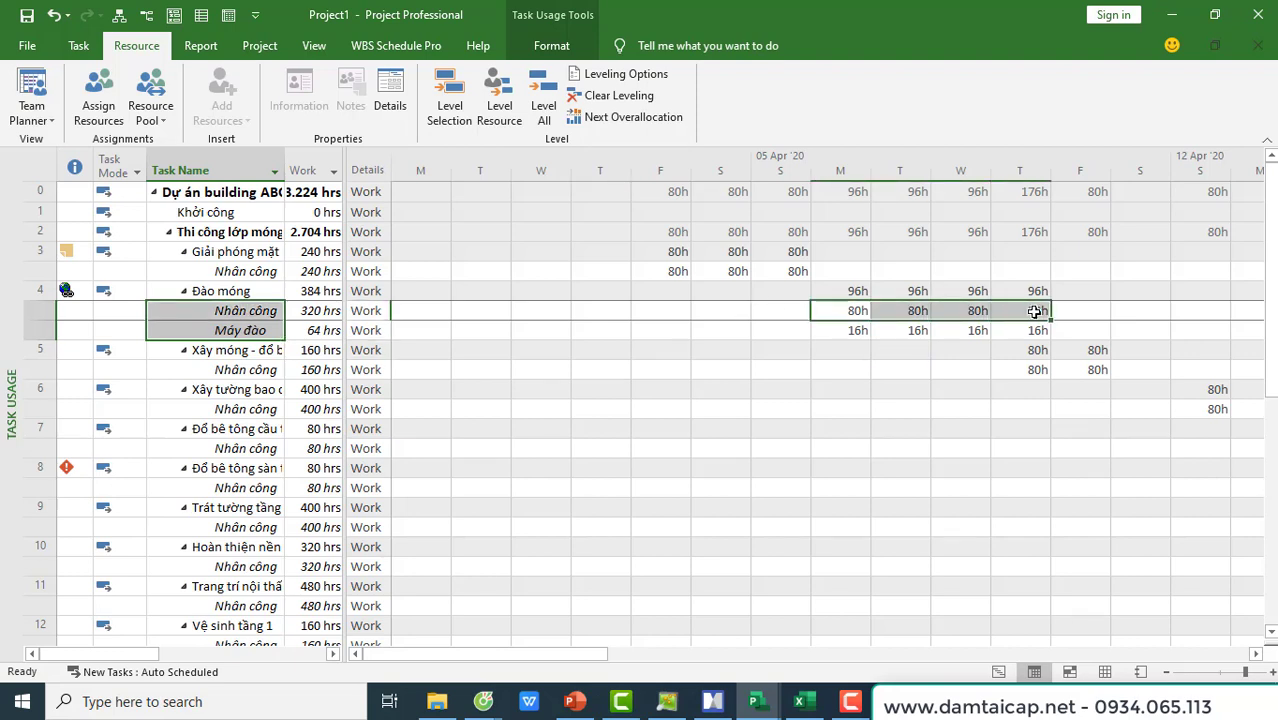
{"action": "left_click", "coordinate": [848, 311]}
{"action": "left_click", "coordinate": [848, 311]}
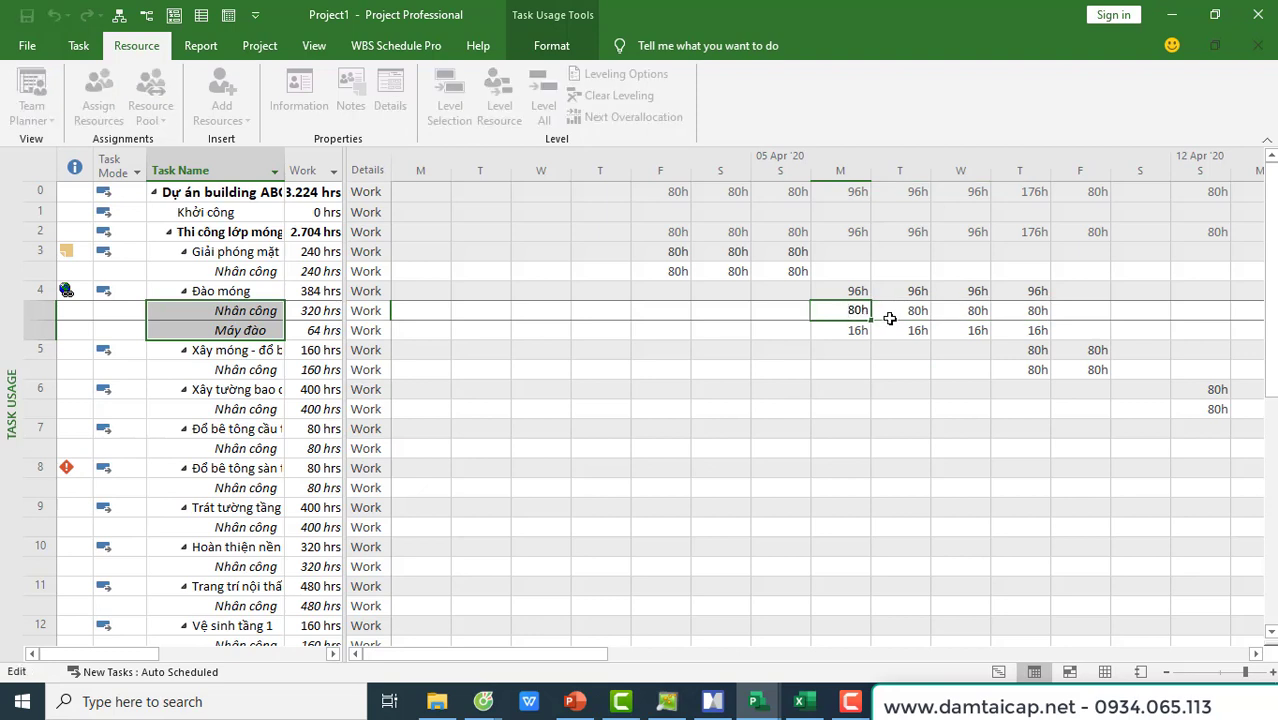
{"action": "left_click", "coordinate": [851, 313]}
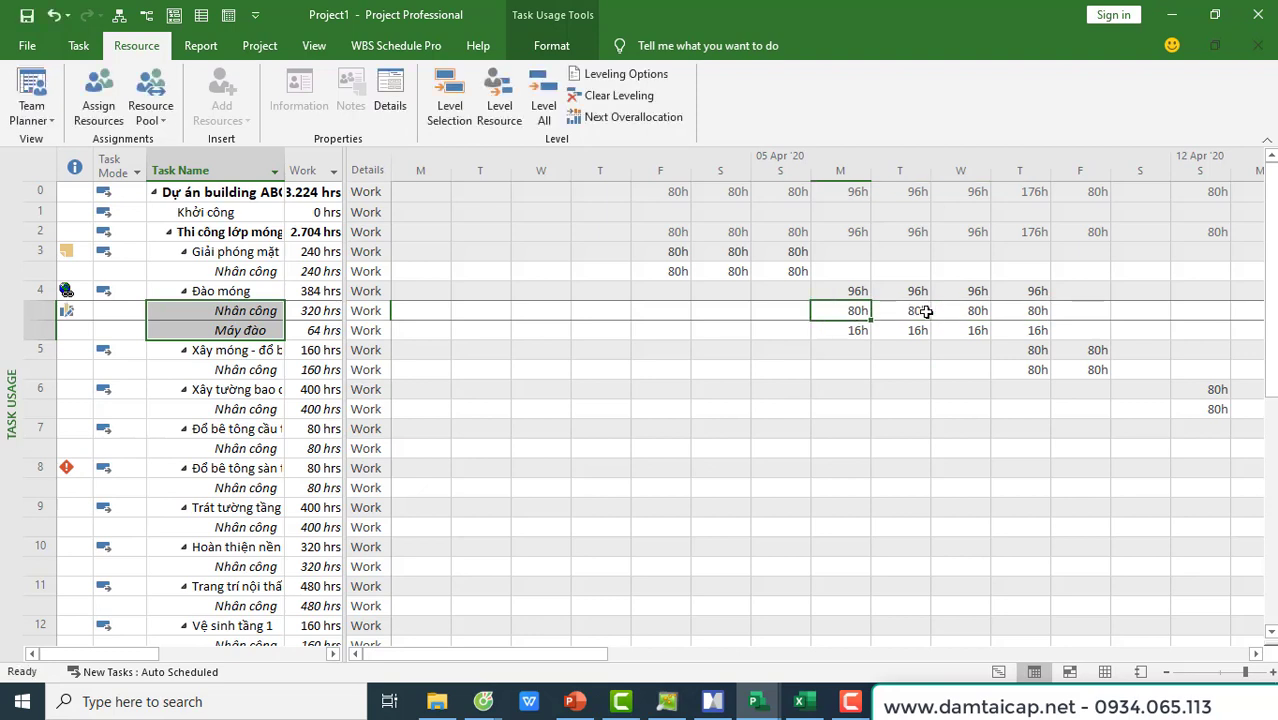
{"action": "left_click_drag", "start_coordinate": [852, 311], "coordinate": [1055, 318]}
{"action": "left_click", "coordinate": [1013, 313]}
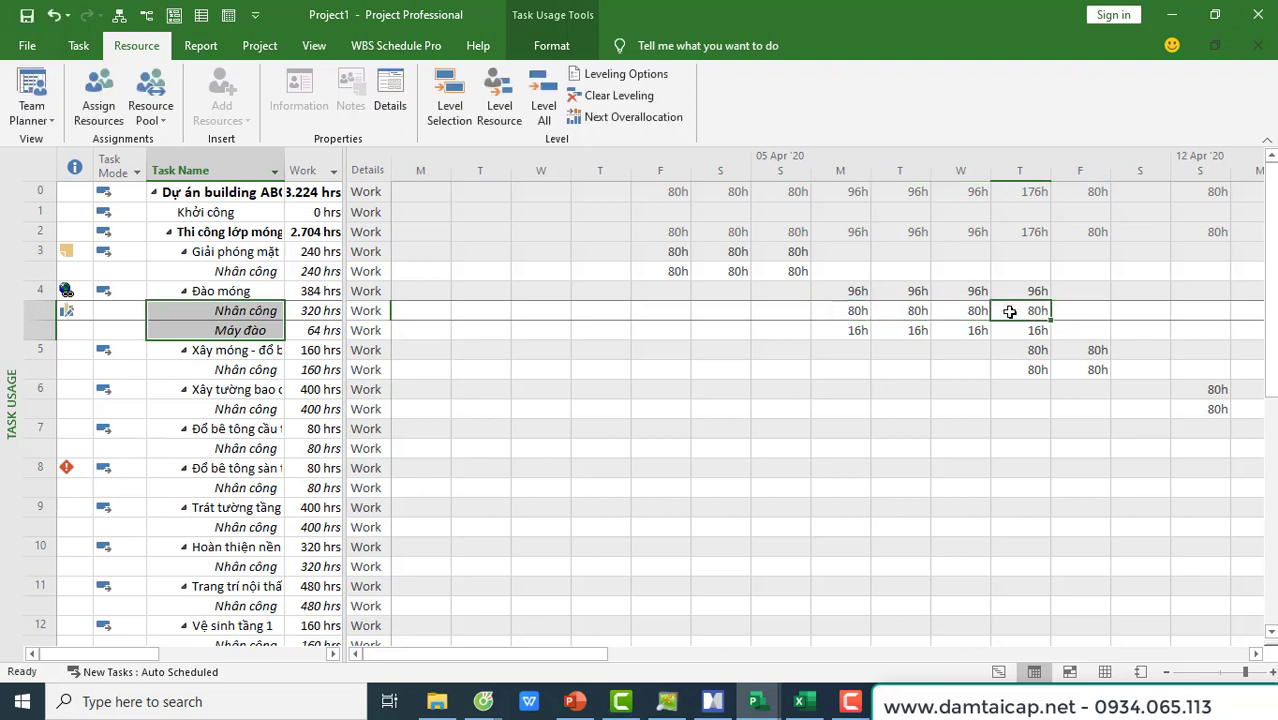
{"action": "left_click_drag", "start_coordinate": [850, 313], "coordinate": [1020, 311]}
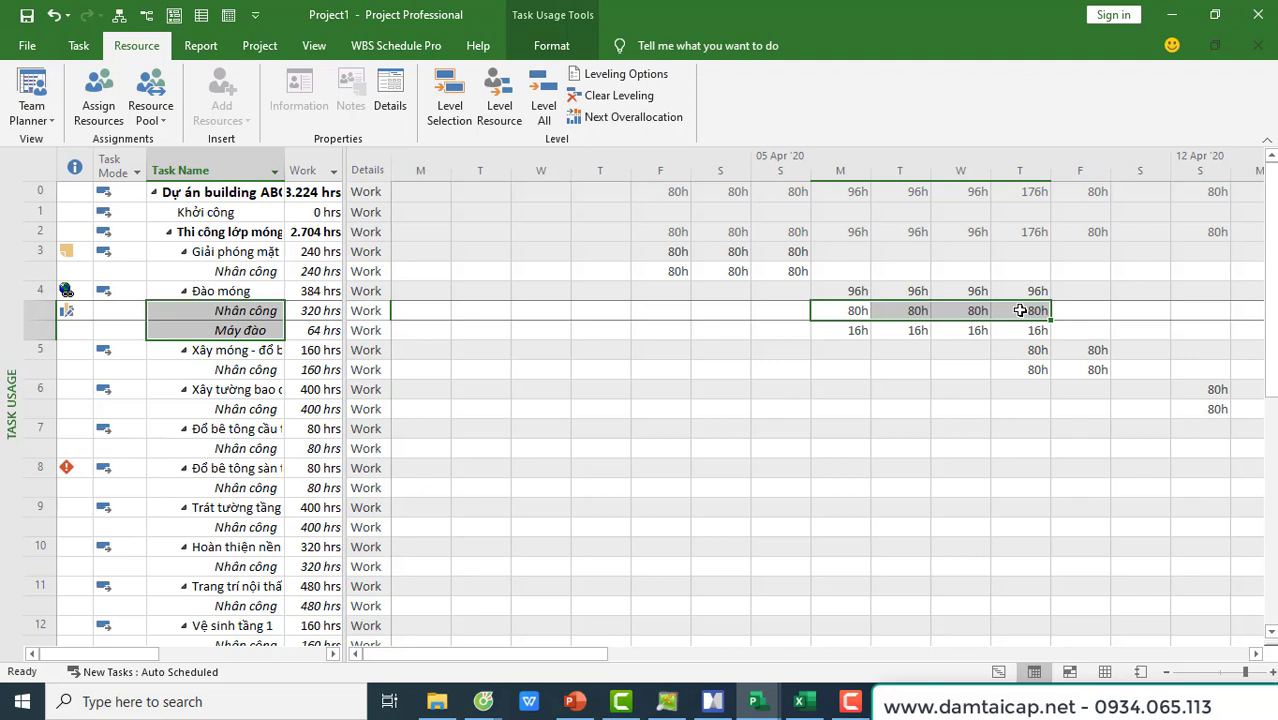
{"action": "left_click_drag", "start_coordinate": [848, 309], "coordinate": [861, 332]}
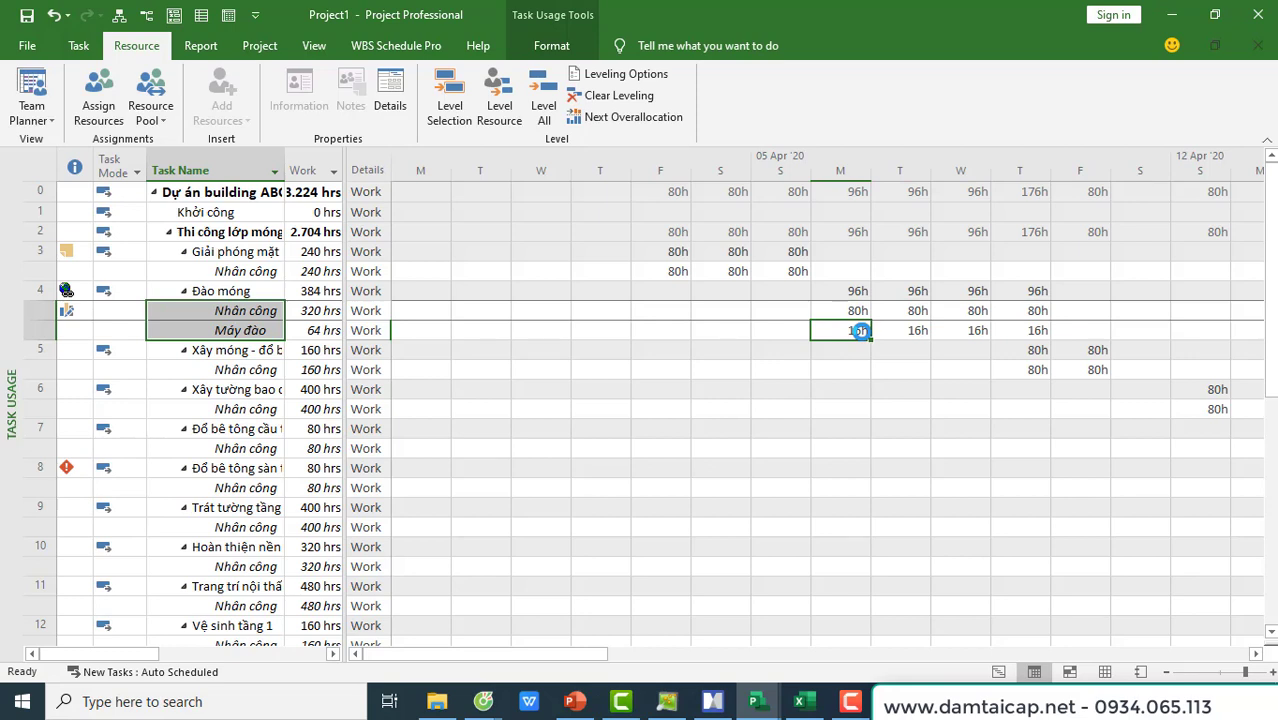
{"action": "left_click", "coordinate": [916, 333]}
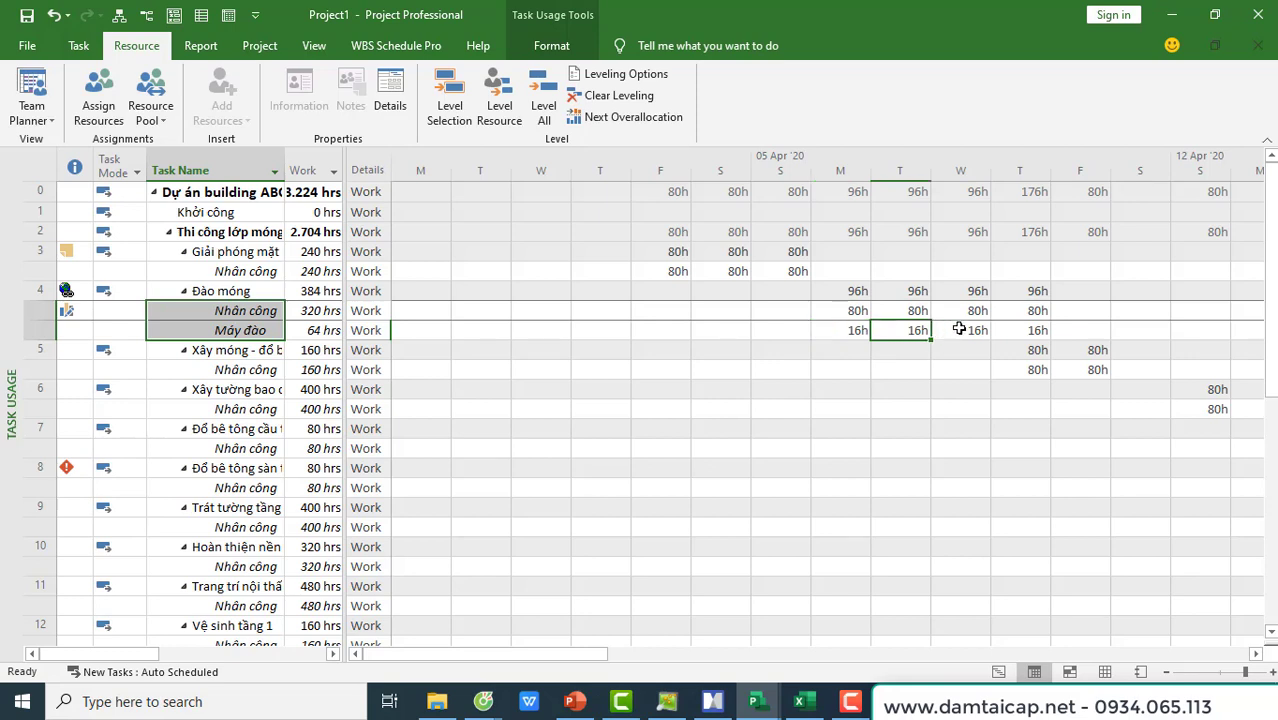
{"action": "left_click", "coordinate": [962, 329]}
{"action": "left_click_drag", "start_coordinate": [1009, 328], "coordinate": [981, 329]}
{"action": "left_click_drag", "start_coordinate": [856, 331], "coordinate": [1013, 334]}
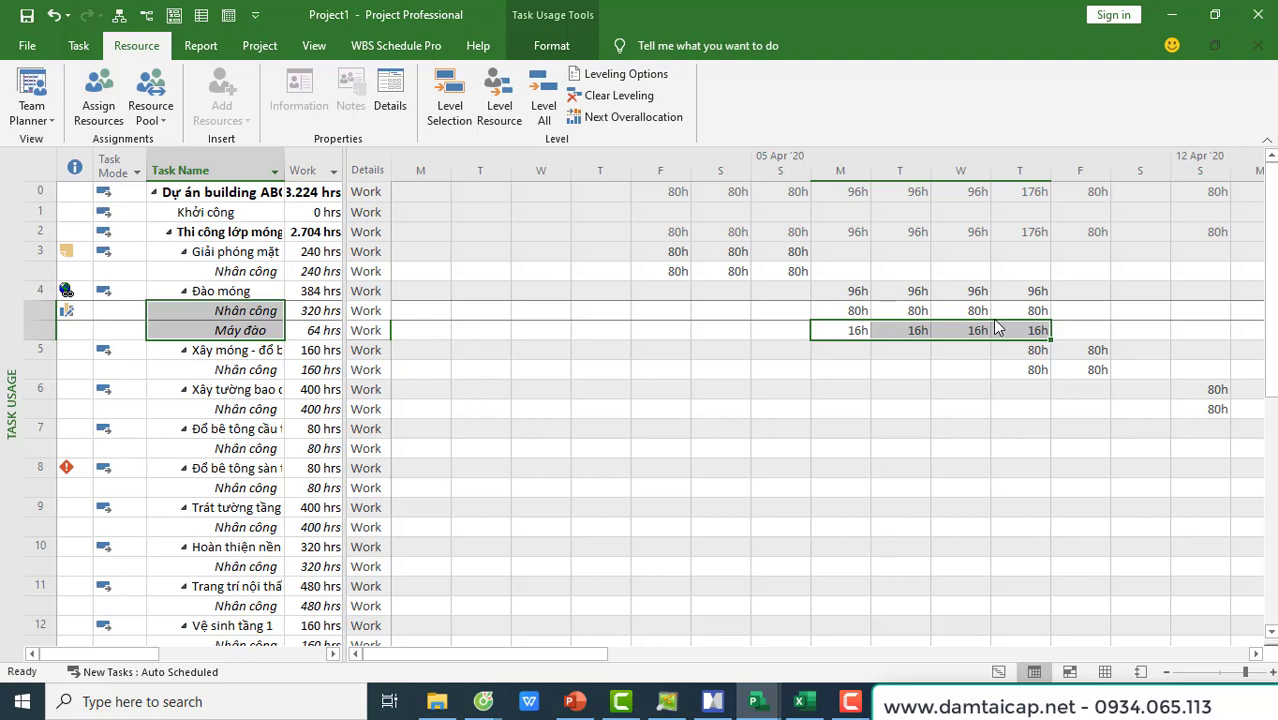
Step: Set Nhân công's work on Đào móng to 0 hours for its first two days, Monday and Tuesday
{"action": "left_click", "coordinate": [849, 314]}
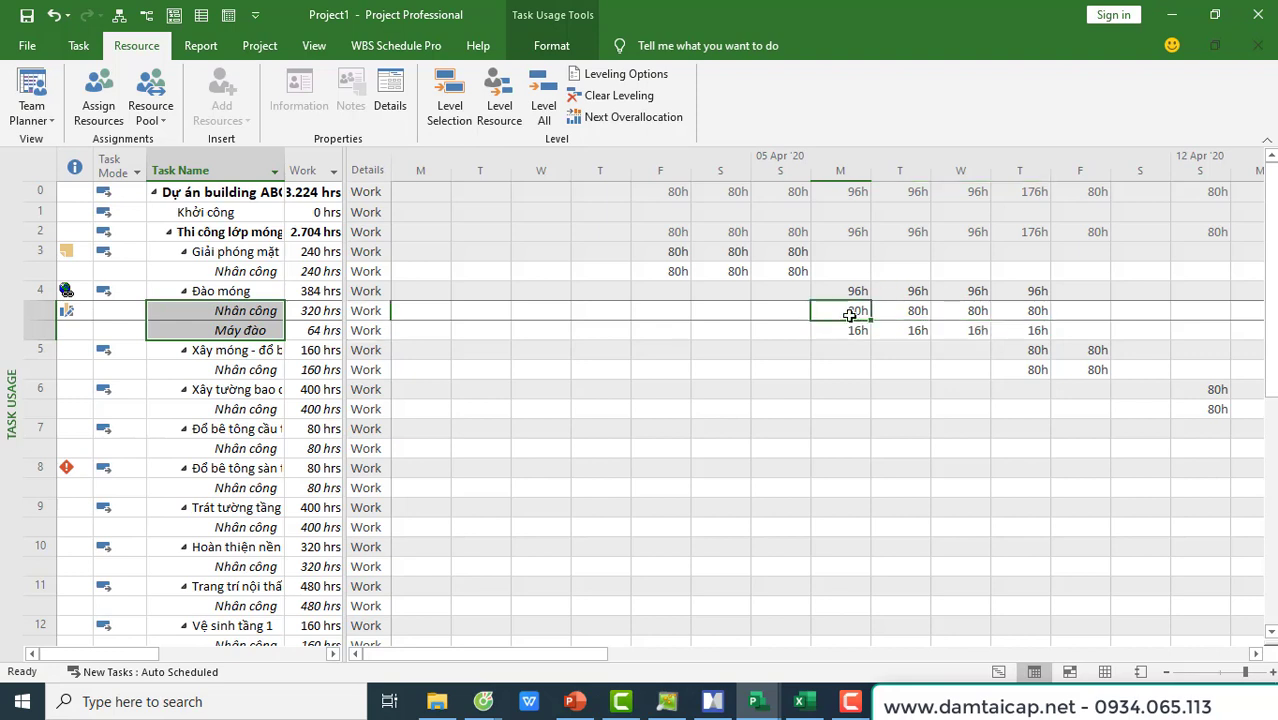
{"action": "type", "text": "0"}
{"action": "key", "text": "Return"}
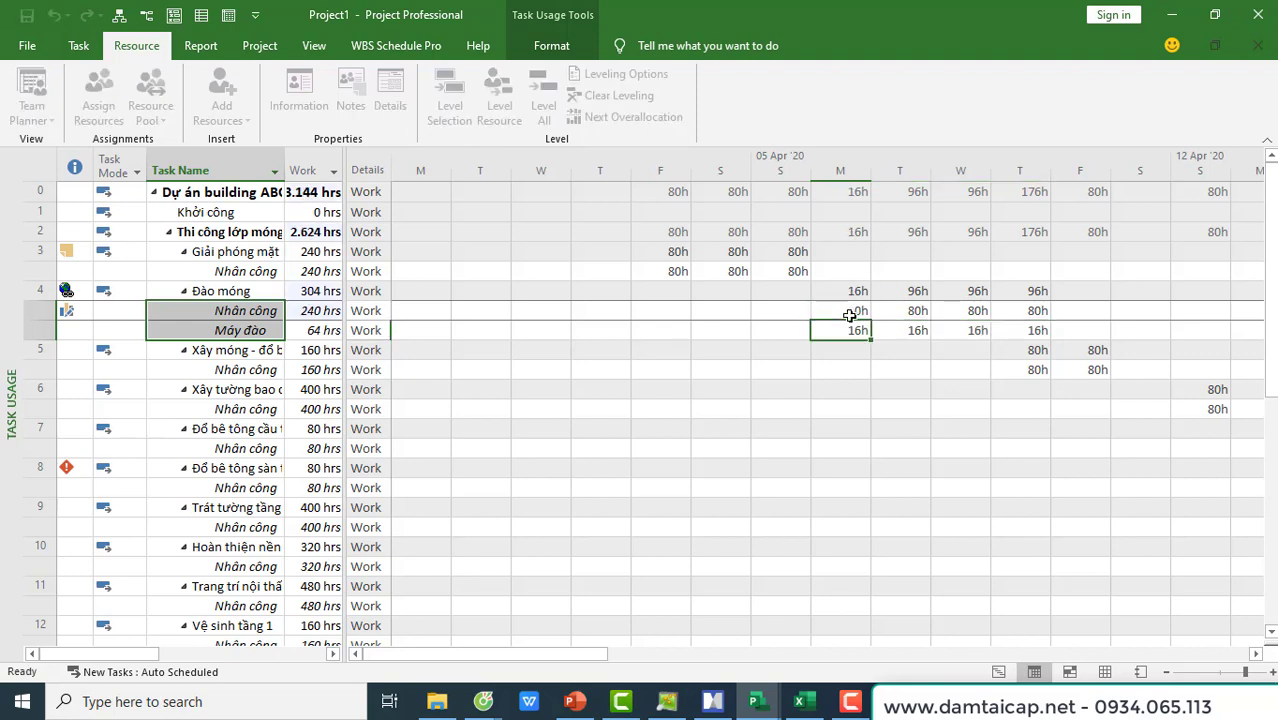
{"action": "left_click", "coordinate": [907, 310]}
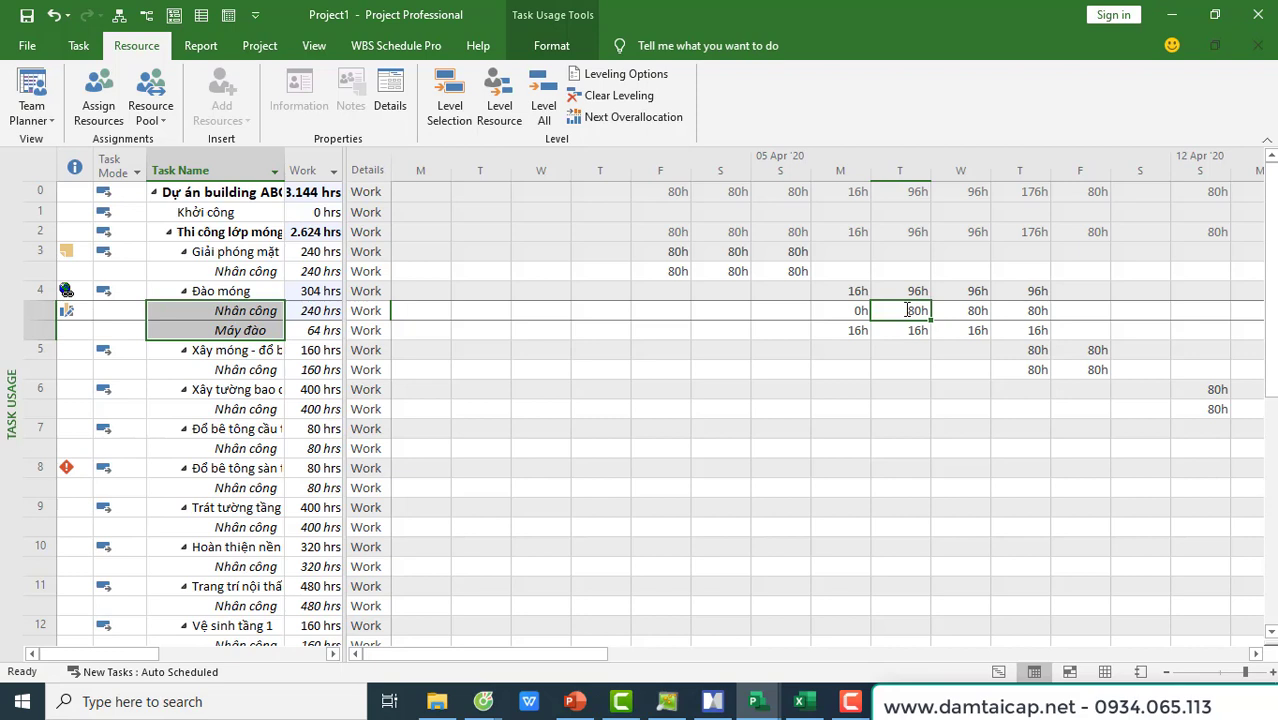
{"action": "type", "text": "0"}
{"action": "key", "text": "Return"}
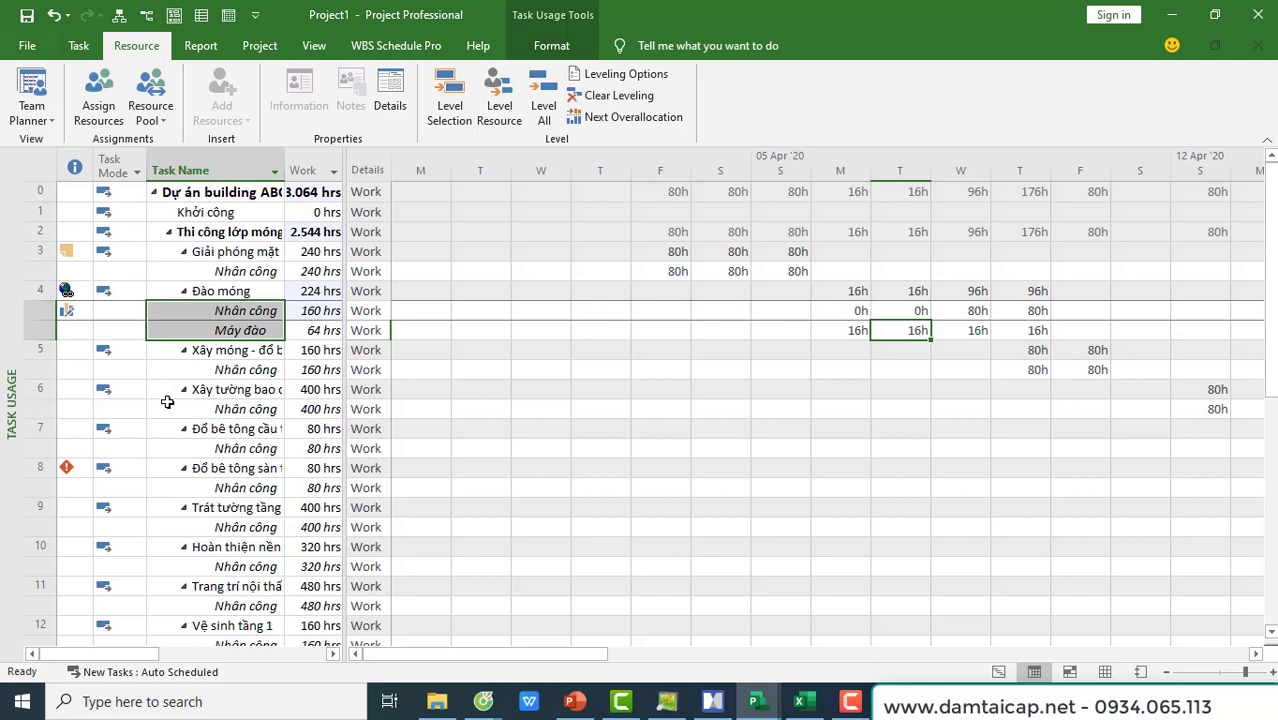
Step: Return to the Gantt Chart view and check the resource names of Đào móng
{"action": "right_click", "coordinate": [11, 418]}
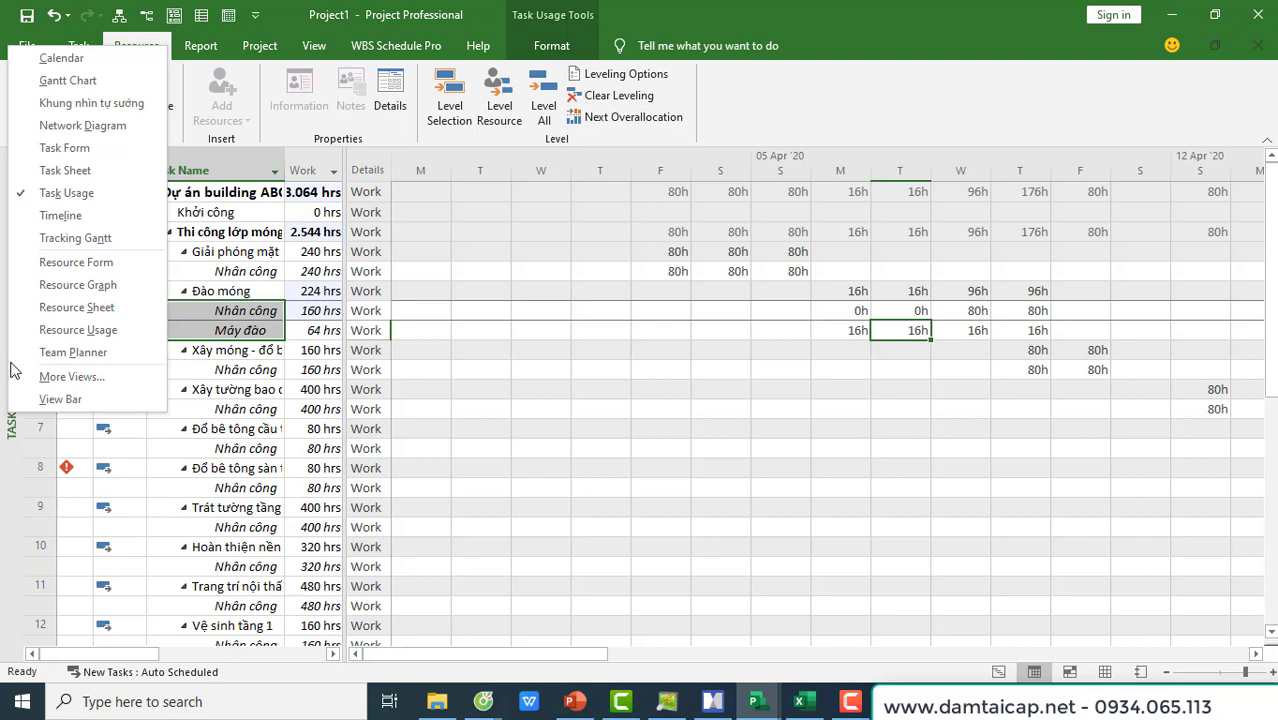
{"action": "left_click", "coordinate": [66, 82]}
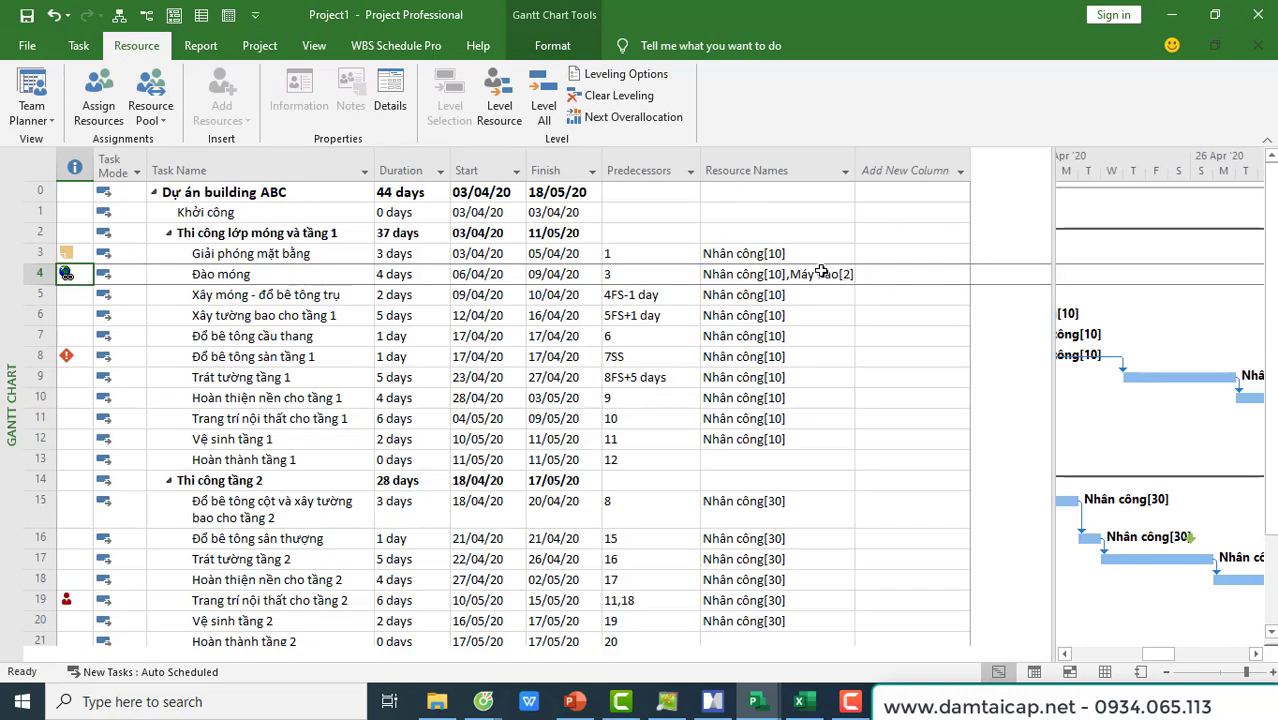
{"action": "left_click", "coordinate": [820, 272]}
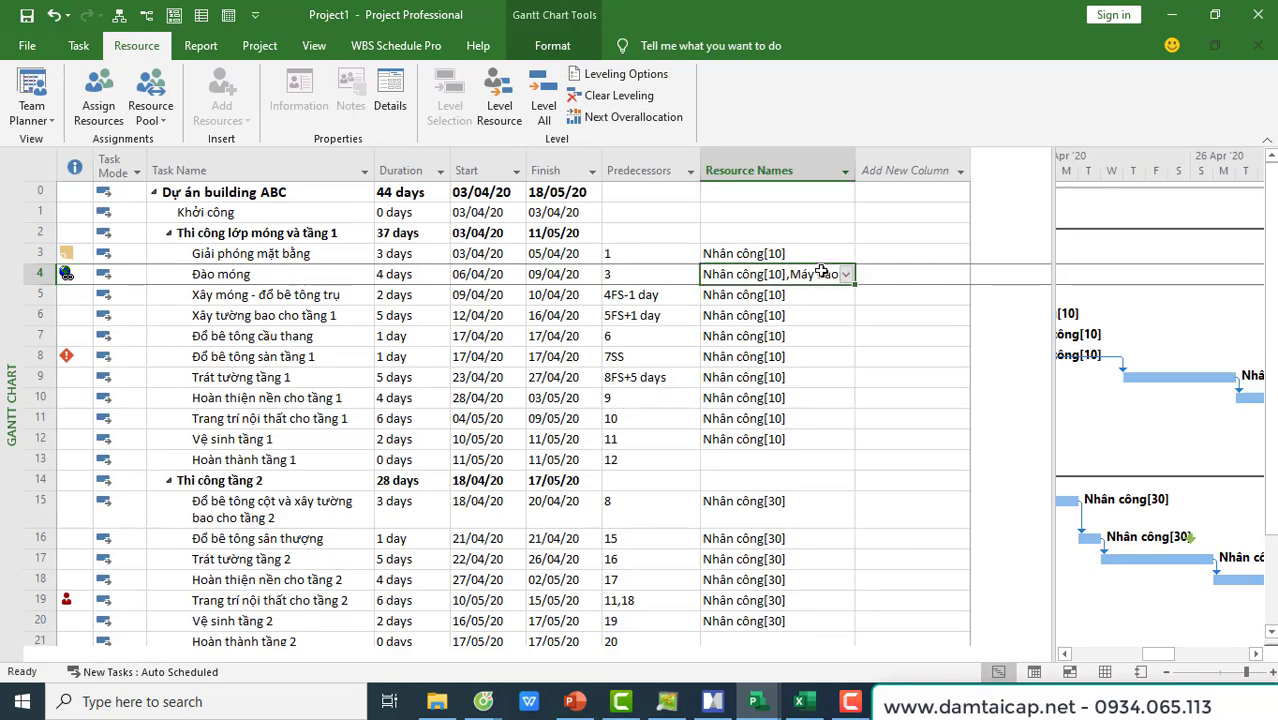